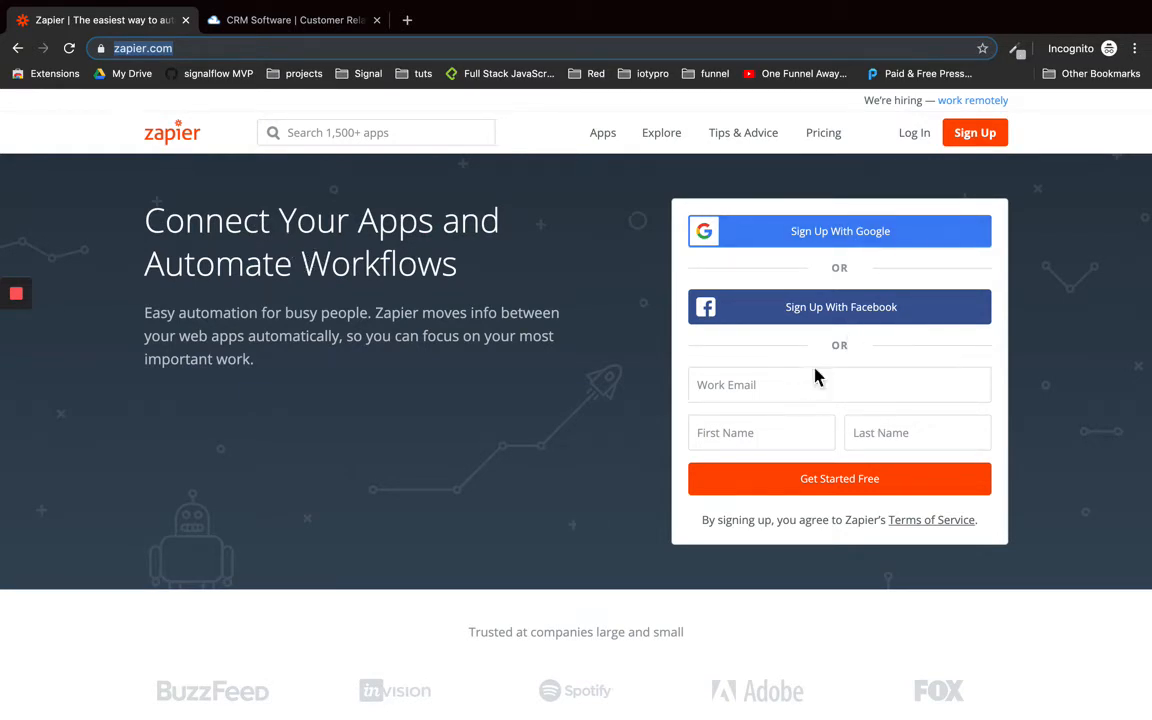
Switch from Zapier to the Agile CRM website tab
click(292, 22)
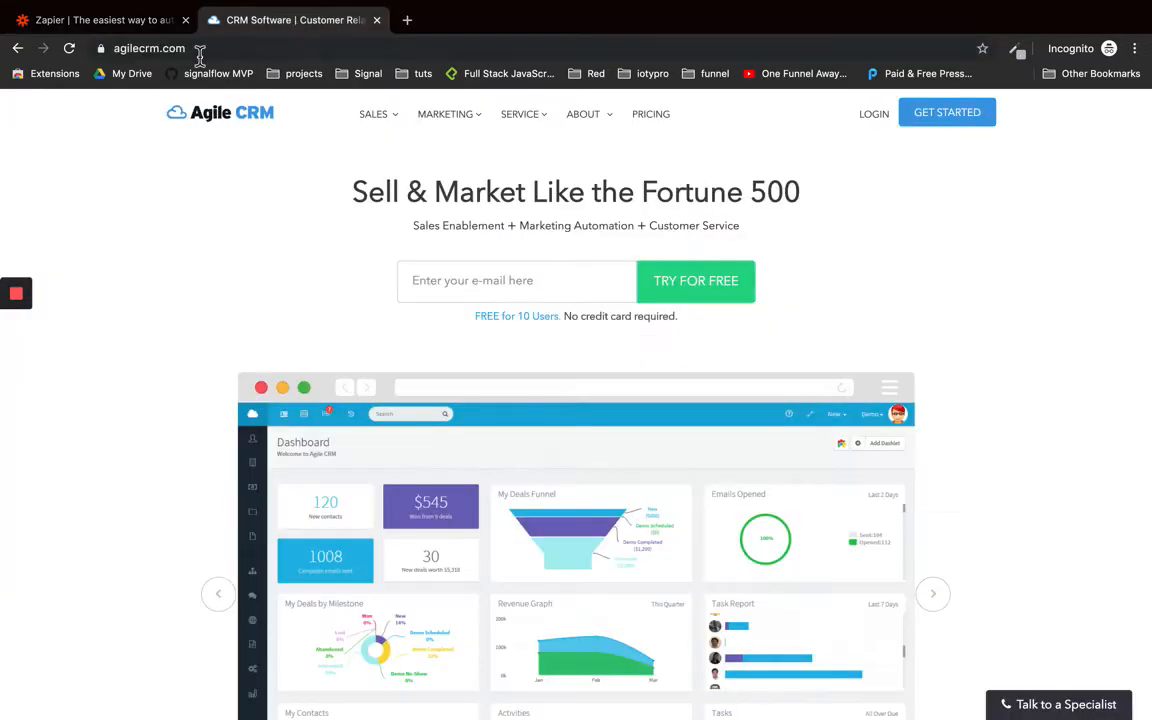
Go to the Agile CRM pricing page
click(118, 48)
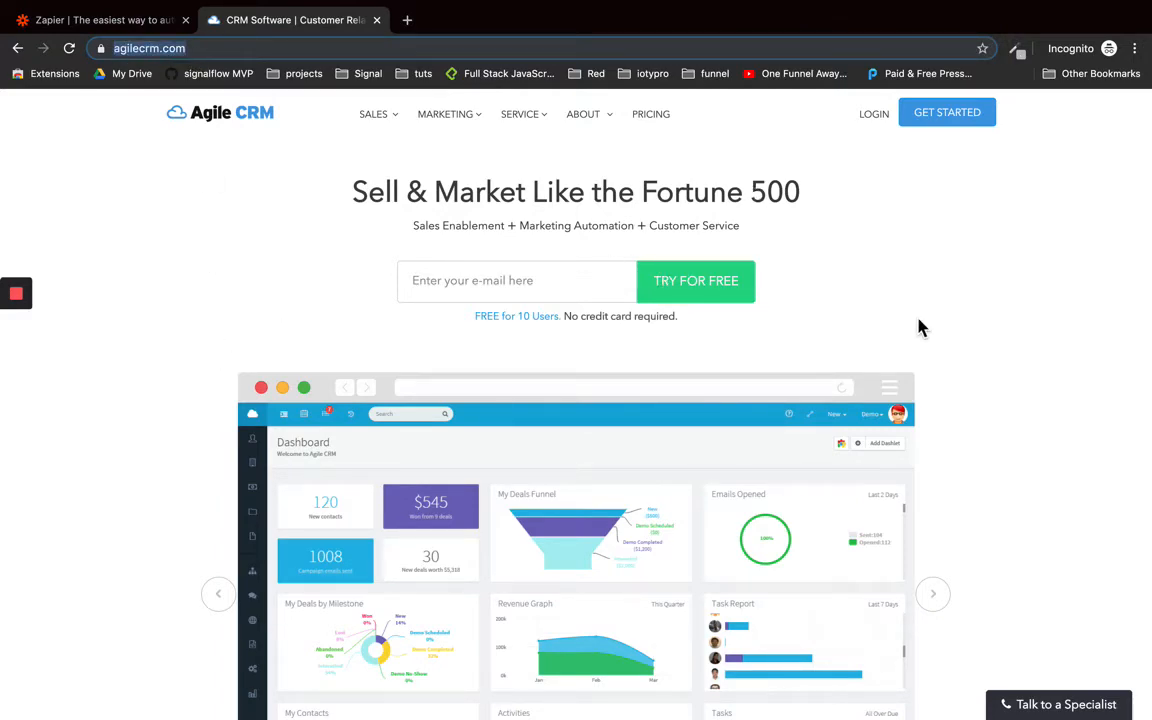
scroll(918, 320, down, 10)
scroll(918, 320, up, 10)
click(658, 115)
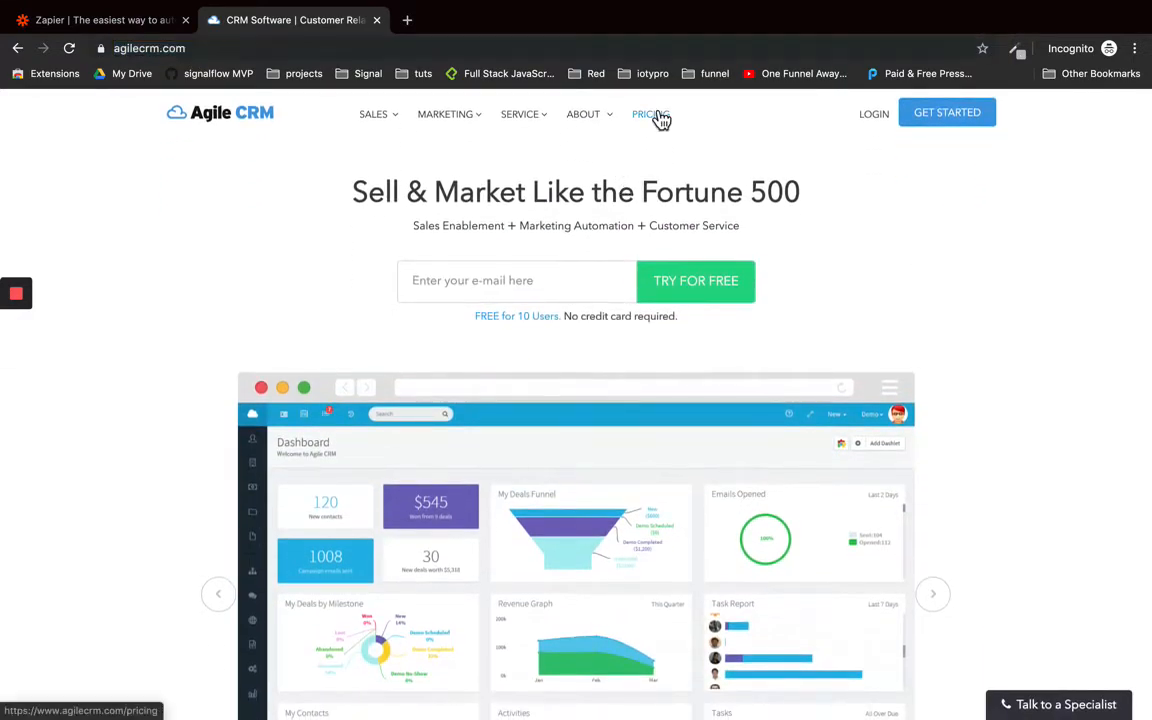
scroll(244, 329, down, 3)
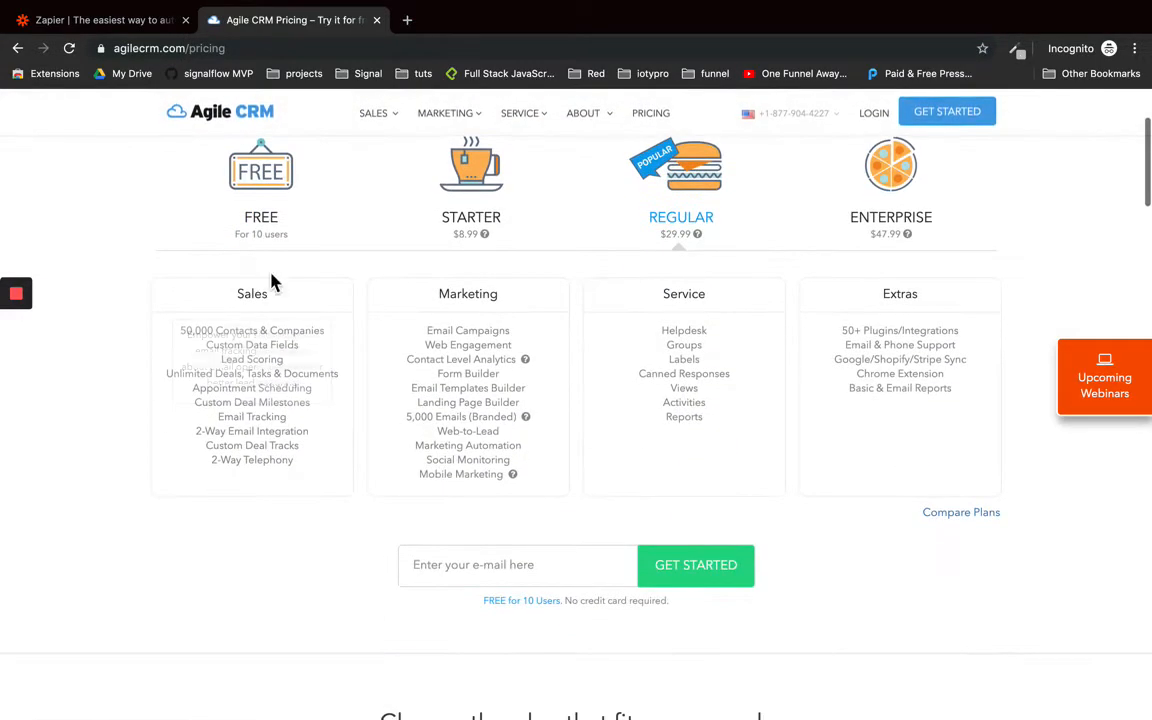
Compare the Free and Starter plan feature lists
click(268, 190)
mouse_move(198, 343)
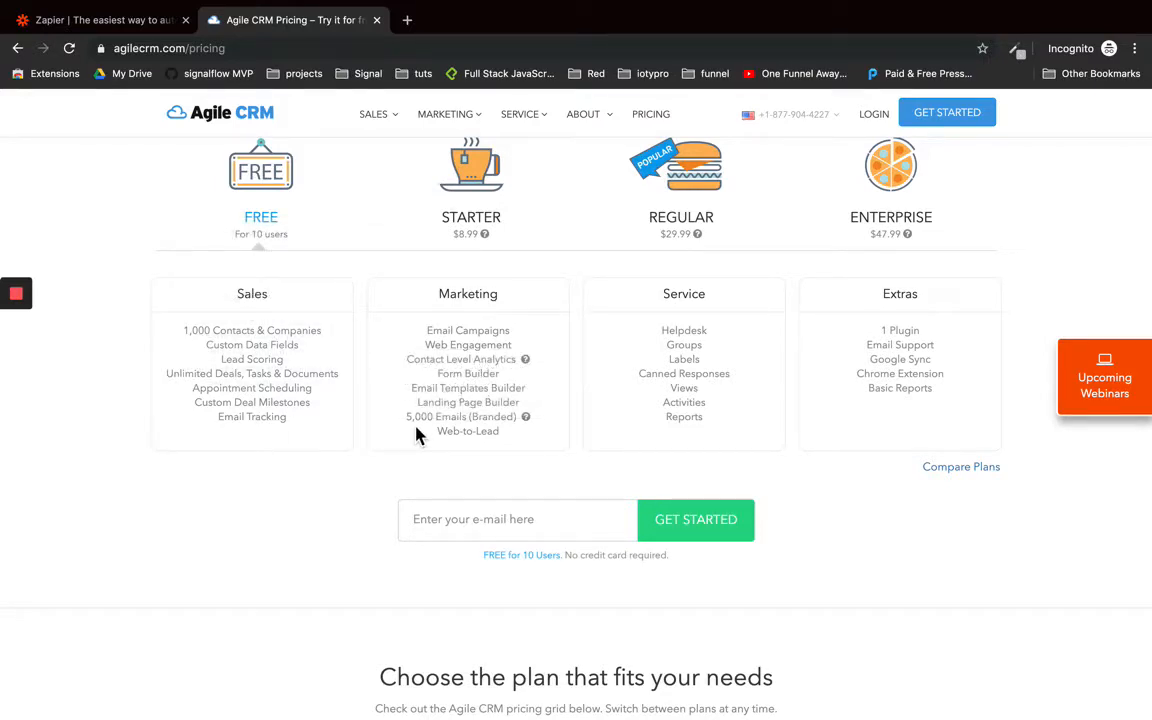
mouse_move(529, 425)
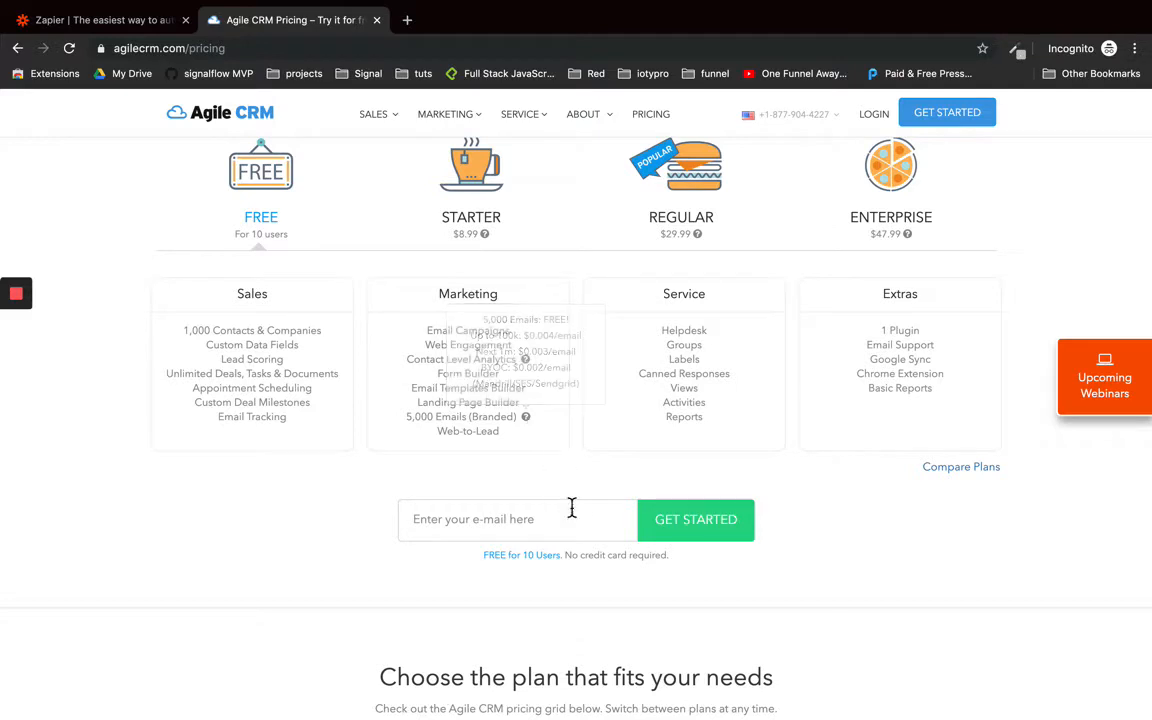
click(426, 176)
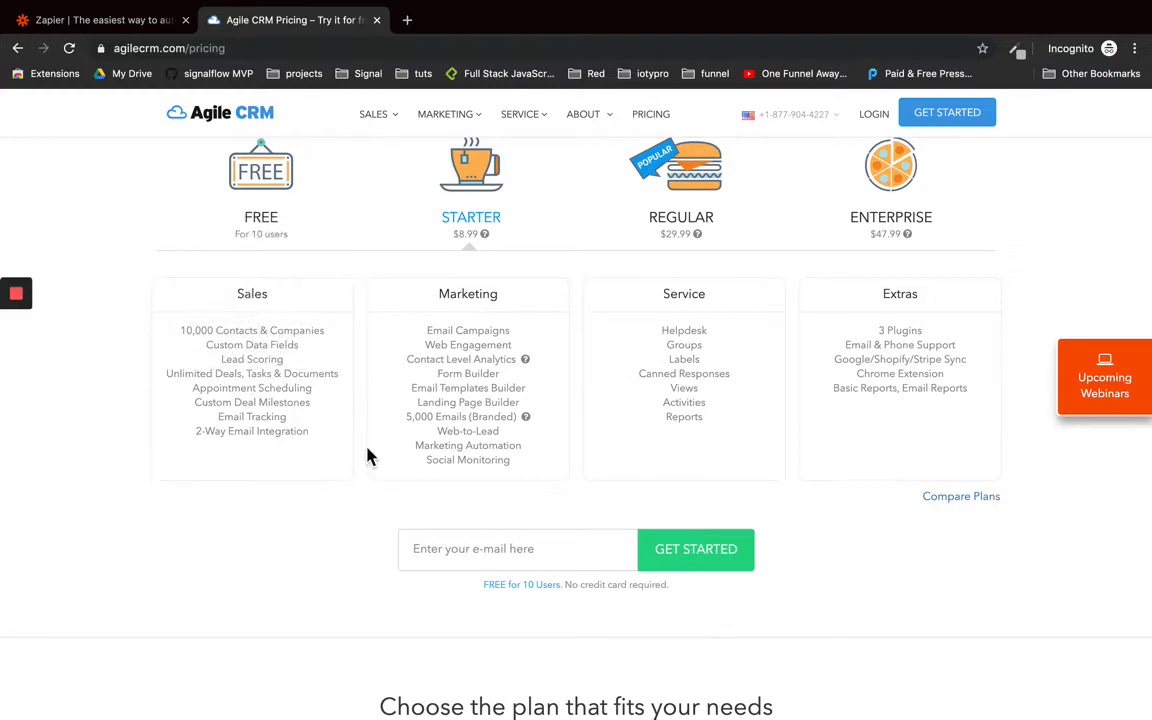
click(266, 174)
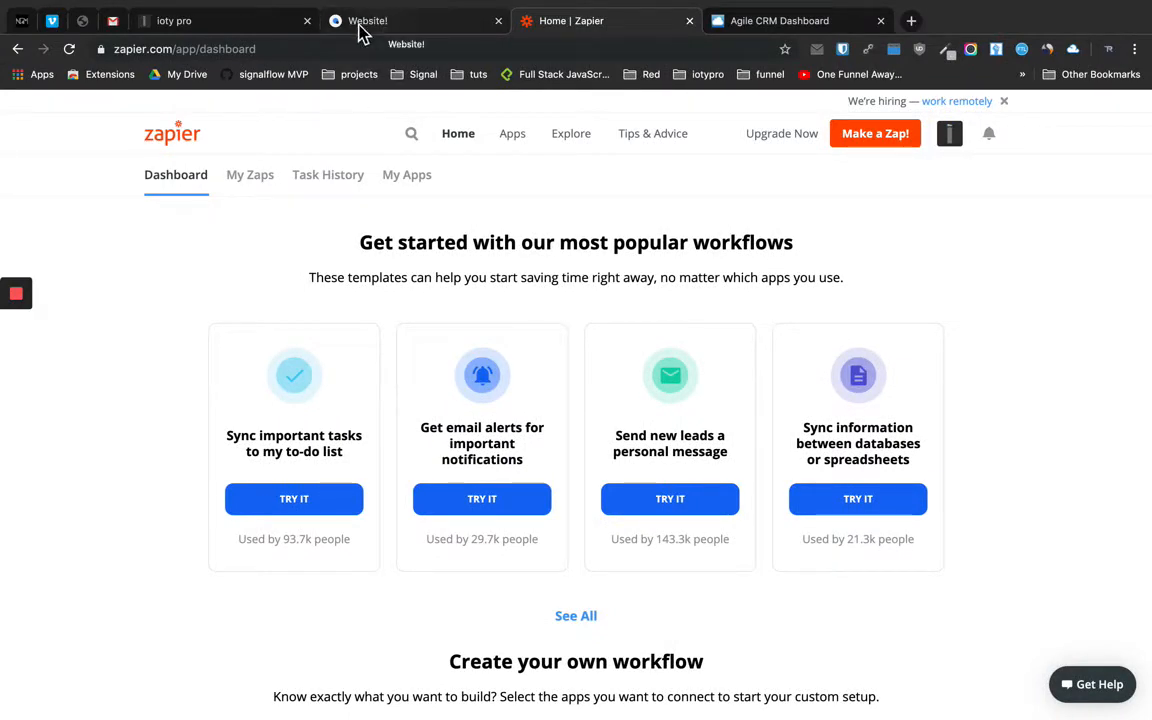
Scroll through the live ioty pro website
click(257, 30)
scroll(458, 497, down, 5)
scroll(458, 497, down, 20)
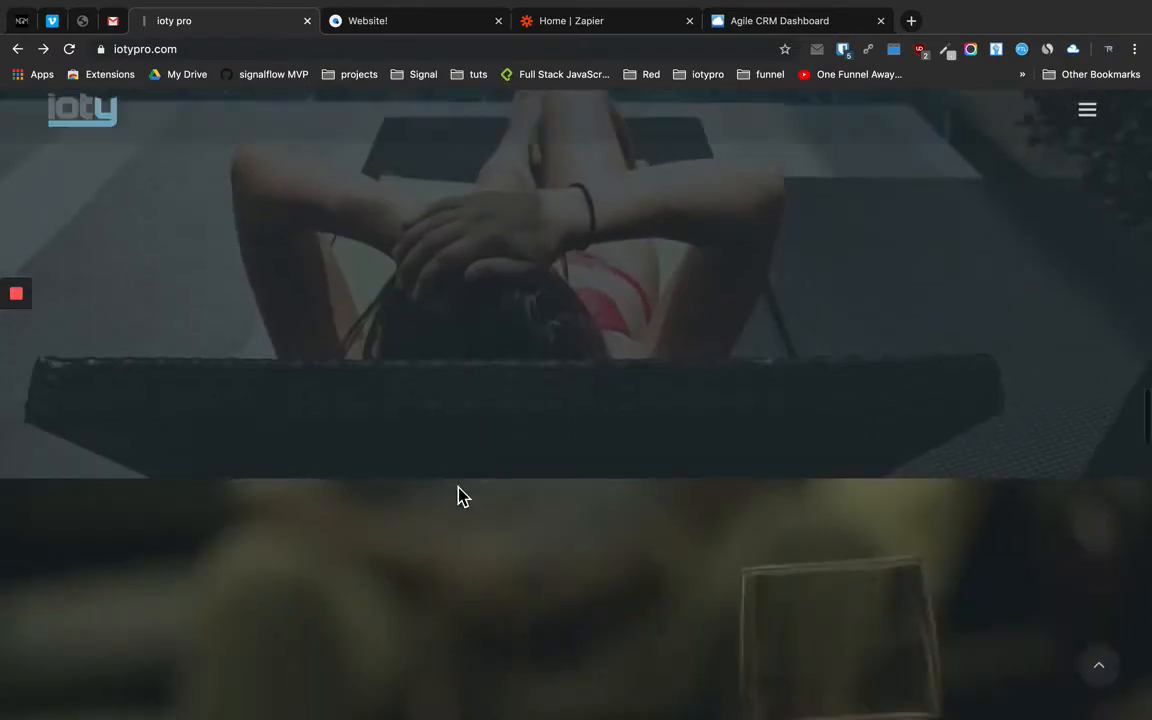
scroll(458, 497, up, 15)
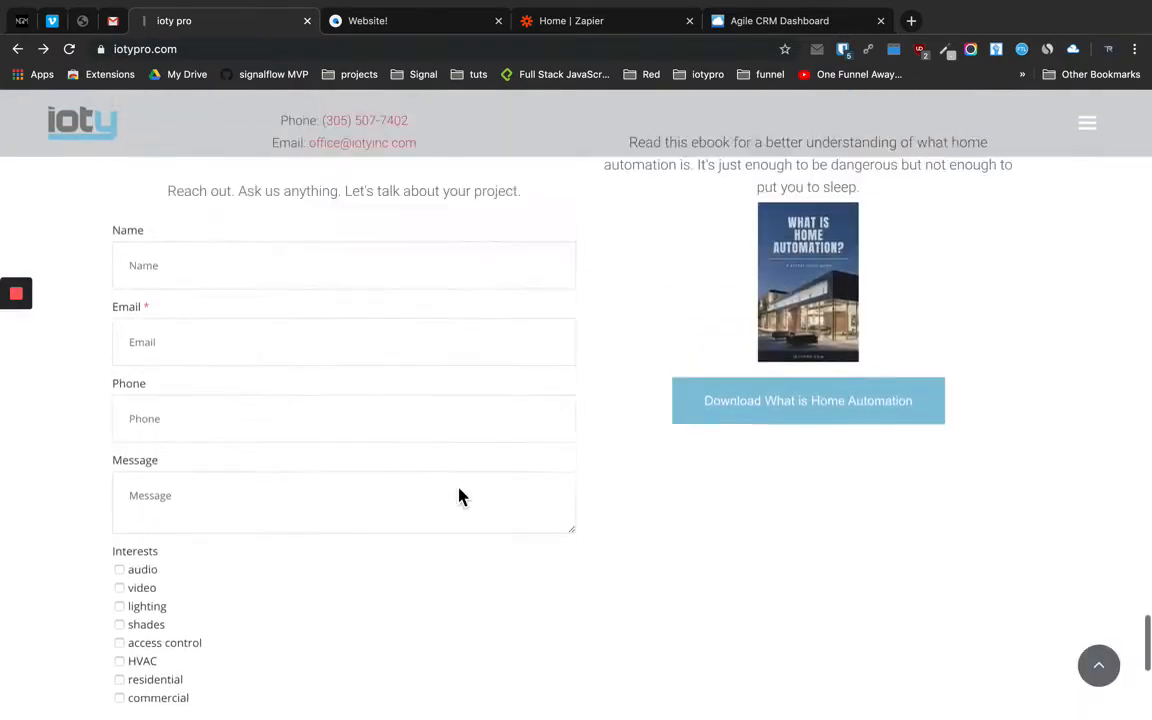
scroll(460, 501, up, 15)
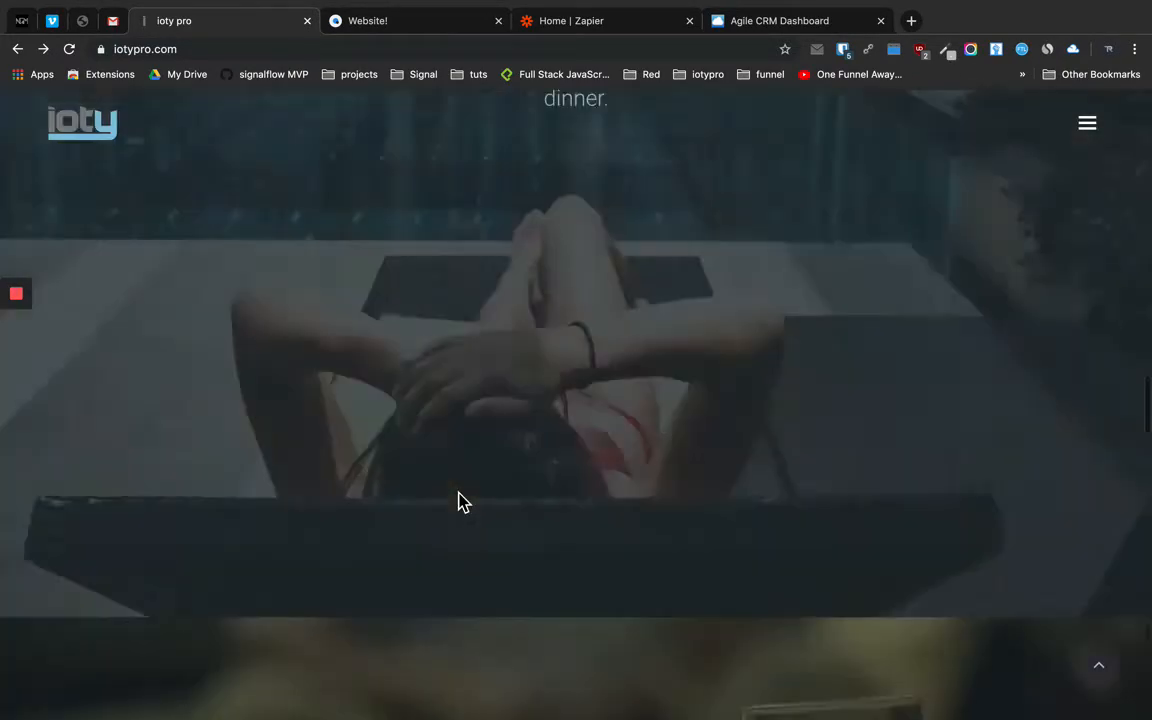
scroll(460, 501, down, 20)
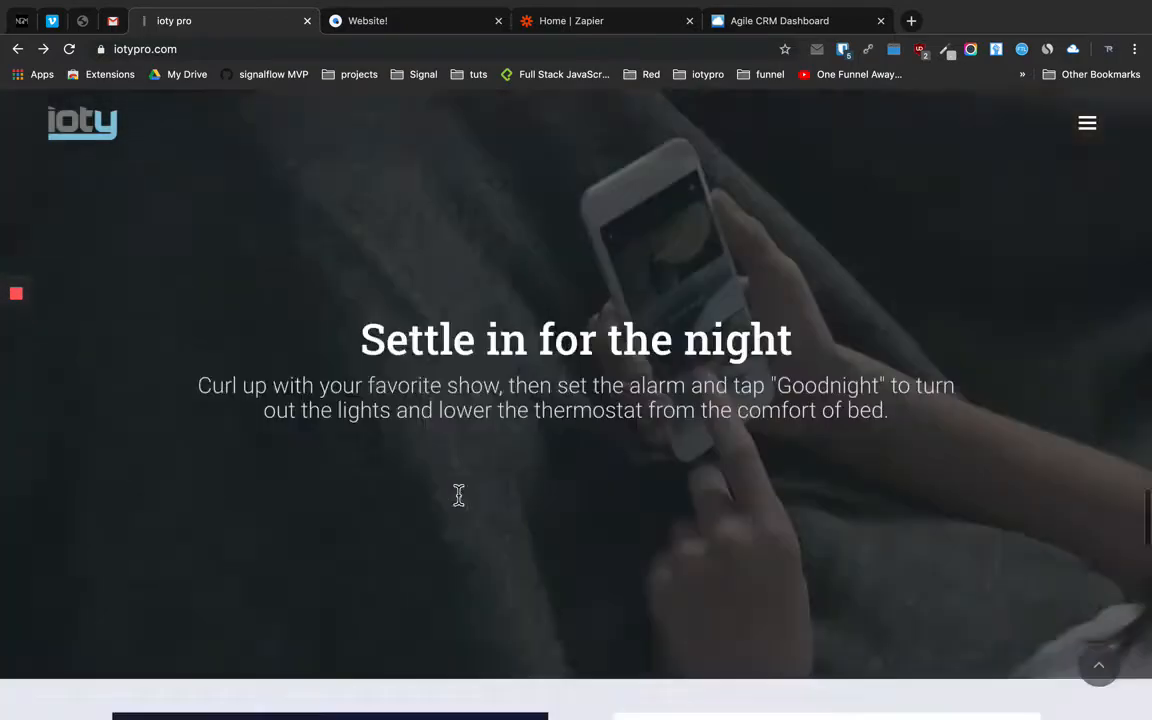
scroll(458, 495, up, 8)
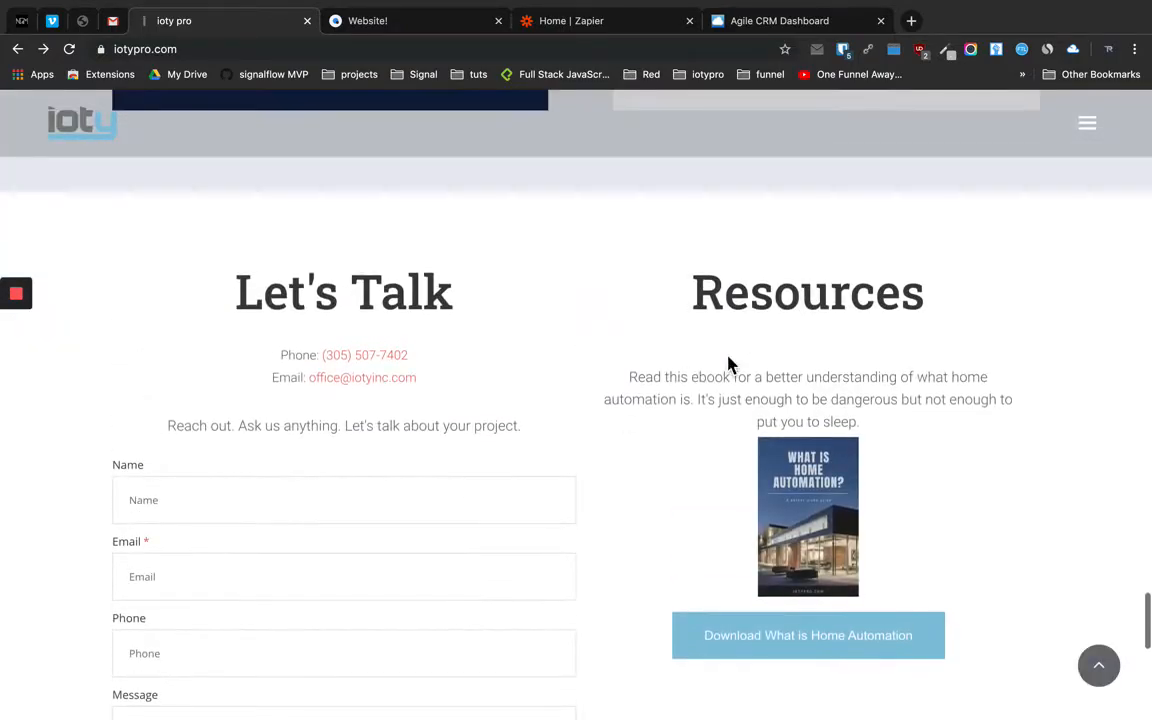
View the 'What is Home Automation' ebook page, then return to the Simvoly builder
scroll(672, 495, down, 2)
click(793, 565)
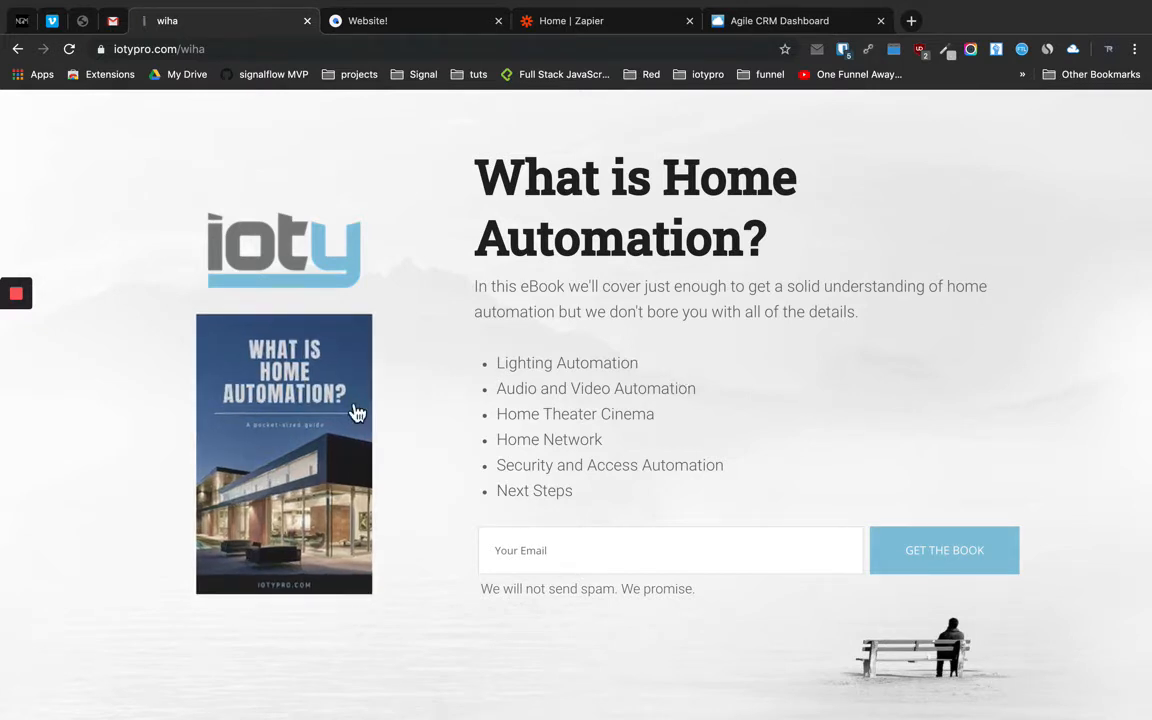
click(393, 34)
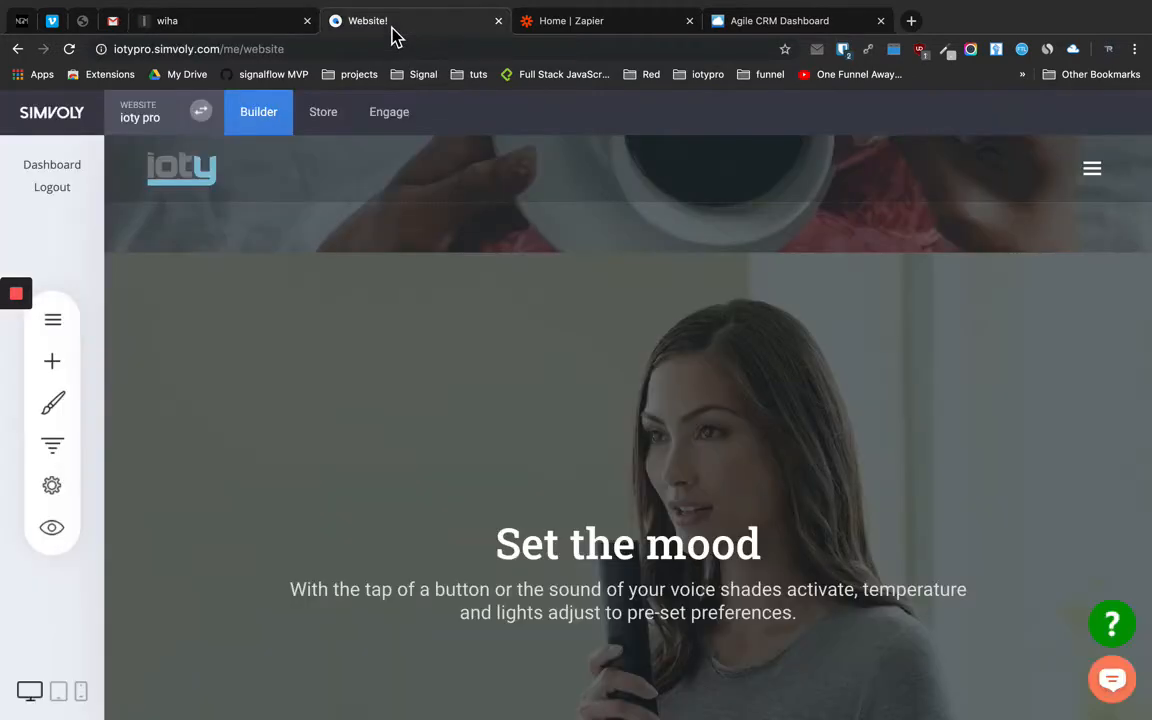
Duplicate funnel step 6 'wiha' and start editing the new step 7 copy
click(70, 446)
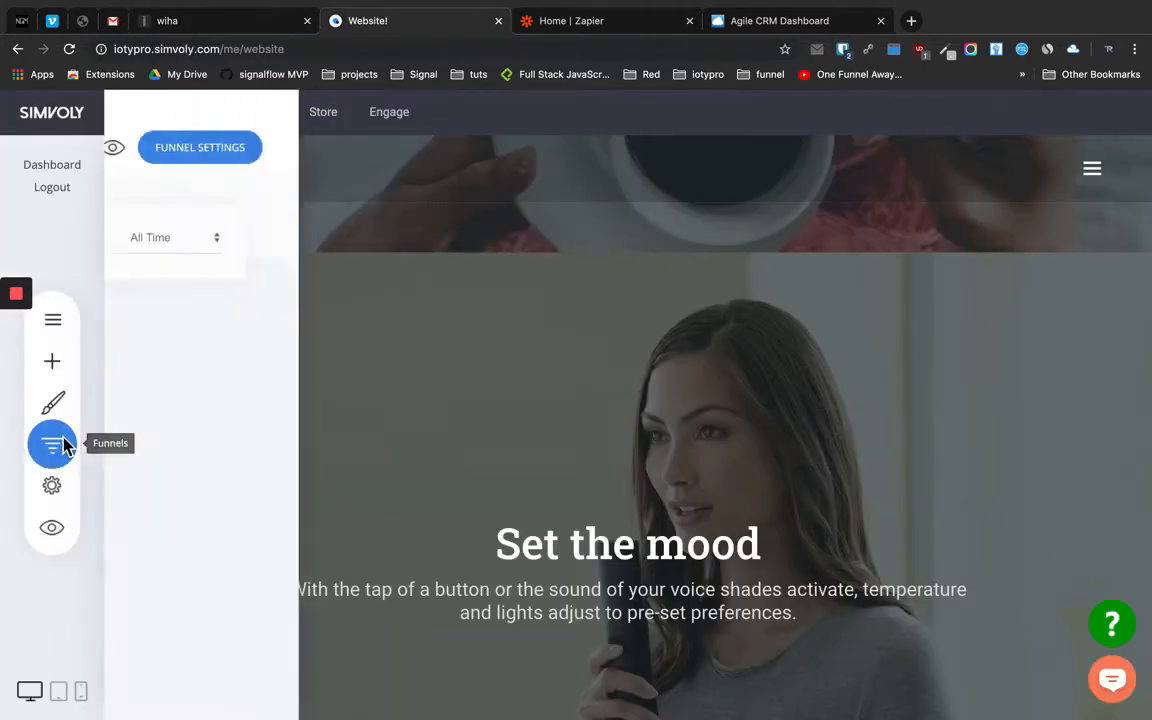
scroll(488, 566, down, 2)
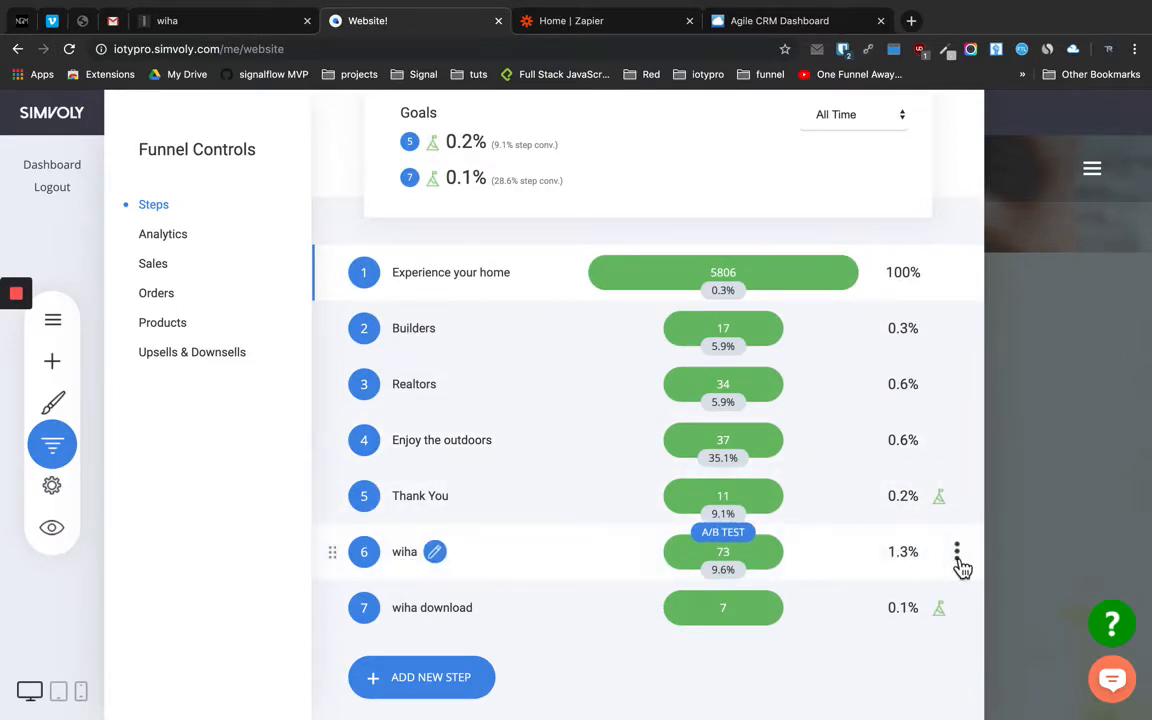
click(957, 555)
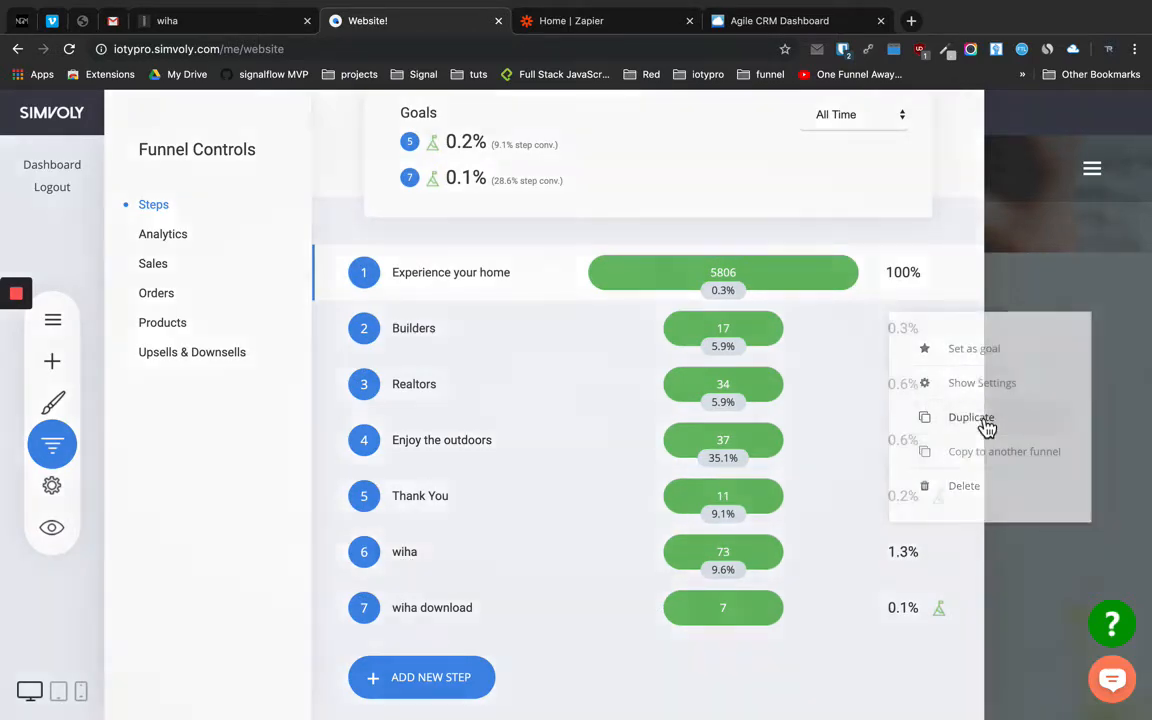
click(988, 424)
click(630, 418)
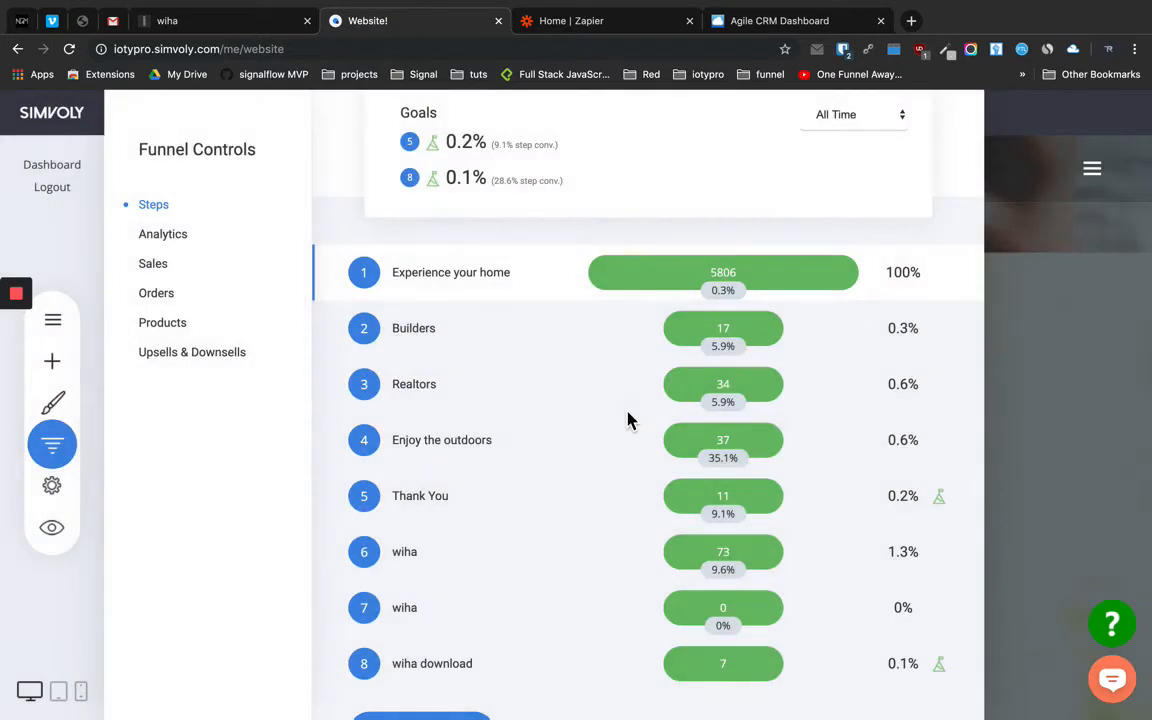
scroll(560, 510, down, 1)
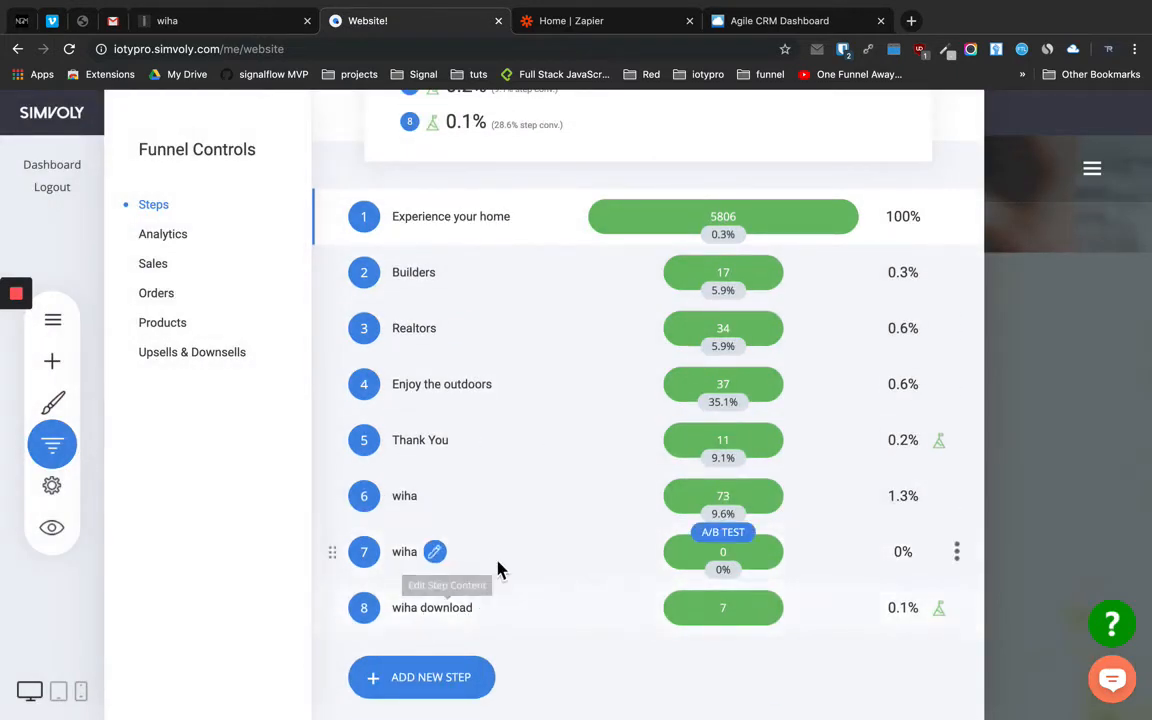
click(435, 554)
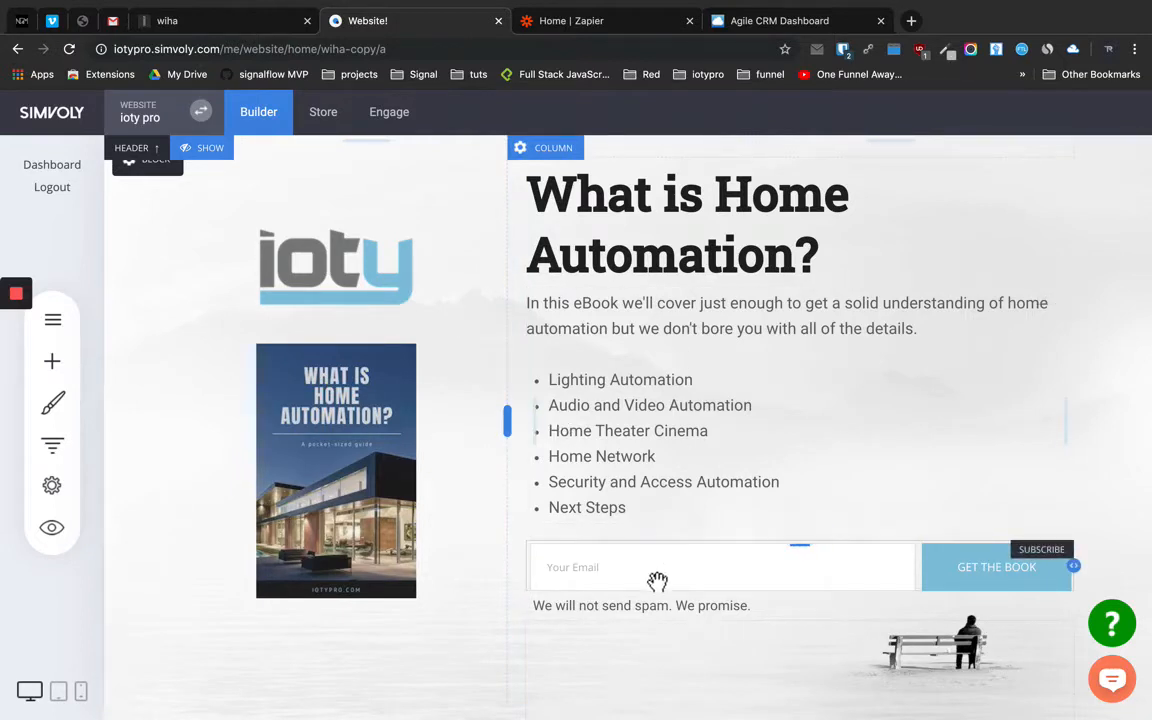
Change the page heading to 'Simvoly TEST'
double_click(659, 260)
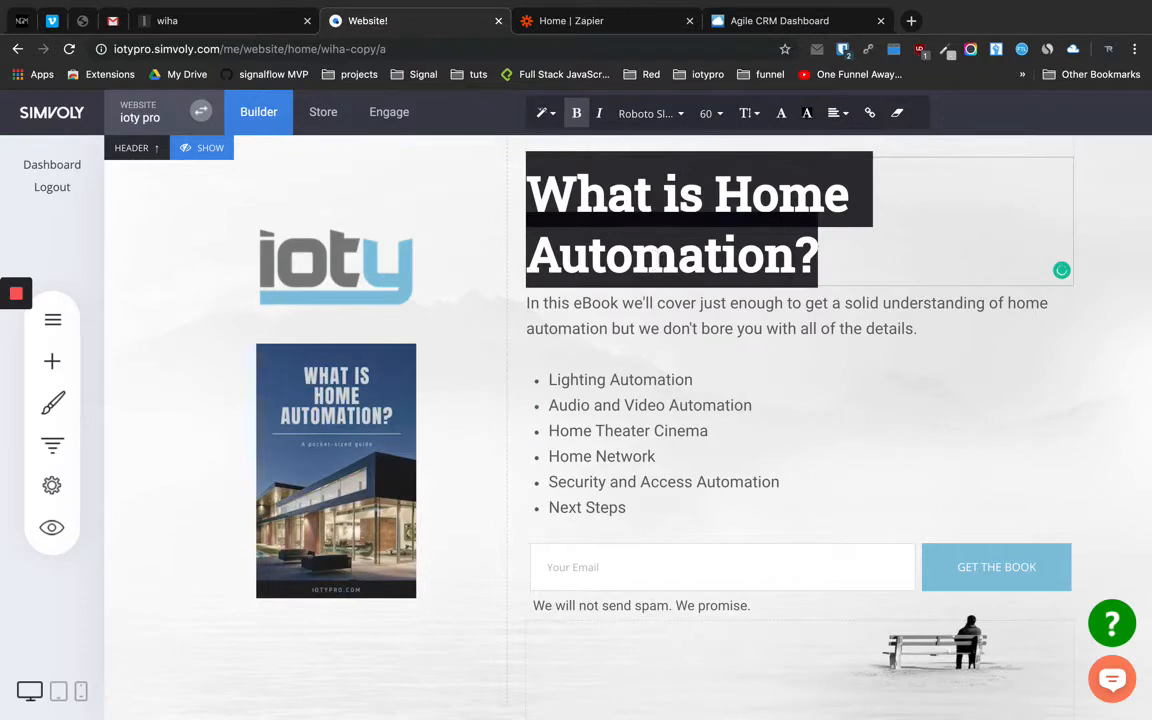
text(Simvoly )
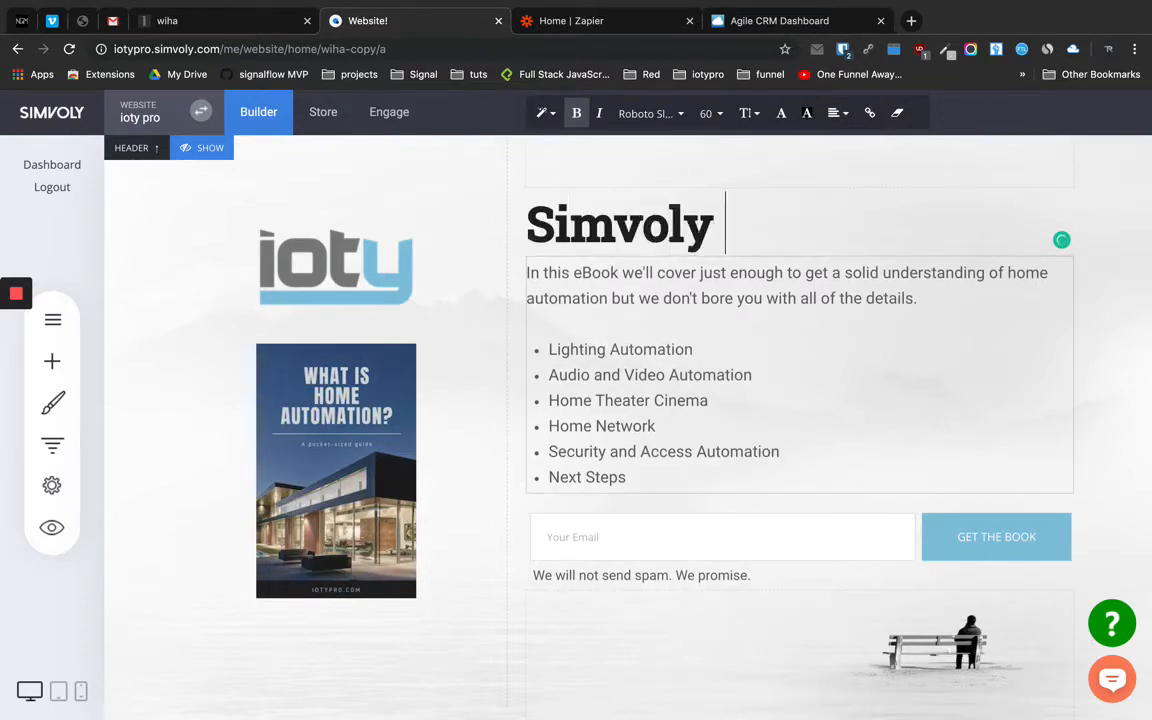
text(TEST)
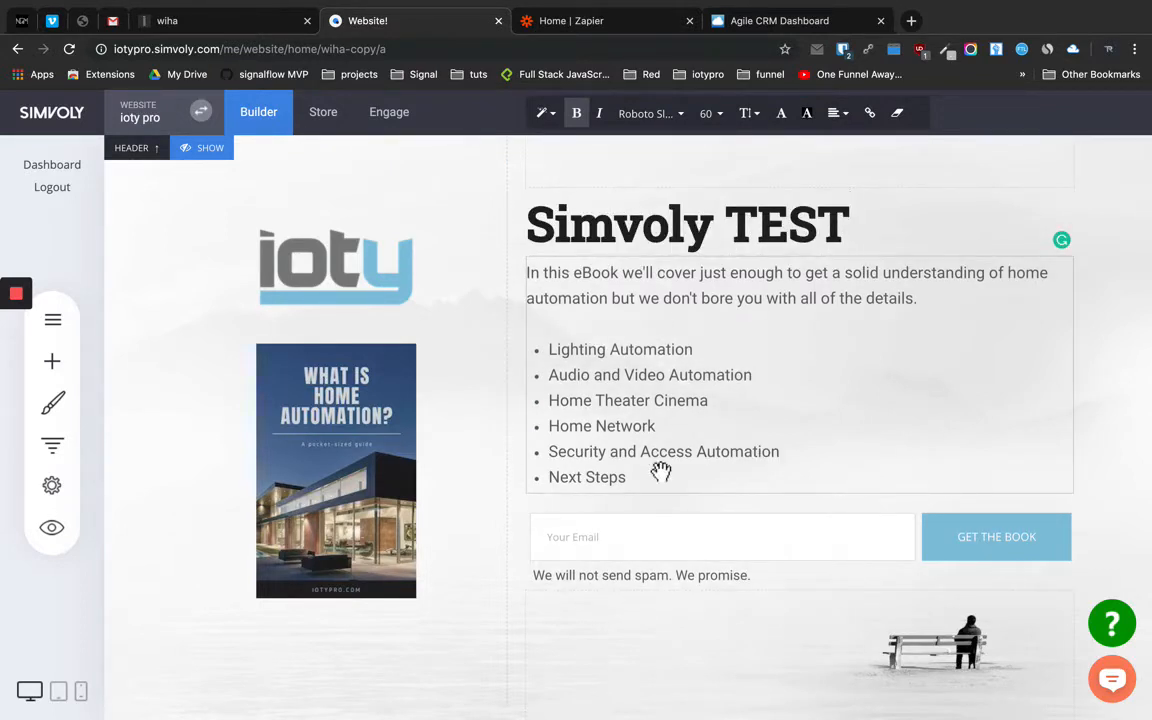
click(656, 543)
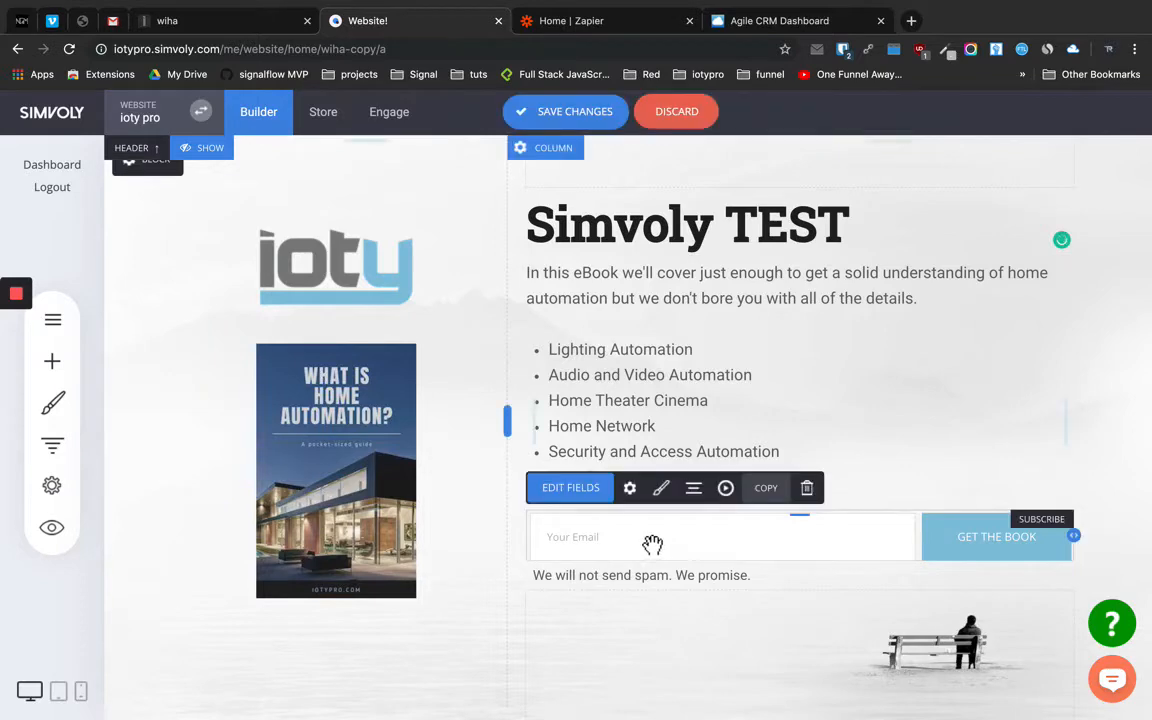
Rename the e-mail form's subscription to 'Simvoly Test Form' and save the page
click(631, 491)
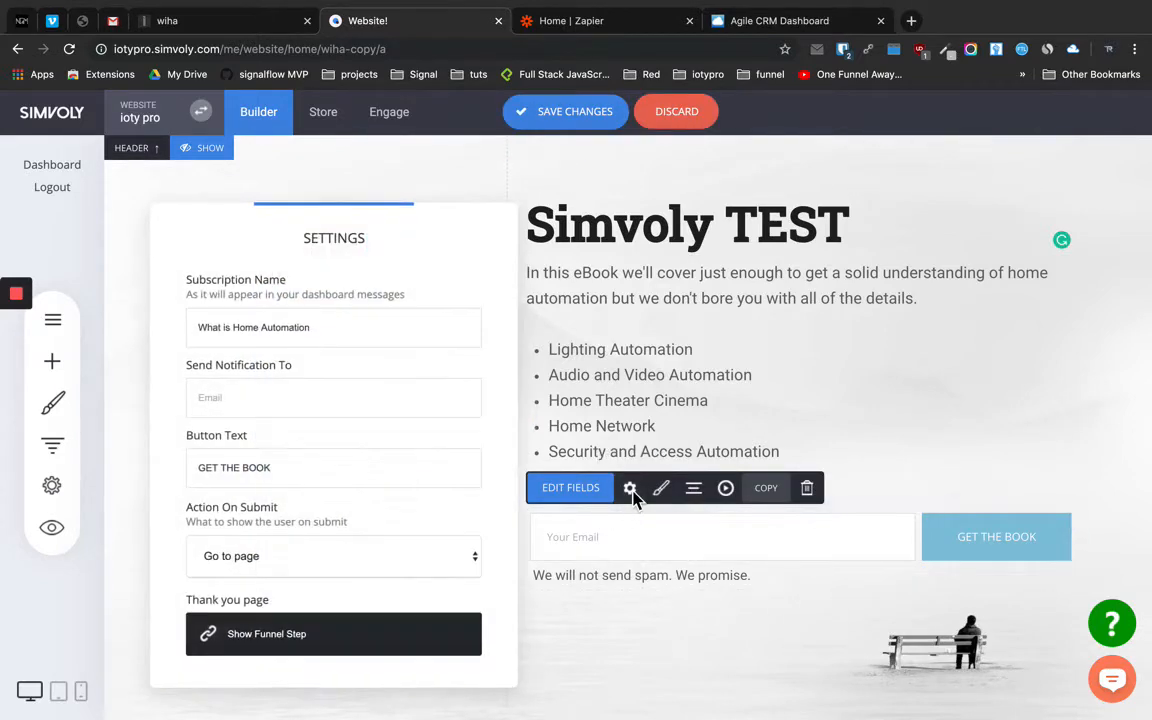
triple_click(331, 333)
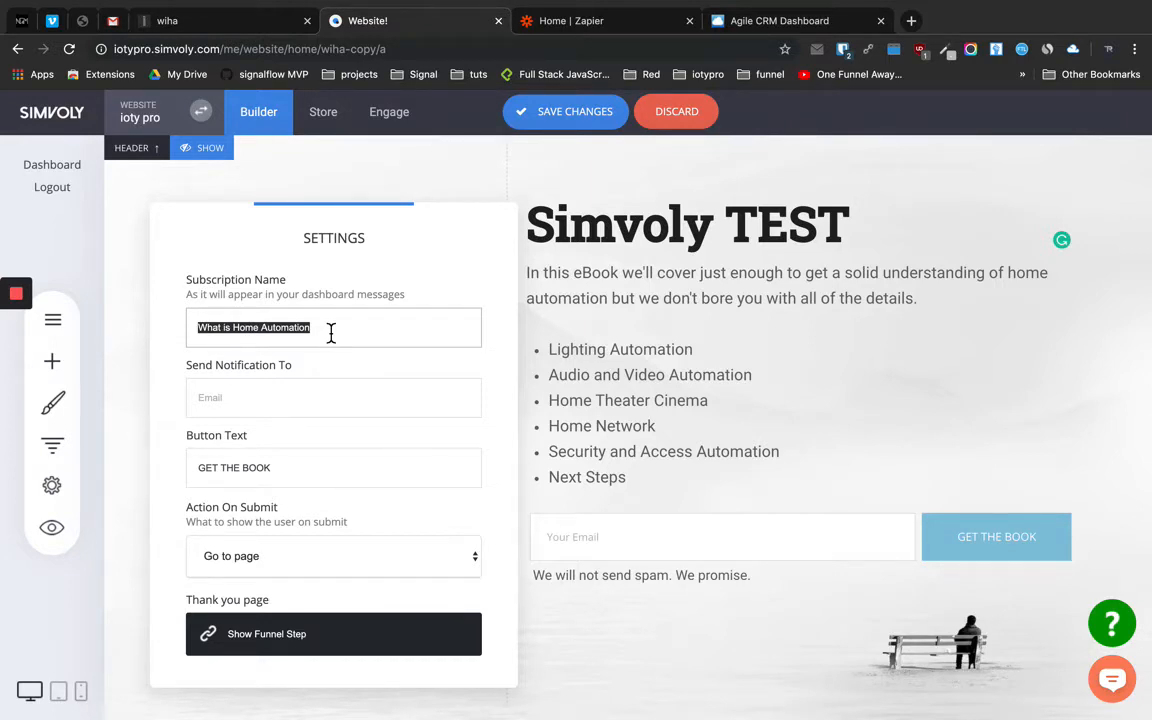
text(Simvoly Test Form)
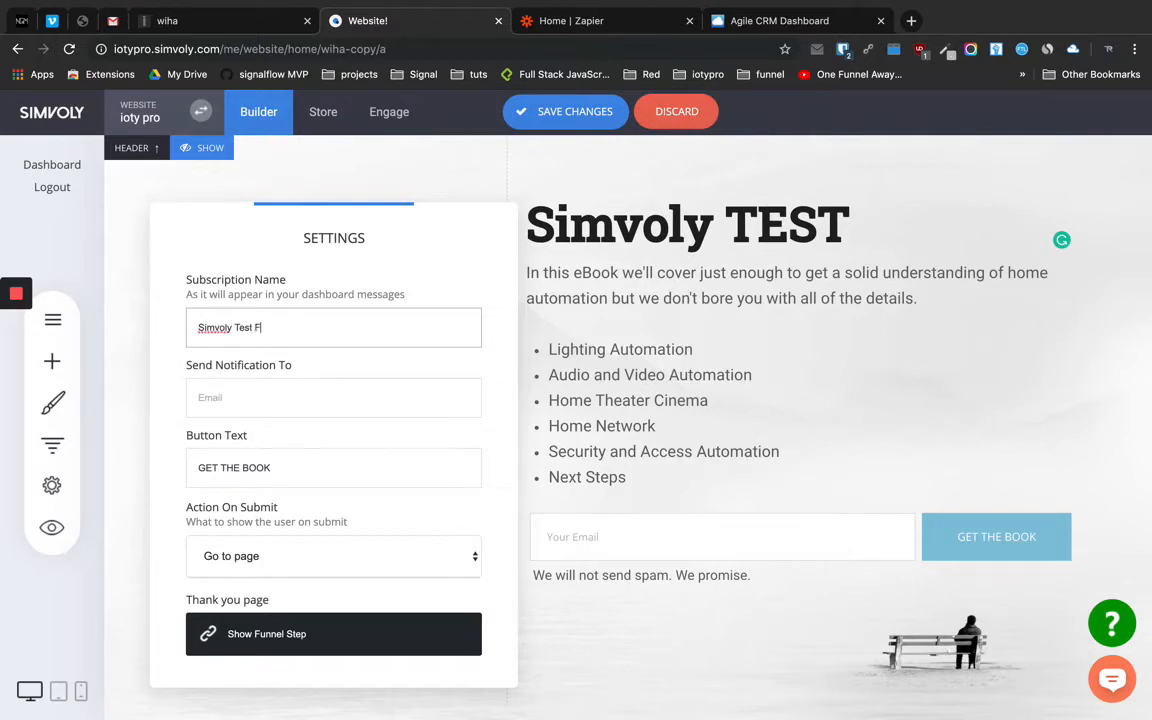
click(584, 375)
click(563, 115)
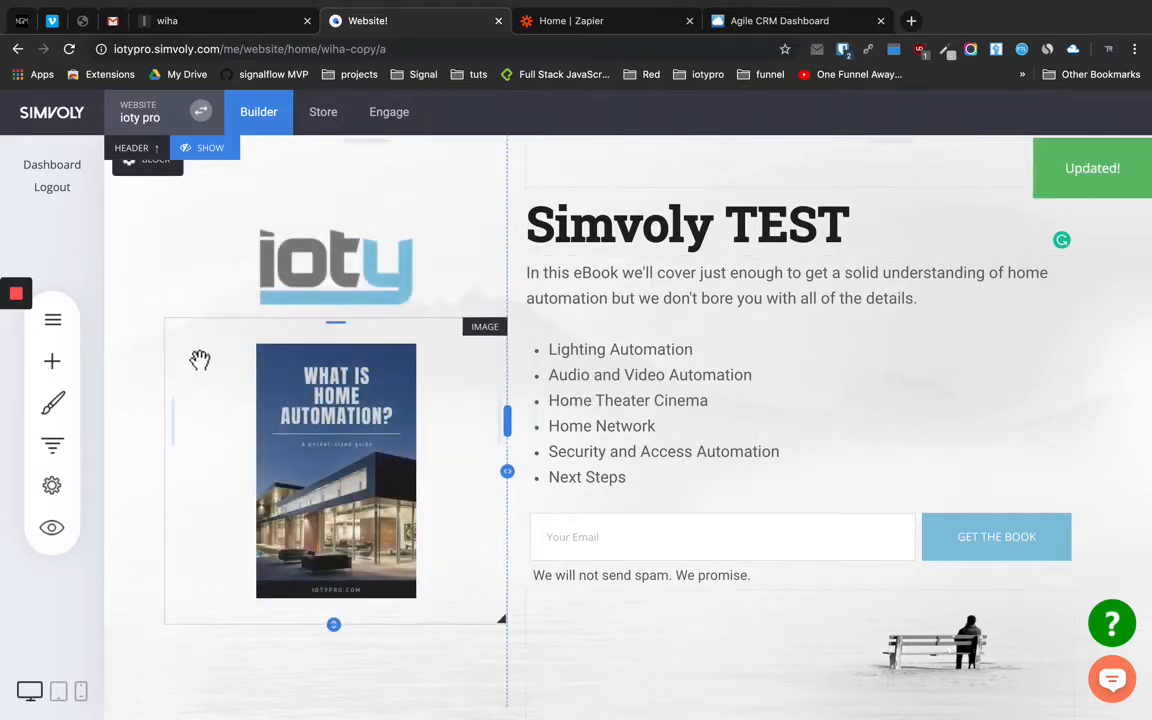
Bring up the page settings for funnel step 7 'wiha'
scroll(206, 411, down, 3)
scroll(206, 411, up, 3)
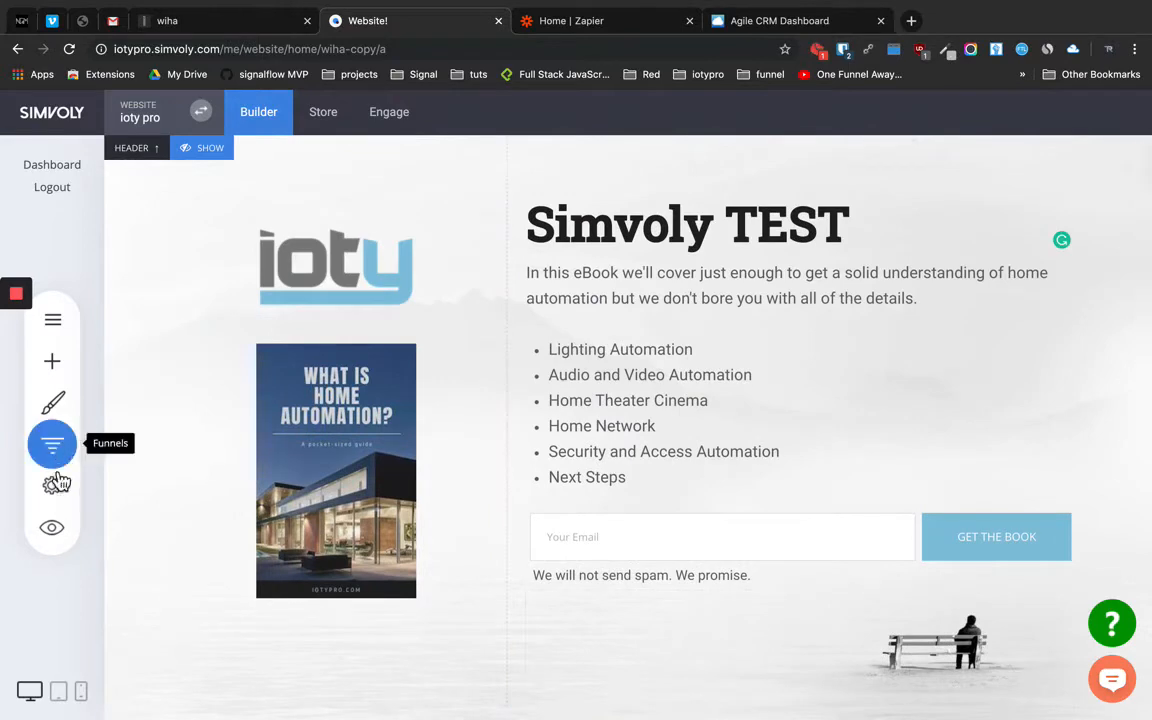
click(52, 445)
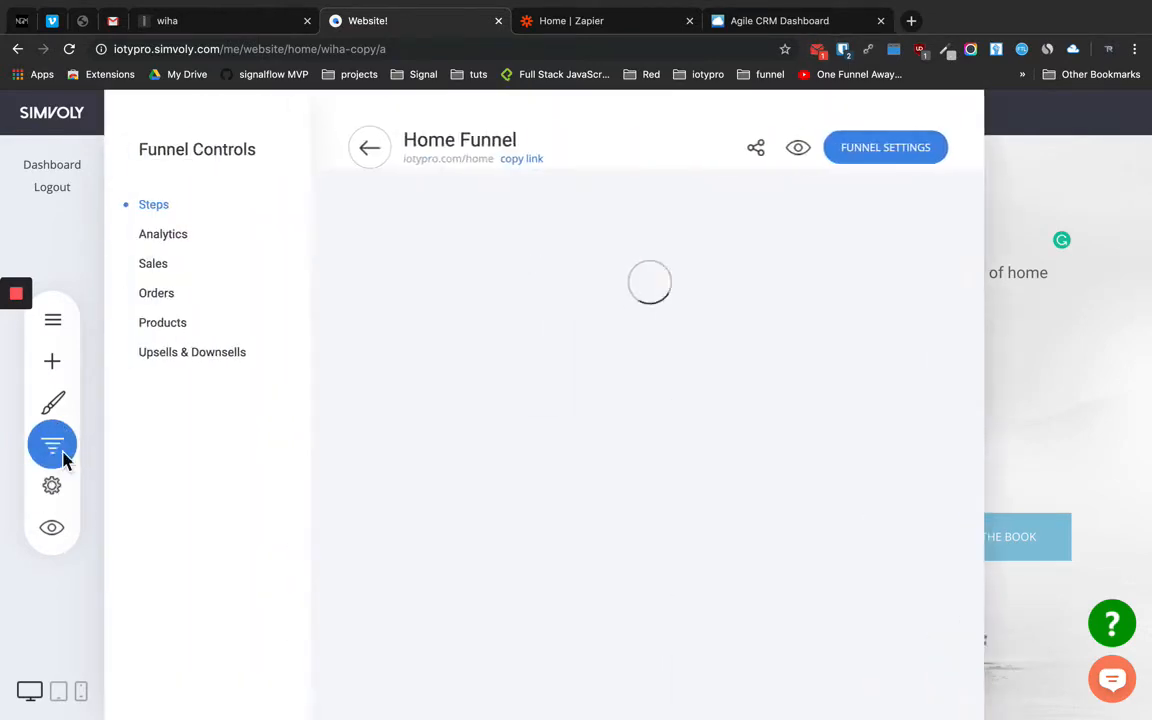
scroll(497, 665, down, 2)
scroll(497, 665, down, 1)
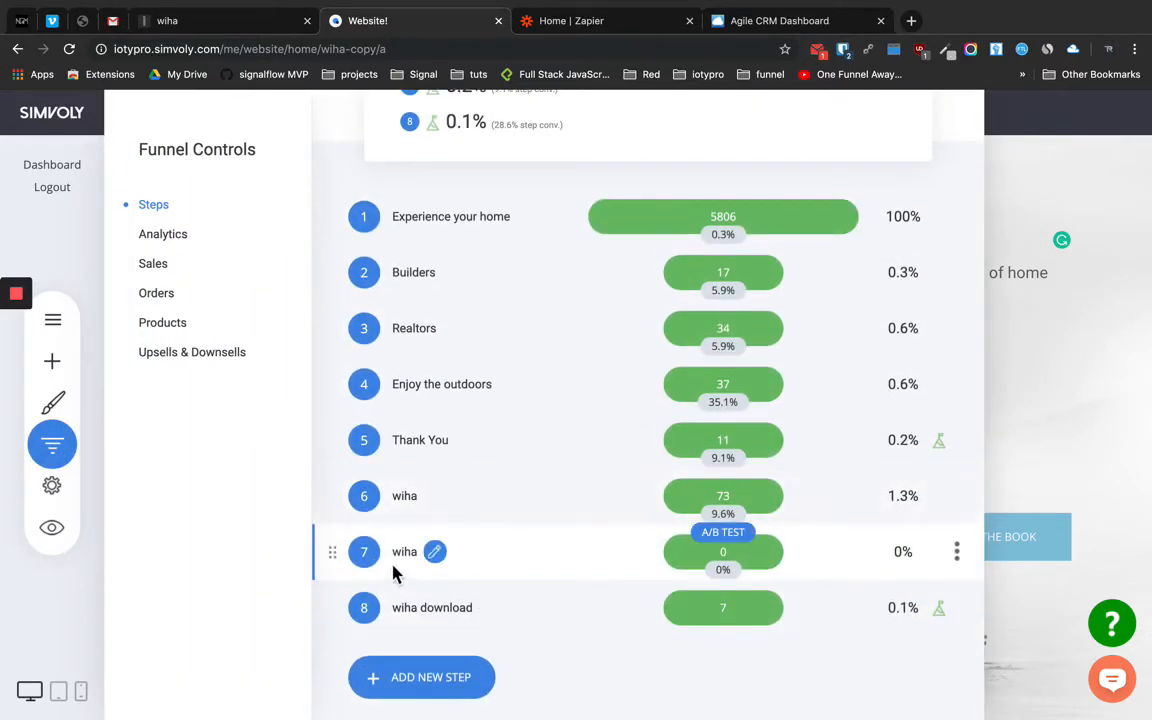
click(960, 556)
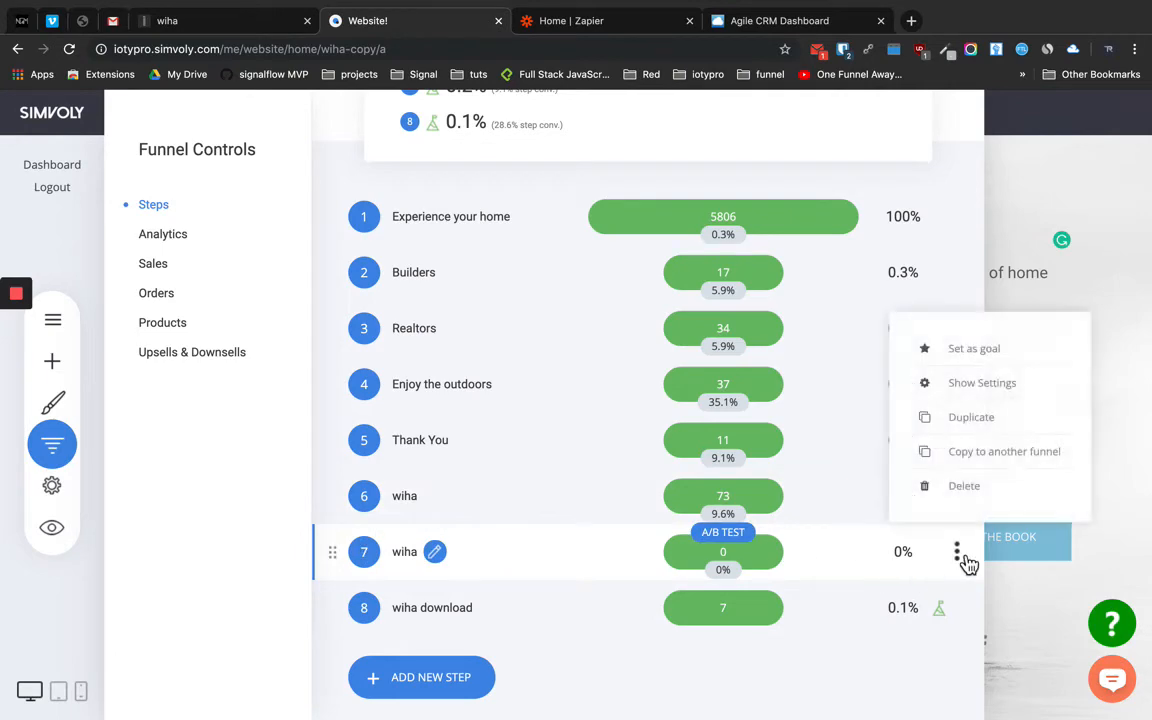
click(998, 388)
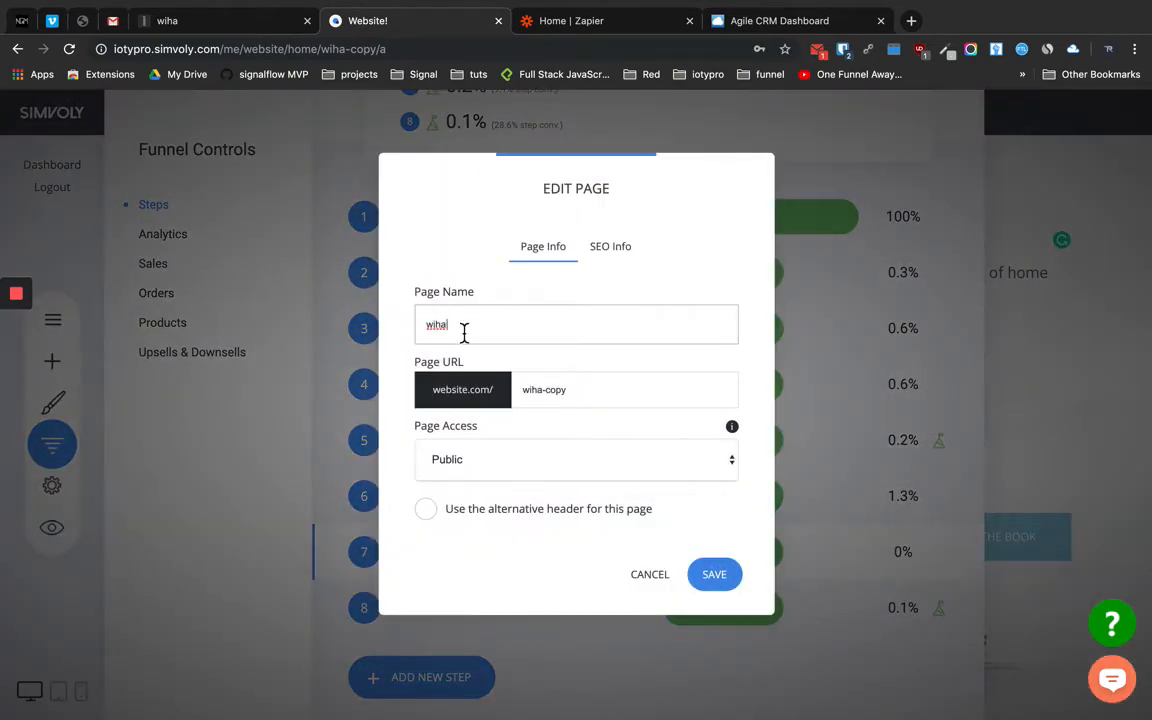
Rename the step to 'Simvoly Test' with page URL 'simvoly' and save
drag(464, 332, 416, 330)
text(Simvoly Test)
key(Tab)
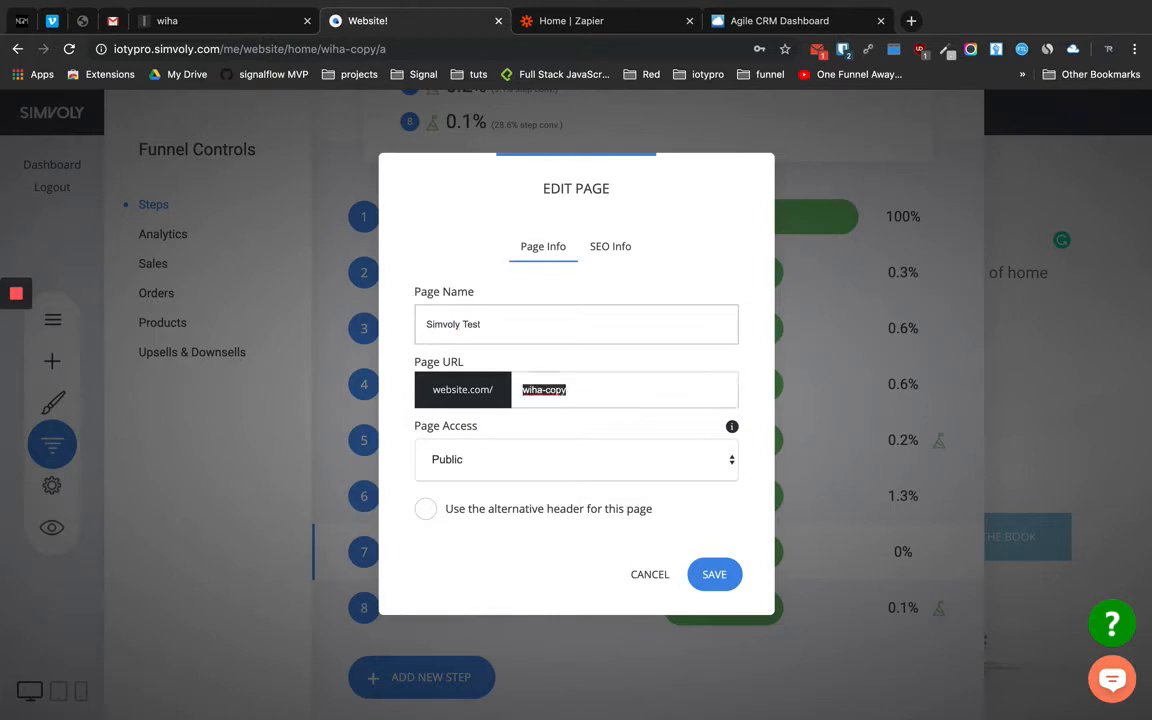
text(simvoly)
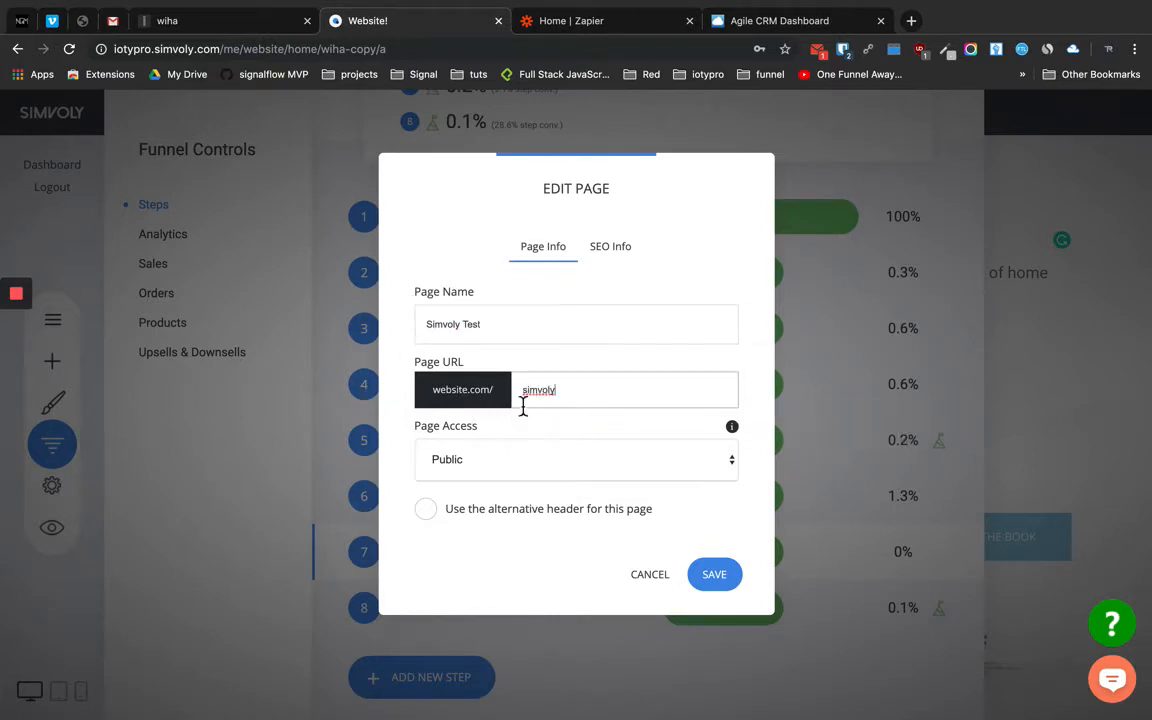
click(712, 578)
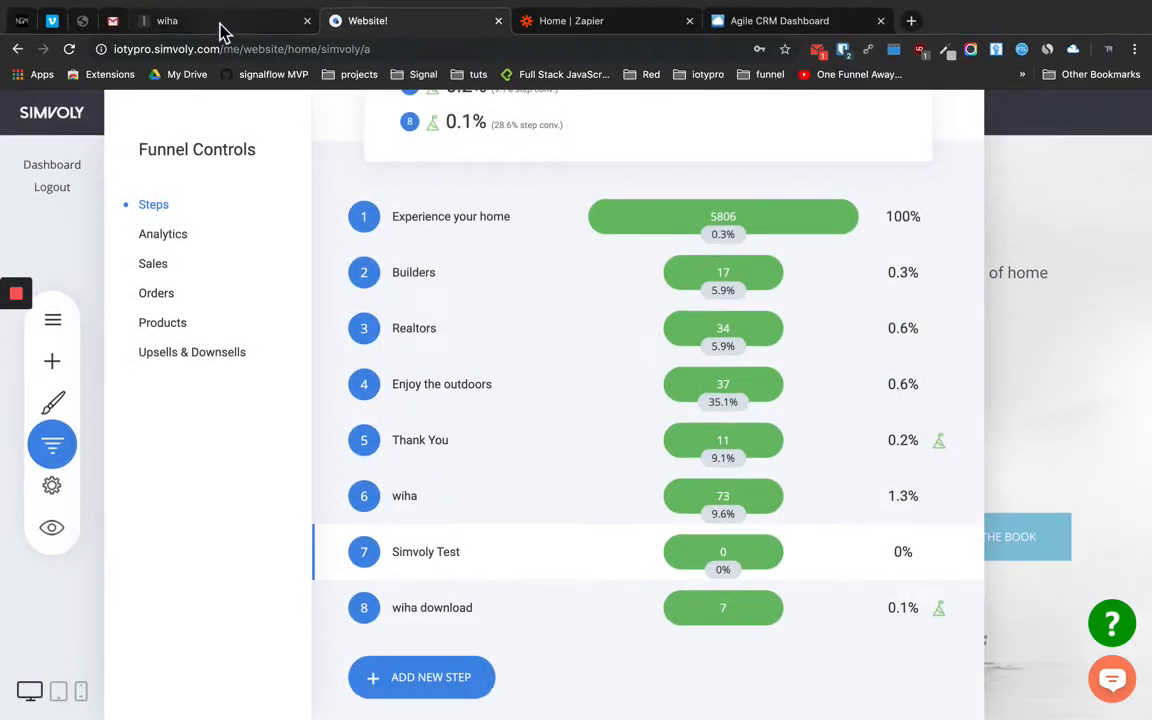
click(224, 33)
Load iotypro.com/simvoly showing 'Simvoly TEST', then go to Zapier's My Apps list
click(320, 57)
click(320, 57)
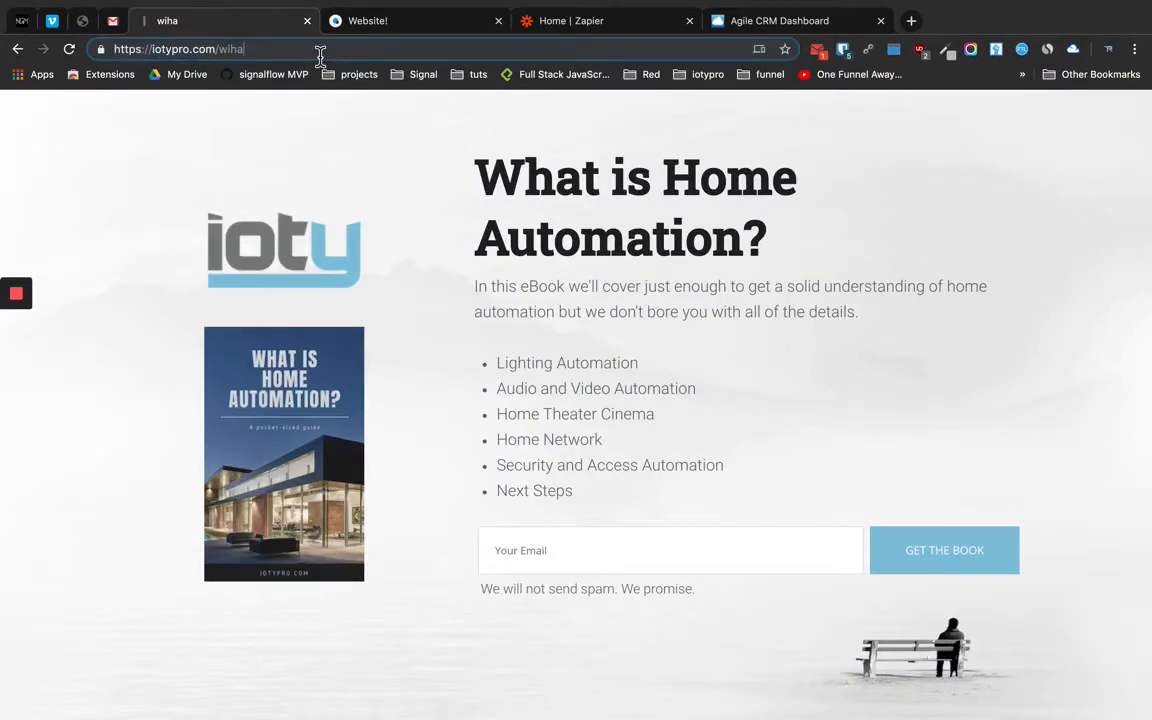
key(BackSpace)
key(BackSpace)
key(BackSpace)
key(BackSpace)
text(si)
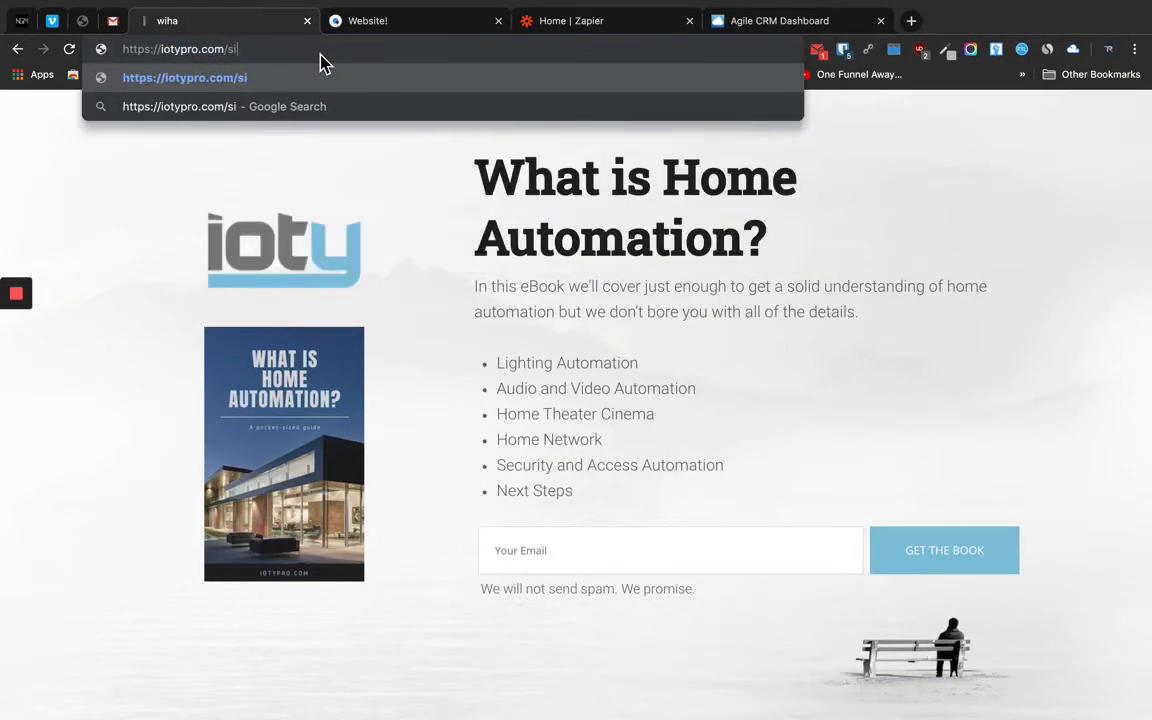
text(mvoly)
key(Return)
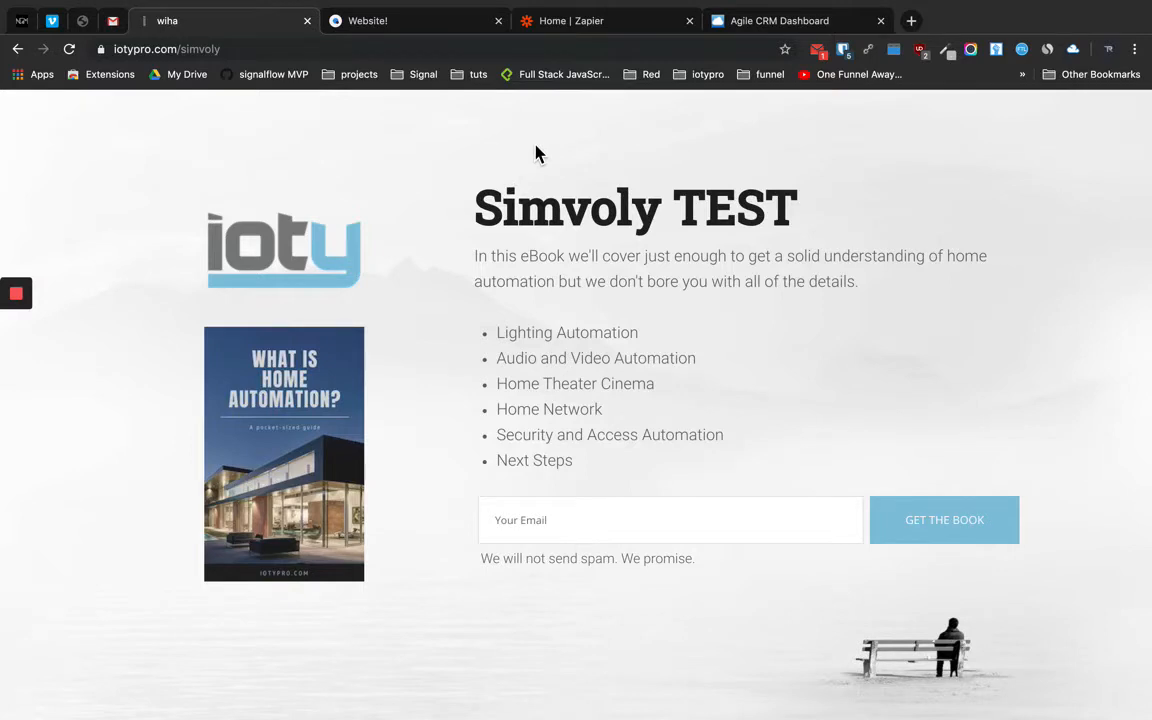
click(591, 31)
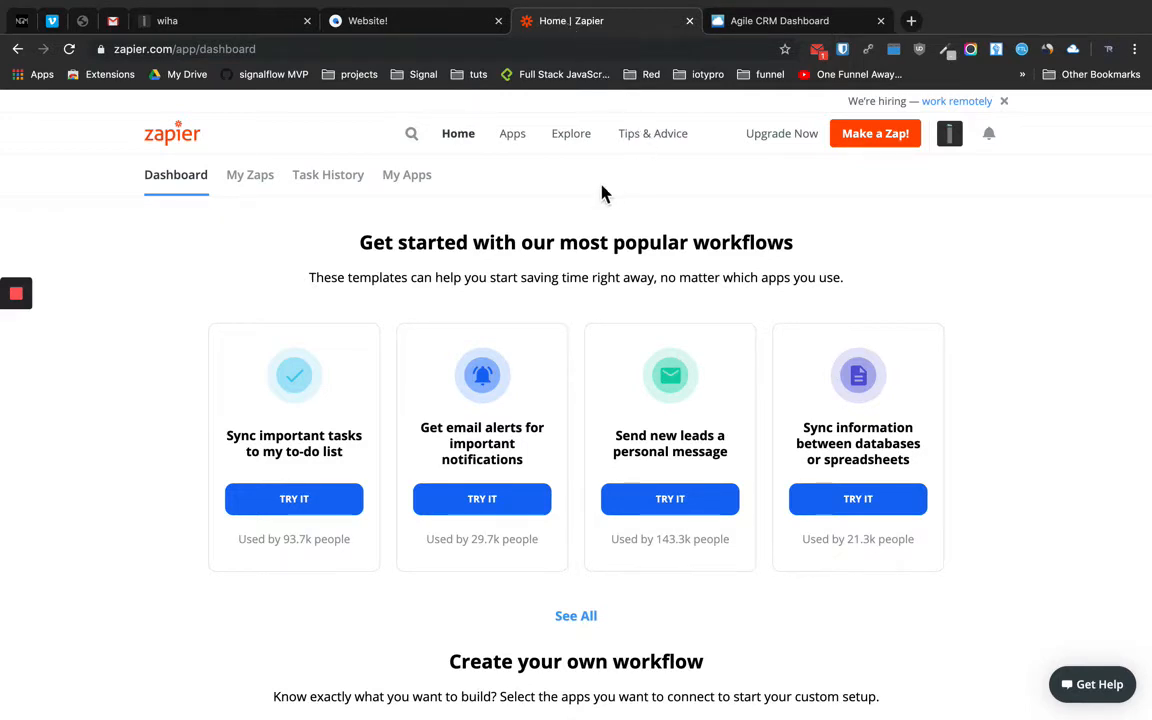
click(421, 187)
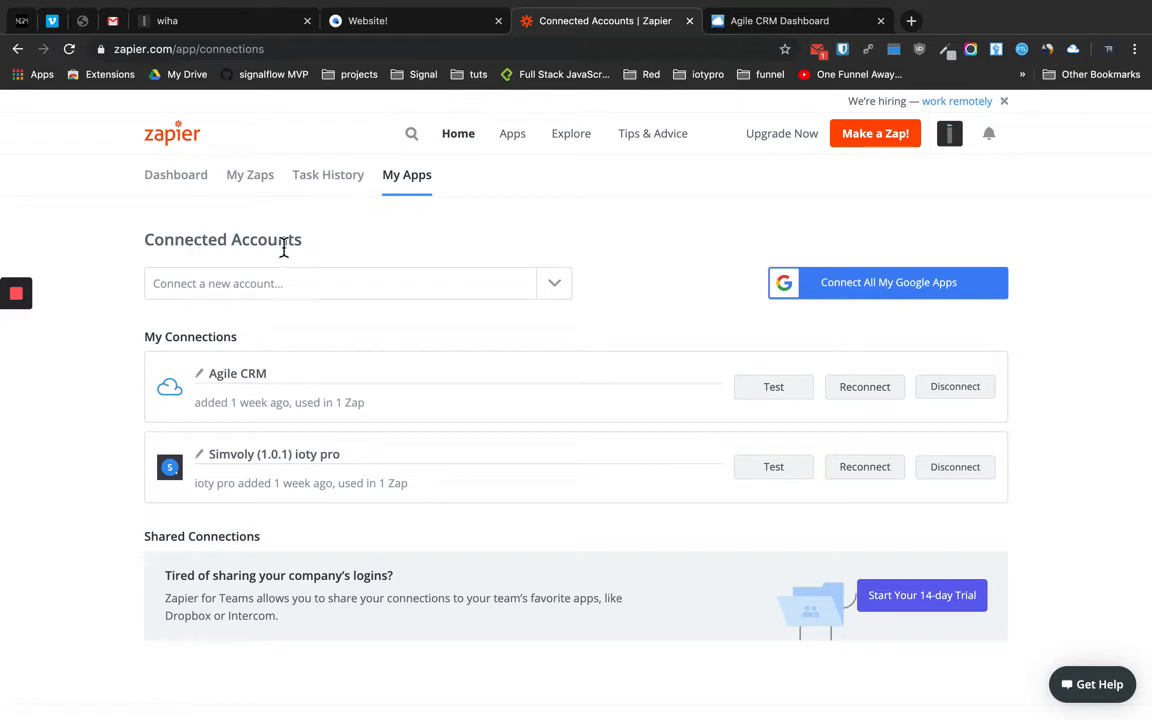
Begin connecting a new Simvoly (1.0.1) account via the app search 'simv'
click(281, 294)
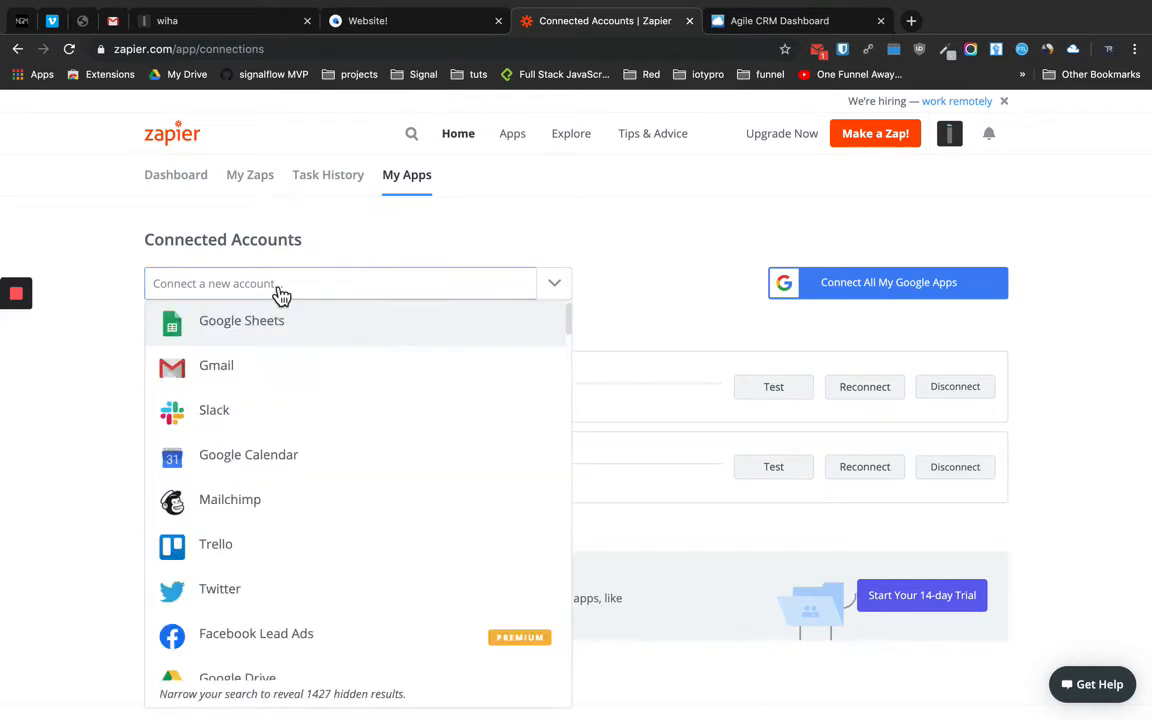
text(simv)
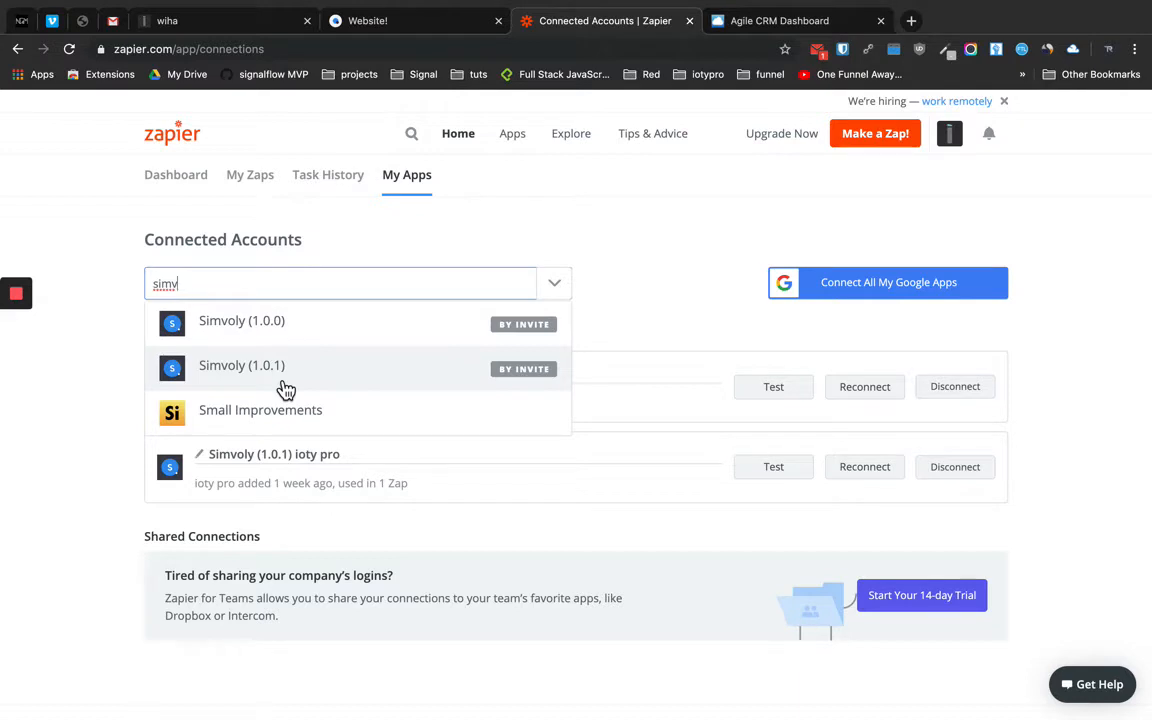
click(247, 383)
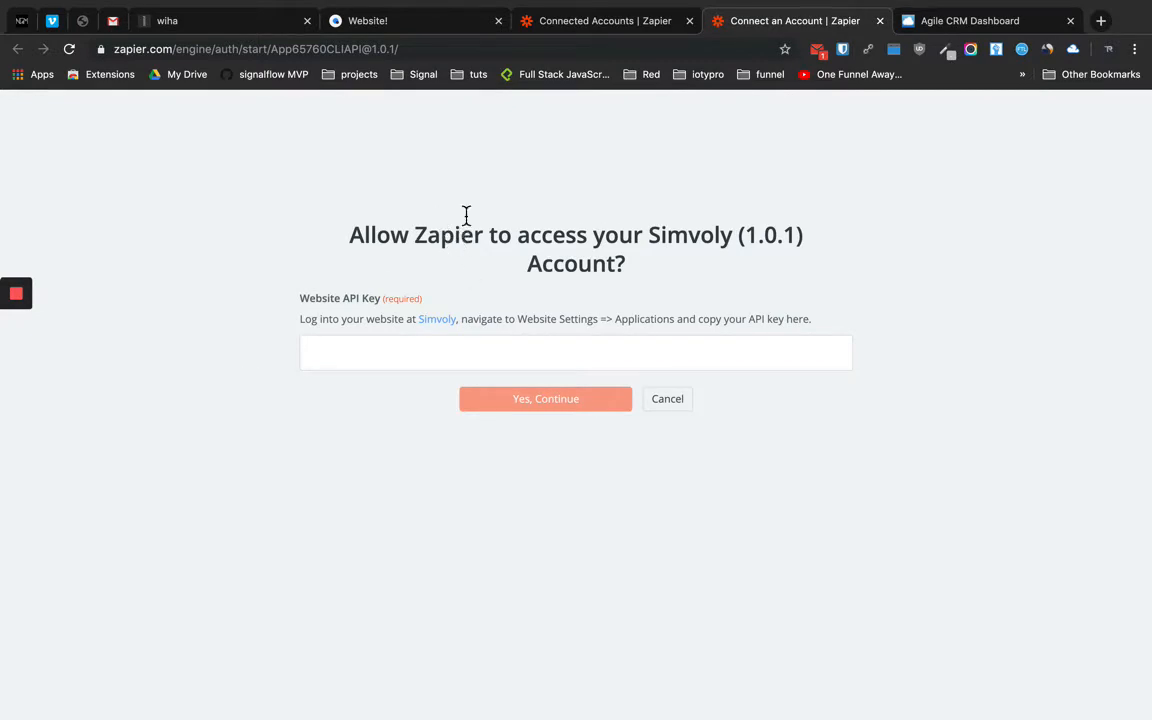
Locate the API Key in Simvoly's Website Settings > Applications, then return to Zapier
click(357, 31)
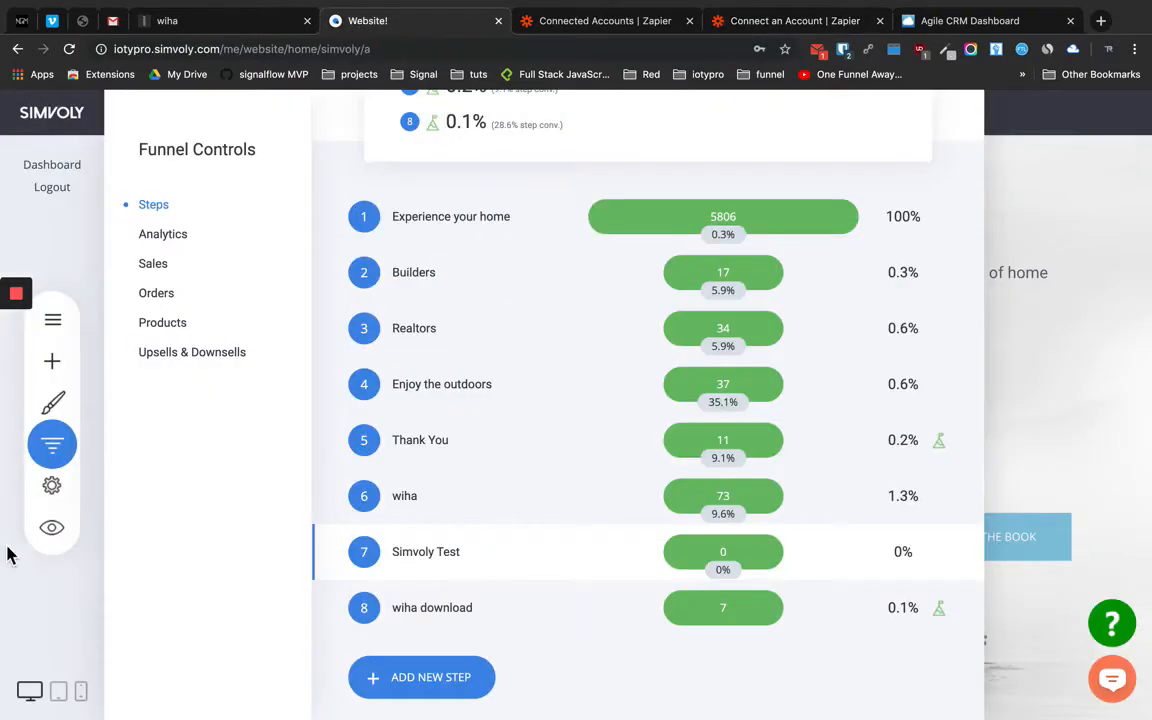
click(53, 490)
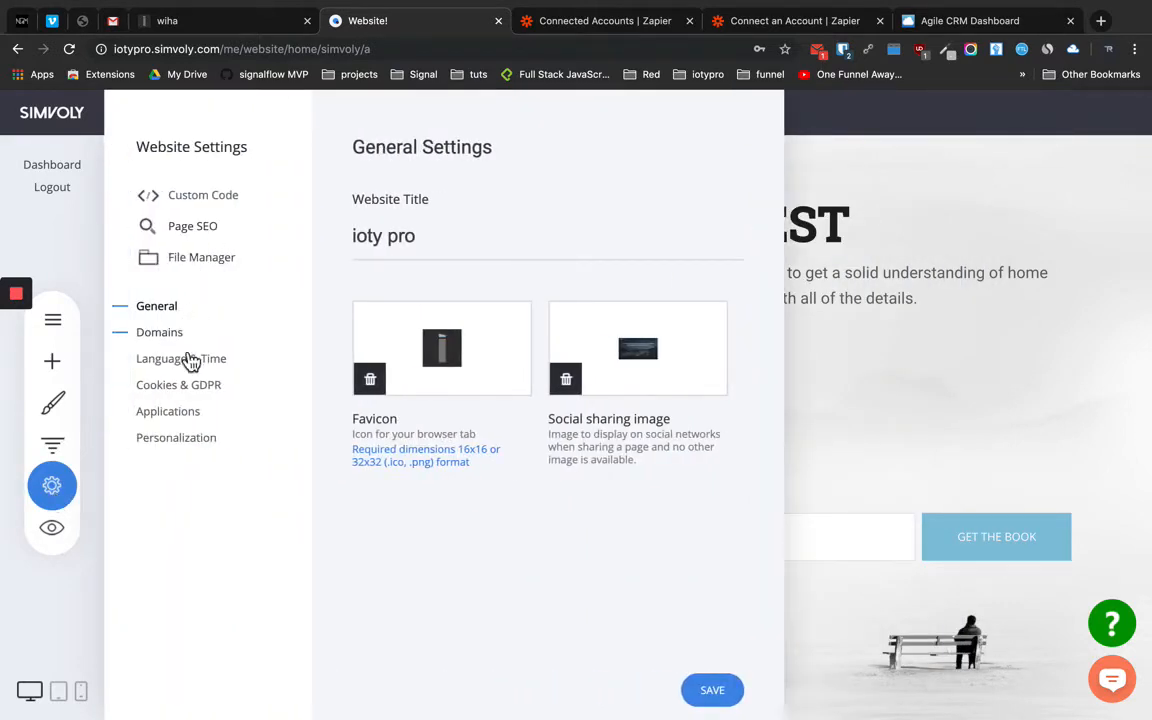
click(170, 413)
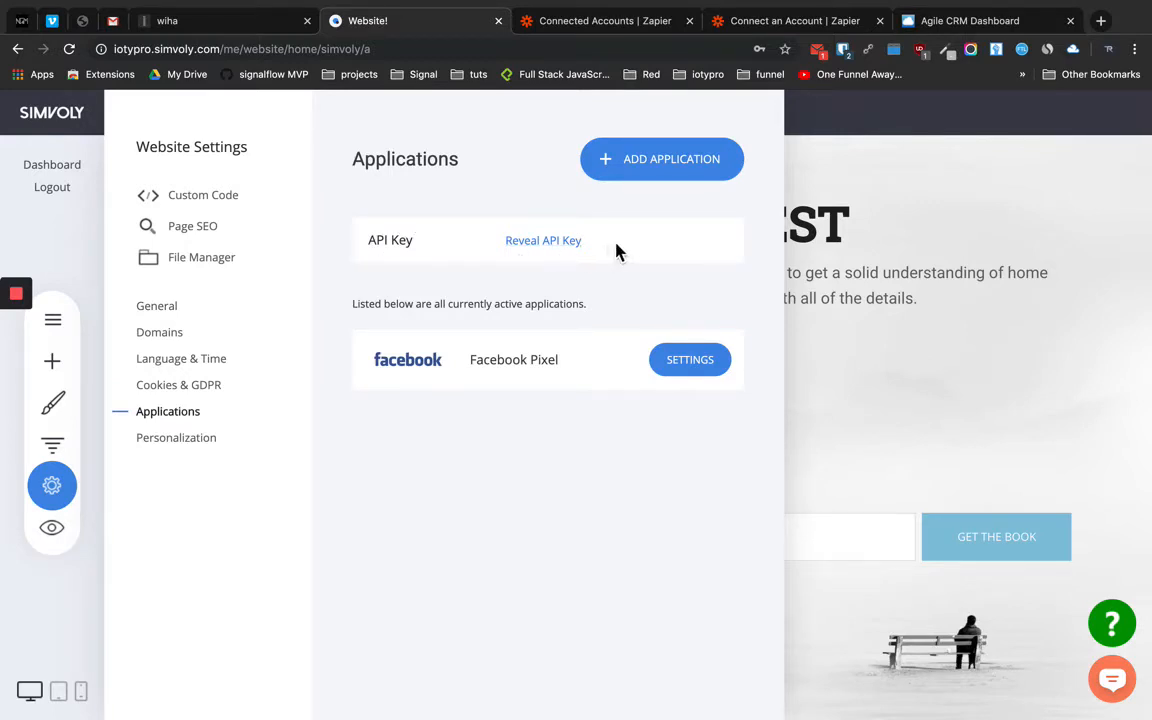
click(600, 28)
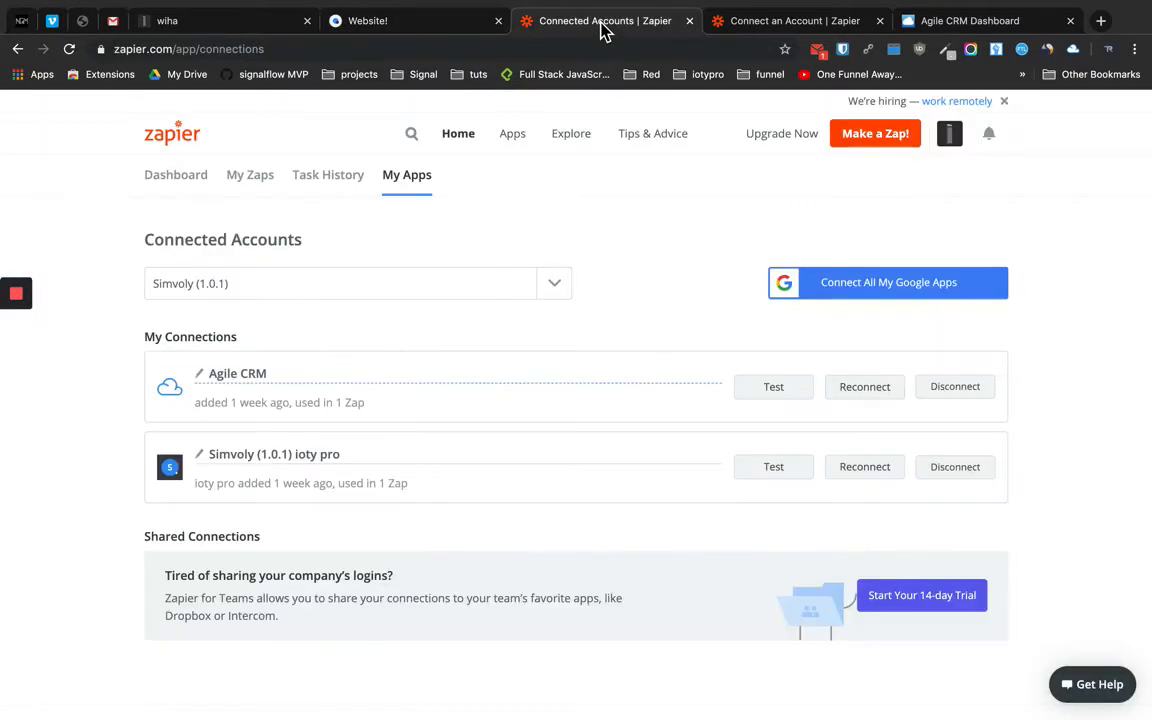
Revisit the Simvoly API key request, then return to the connected accounts list
click(780, 22)
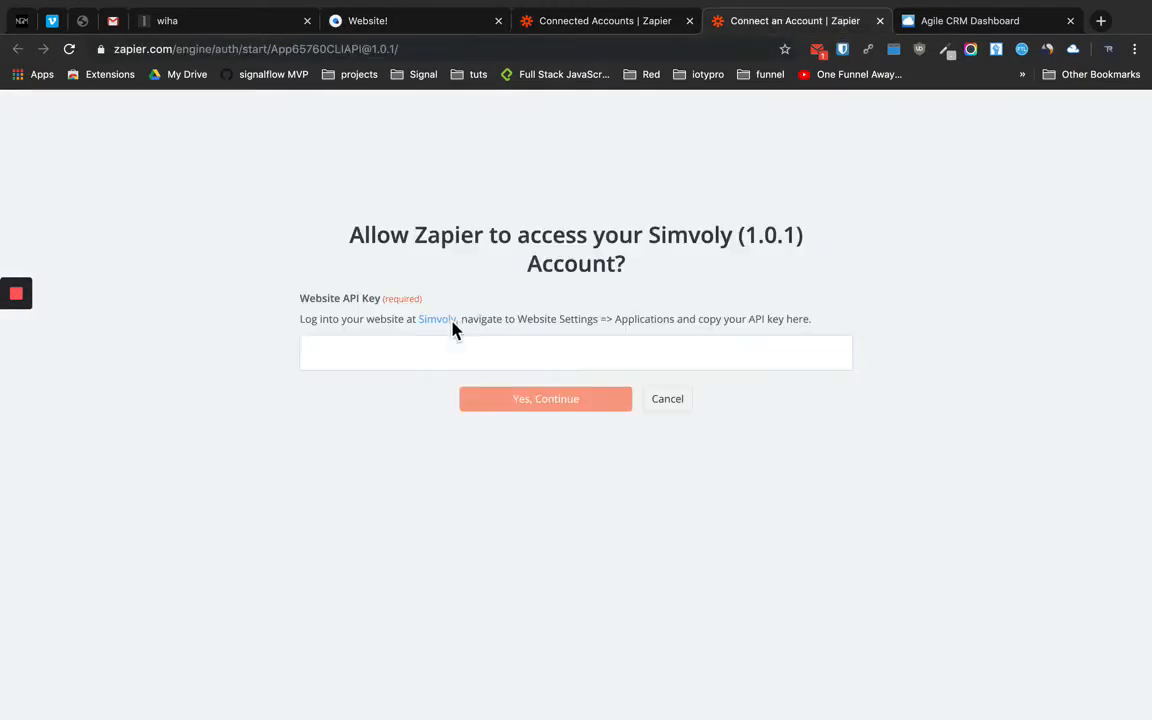
click(370, 353)
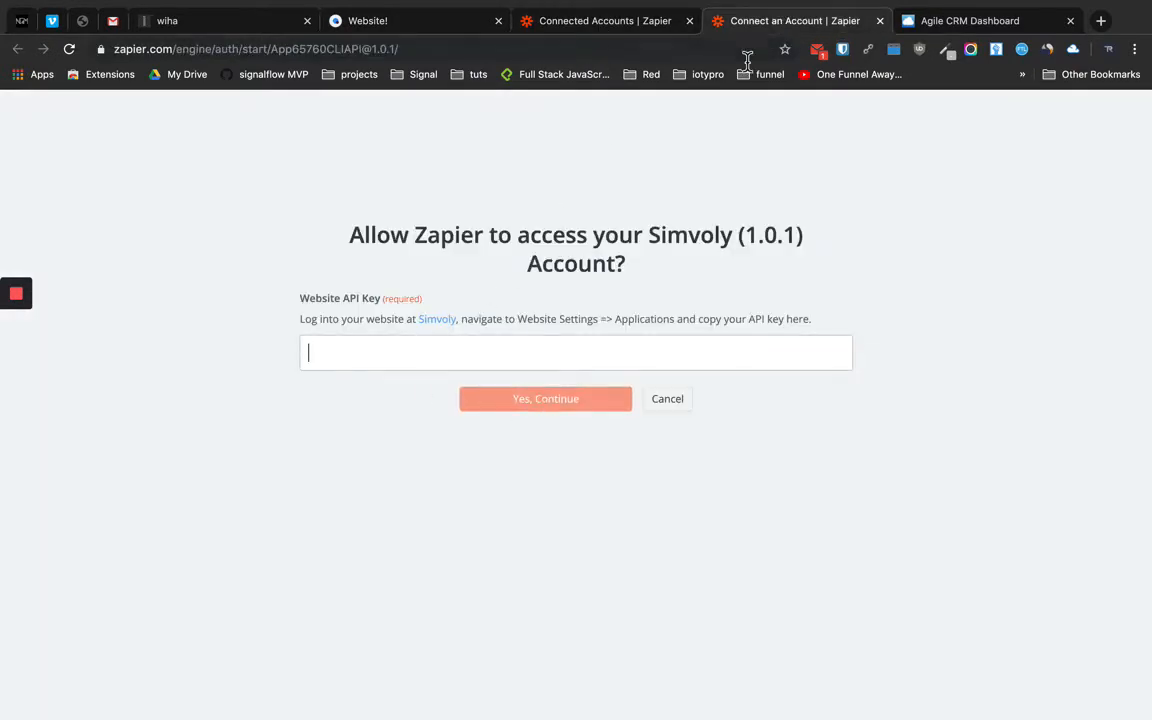
click(613, 26)
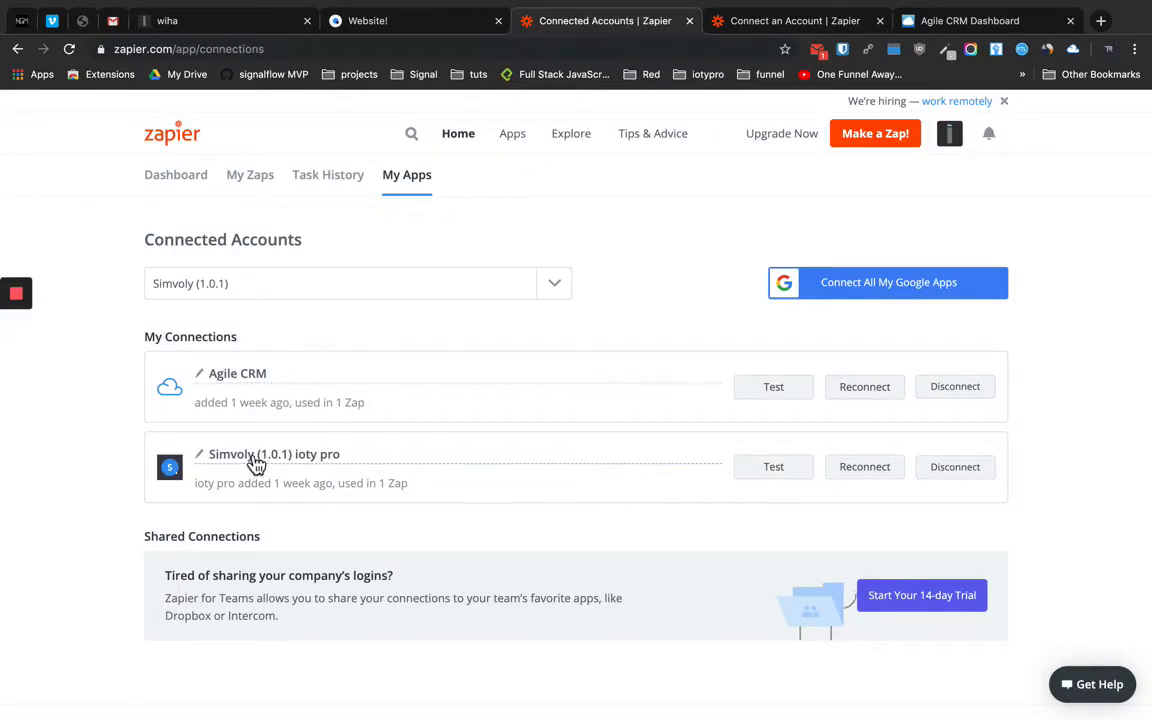
drag(386, 463, 201, 462)
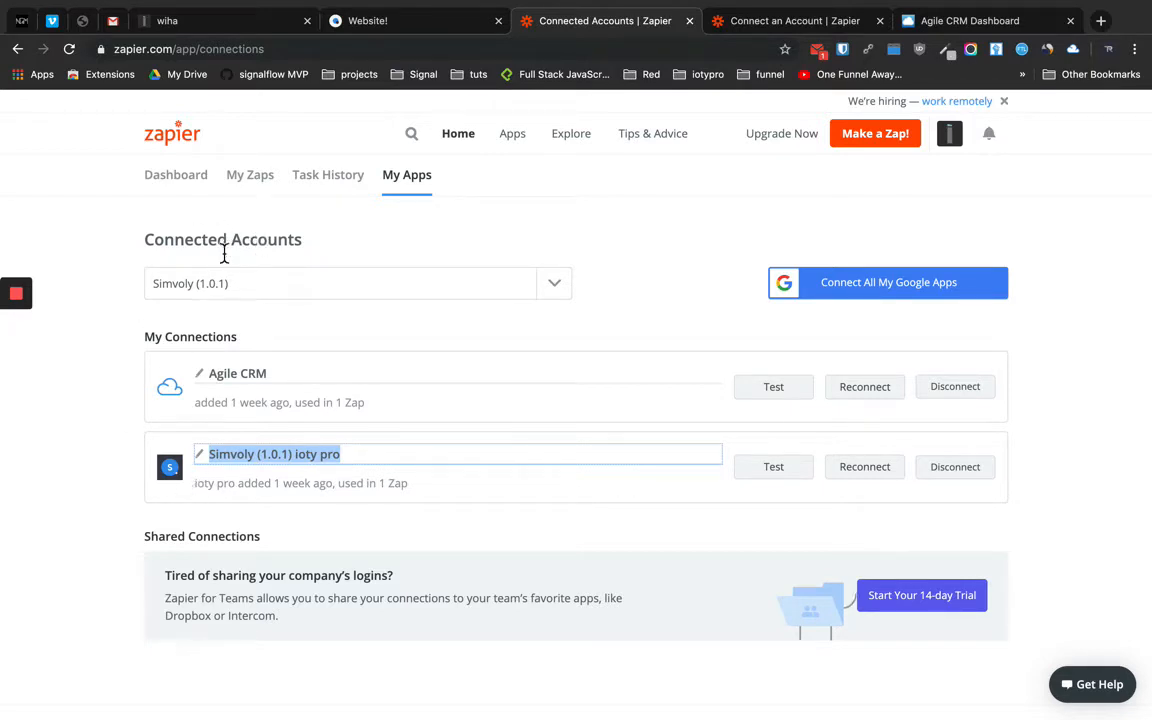
Connect an Agile CRM account instead, closing the unused Simvoly key request
click(250, 297)
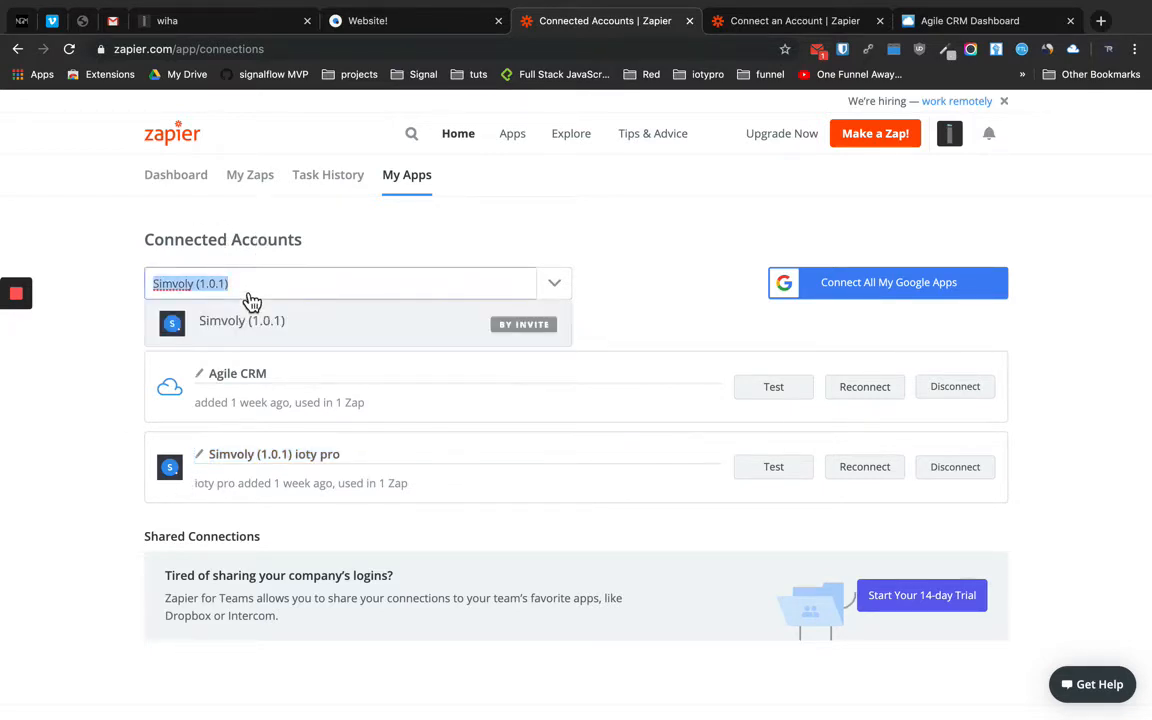
text(Agile)
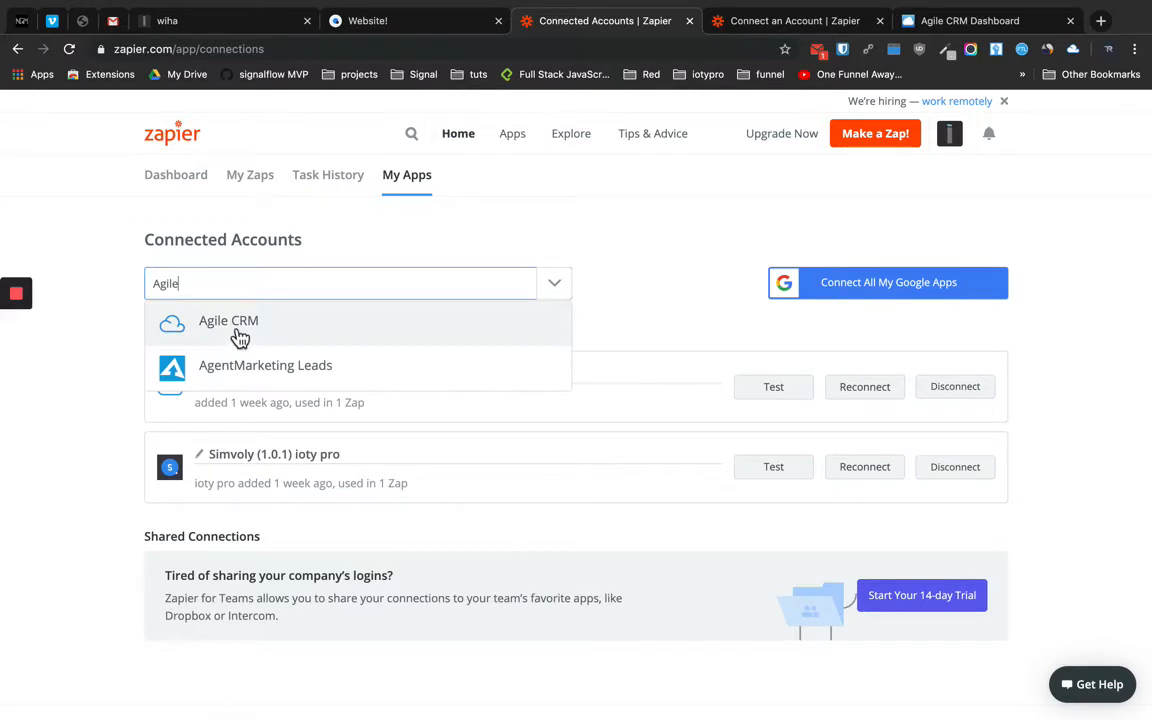
click(240, 337)
click(845, 28)
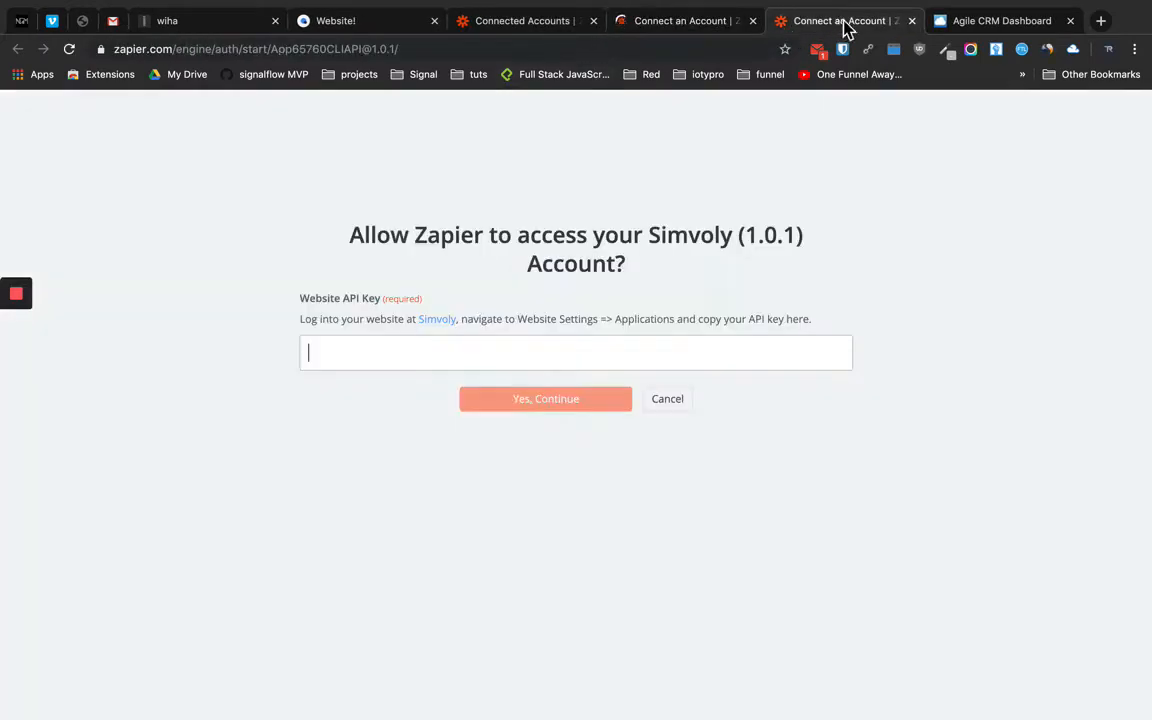
click(912, 21)
click(672, 28)
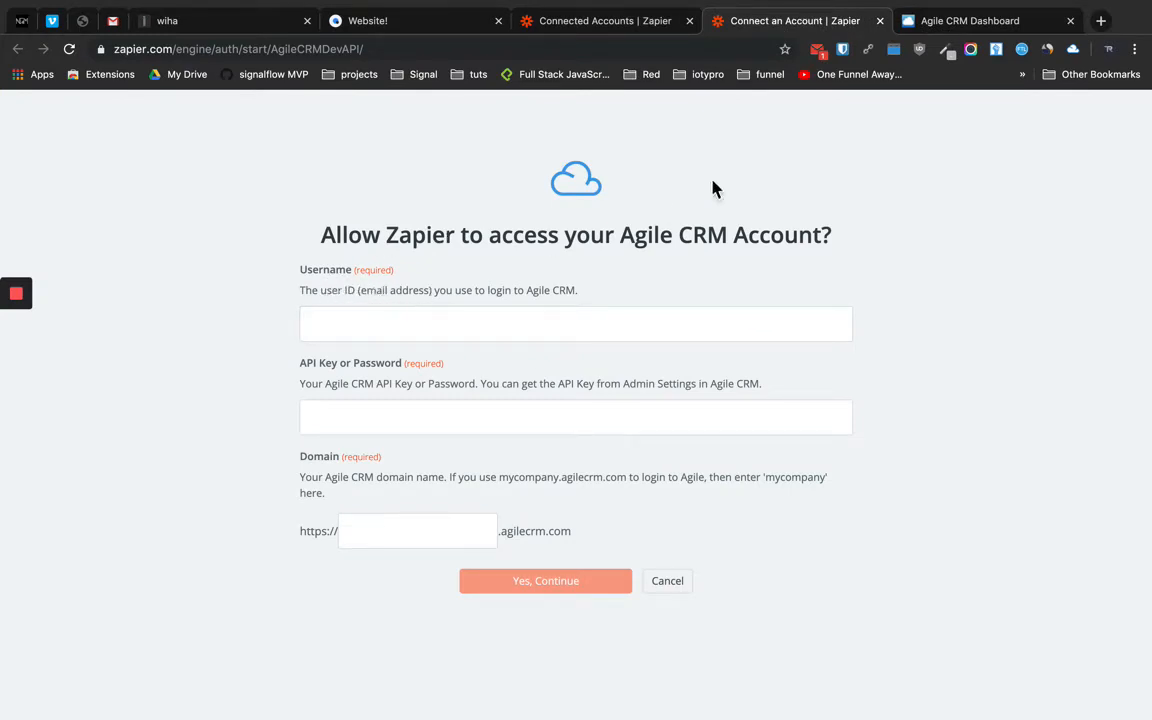
Look through Agile CRM's account menu and signup pages for the account's domain name
click(990, 24)
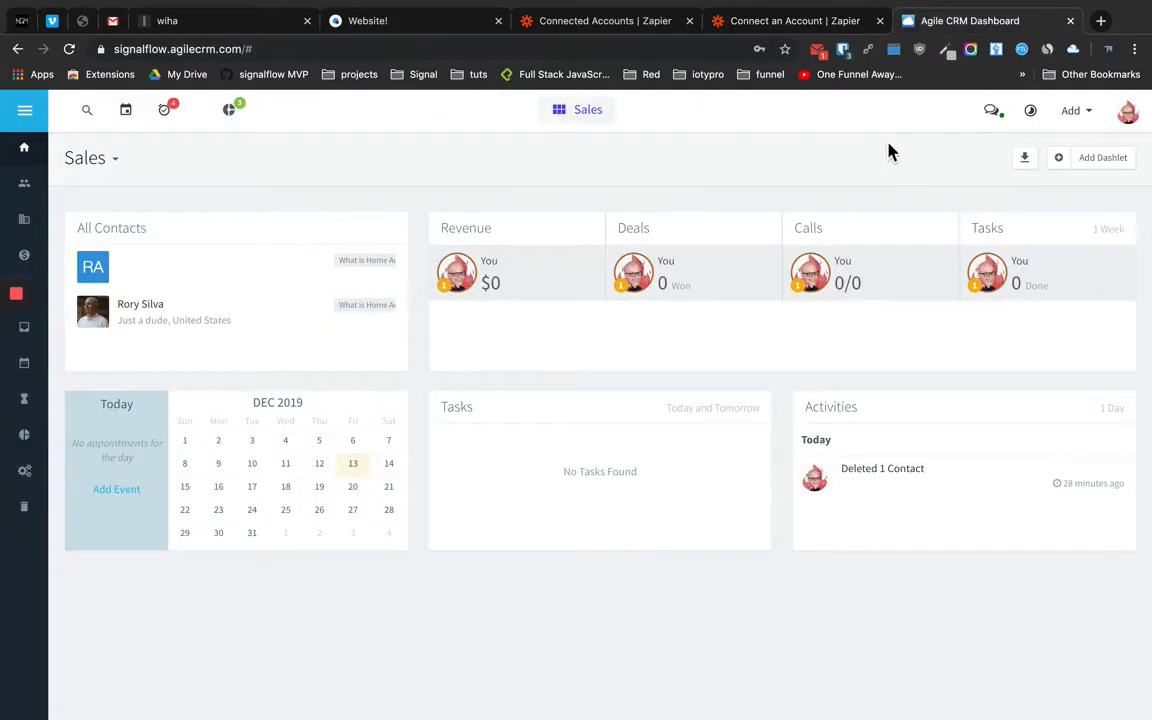
click(1130, 118)
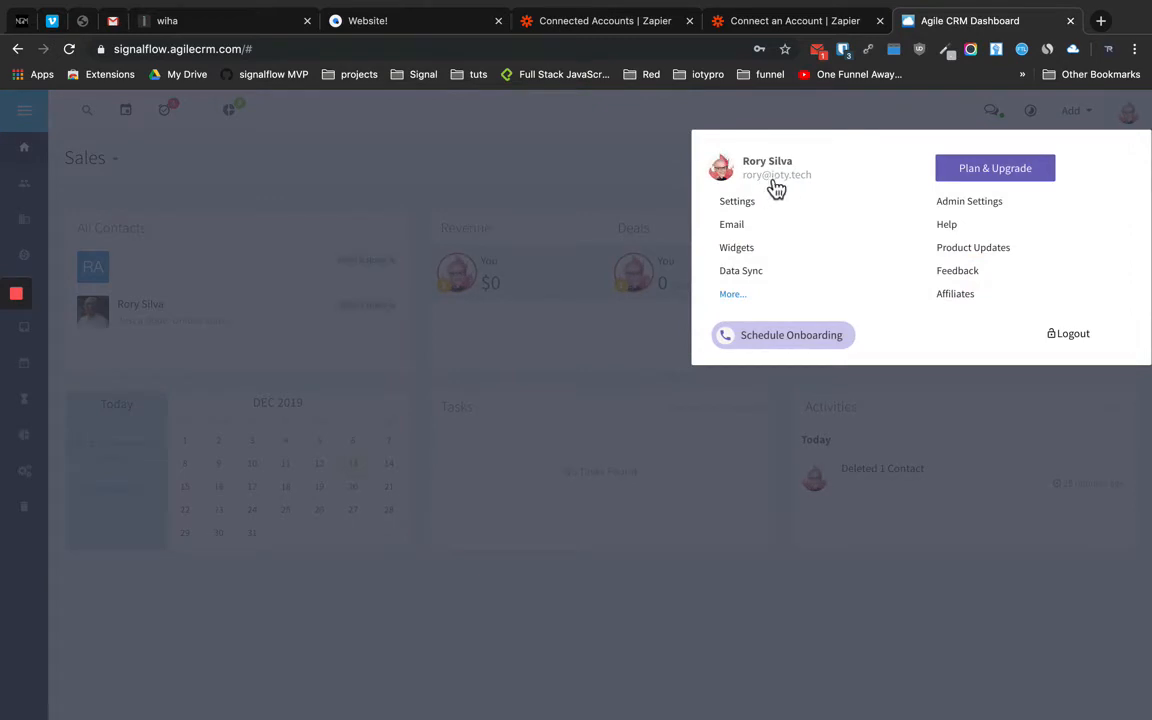
click(757, 24)
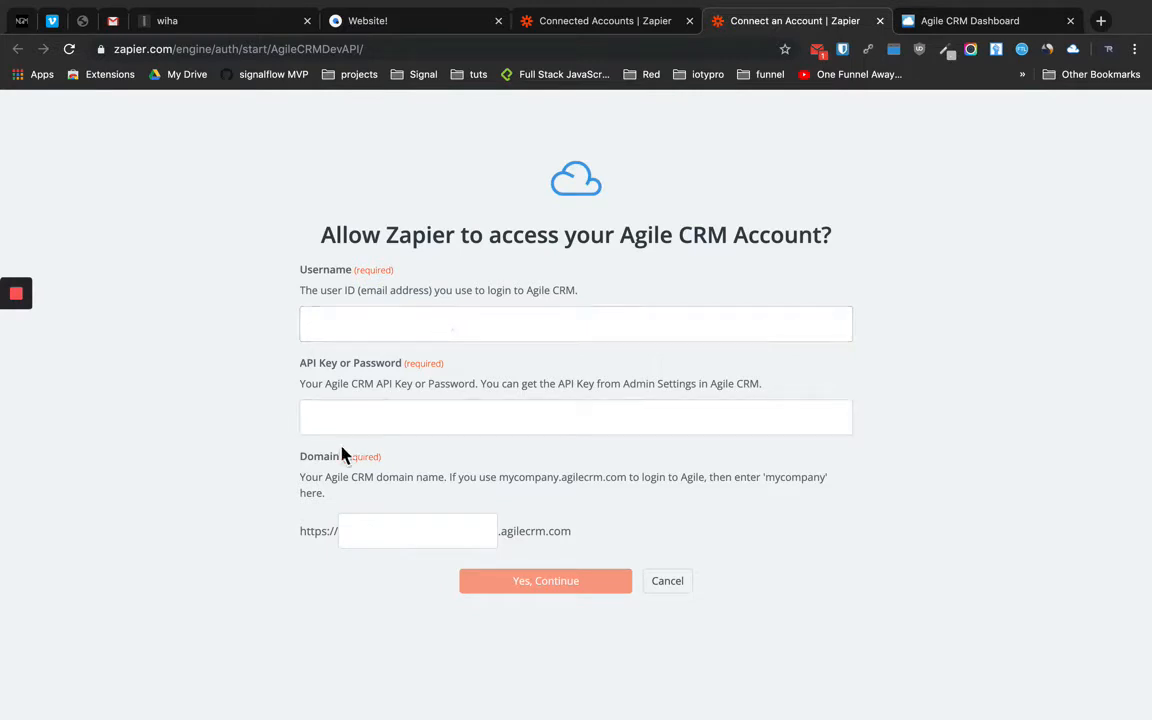
click(971, 28)
key(ctrl+Right)
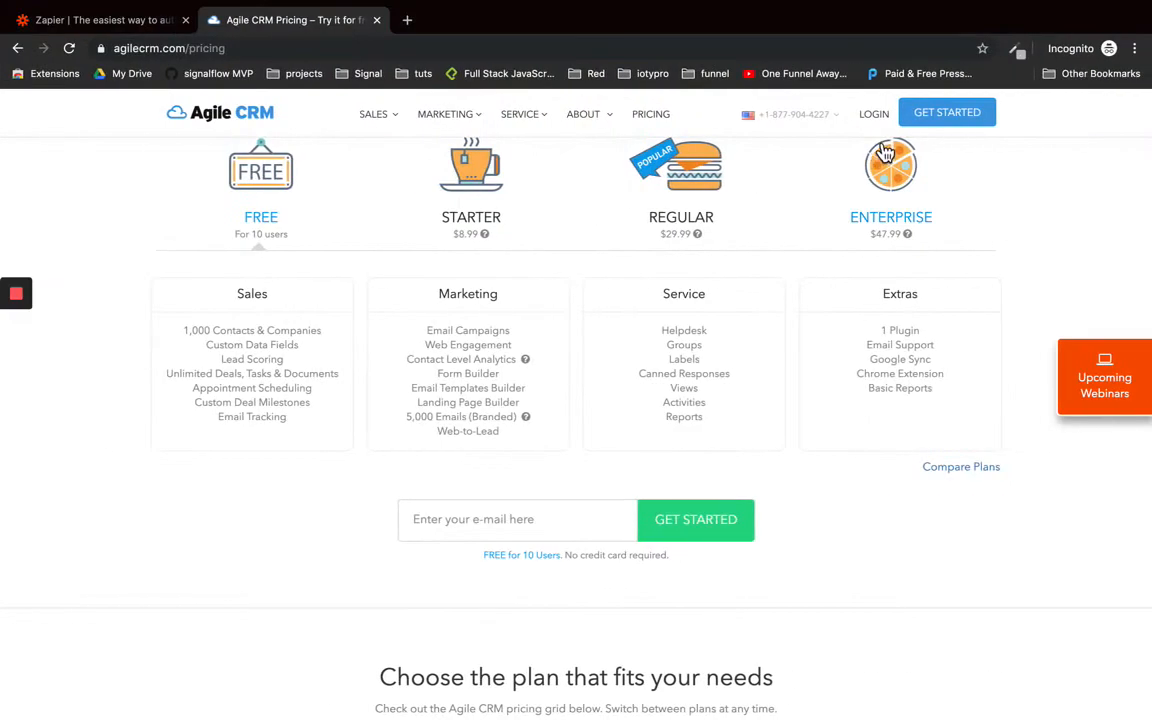
click(942, 113)
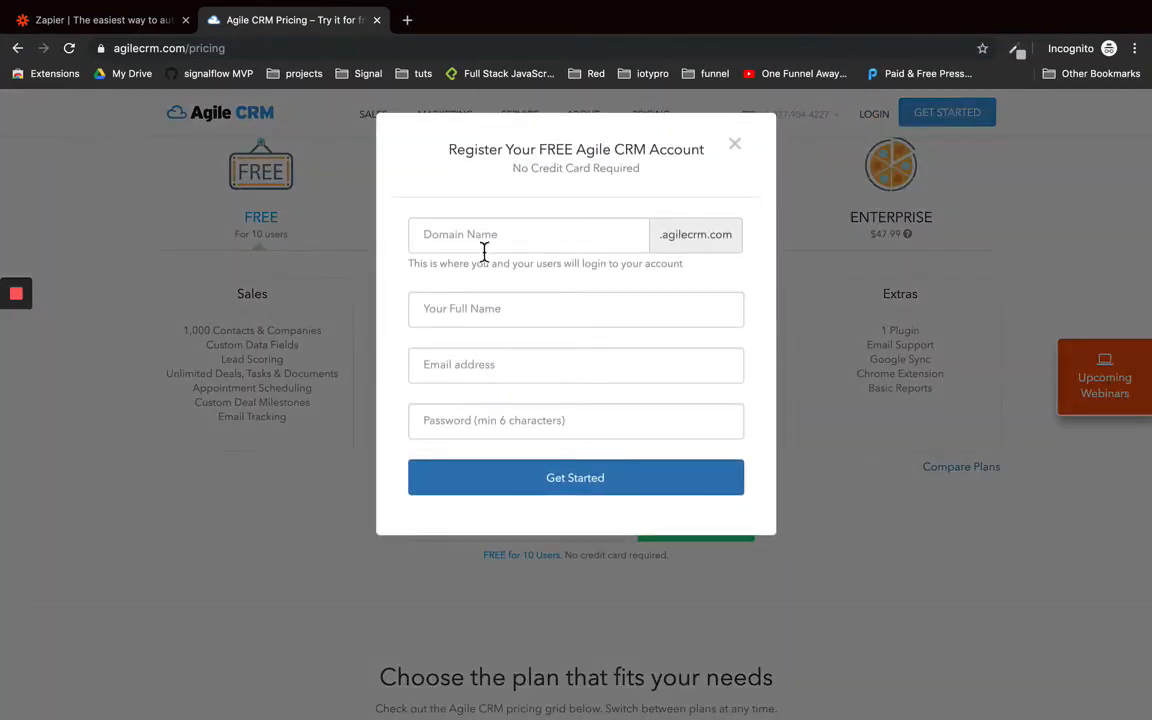
click(475, 241)
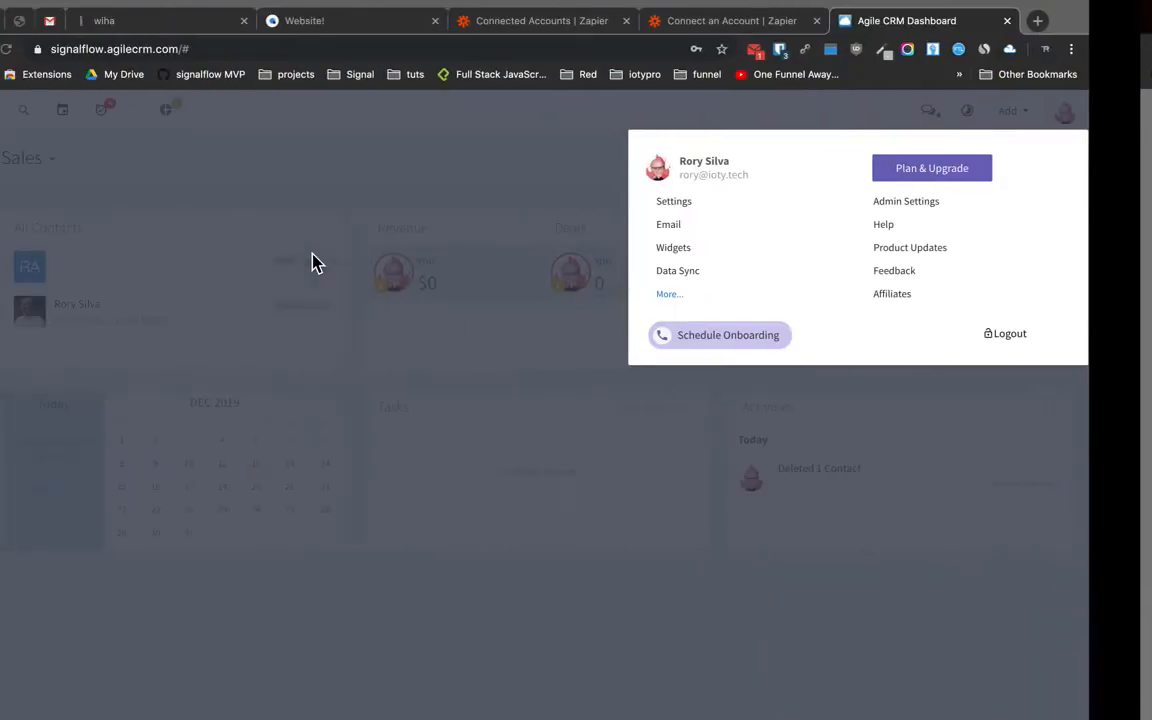
click(168, 118)
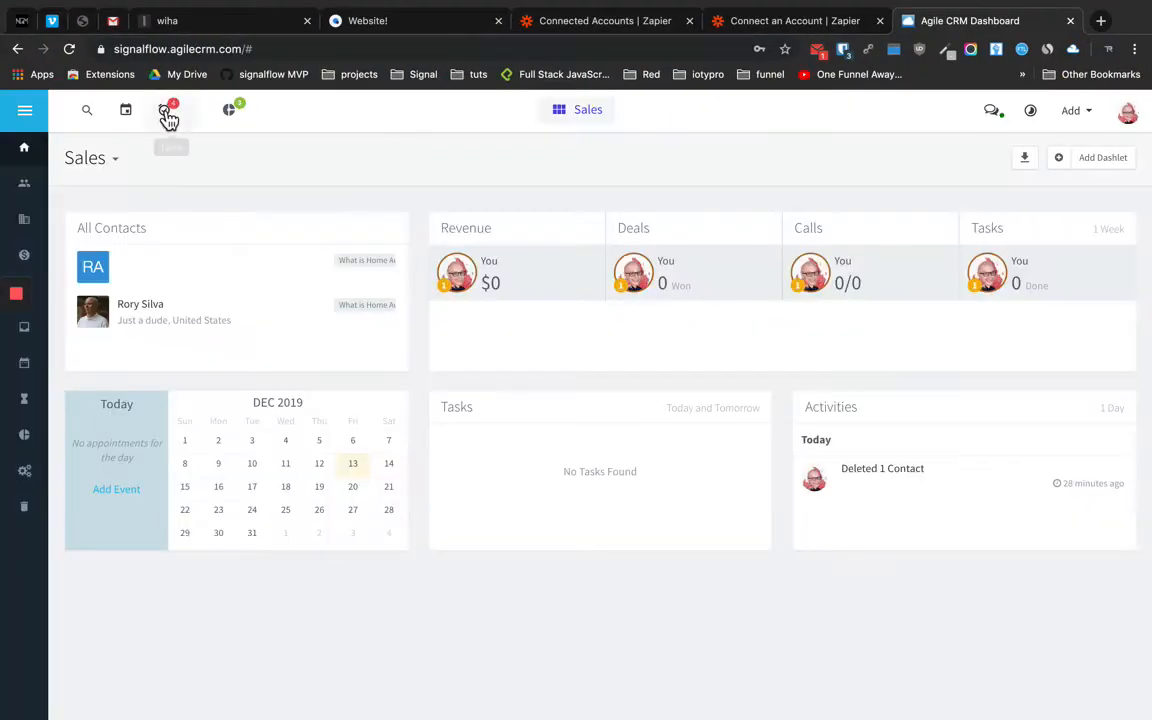
Copy 'signalflow' from the Agile CRM web address into Zapier's Domain field
double_click(135, 49)
key(ctrl+c)
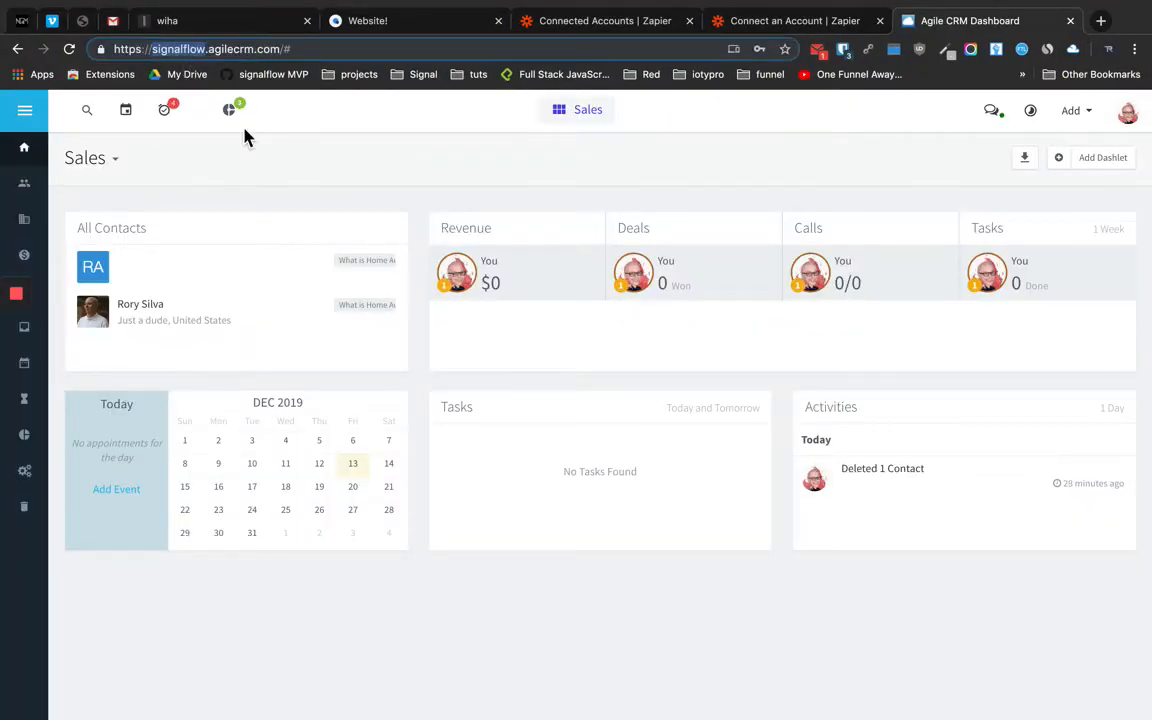
click(795, 18)
click(397, 529)
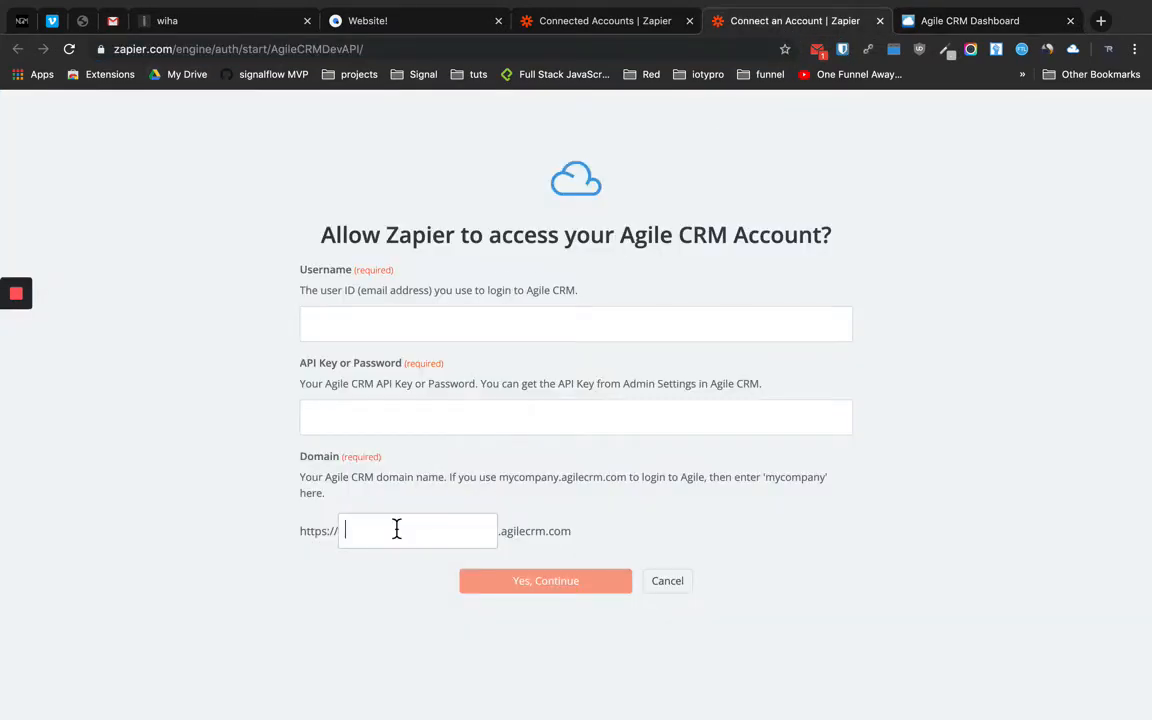
key(ctrl+v)
click(396, 422)
click(951, 22)
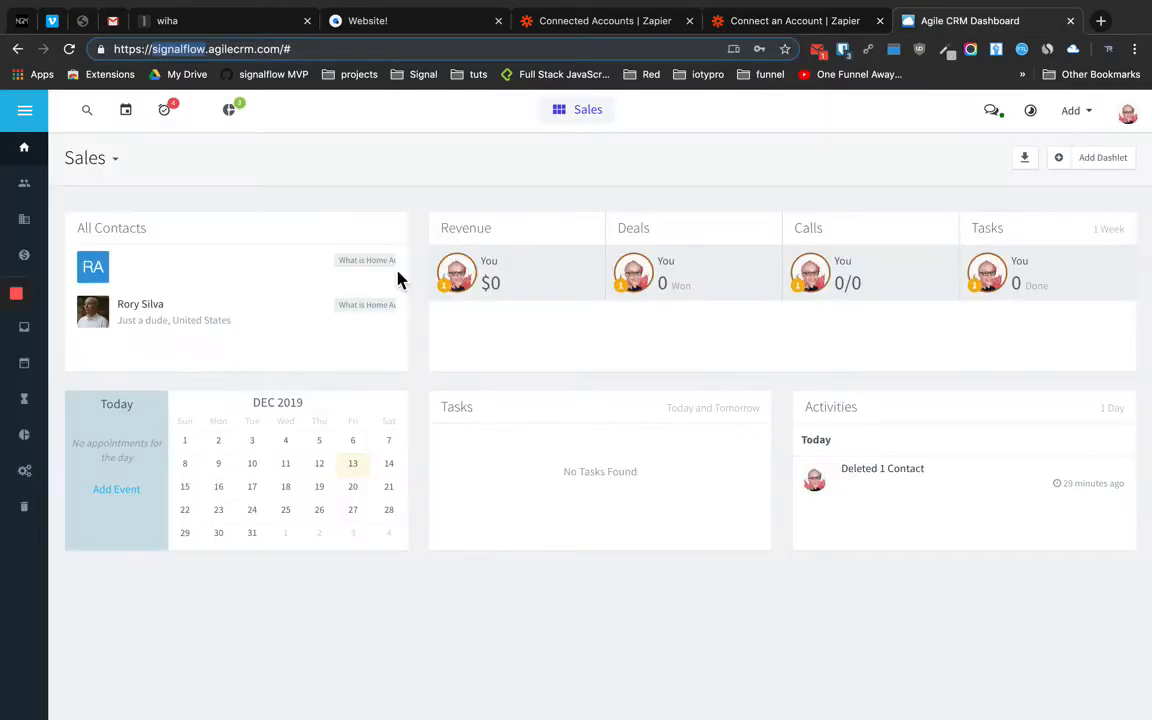
Open Agile CRM's Admin Settings from the account menu and scroll to Developers & API
click(34, 114)
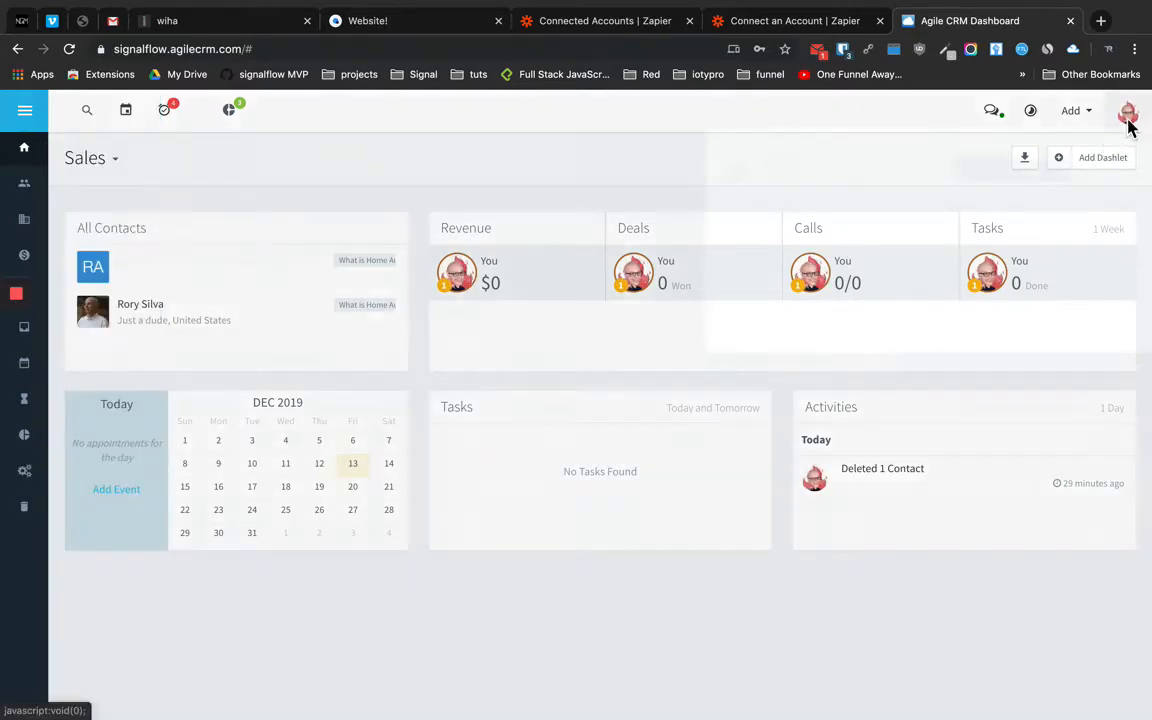
click(1128, 124)
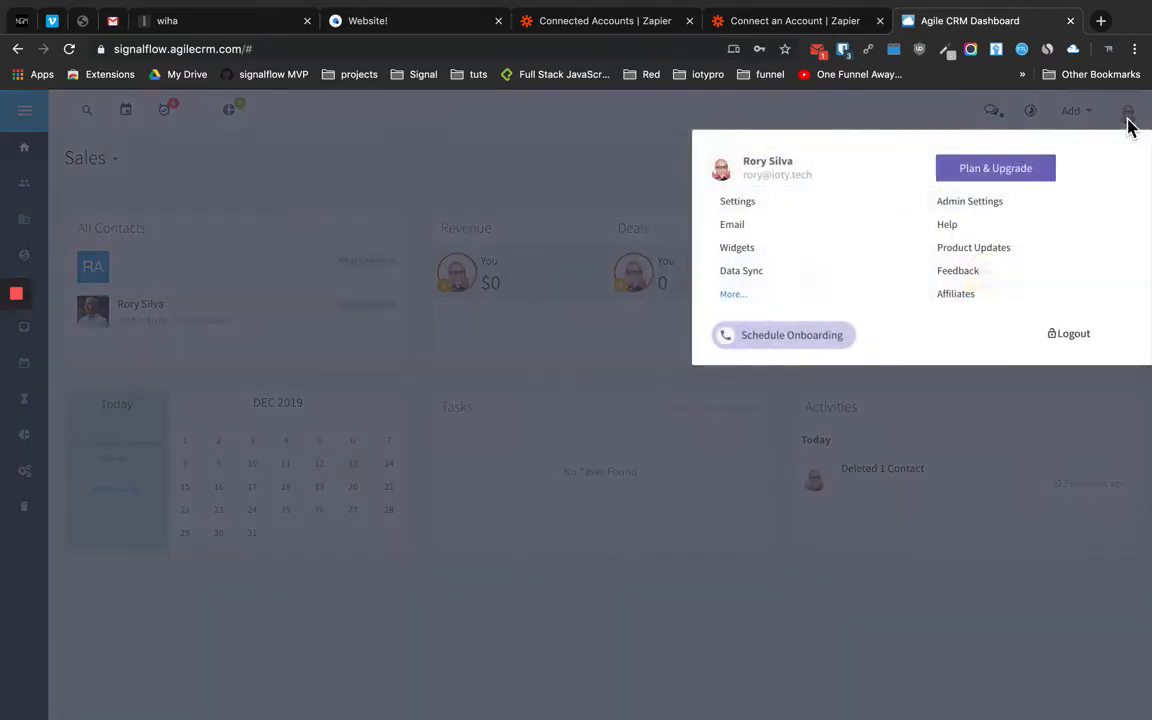
click(988, 210)
scroll(88, 625, down, 2)
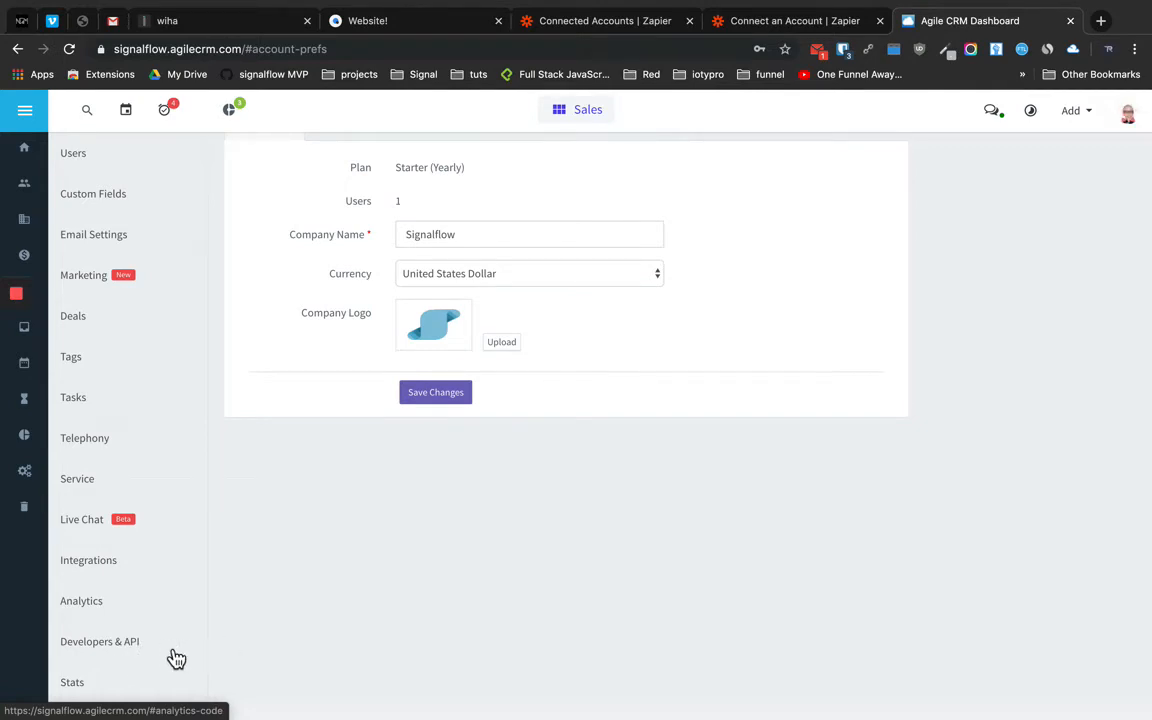
scroll(312, 635, up, 2)
scroll(312, 635, down, 2)
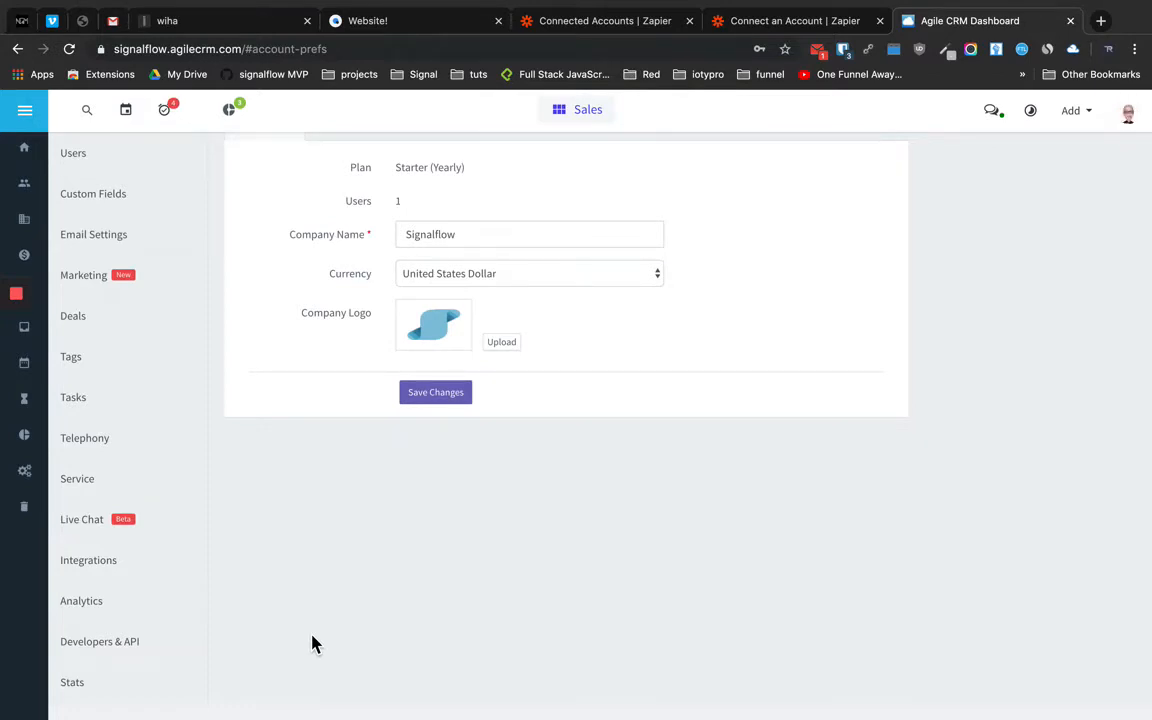
Close the unfinished Zapier account-connection page and return to Connected Accounts
click(771, 24)
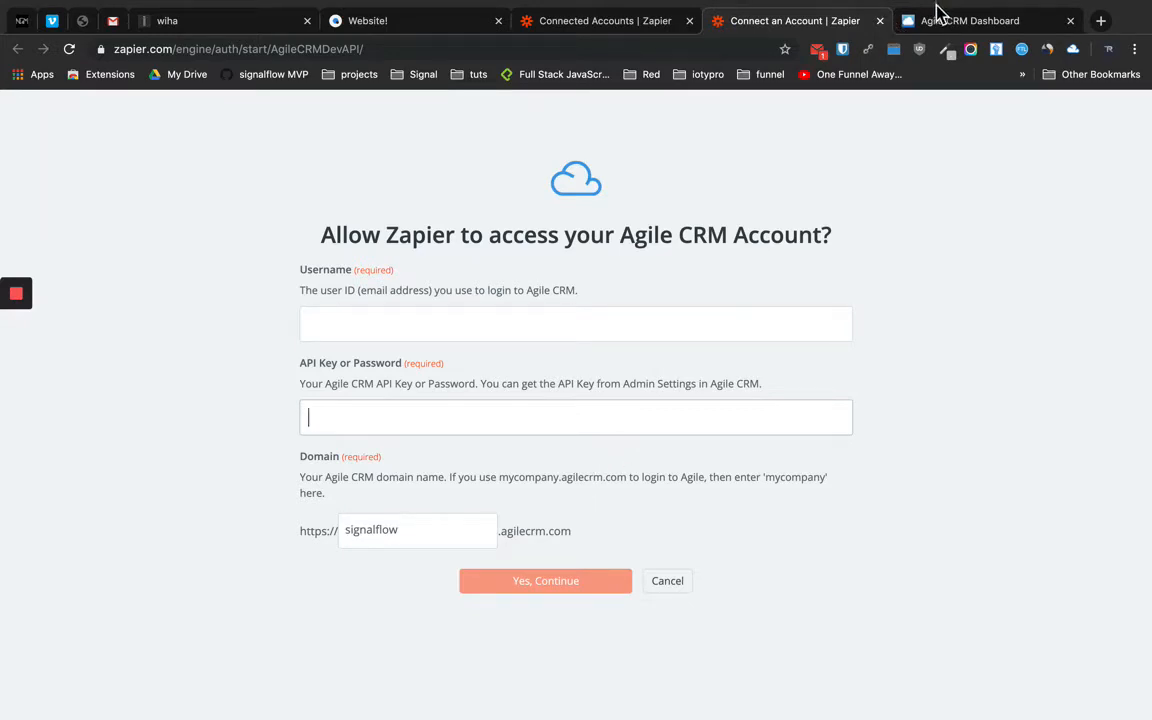
click(881, 22)
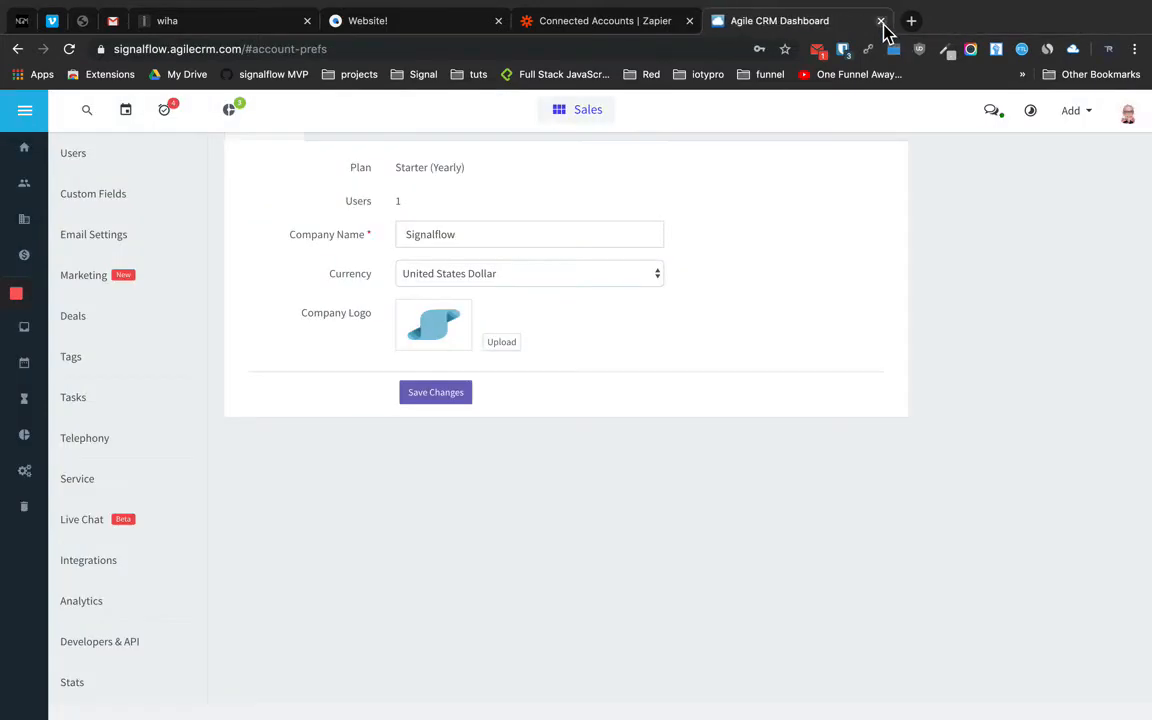
click(624, 28)
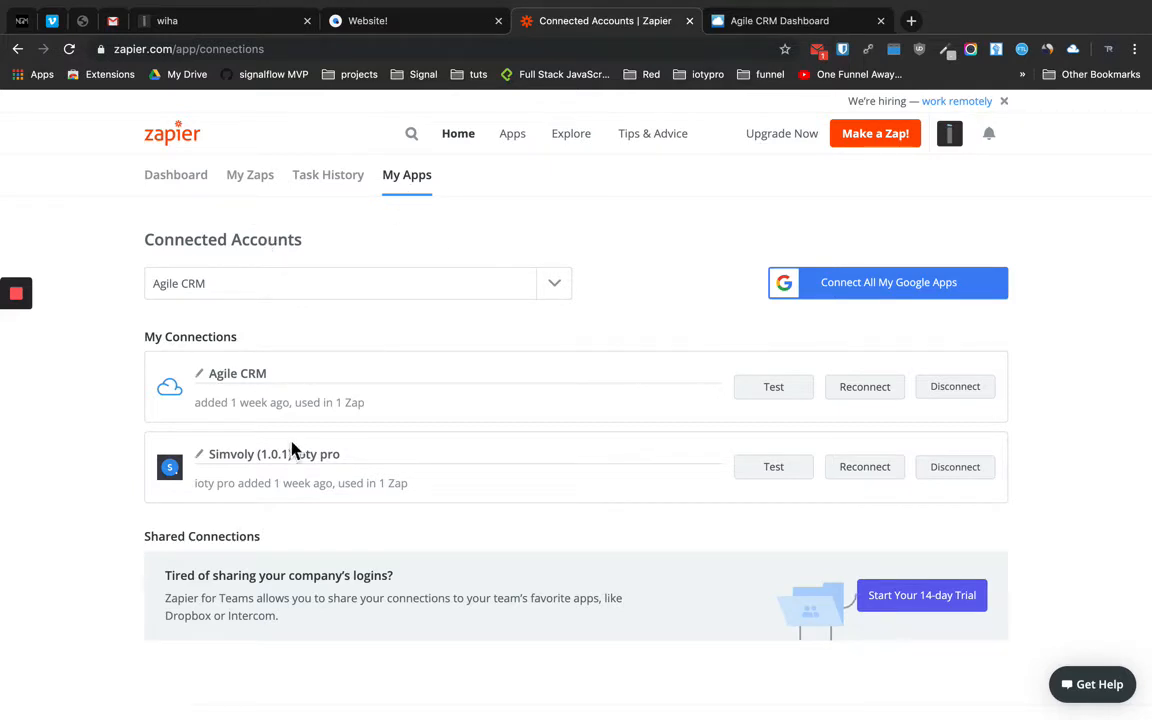
Trash the unfinished draft zap from My Zaps, confirming the move
click(251, 185)
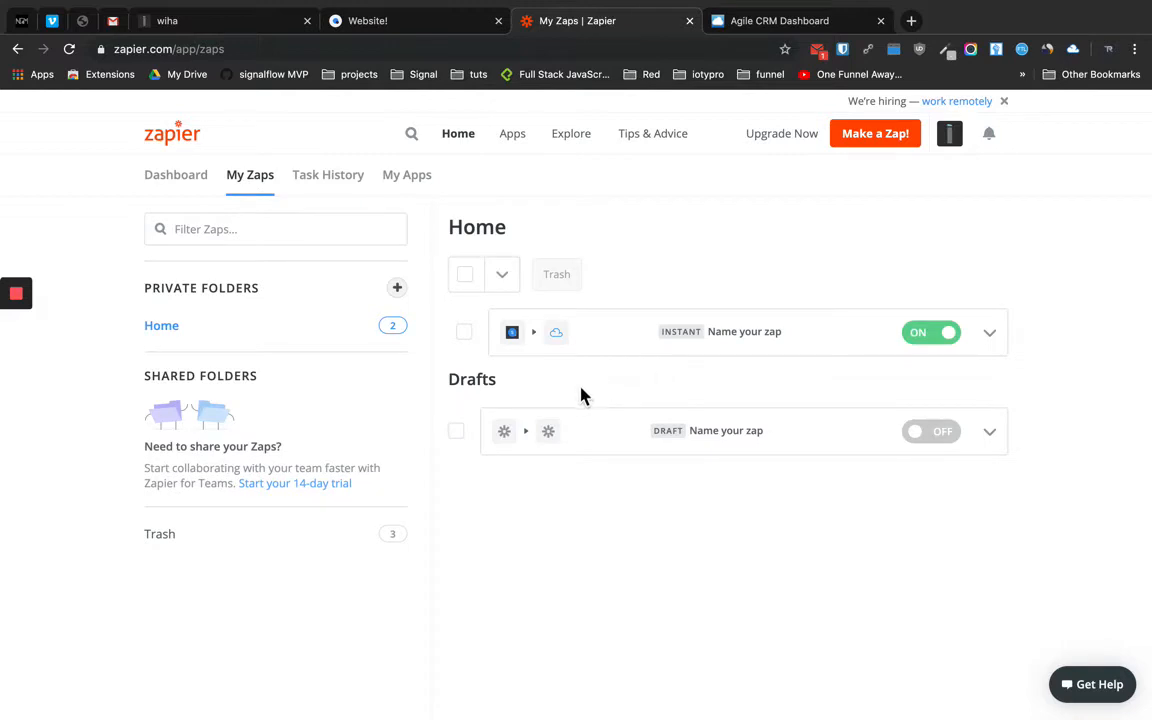
click(995, 435)
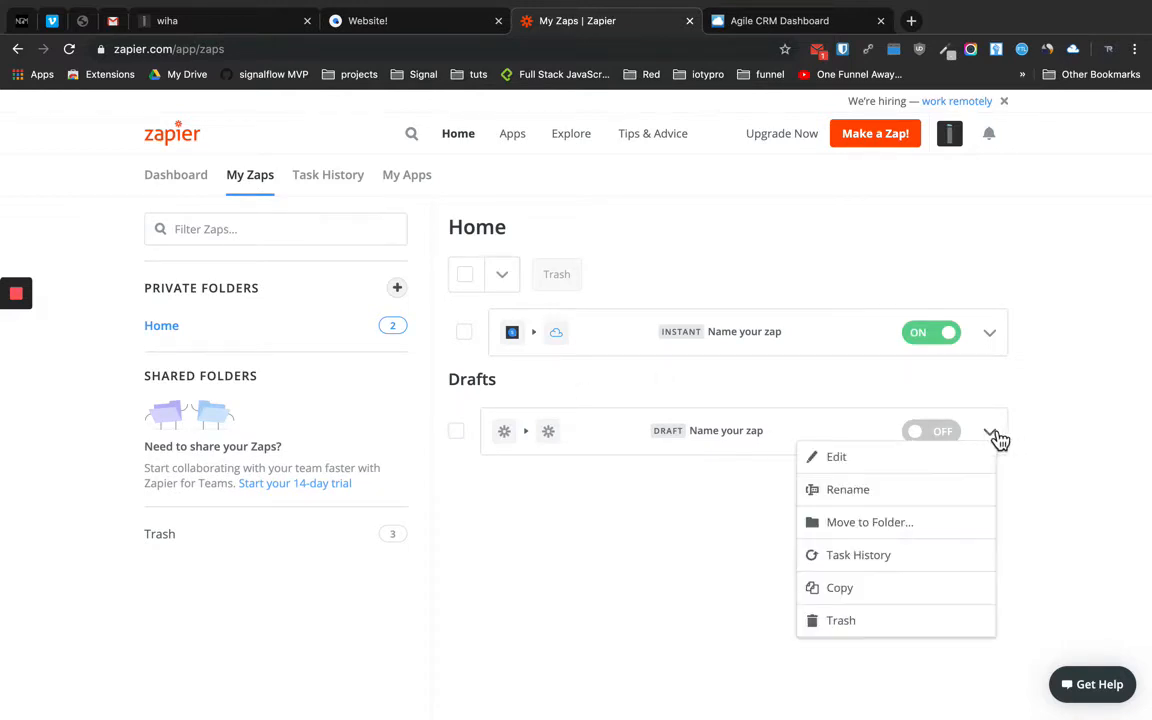
click(855, 622)
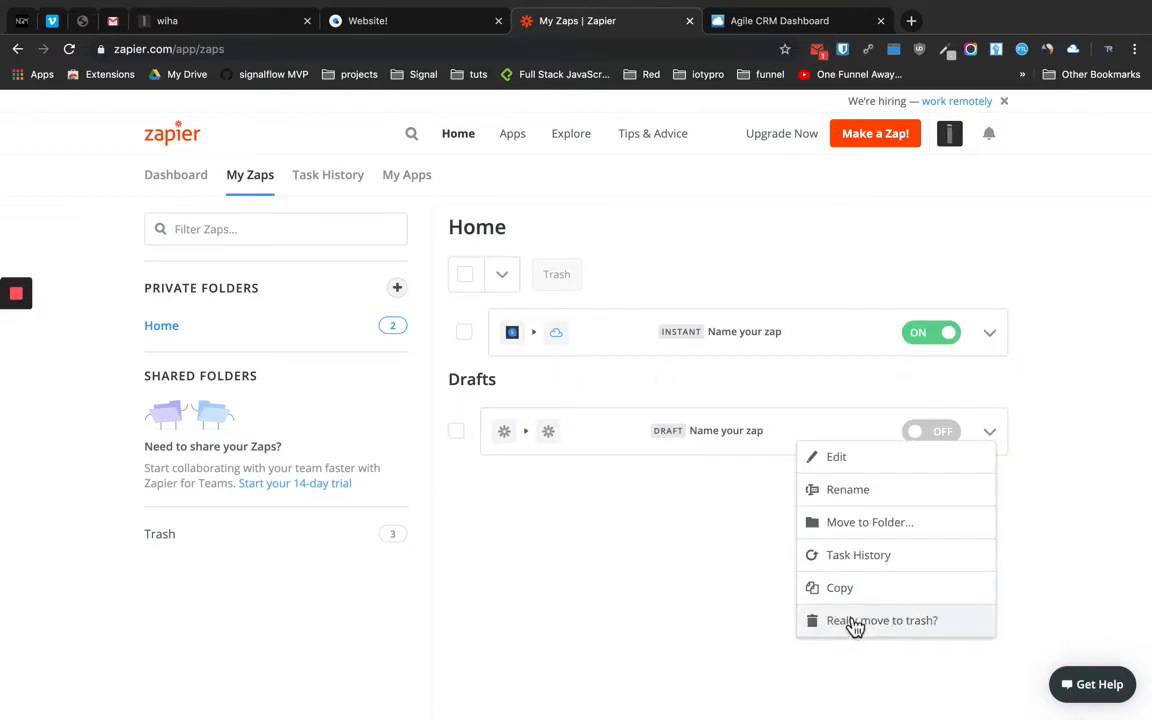
click(856, 627)
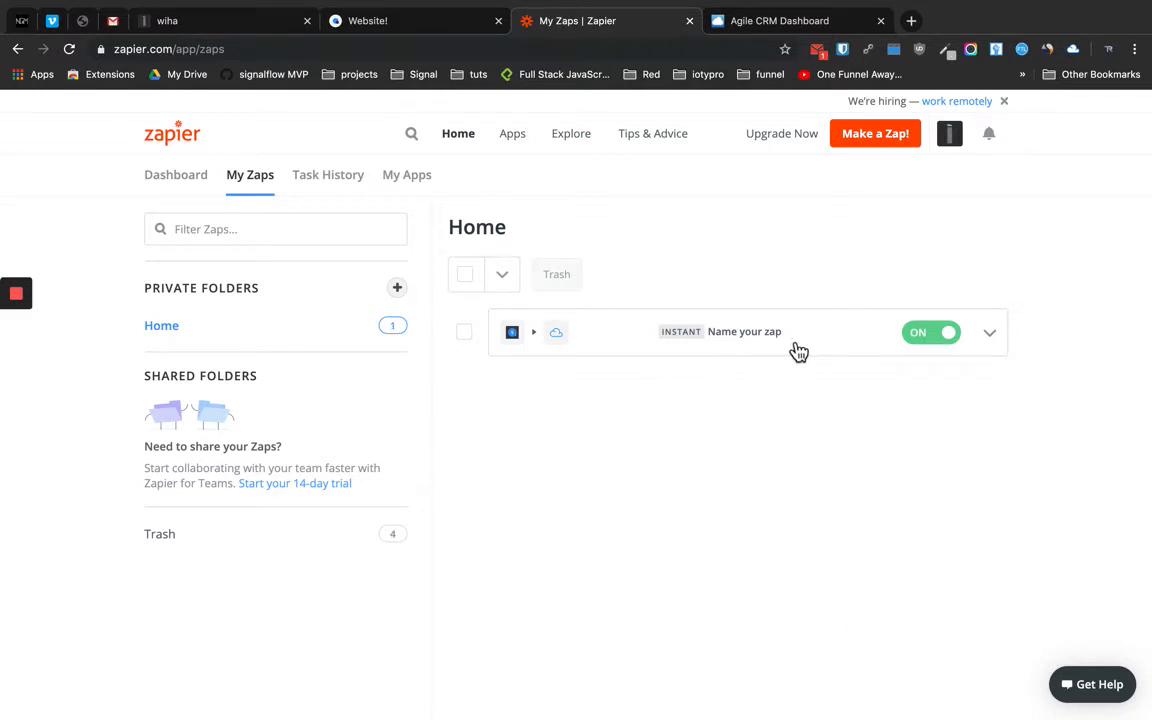
click(876, 140)
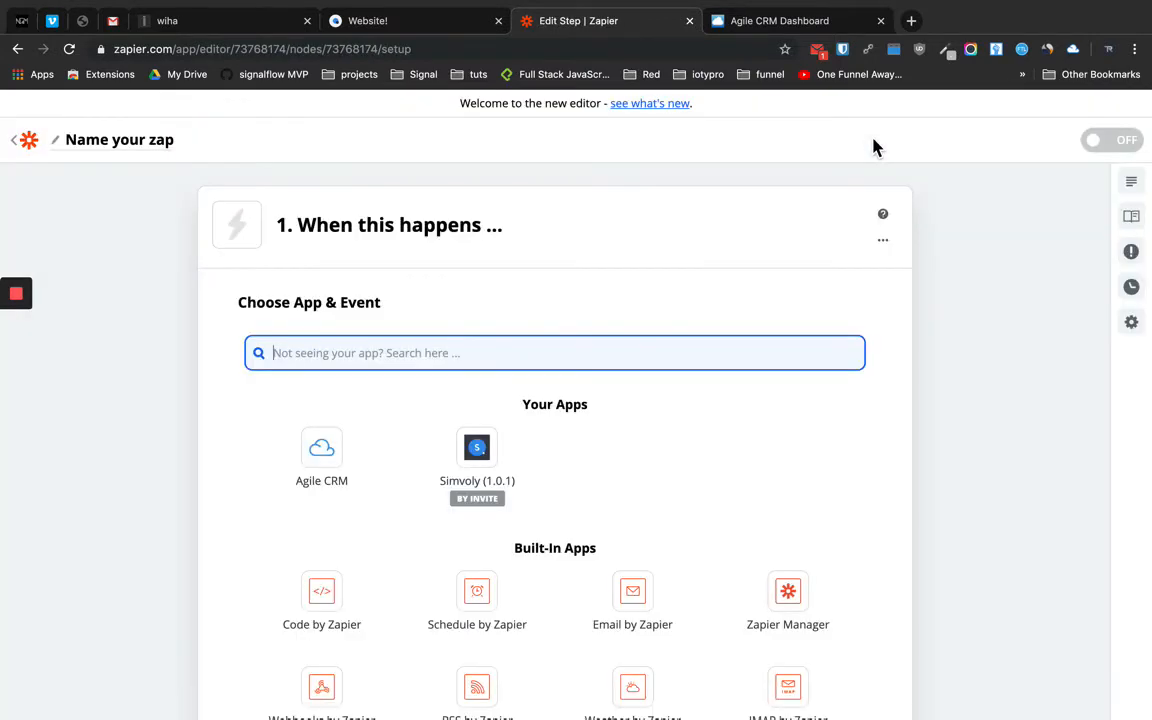
Set the new zap's trigger to Simvoly (1.0.1) New Form Submission and continue
scroll(440, 257, down, 1)
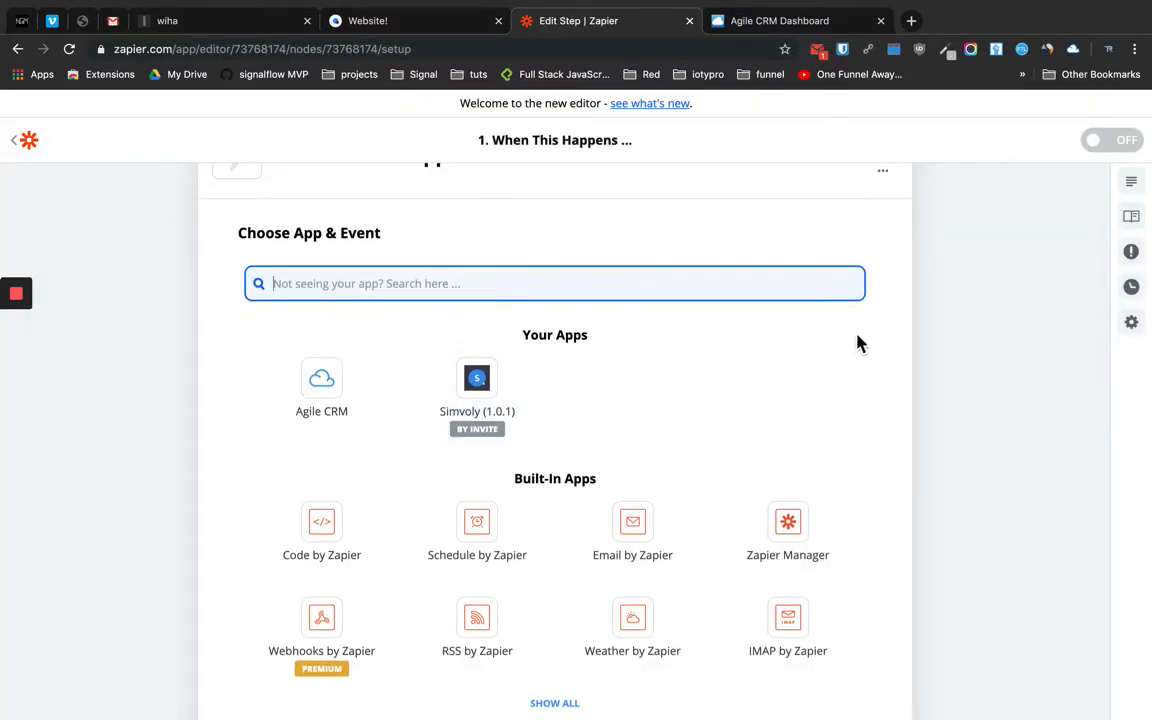
scroll(785, 396, down, 1)
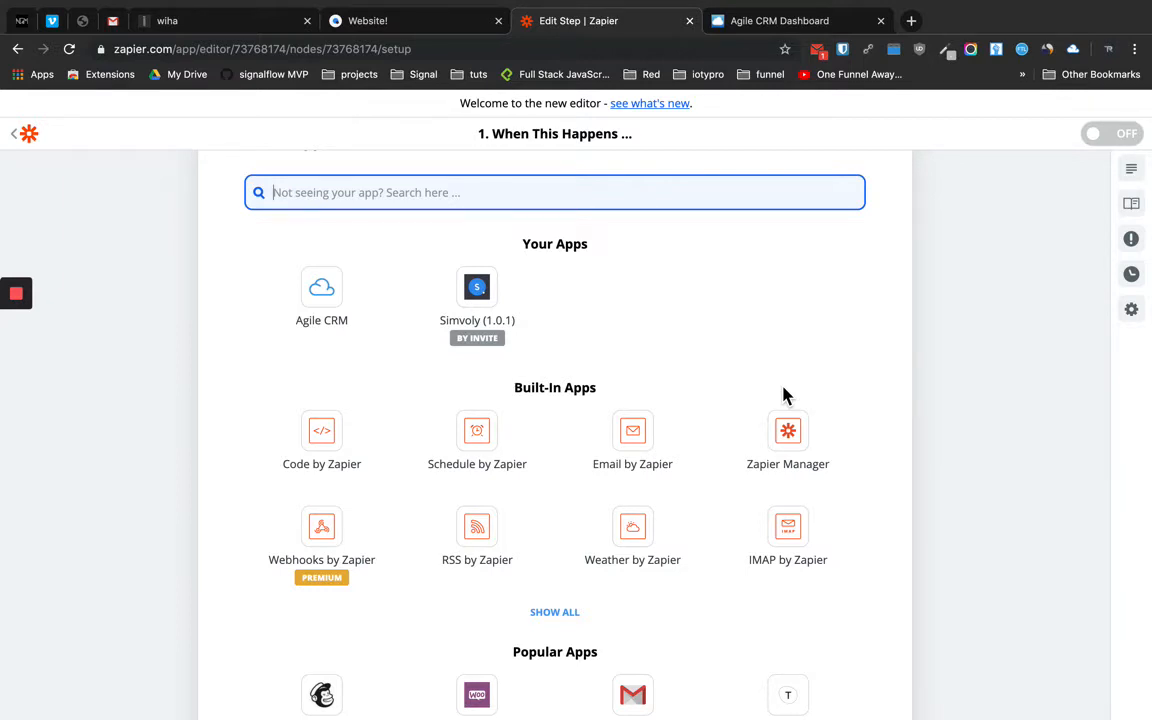
click(478, 292)
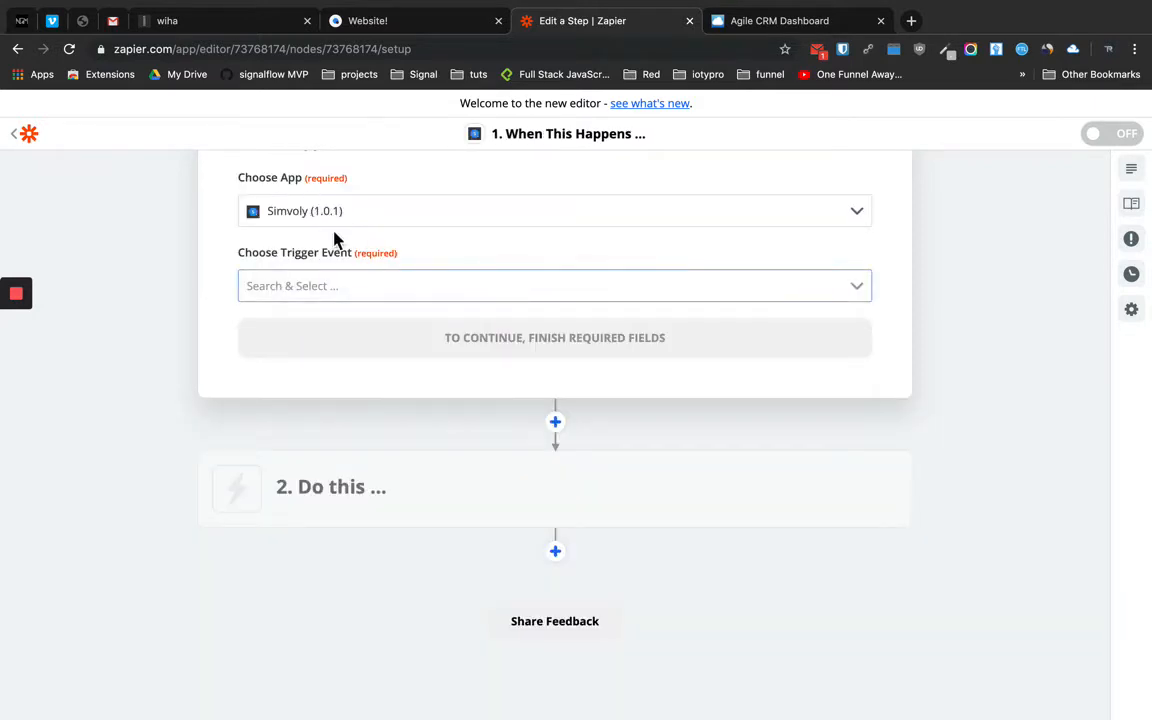
click(351, 286)
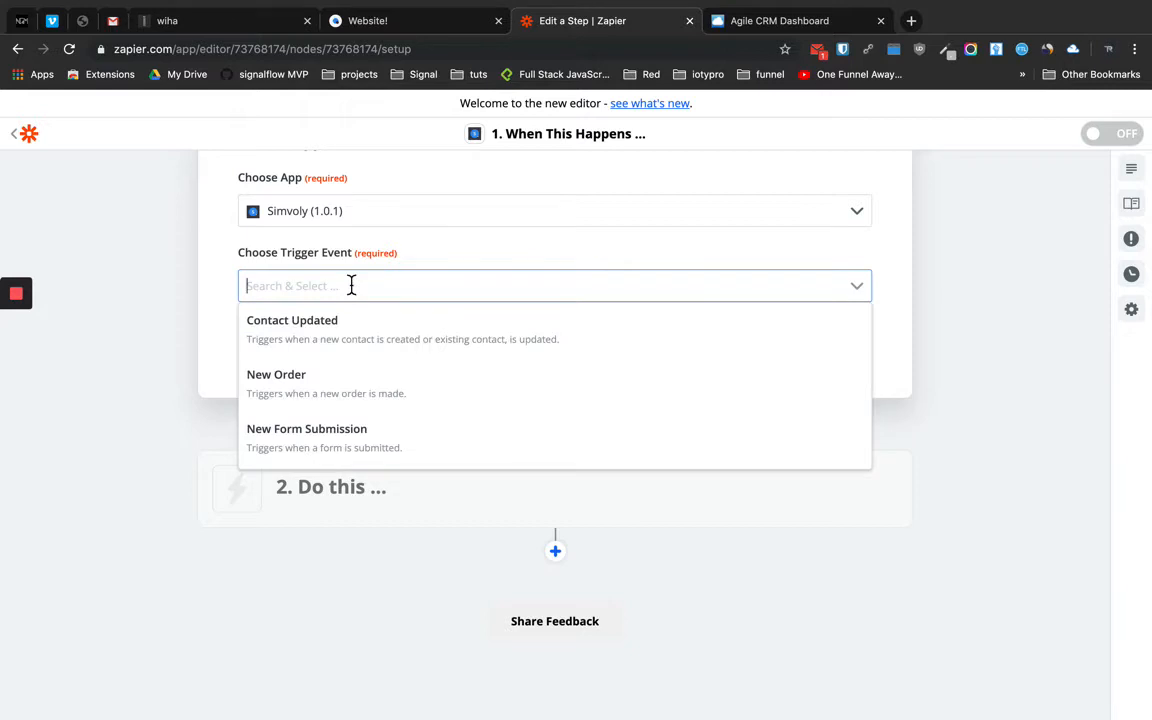
scroll(305, 370, down, 1)
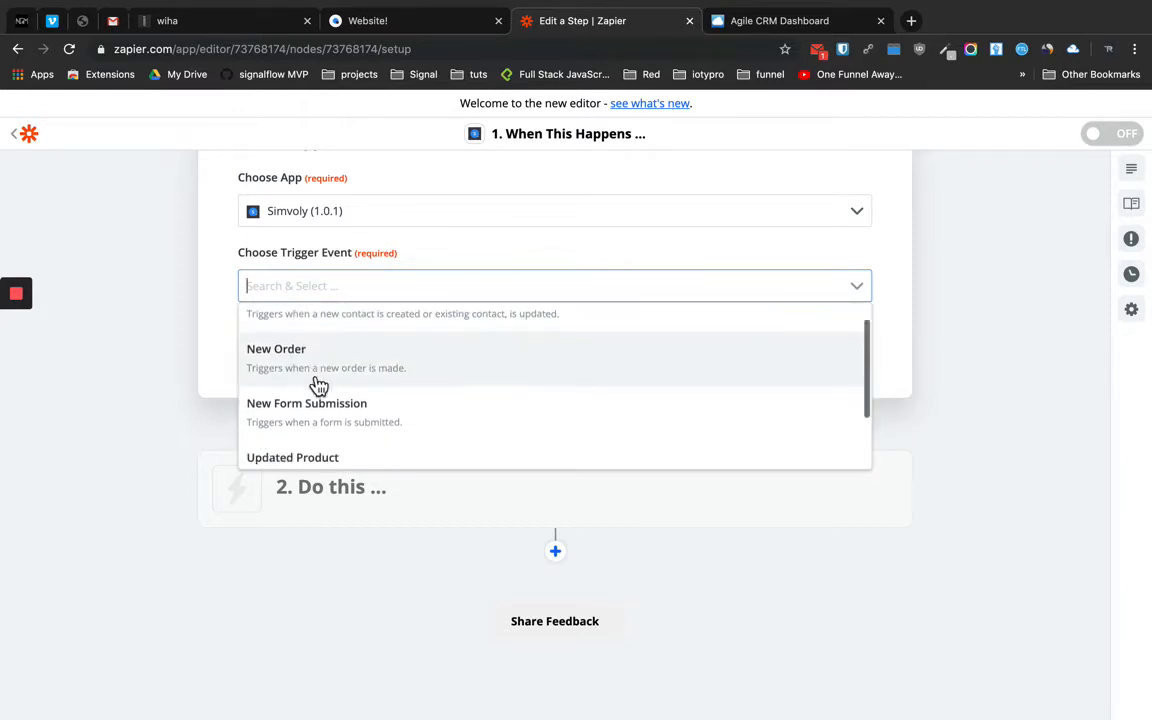
scroll(325, 364, down, 2)
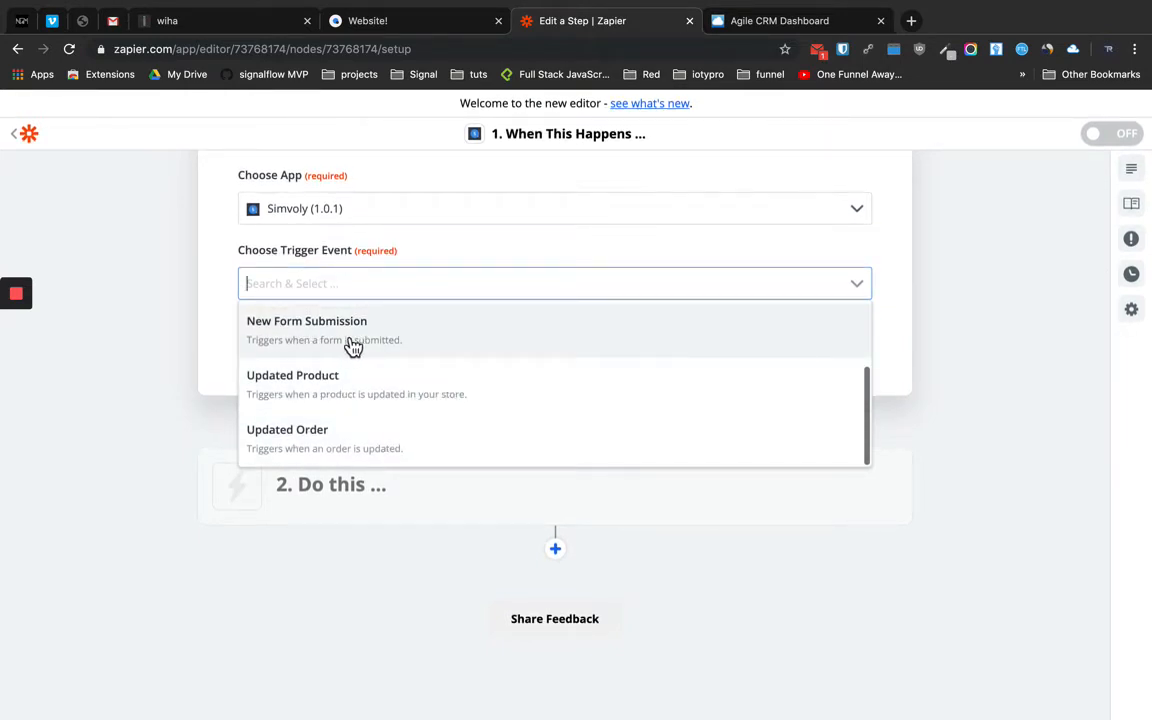
click(353, 346)
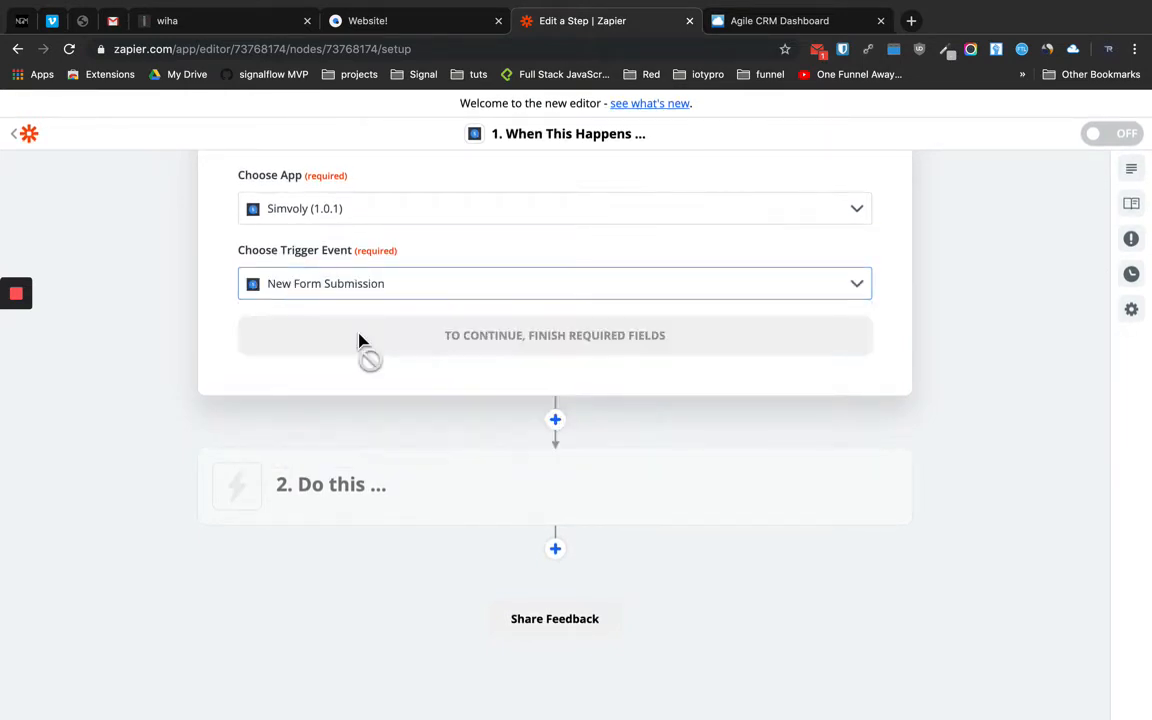
click(575, 340)
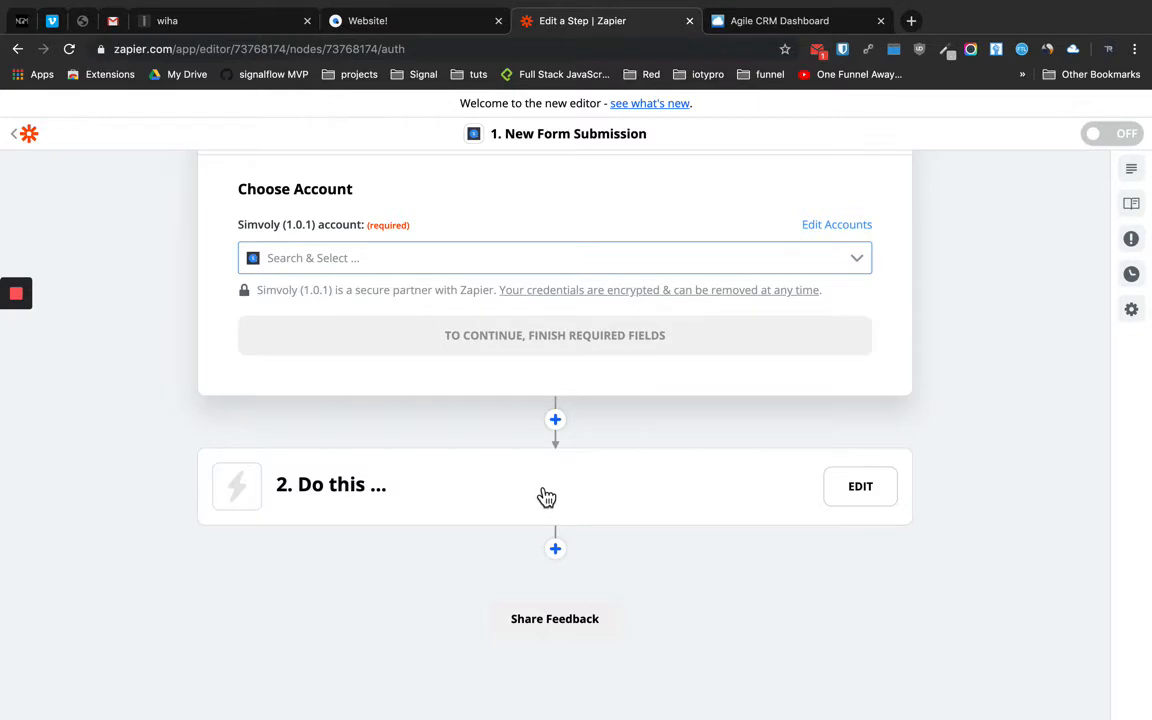
Add an Agile CRM 'Create or Update Contact' action step to the zap
click(862, 500)
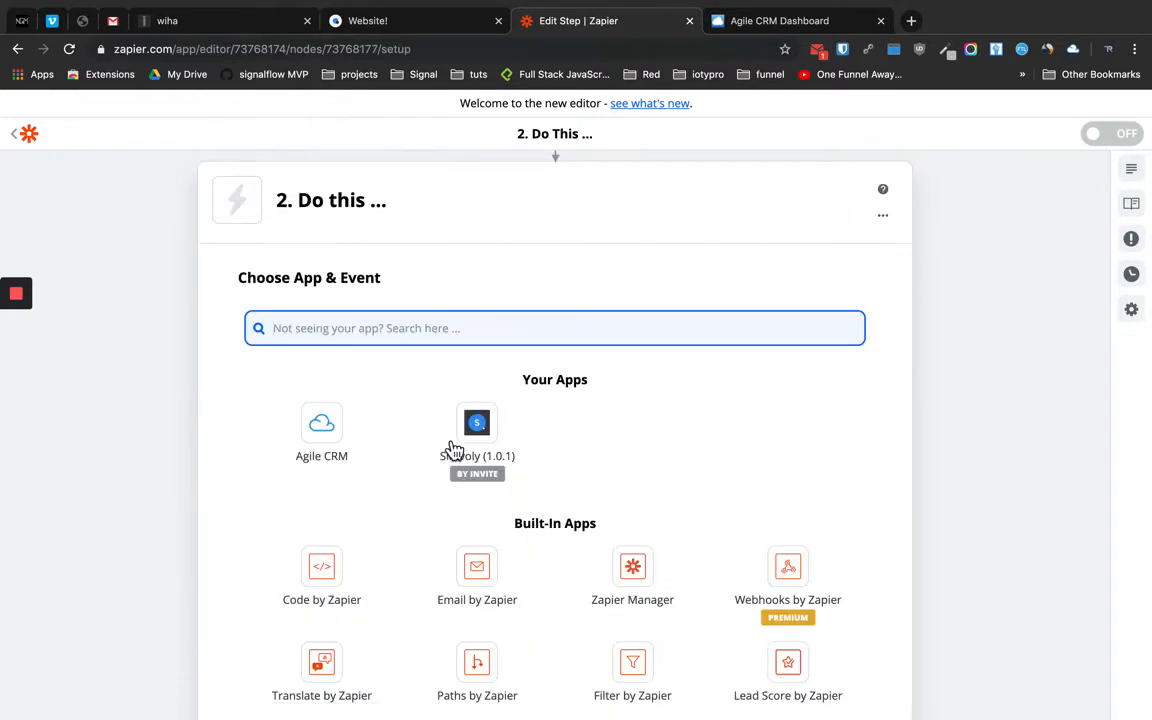
click(324, 430)
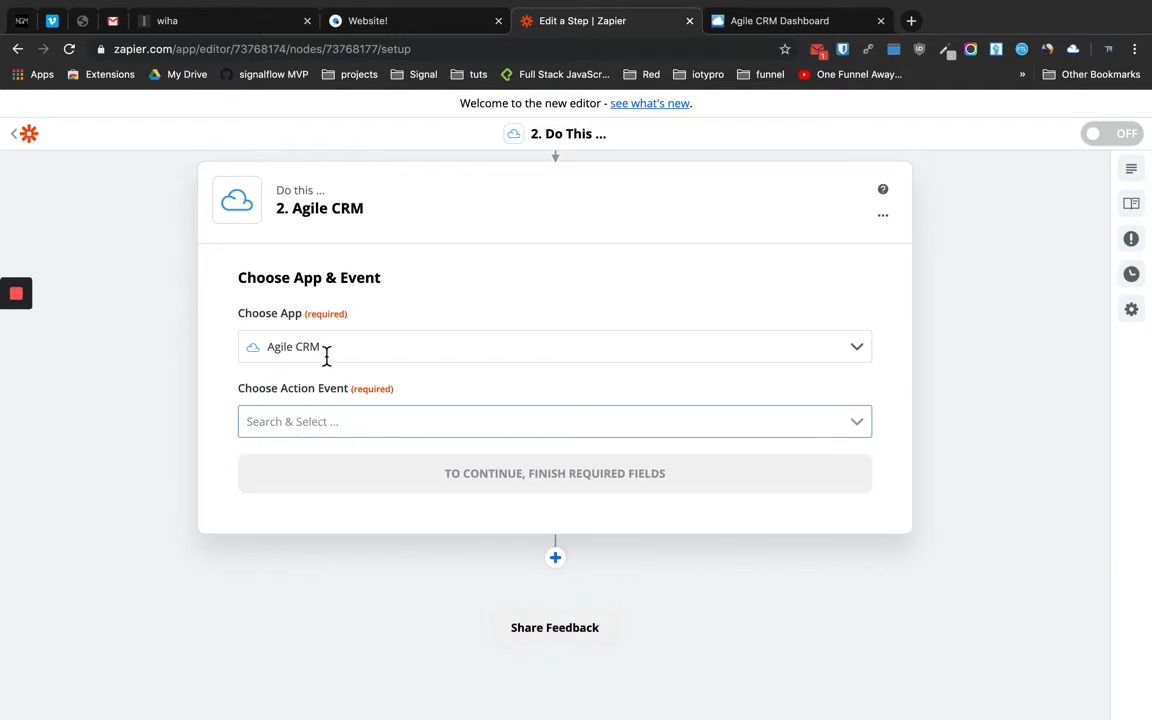
click(338, 422)
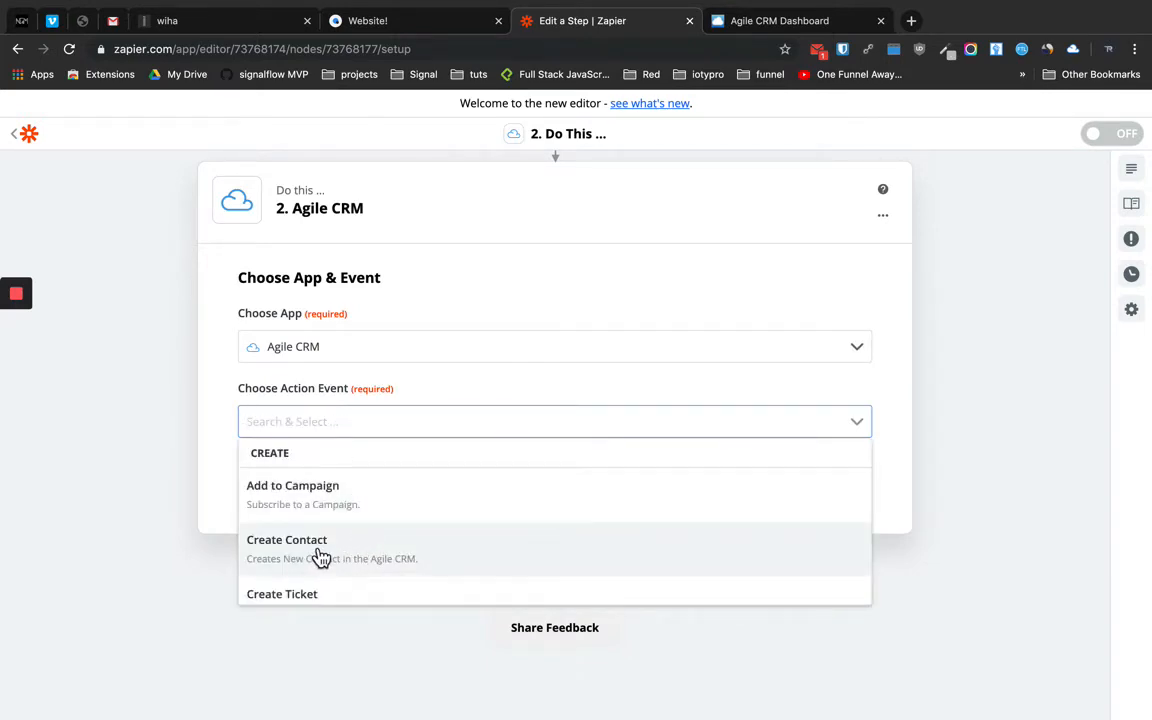
scroll(320, 557, down, 10)
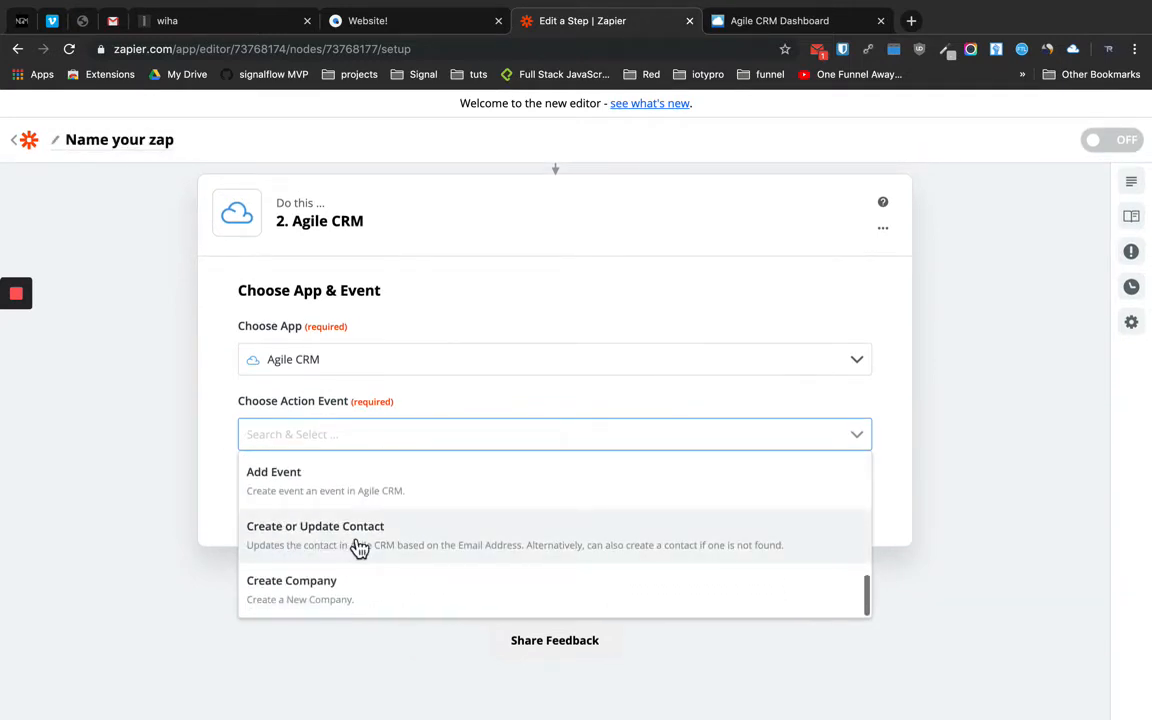
click(343, 547)
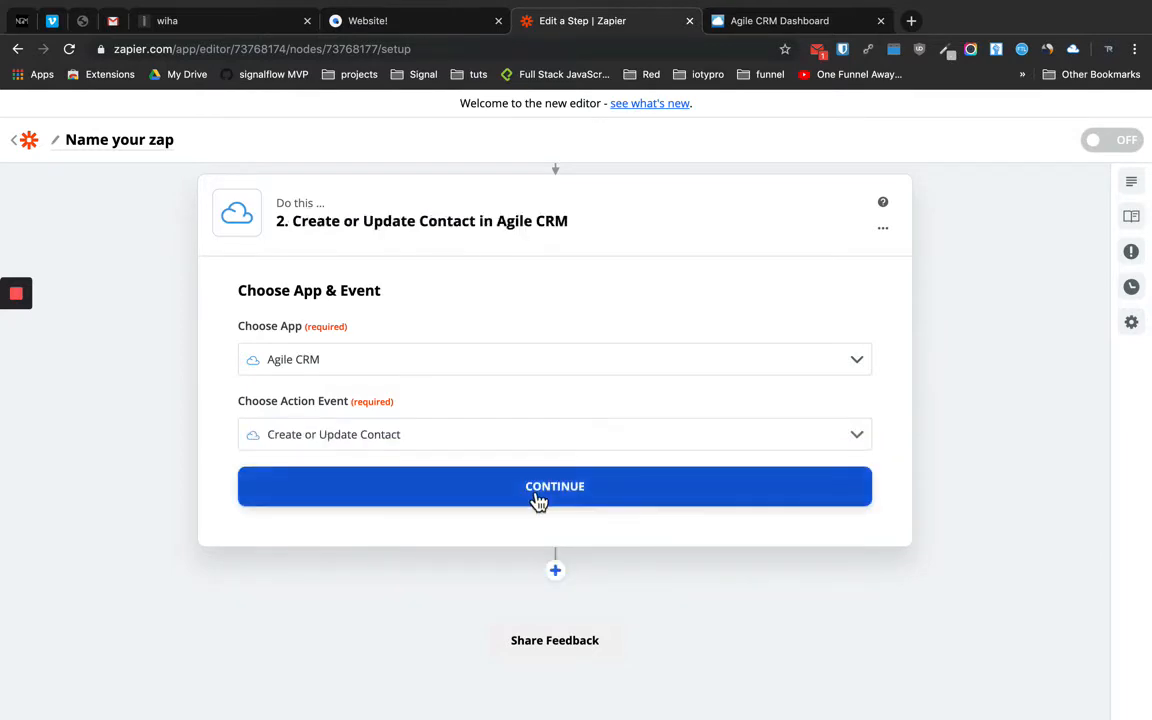
click(538, 499)
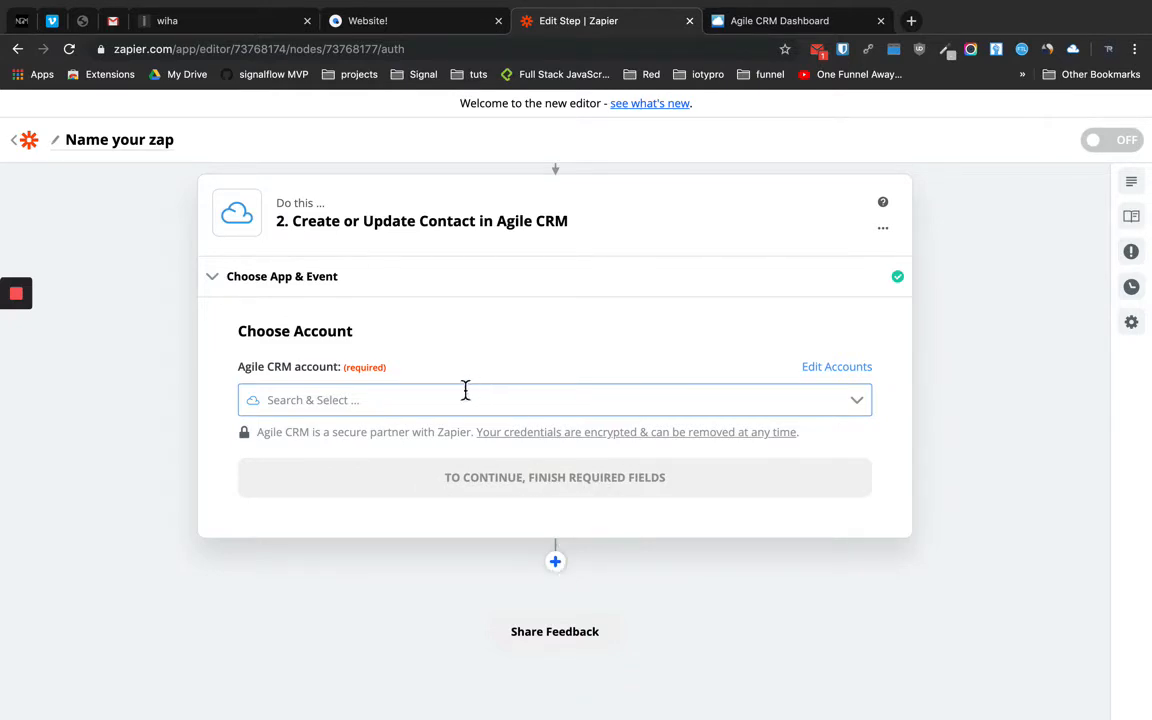
Select the existing Agile CRM account for the action and continue
click(363, 401)
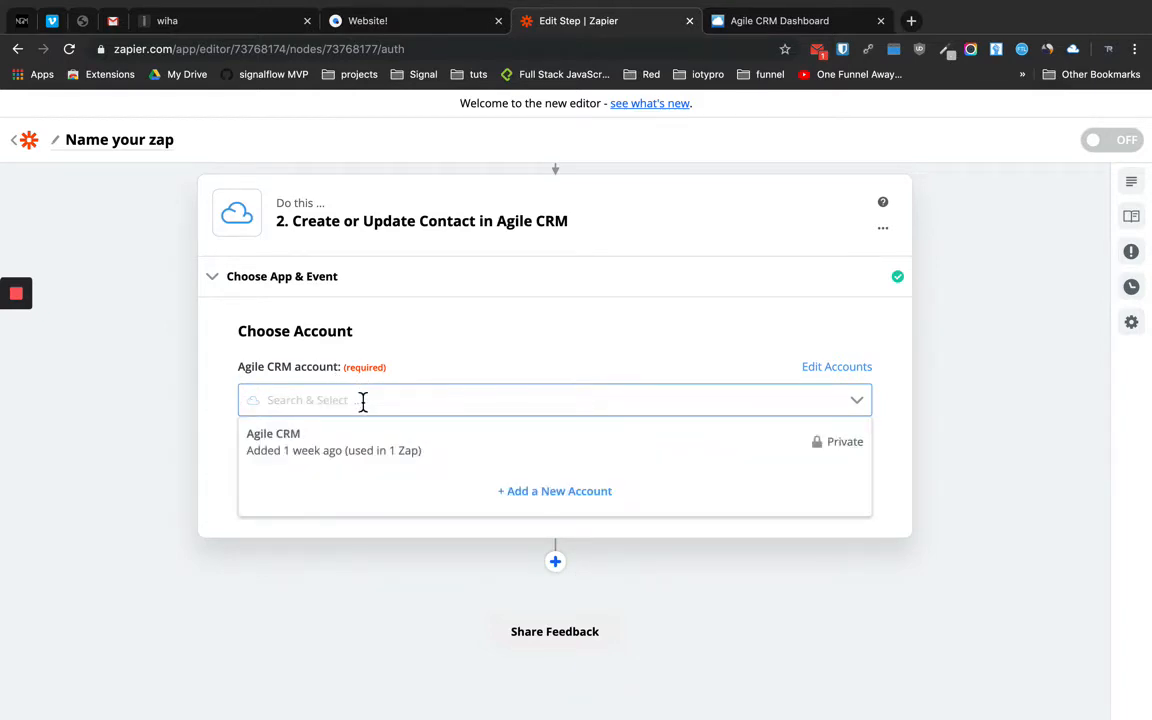
click(300, 453)
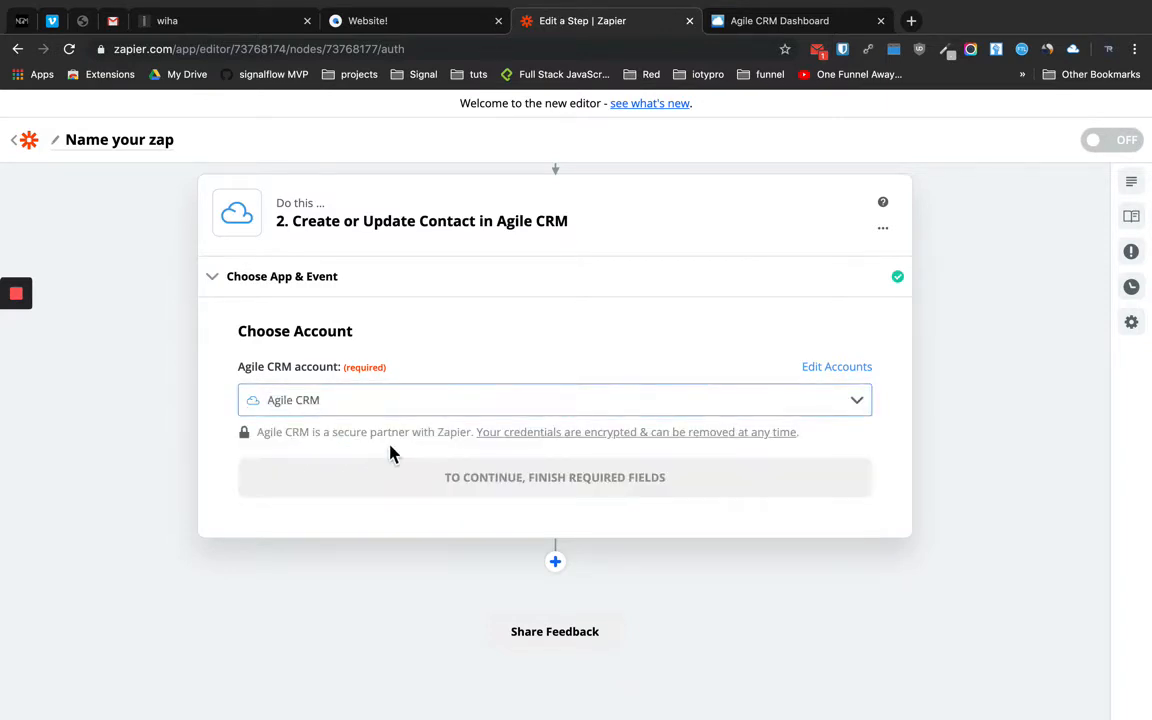
click(555, 478)
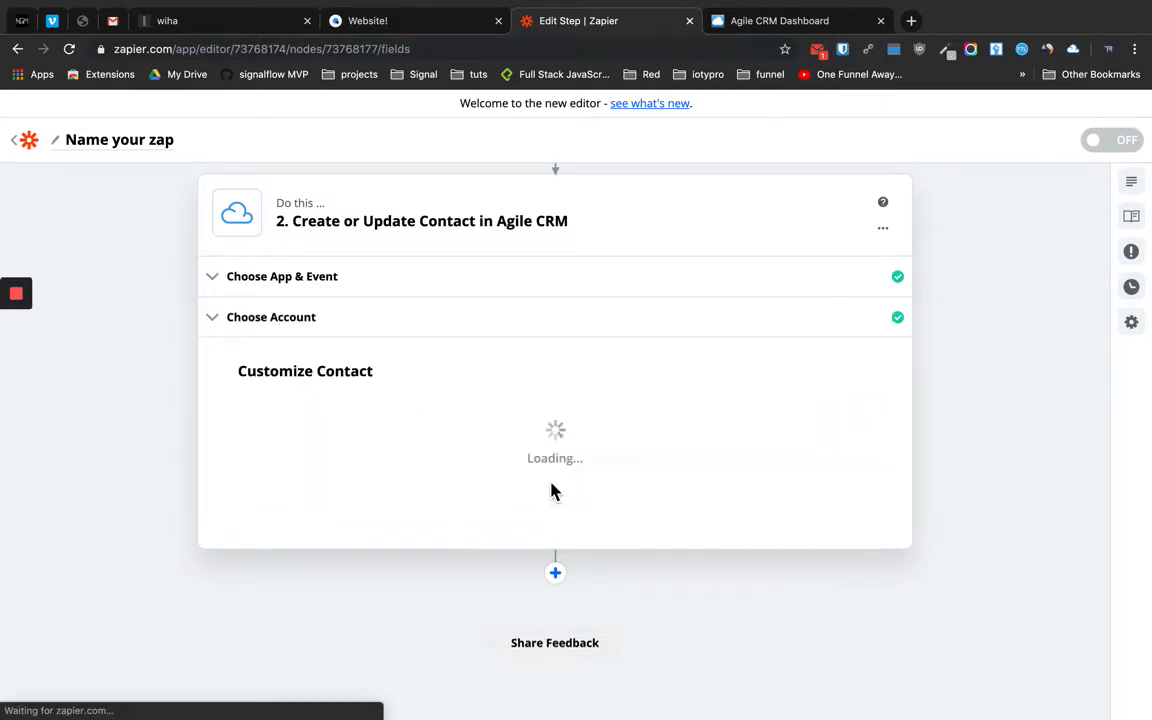
scroll(404, 452, down, 1)
scroll(404, 448, down, 1)
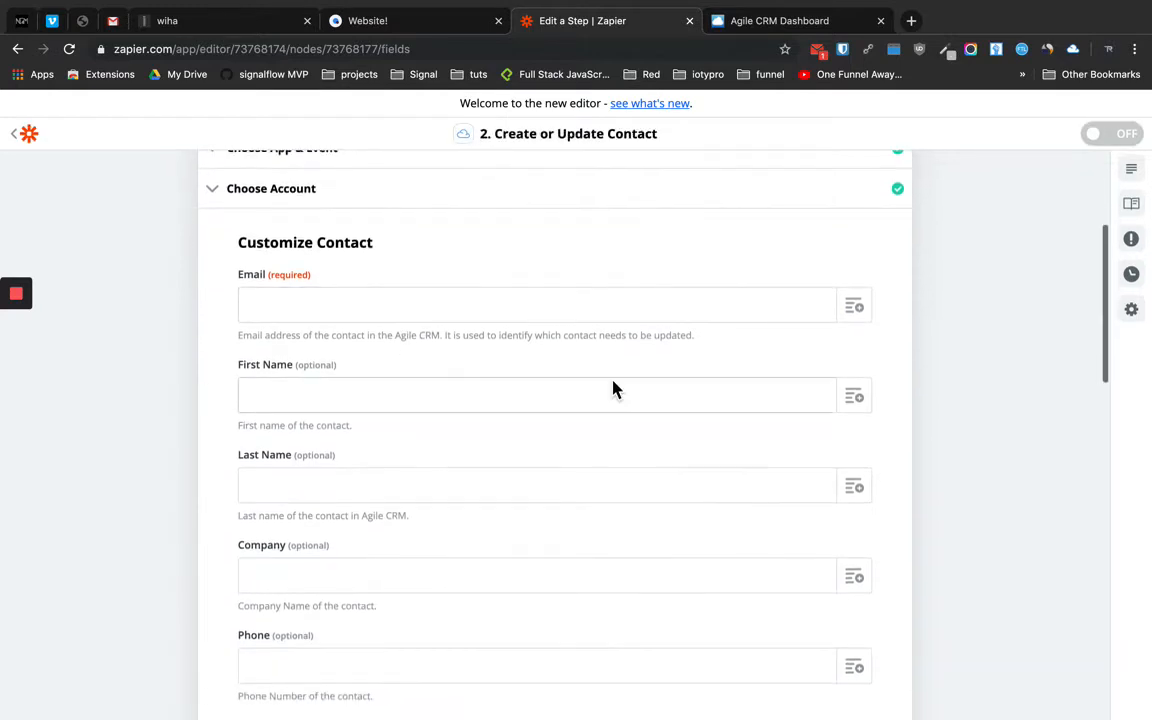
scroll(410, 270, up, 1)
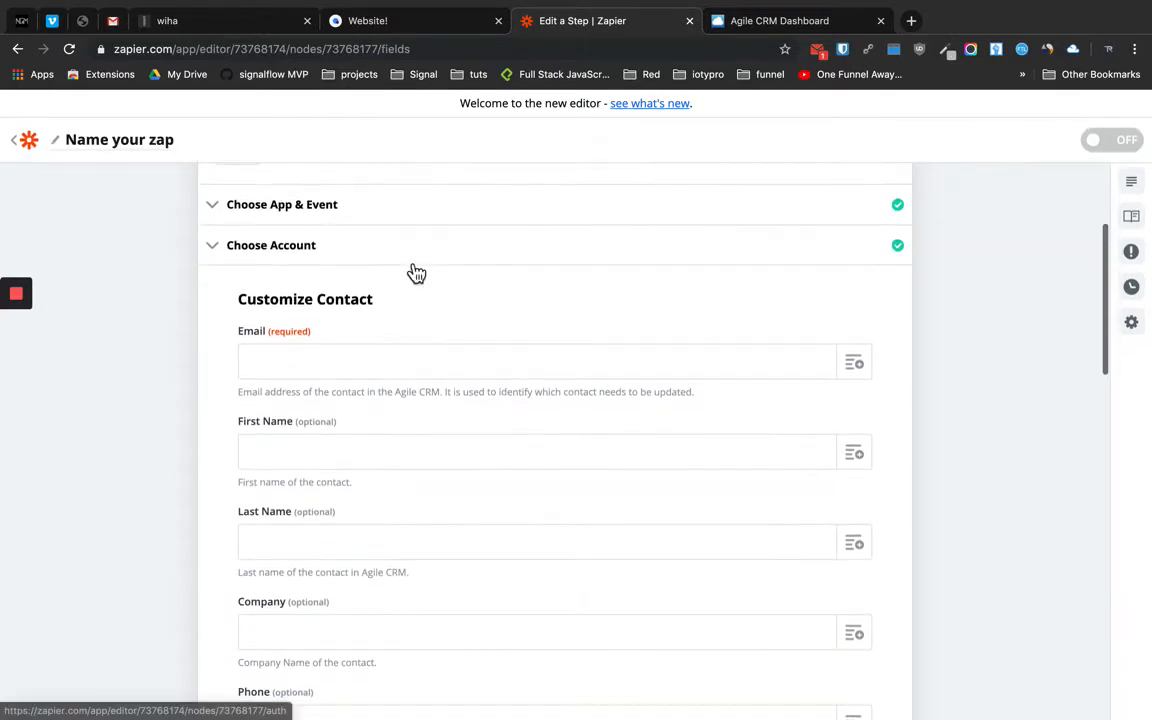
click(235, 22)
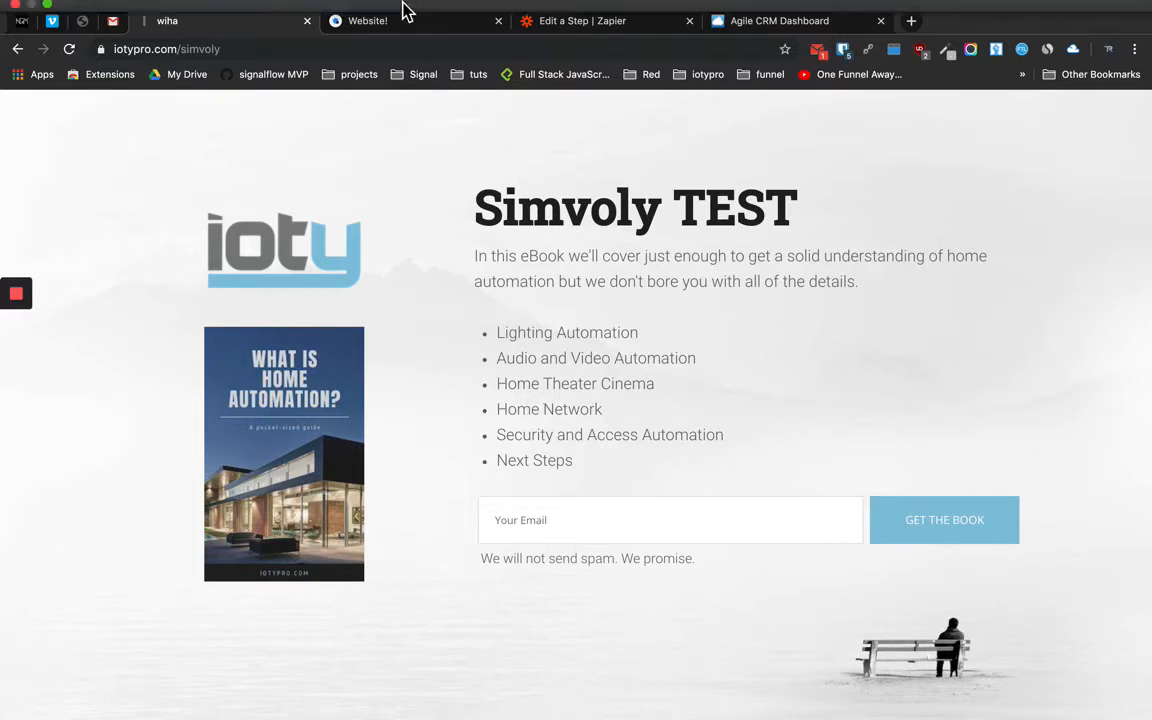
mouse_move(400, 3)
click(628, 22)
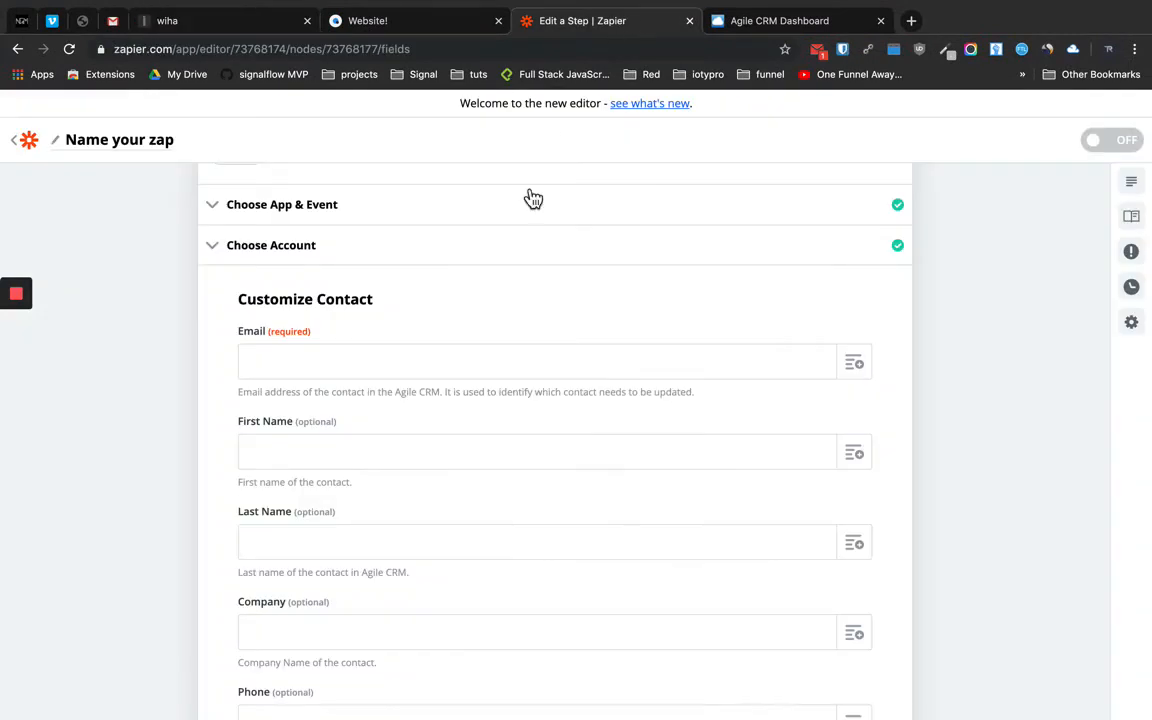
scroll(420, 494, down, 3)
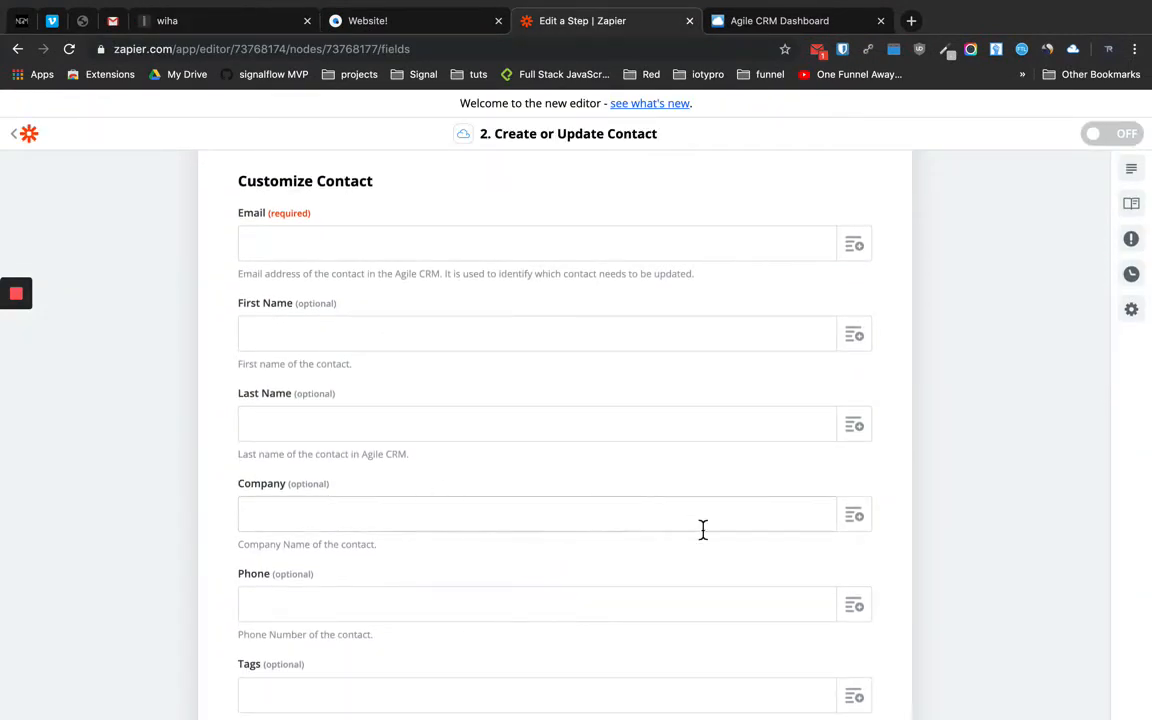
click(855, 516)
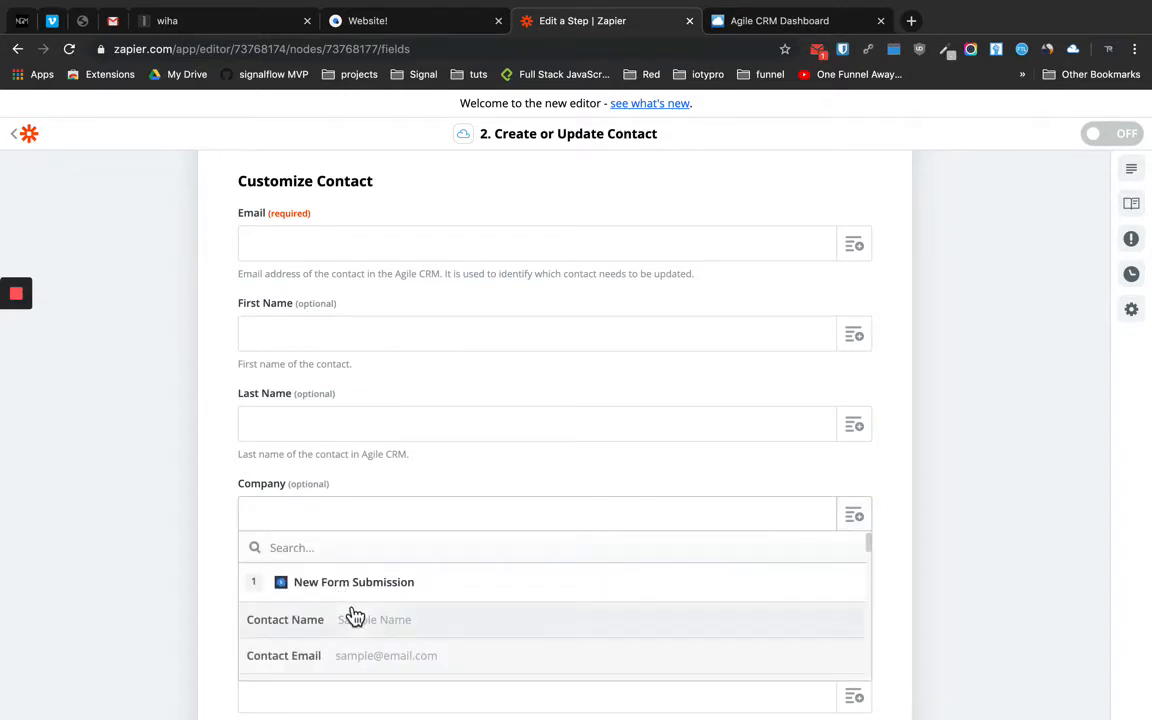
scroll(365, 630, down, 4)
scroll(368, 638, up, 2)
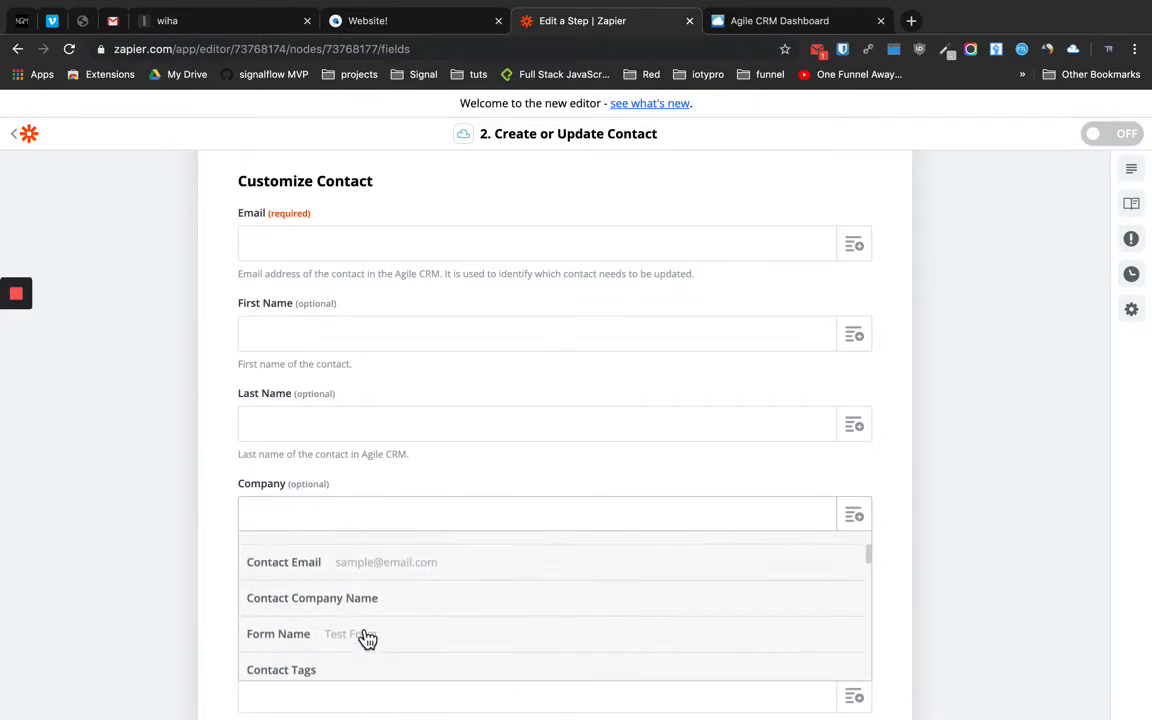
scroll(368, 638, up, 1)
scroll(368, 638, down, 3)
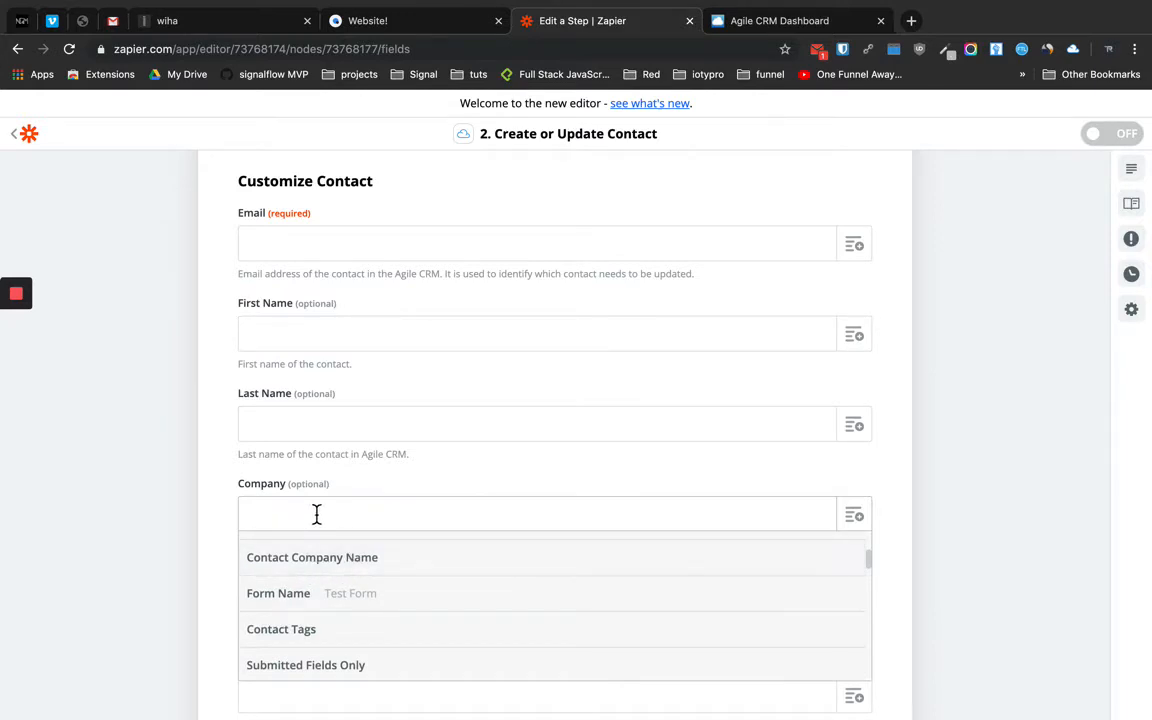
click(948, 401)
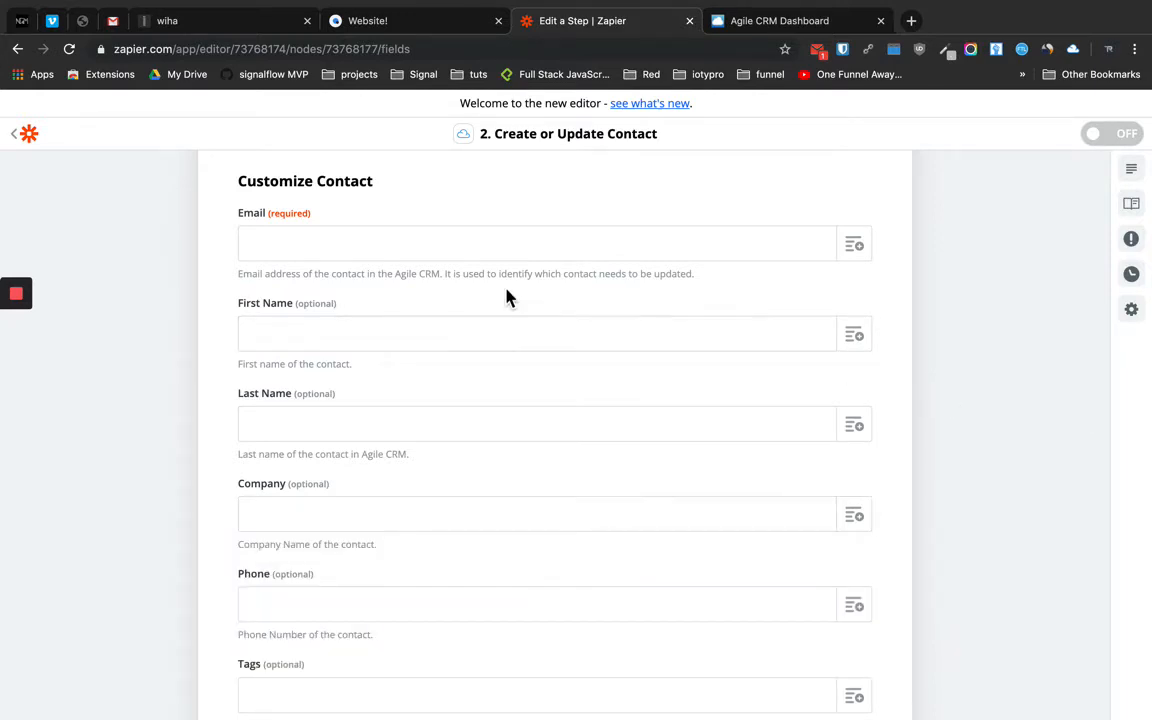
scroll(506, 296, up, 3)
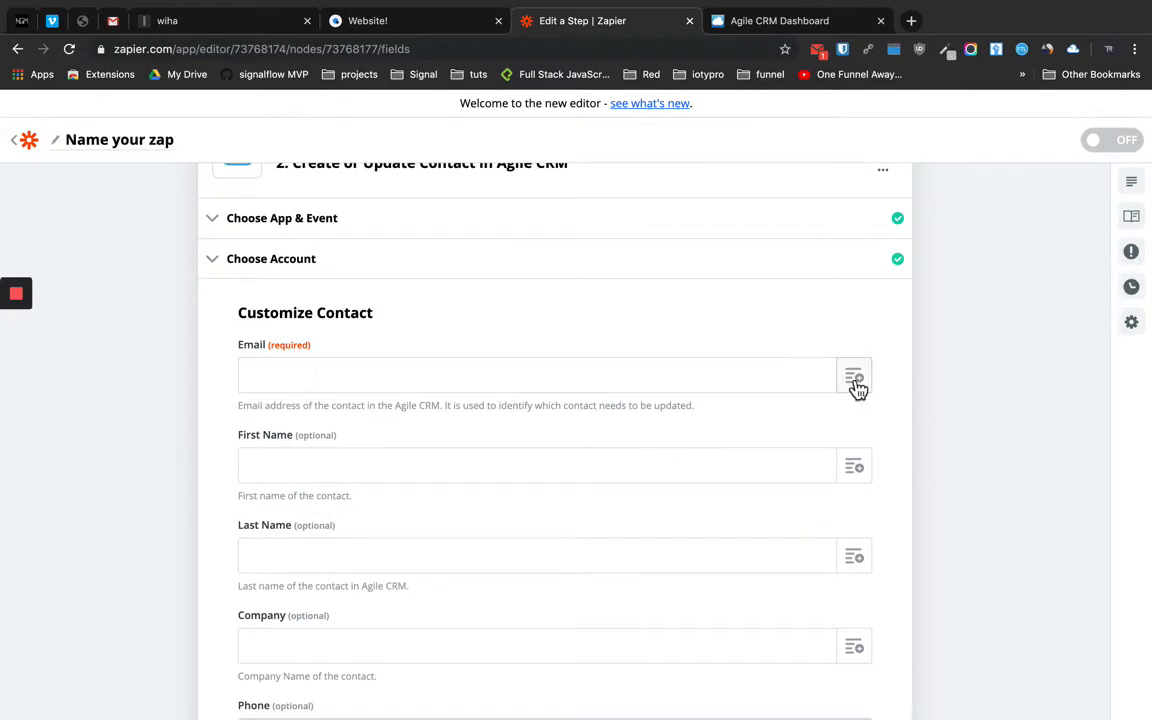
Map the Simvoly New Form Submission's Contact Email into the Email field
click(855, 381)
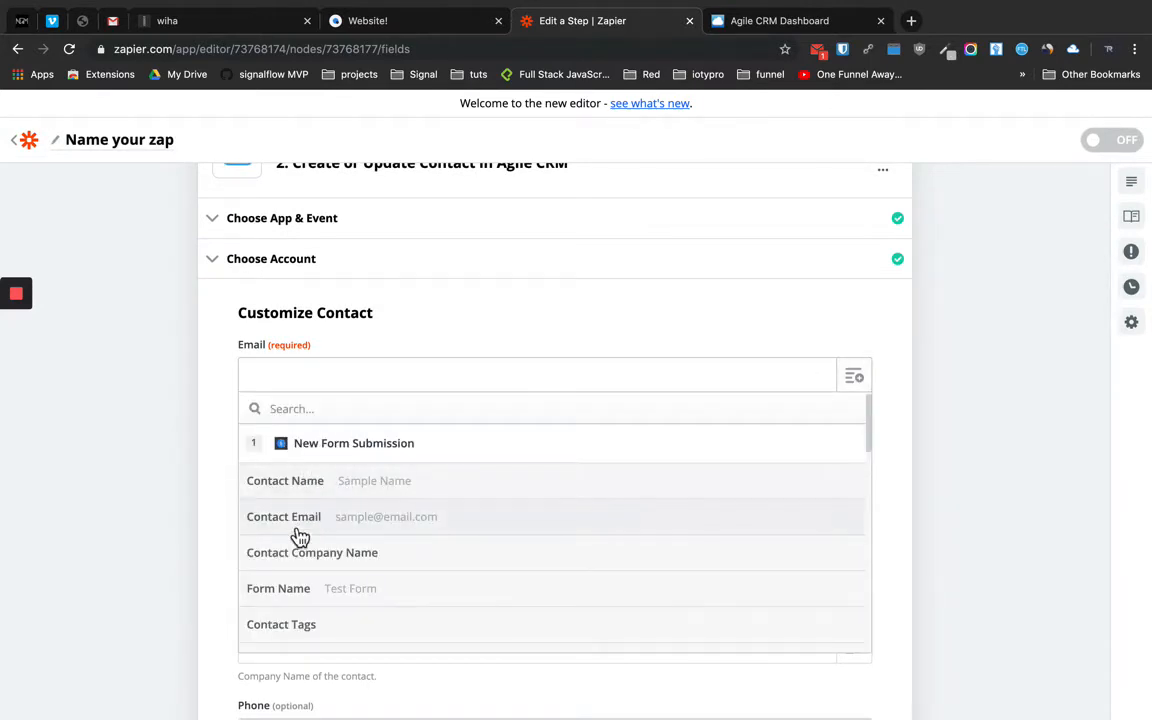
click(398, 529)
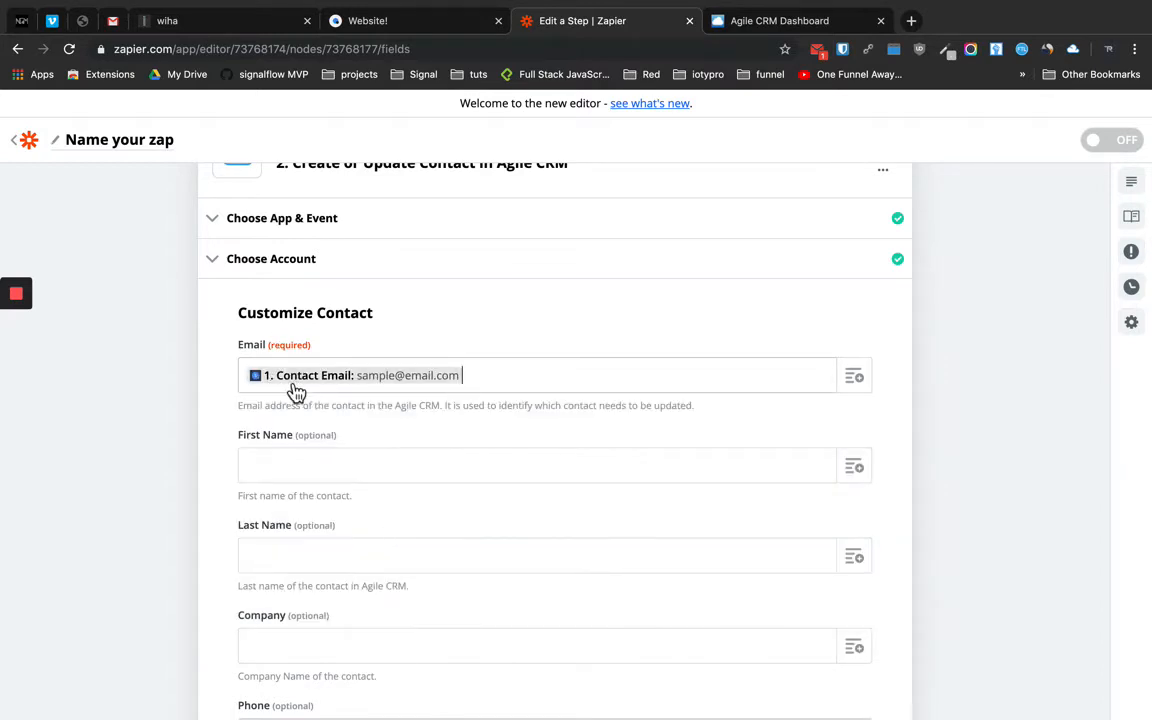
scroll(432, 309, up, 3)
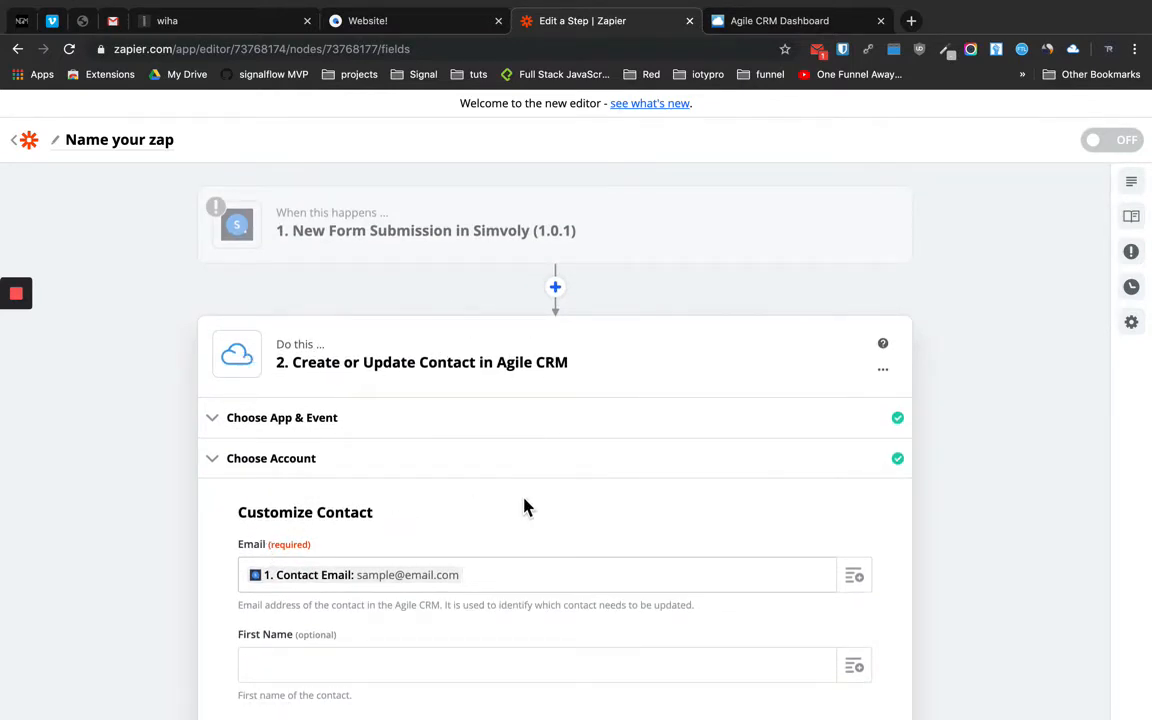
scroll(525, 508, down, 10)
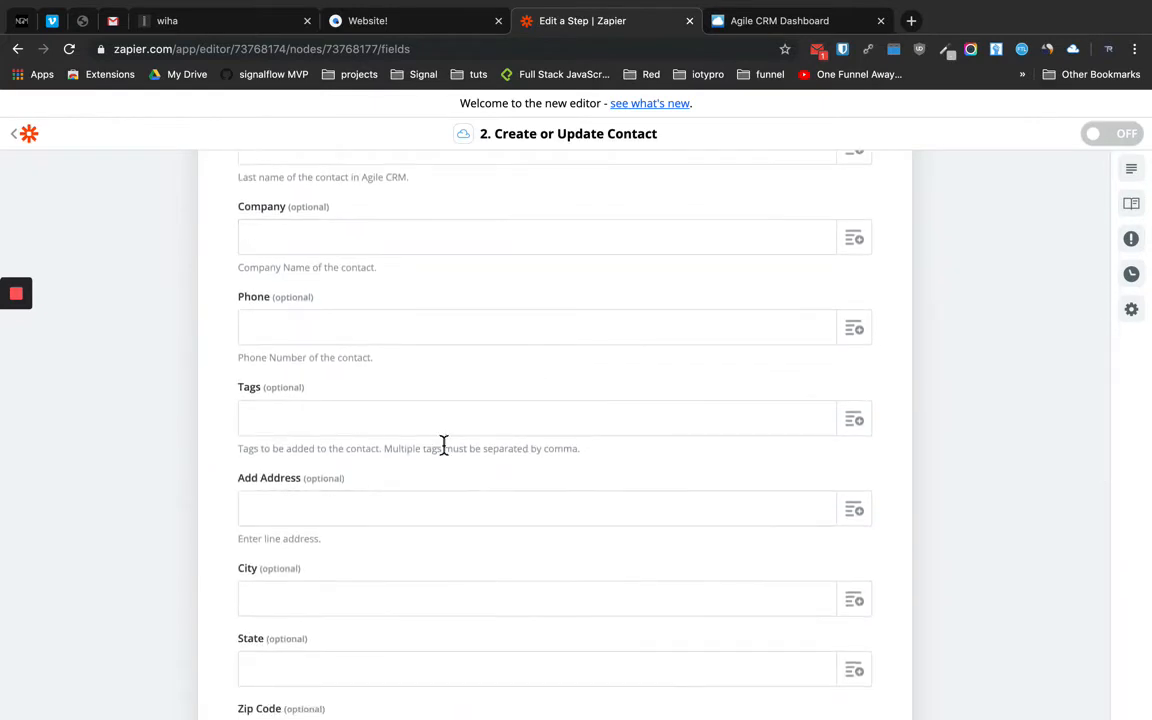
scroll(427, 507, down, 11)
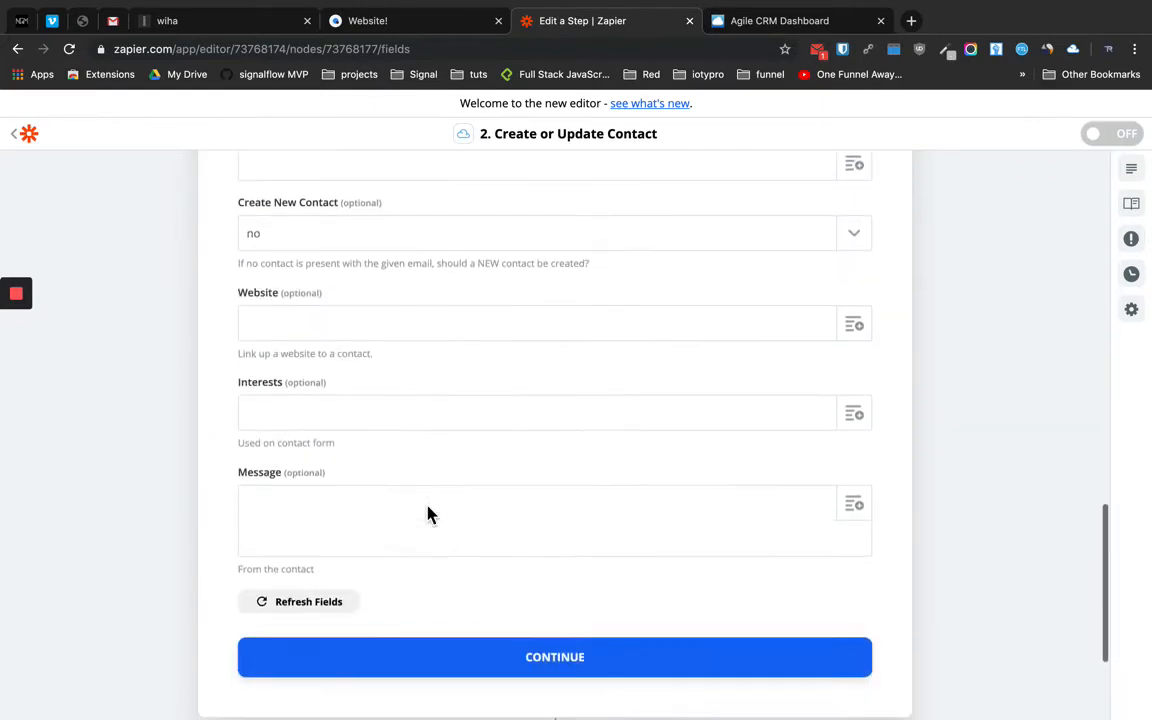
scroll(427, 515, up, 20)
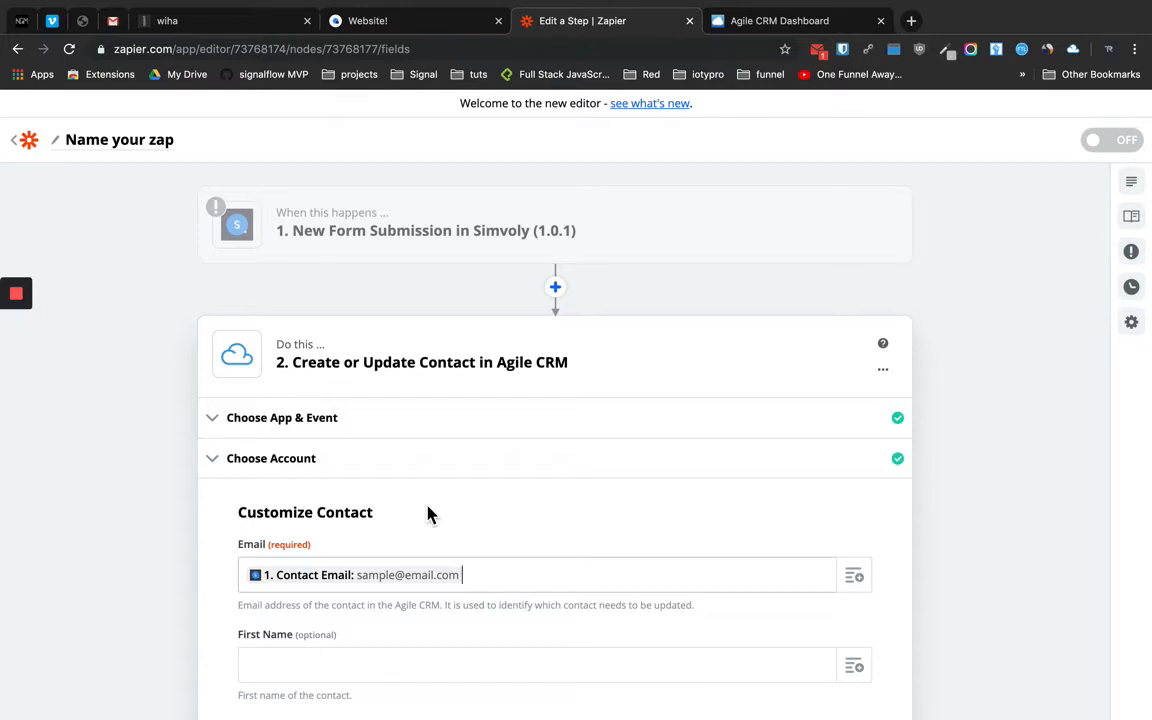
scroll(422, 513, down, 2)
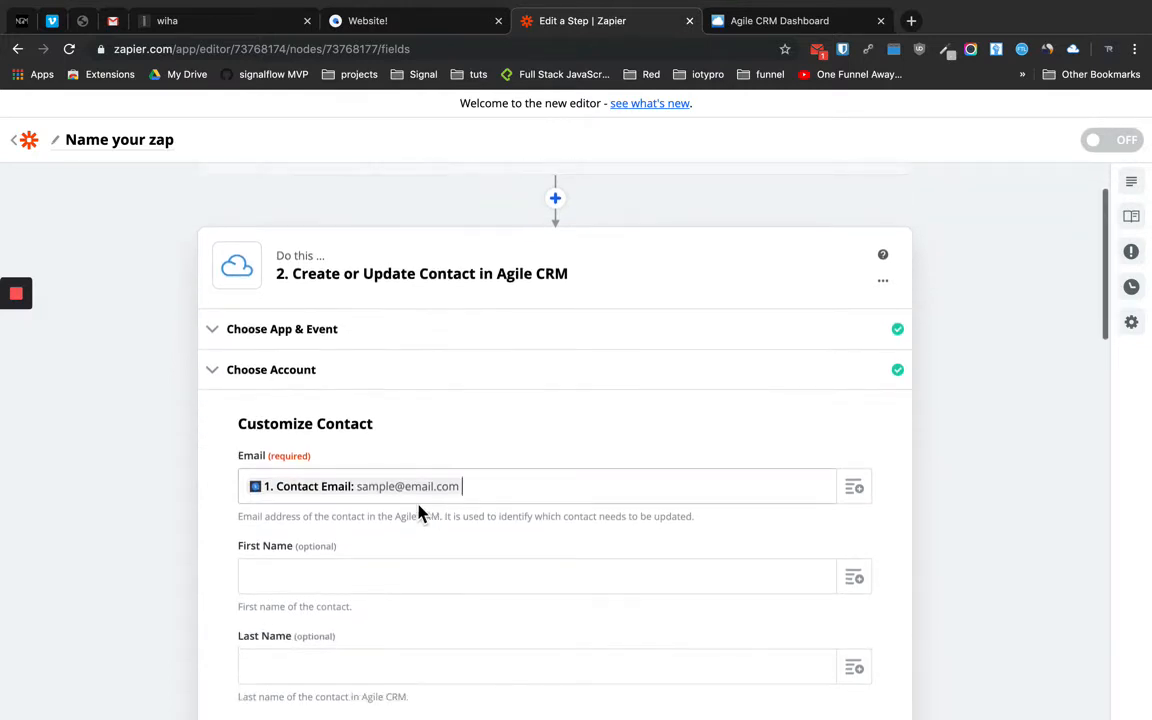
scroll(440, 497, down, 15)
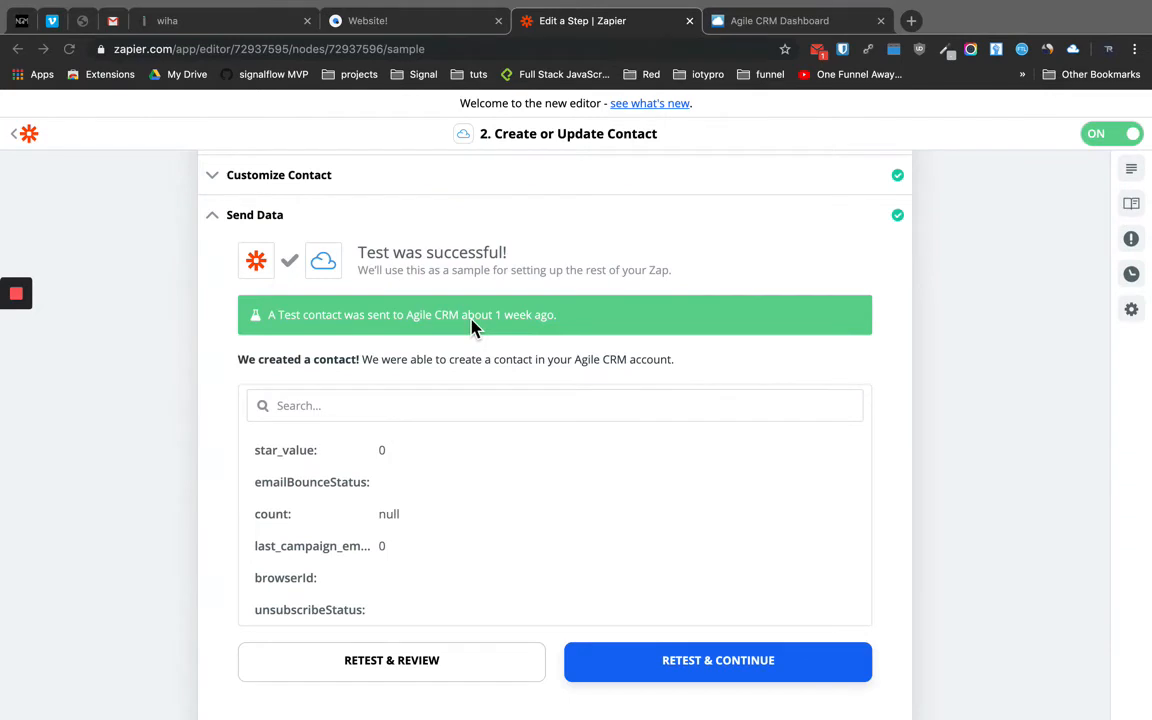
scroll(471, 320, up, 1)
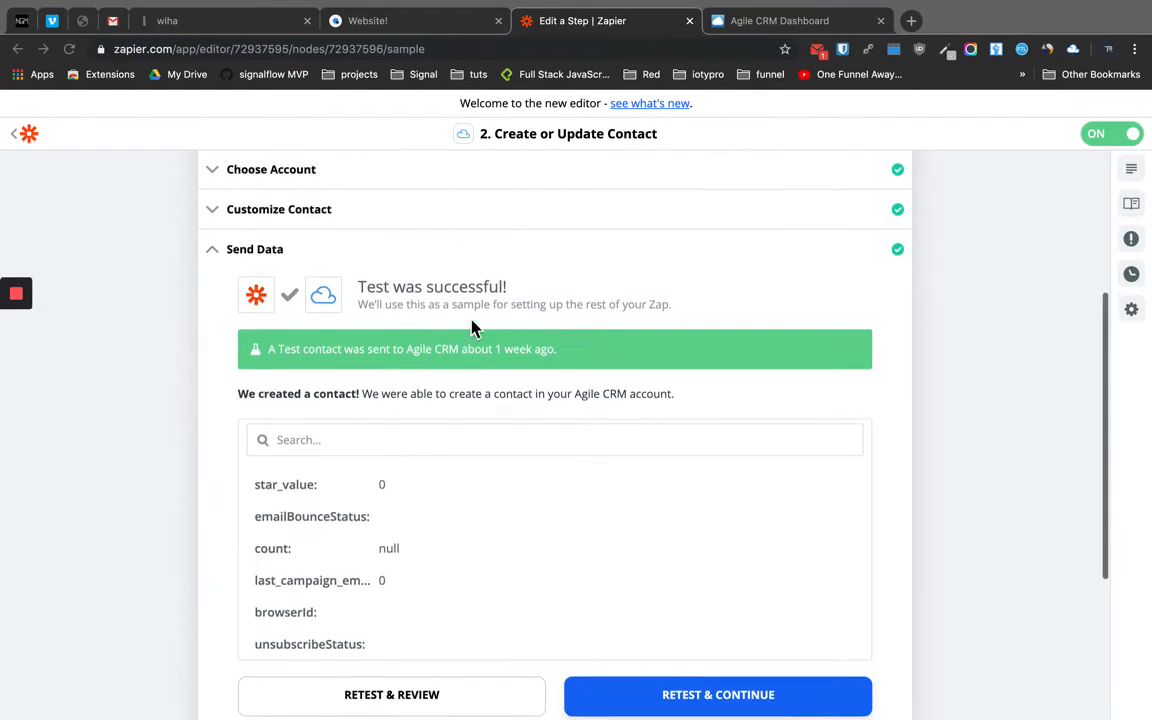
Retest the step to send a new test contact to Agile CRM and review the result
scroll(471, 320, down, 1)
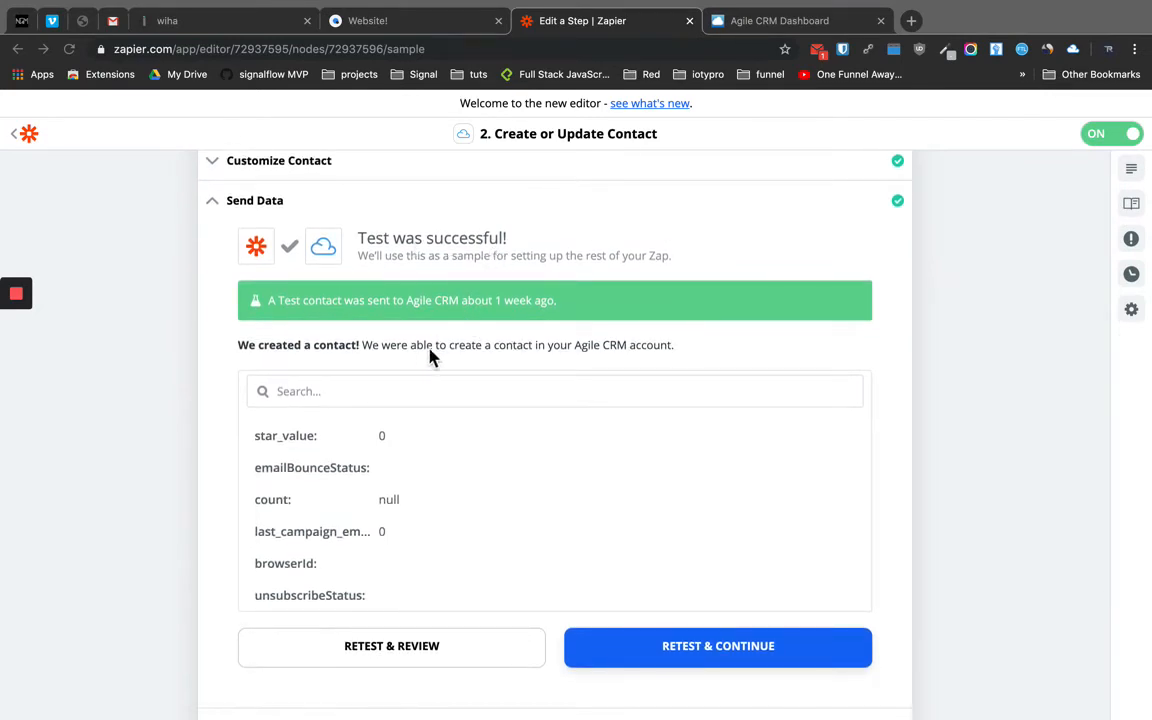
scroll(406, 509, down, 1)
click(391, 660)
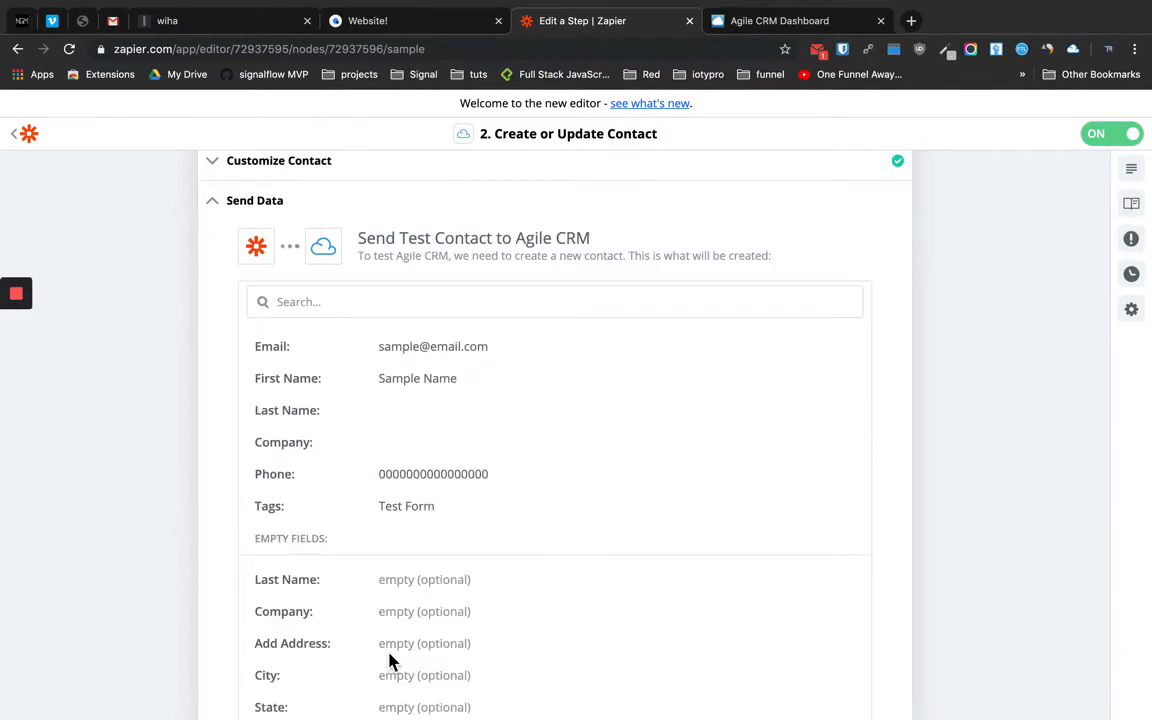
scroll(390, 660, down, 5)
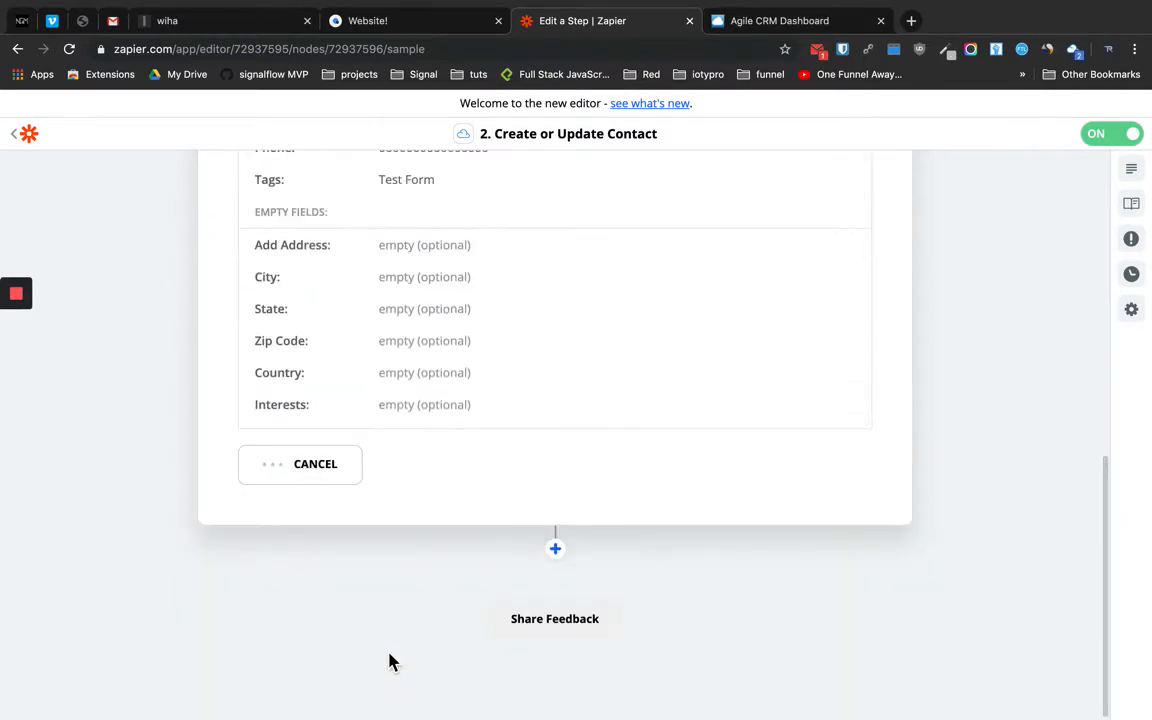
scroll(334, 548, up, 1)
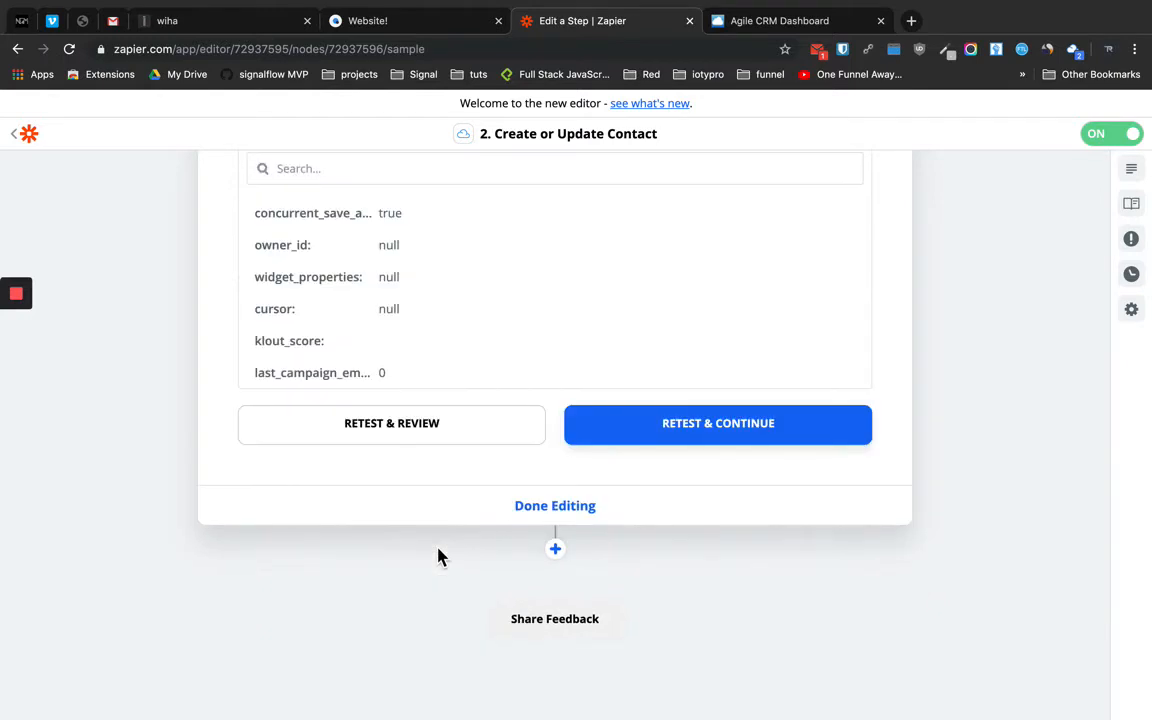
scroll(437, 553, up, 5)
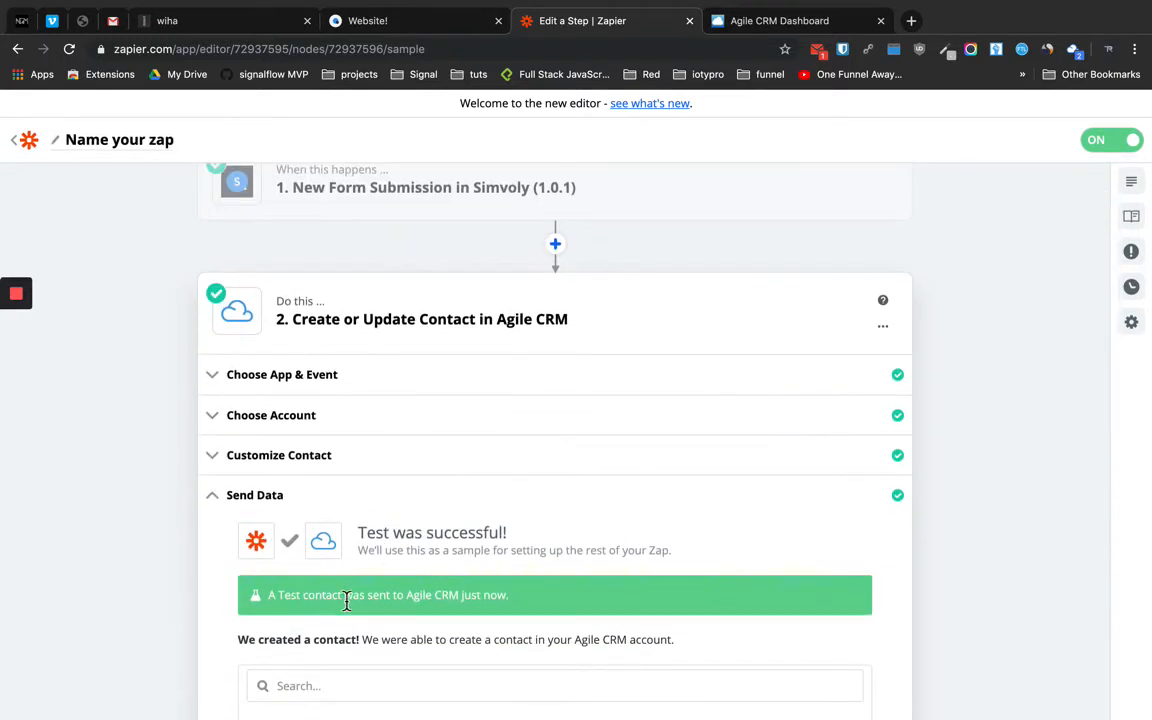
scroll(492, 598, down, 5)
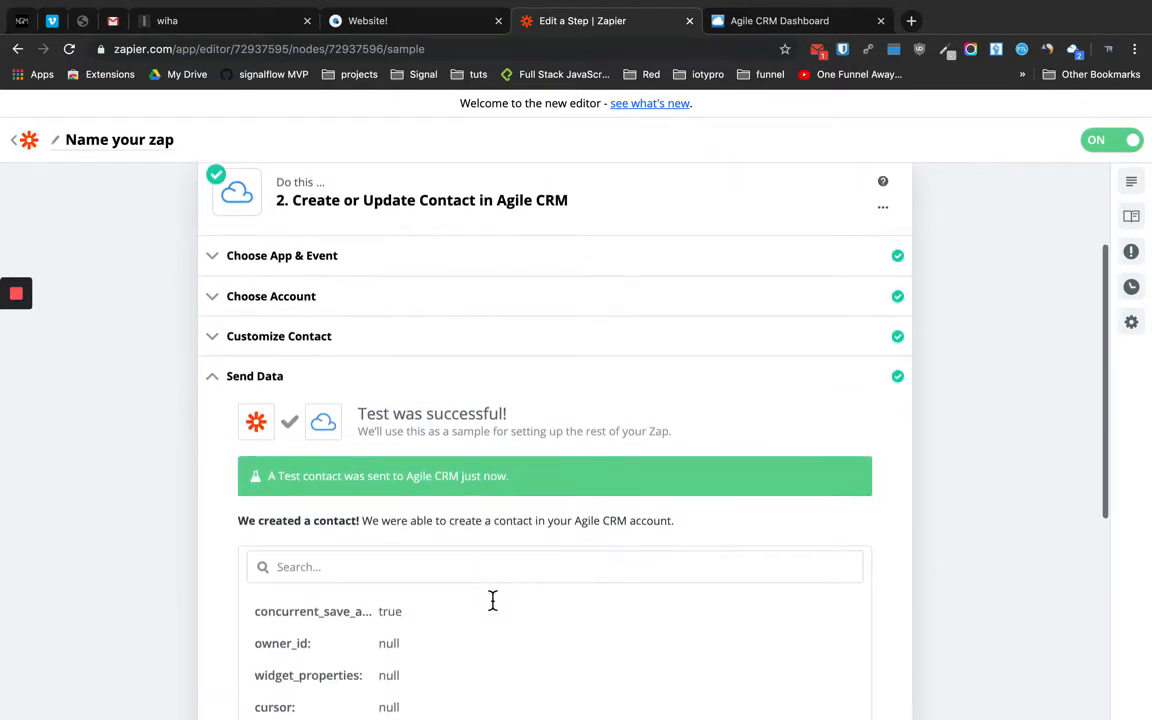
scroll(492, 605, down, 10)
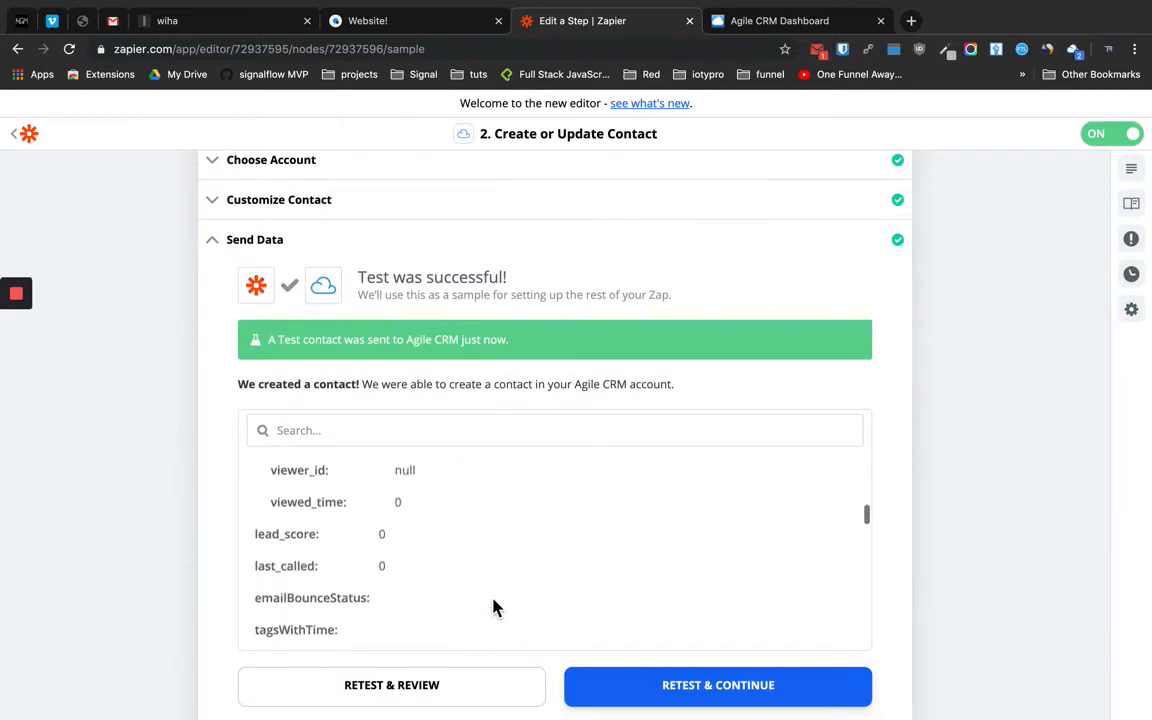
scroll(493, 607, down, 3)
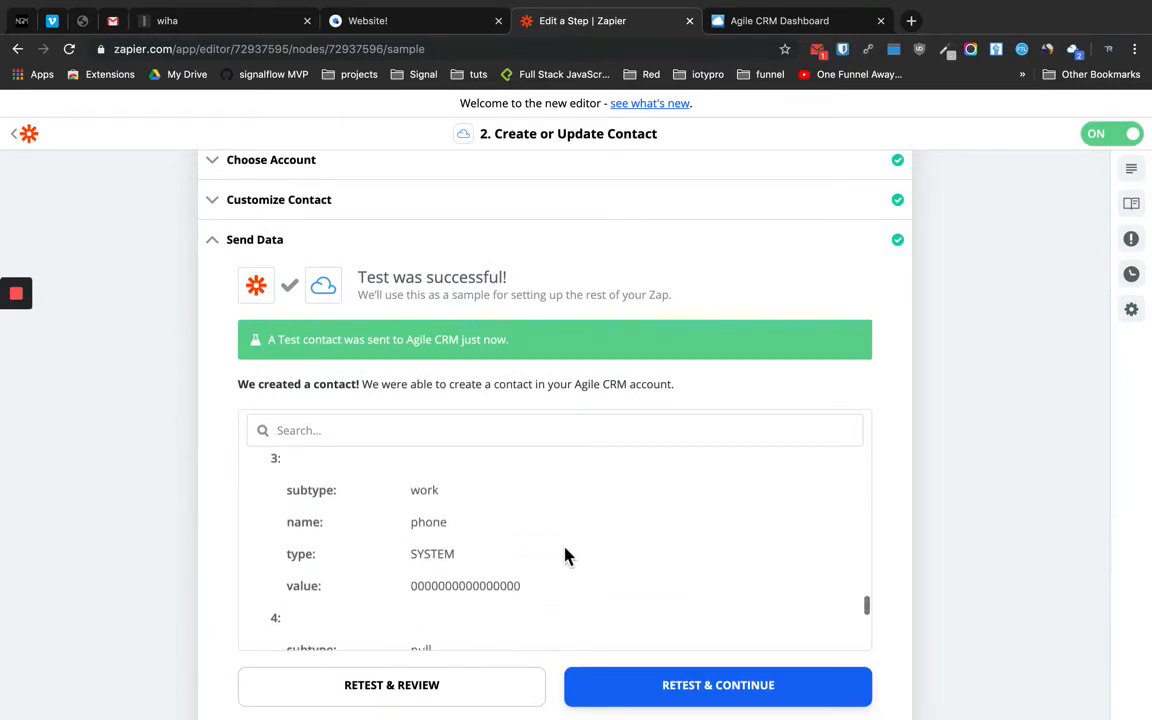
scroll(565, 555, up, 15)
scroll(990, 368, up, 6)
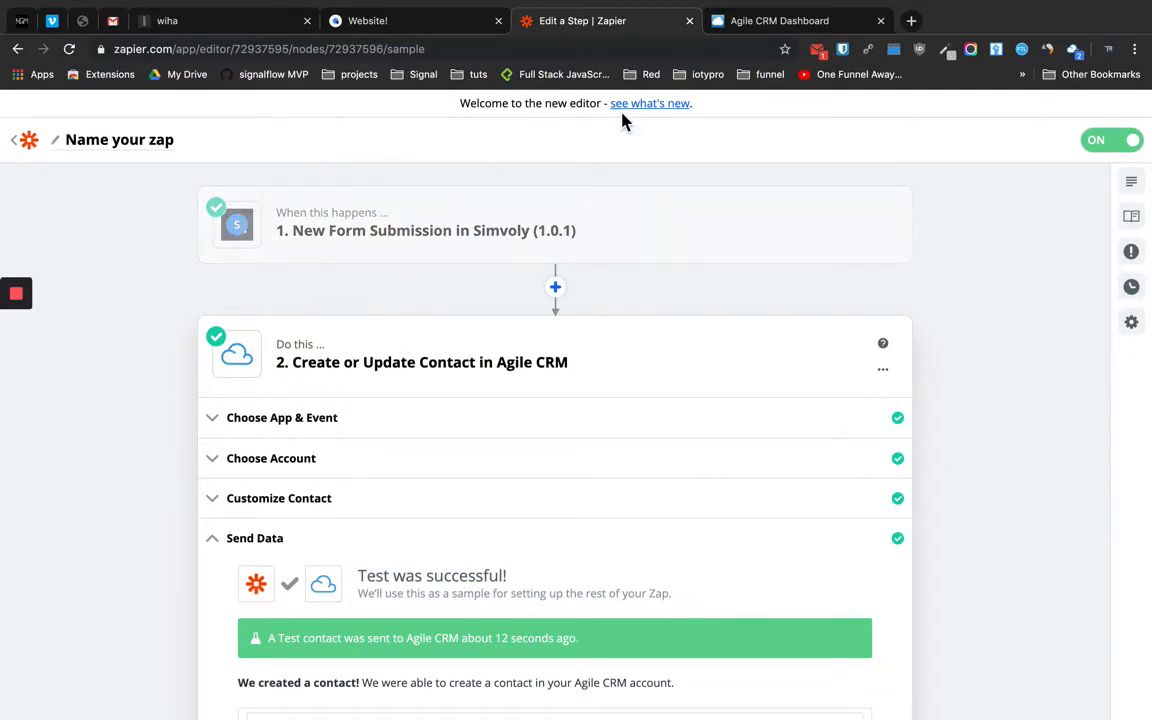
Check the two existing contacts in Agile CRM, then bring up the Simvoly TEST signup page
click(777, 22)
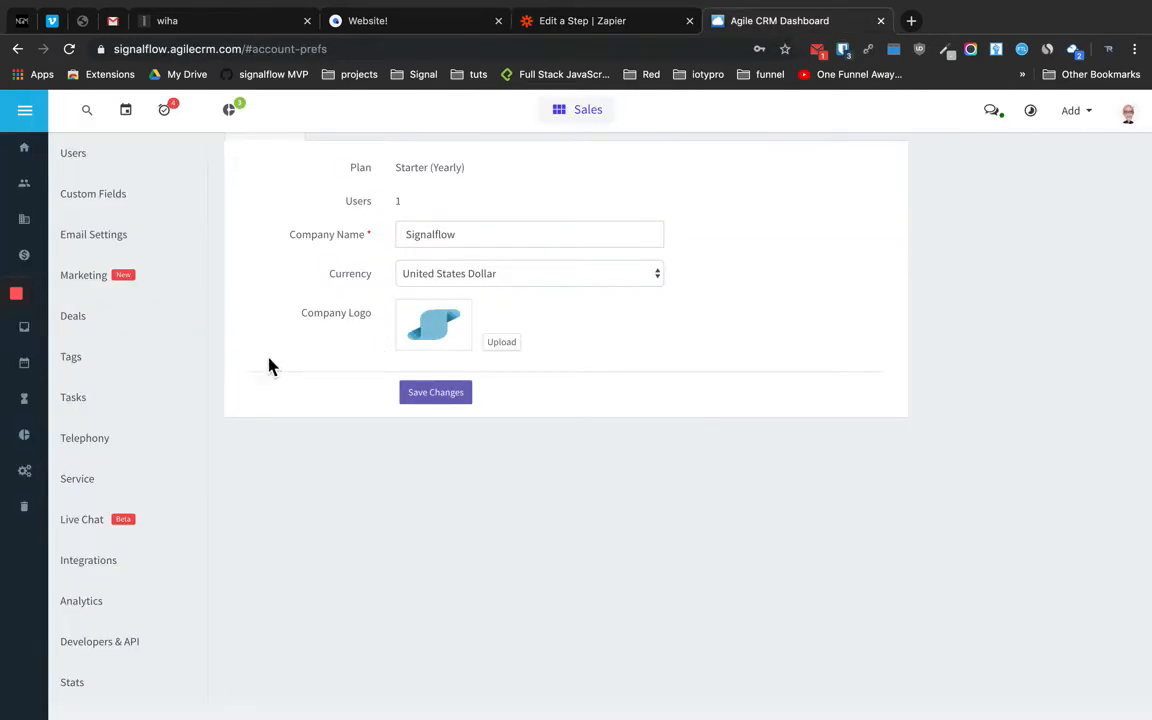
click(40, 188)
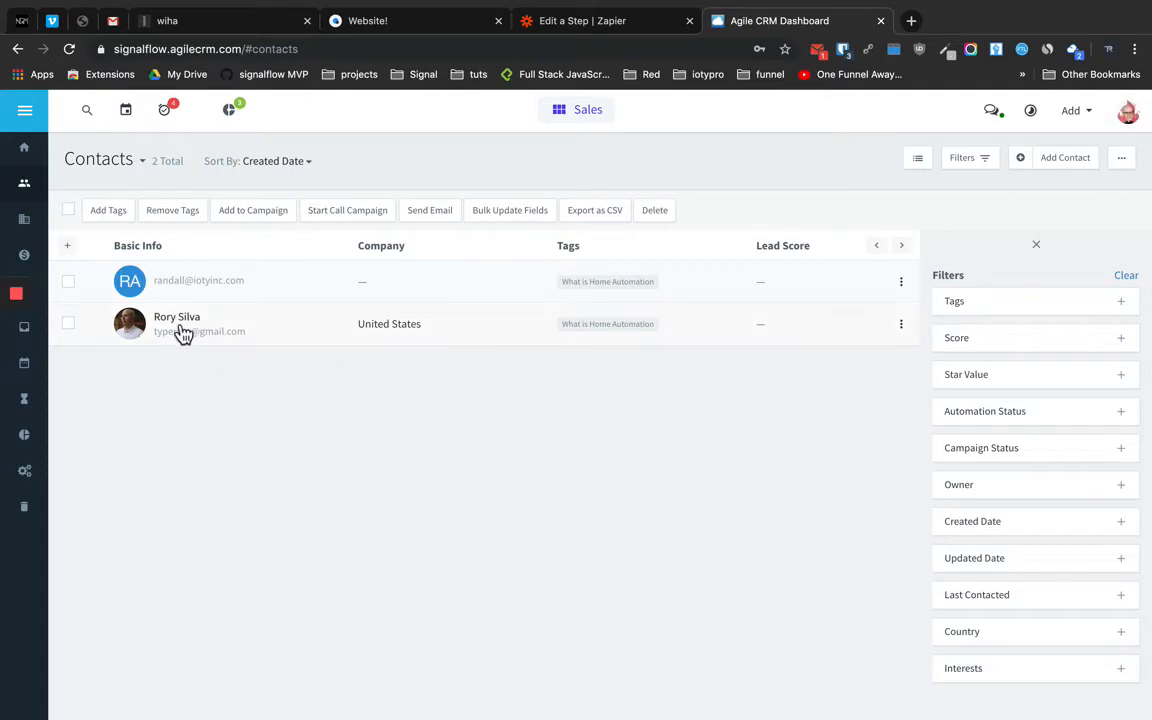
mouse_move(199, 340)
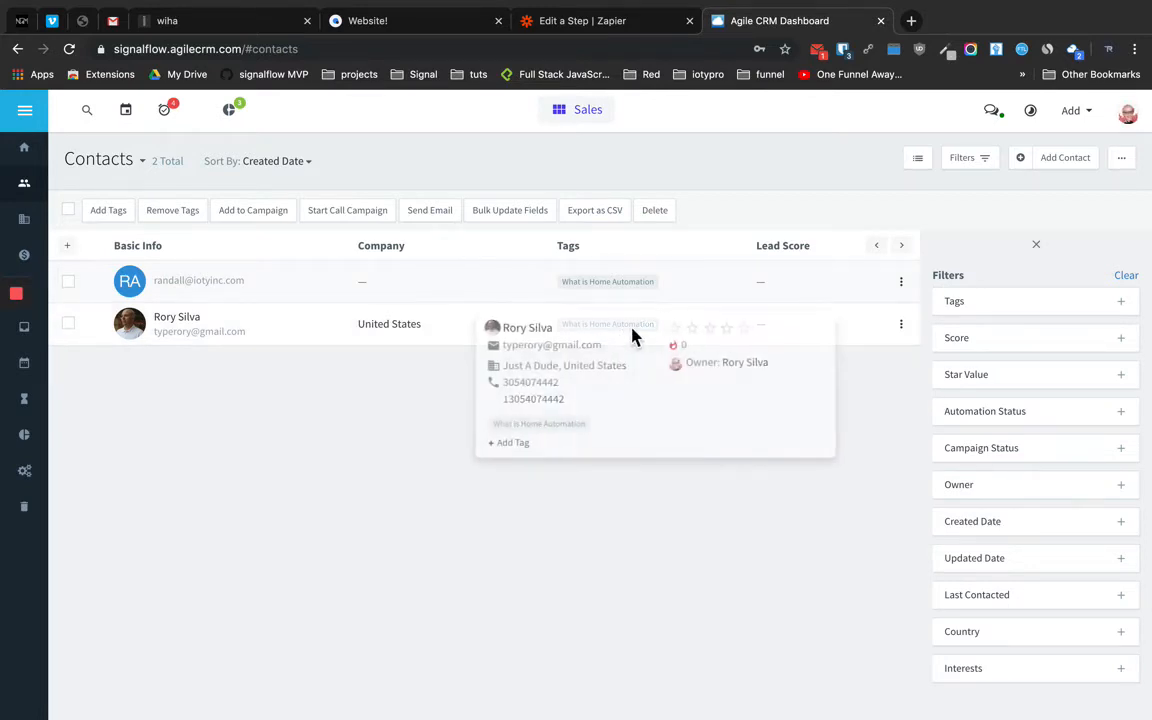
click(210, 24)
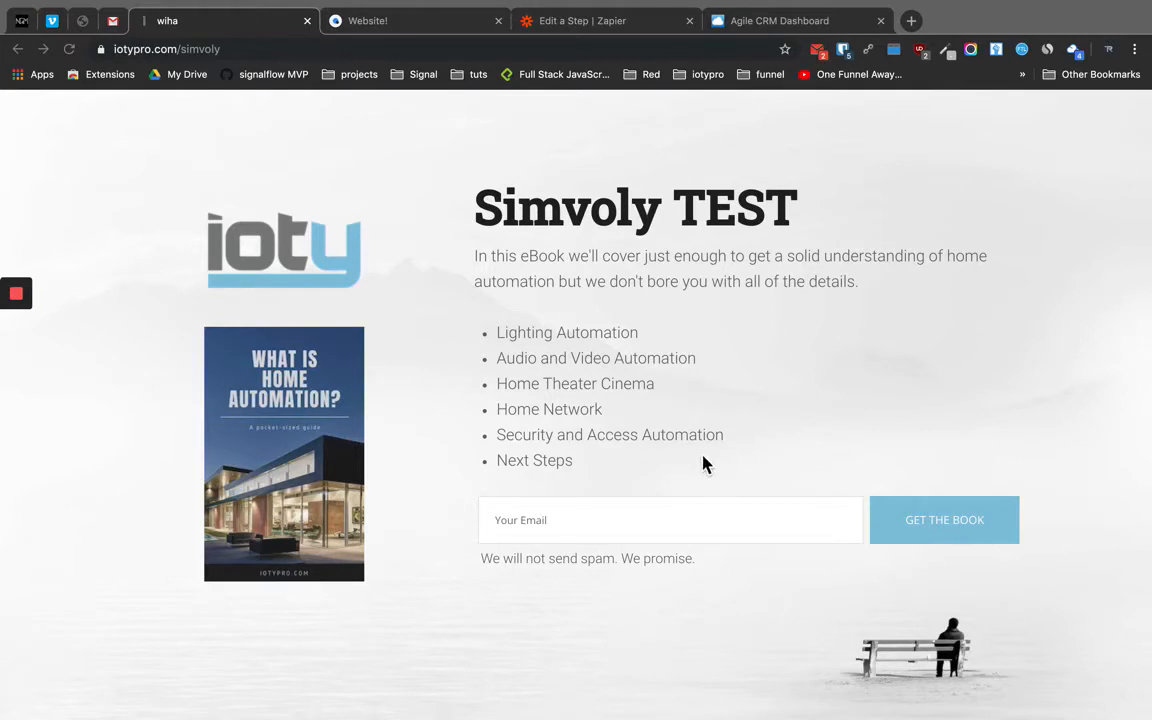
Submit a test email via GET THE BOOK on Simvoly TEST, then return to Agile CRM contacts
click(571, 523)
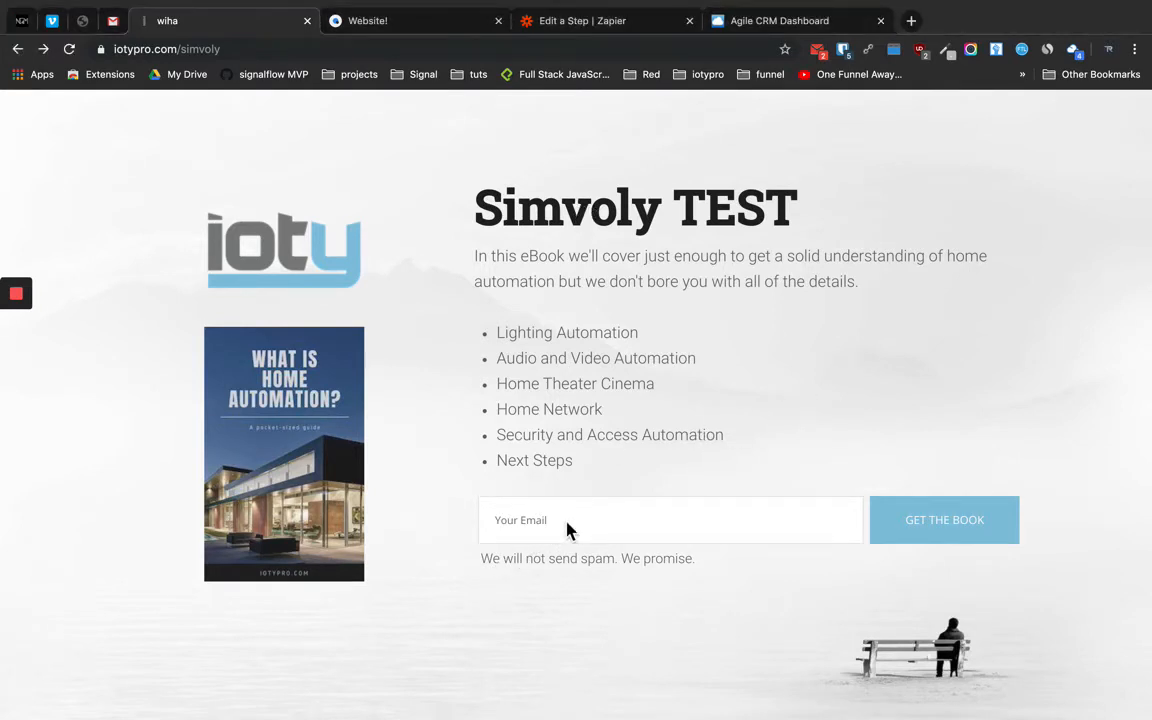
click(908, 538)
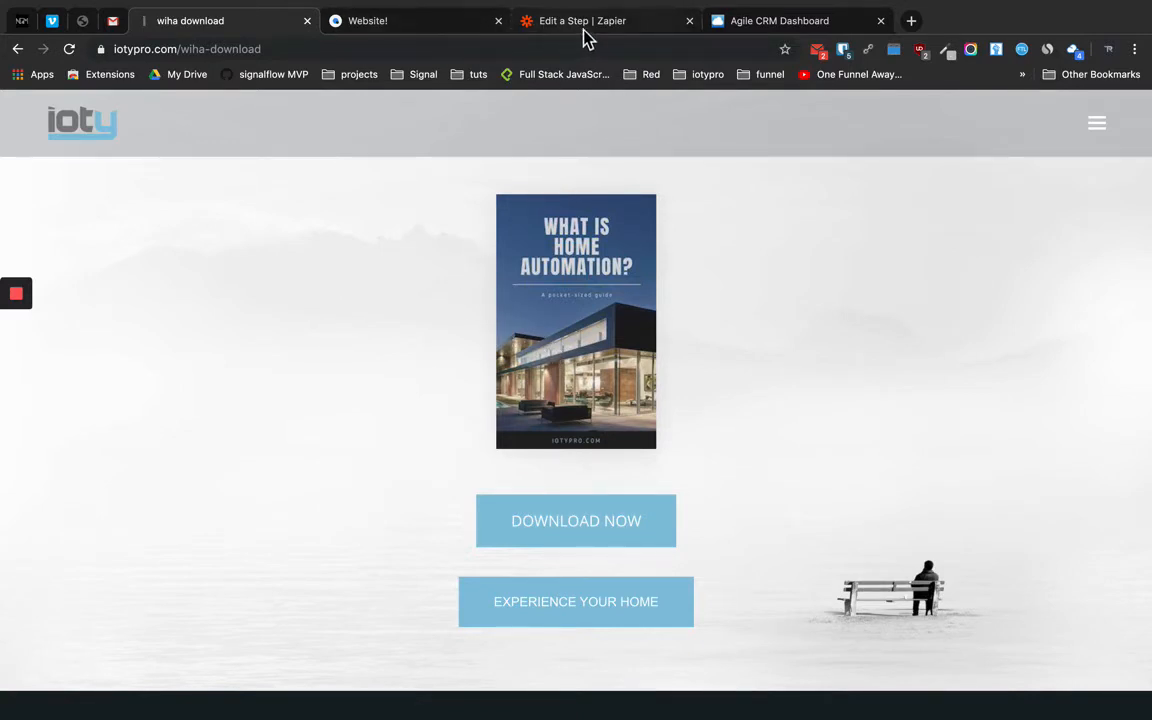
click(784, 28)
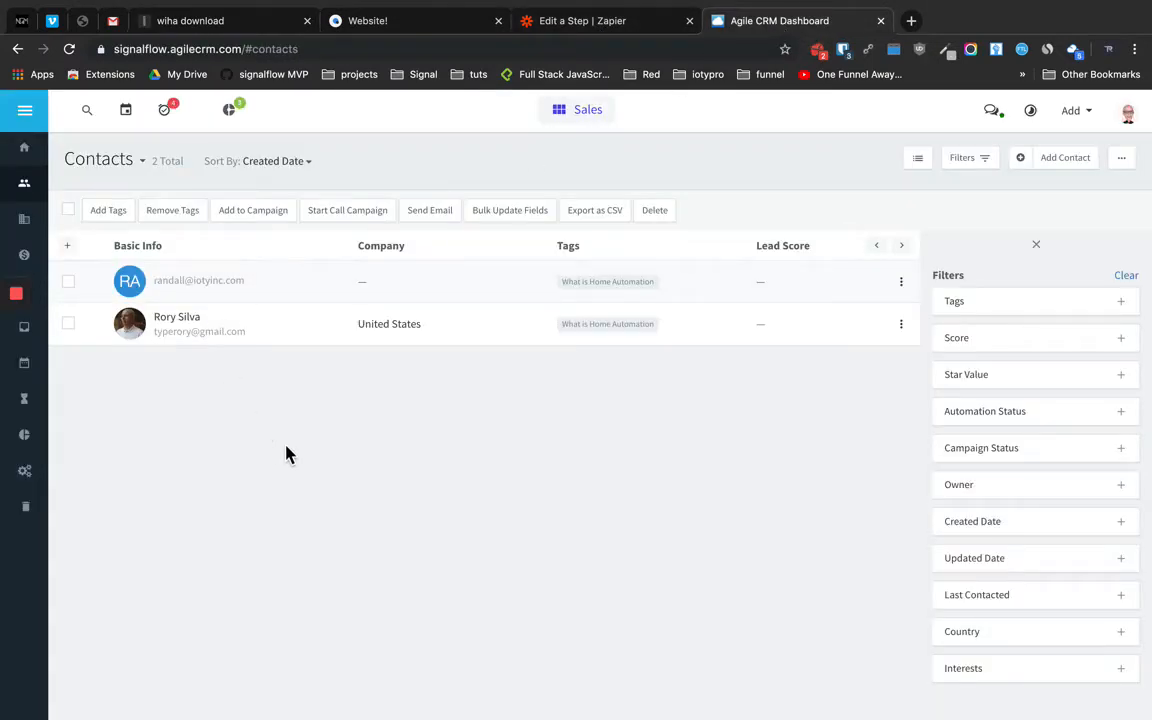
Reload the Contacts list to see the new 'Simvoly Test Form' contact, bringing the total to 3
key(super+r)
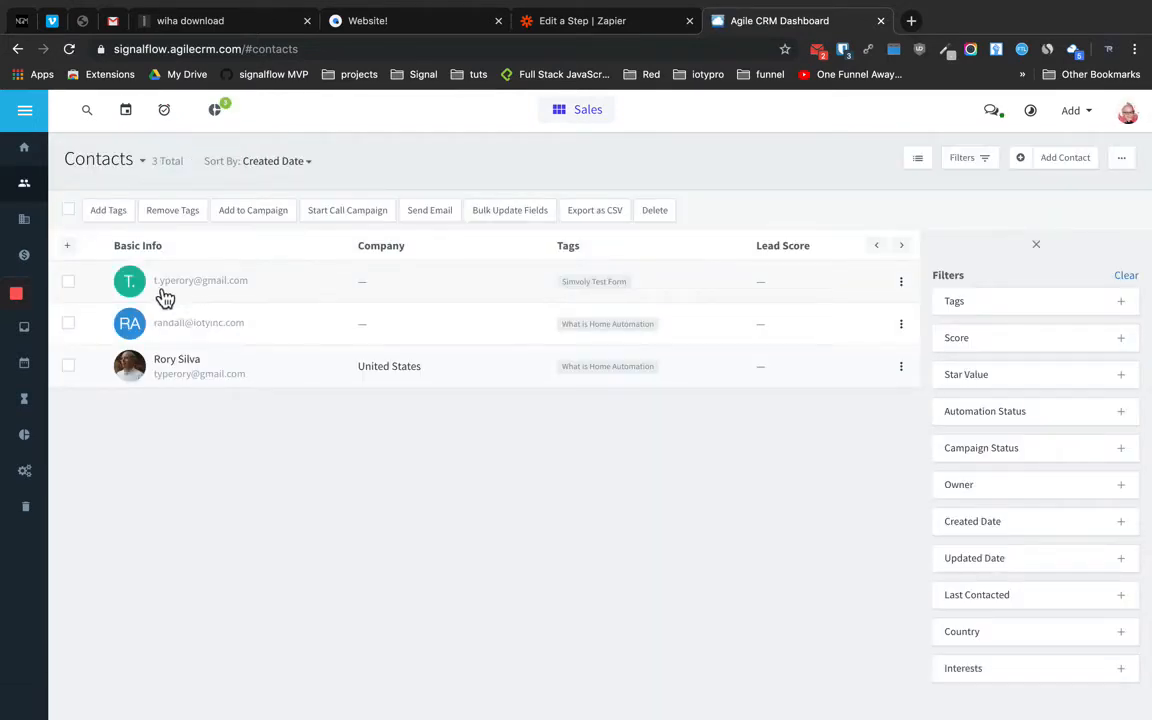
mouse_move(160, 300)
Check that the Simvoly signup form's subscription name is 'Simvoly Test Form', then return to Agile CRM contacts
click(376, 24)
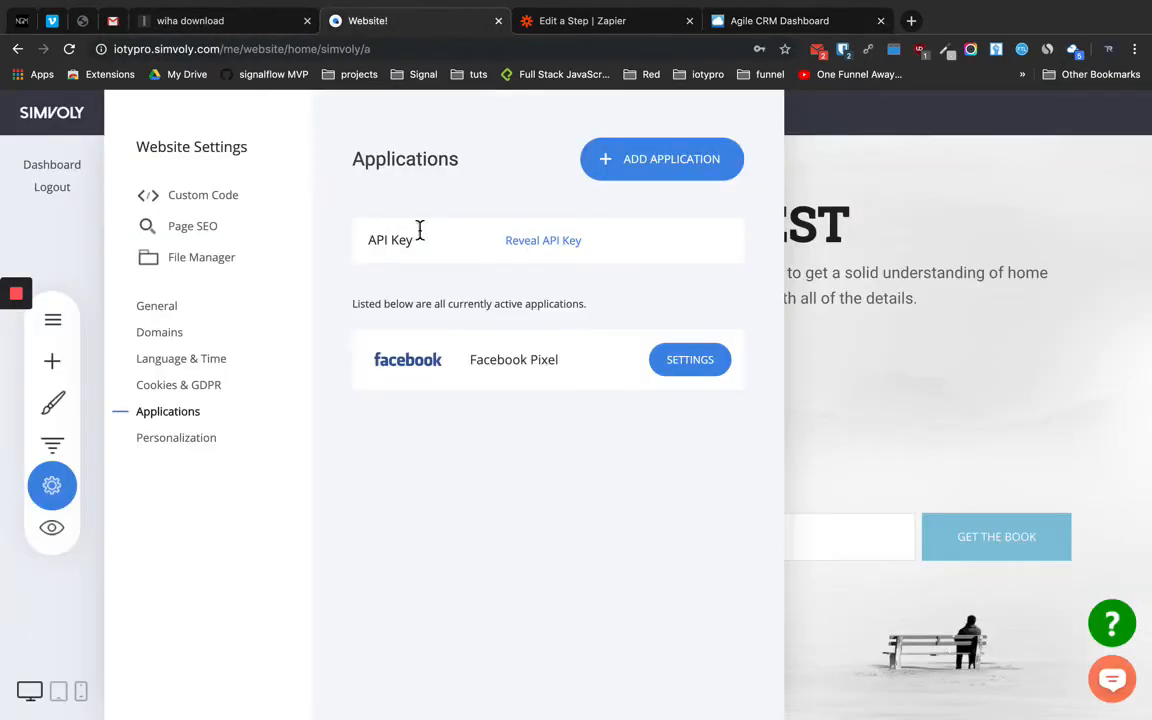
click(844, 414)
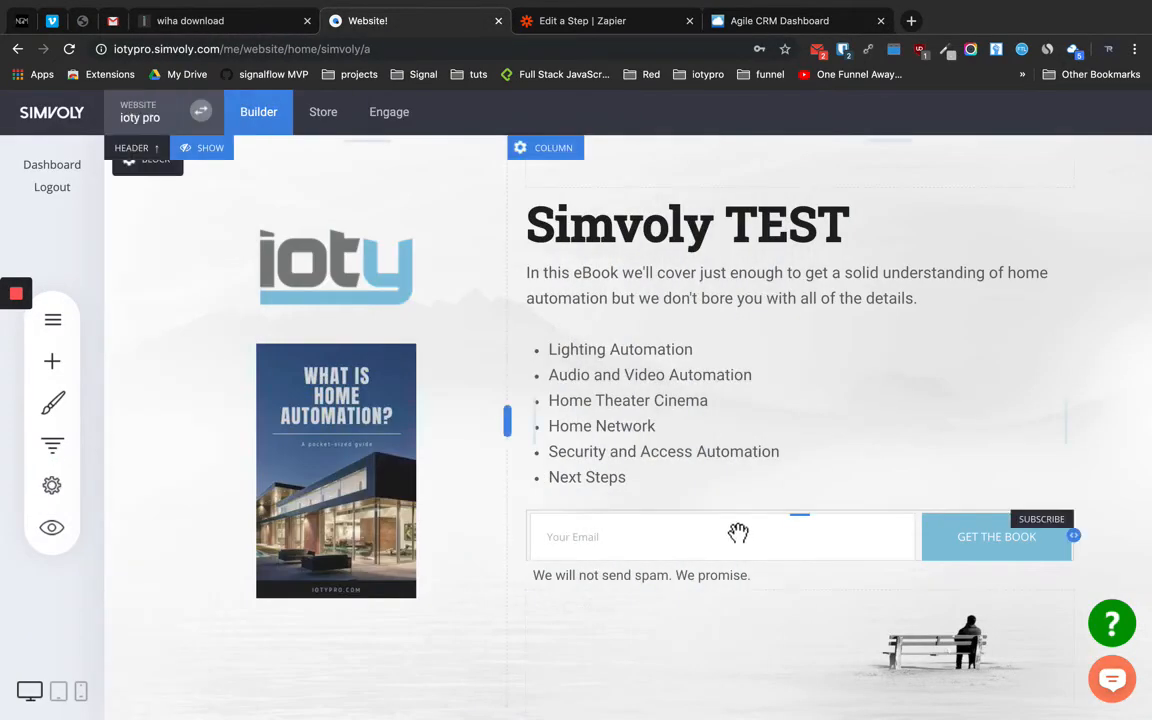
click(631, 489)
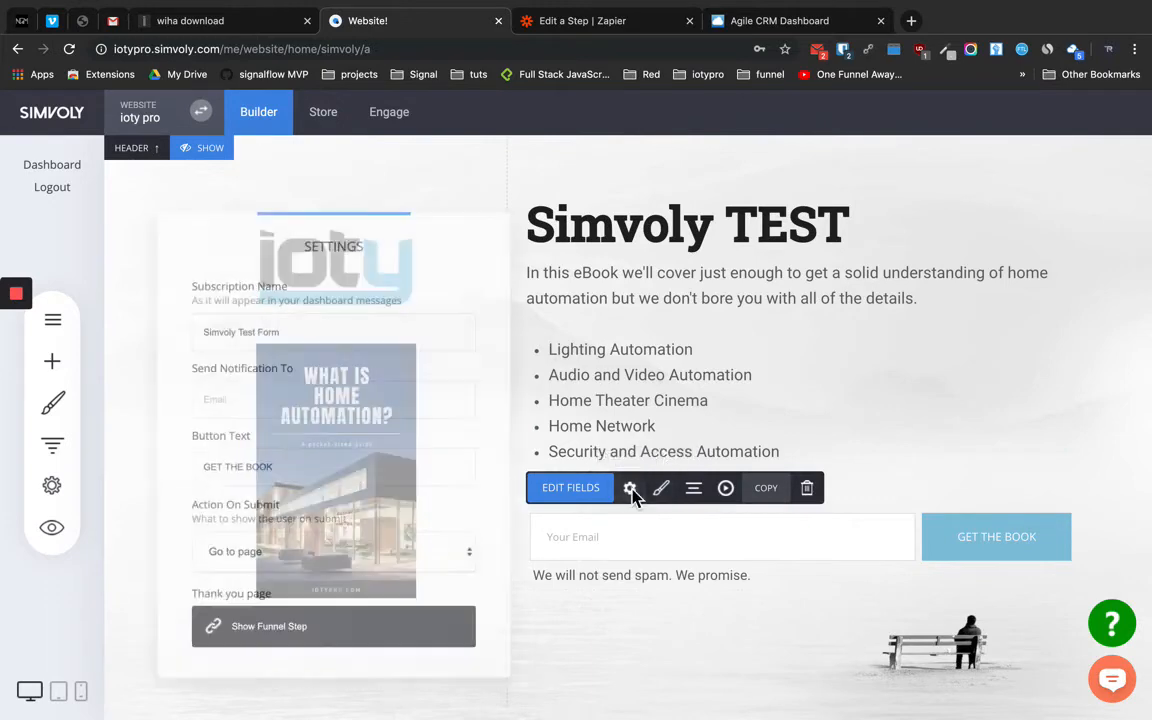
click(819, 391)
click(735, 28)
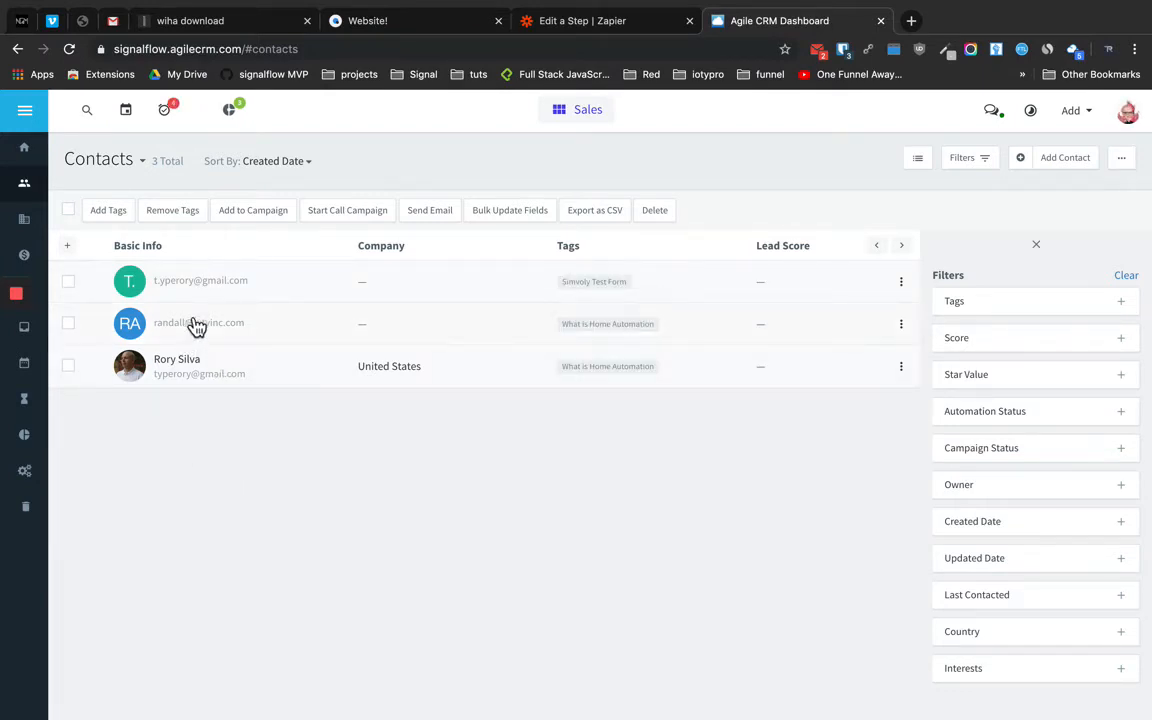
mouse_move(188, 291)
mouse_move(603, 290)
click(26, 118)
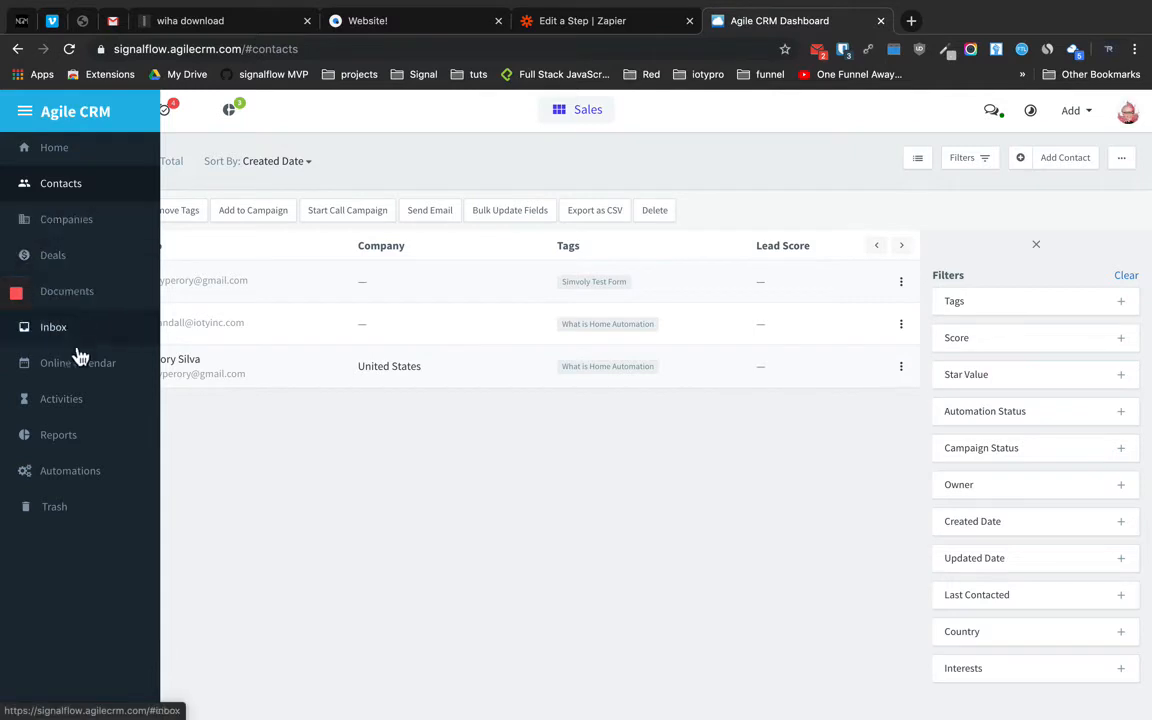
Switch to the Marketing module and open the Email Templates list
click(580, 115)
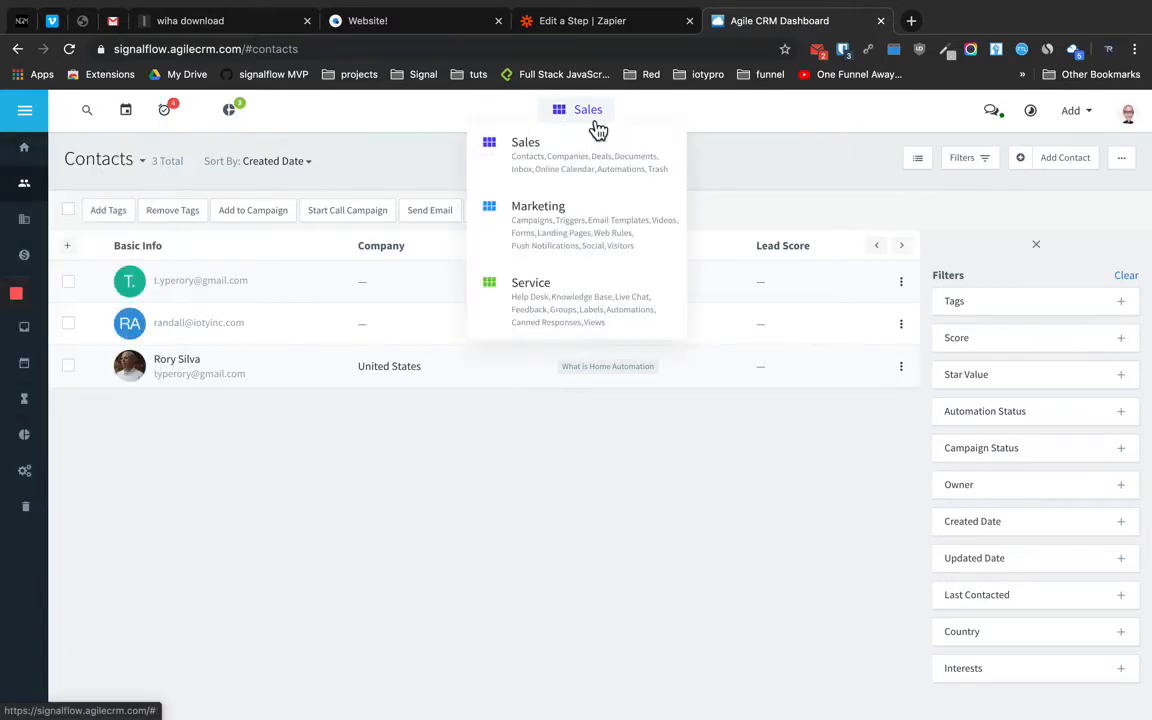
click(563, 215)
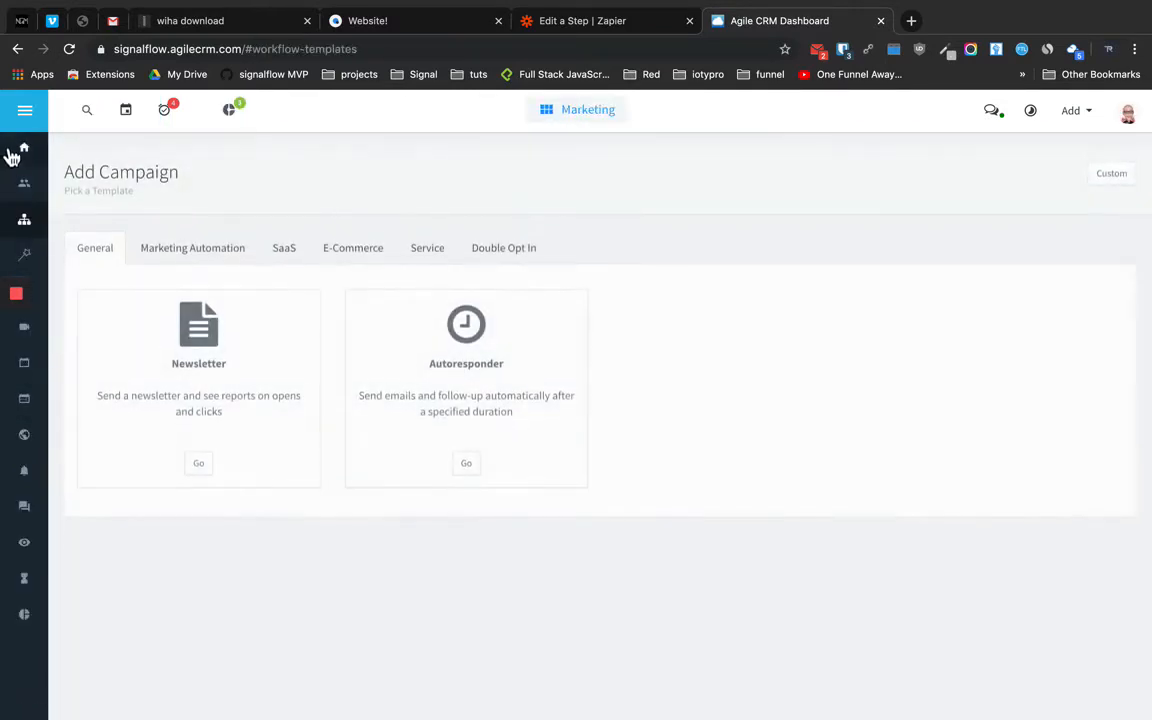
mouse_move(36, 121)
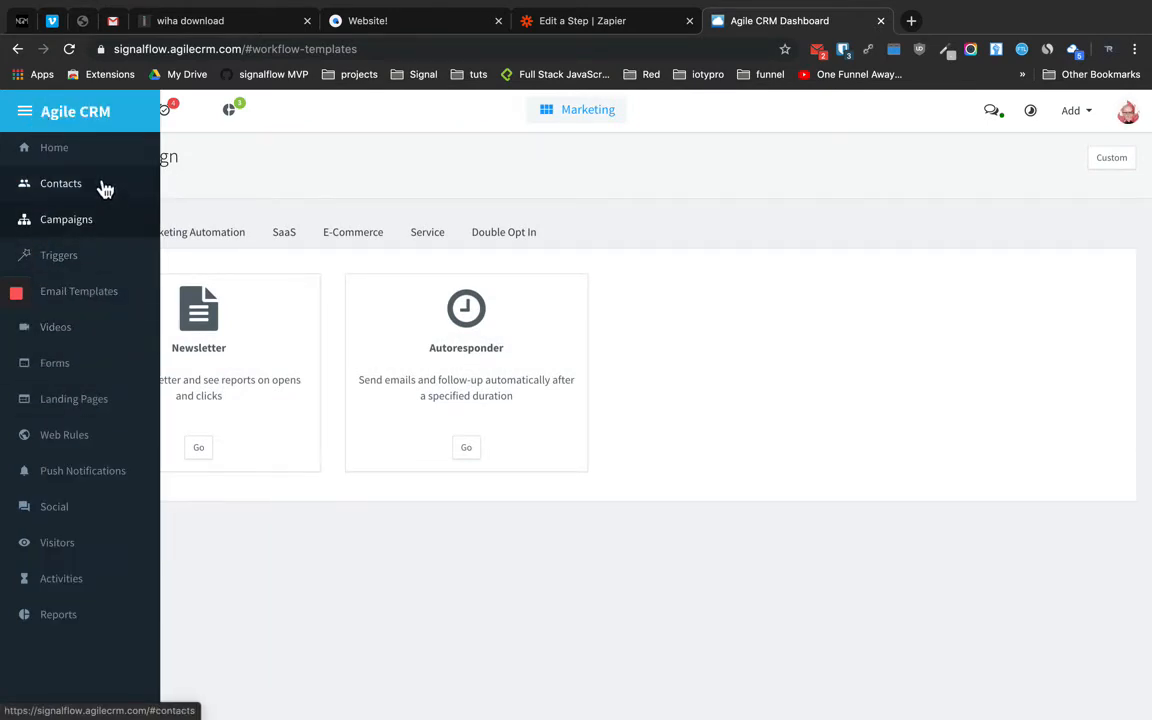
click(68, 298)
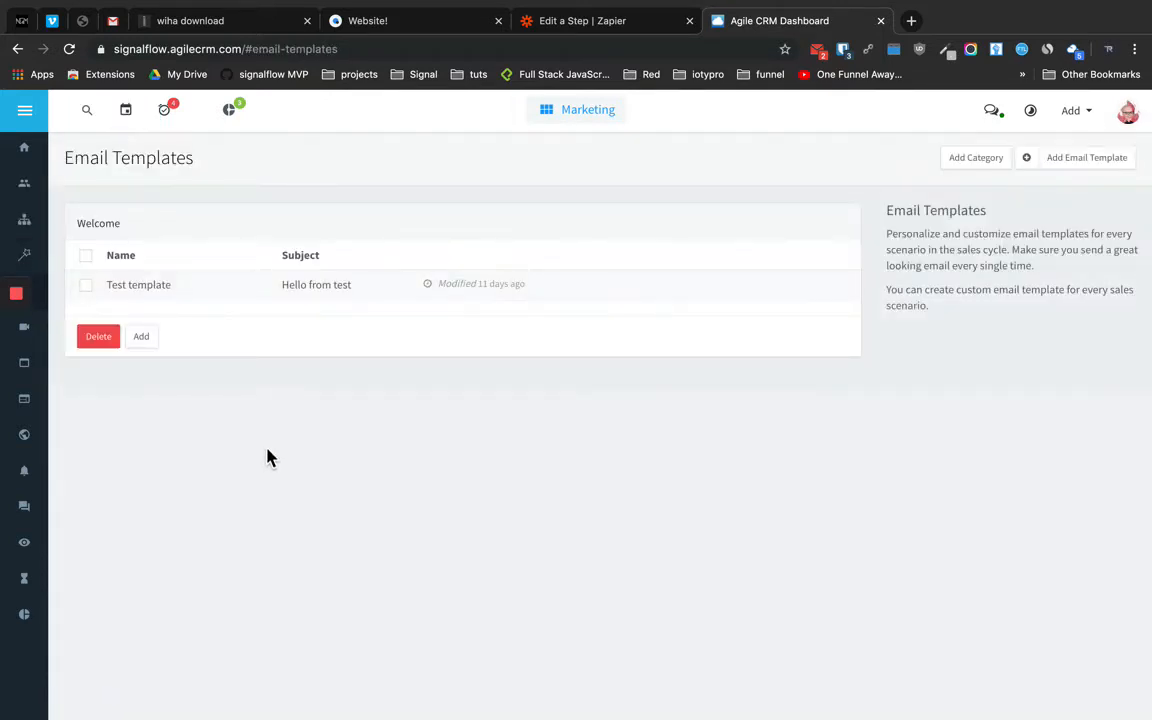
Add a new email template based on the Celebrations Merry Christmas design
click(145, 340)
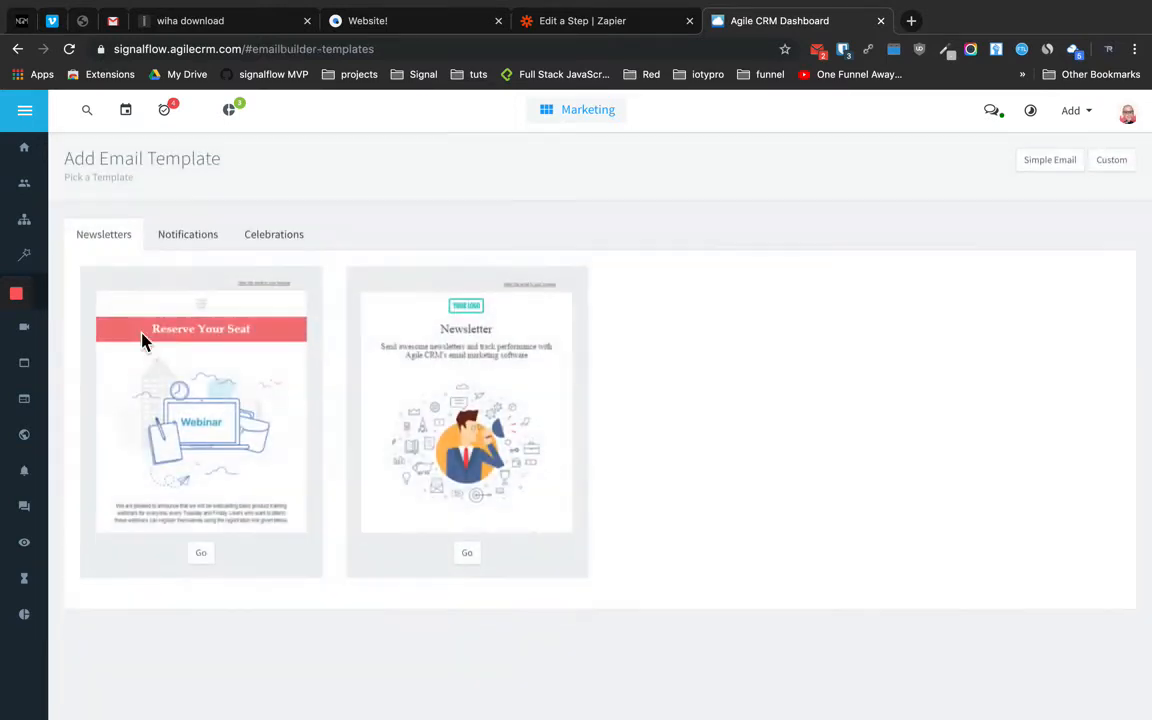
click(189, 237)
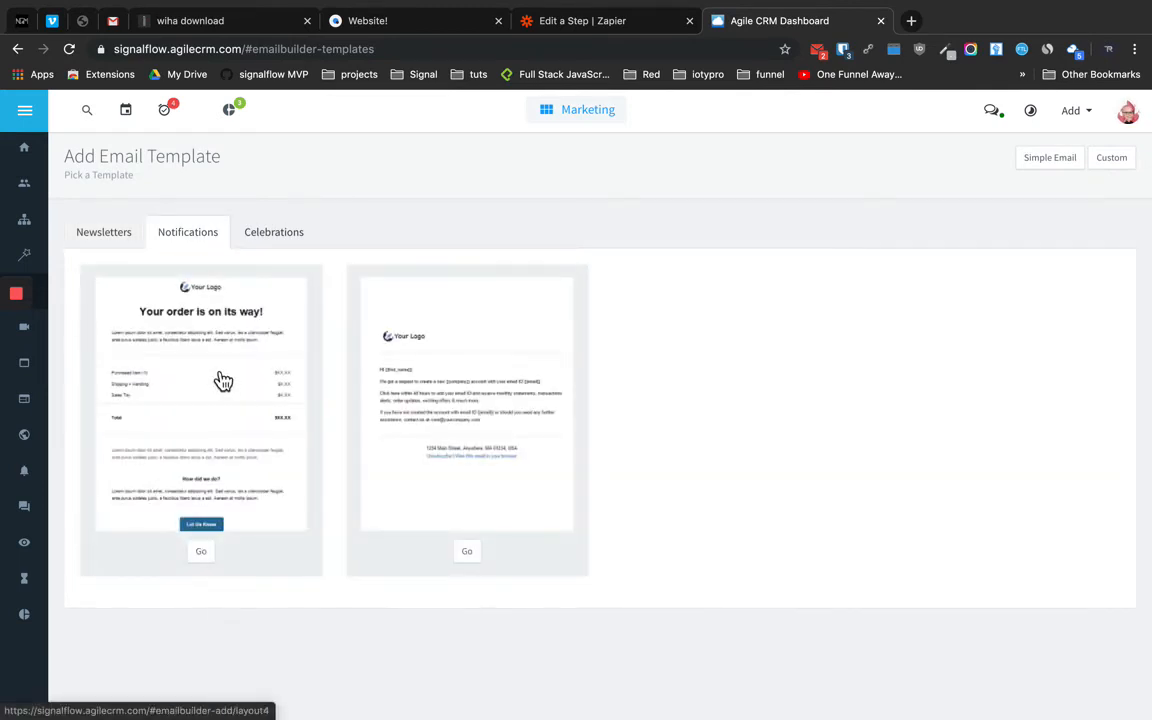
click(277, 236)
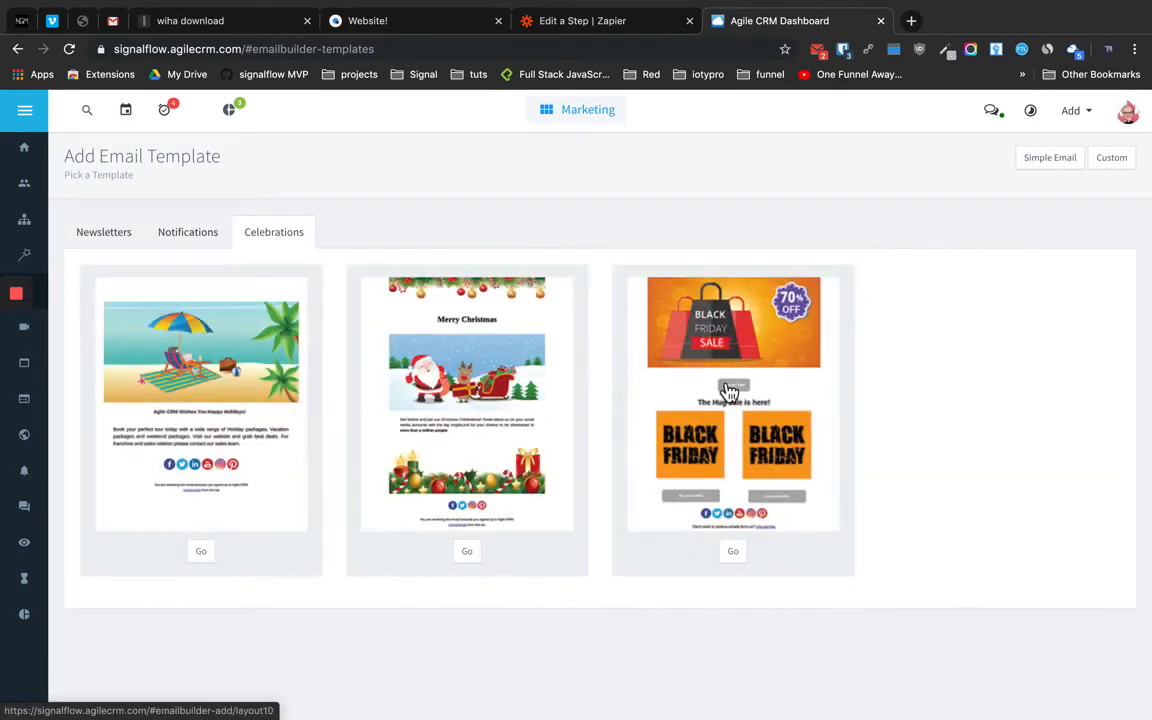
click(470, 556)
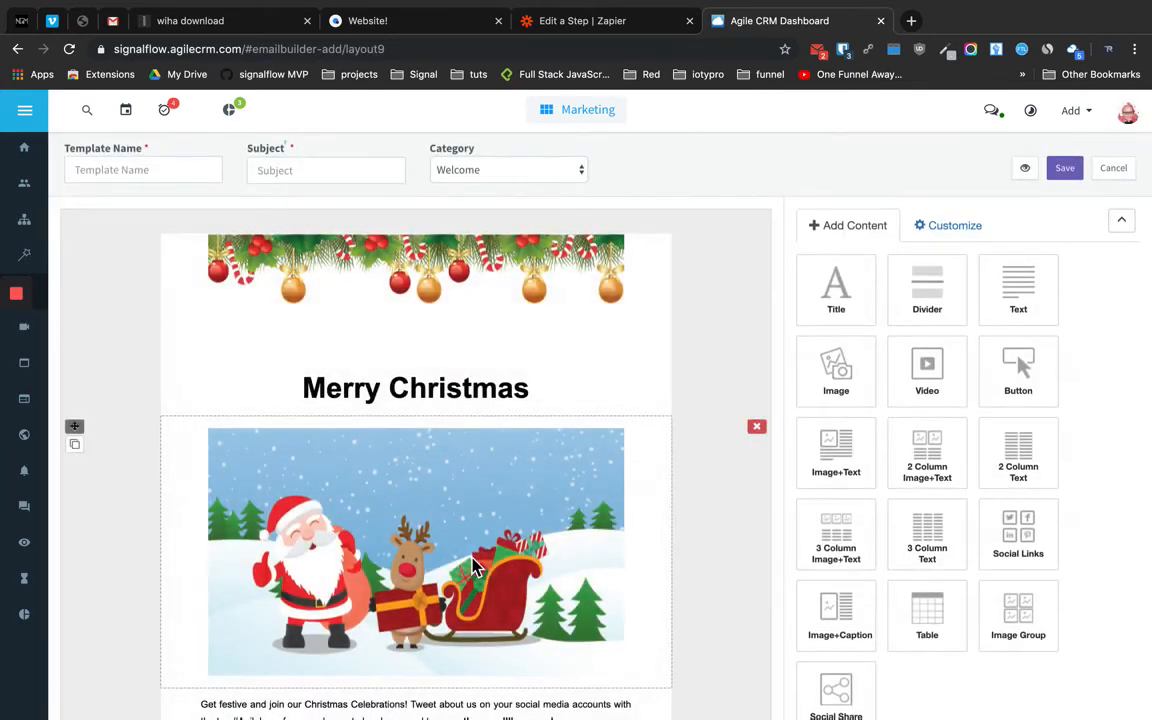
Extend the heading to read 'Merry Christmas from Simvoly!'
click(555, 400)
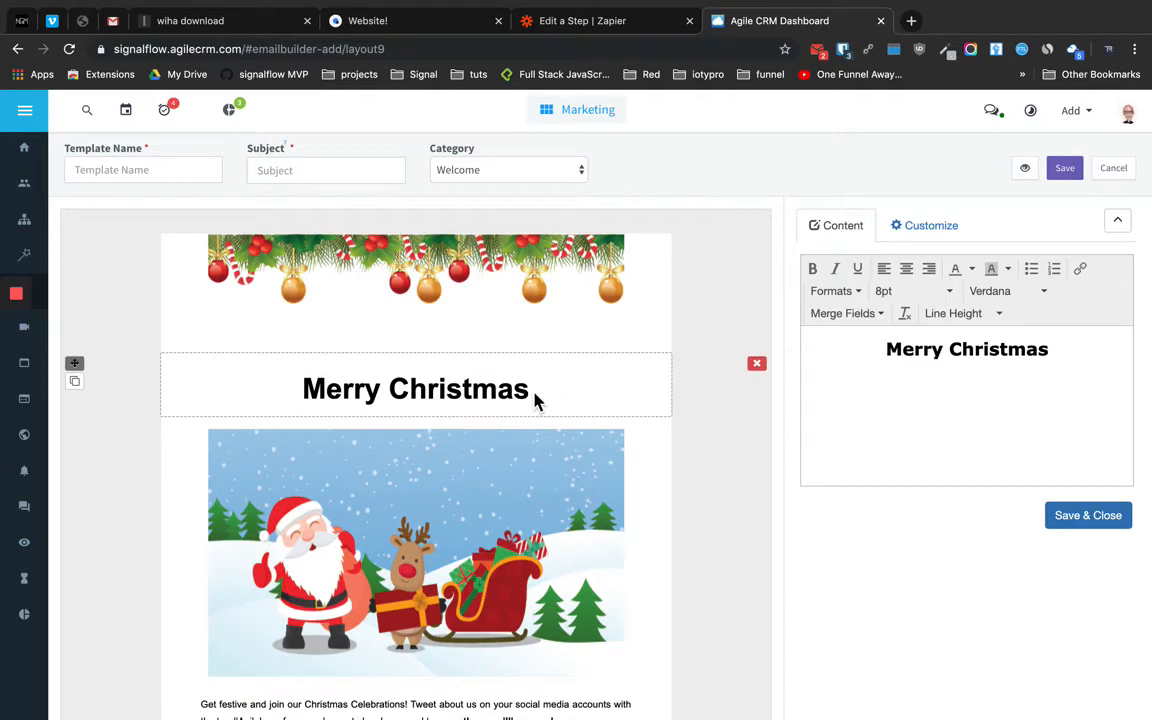
click(1049, 351)
text(fr)
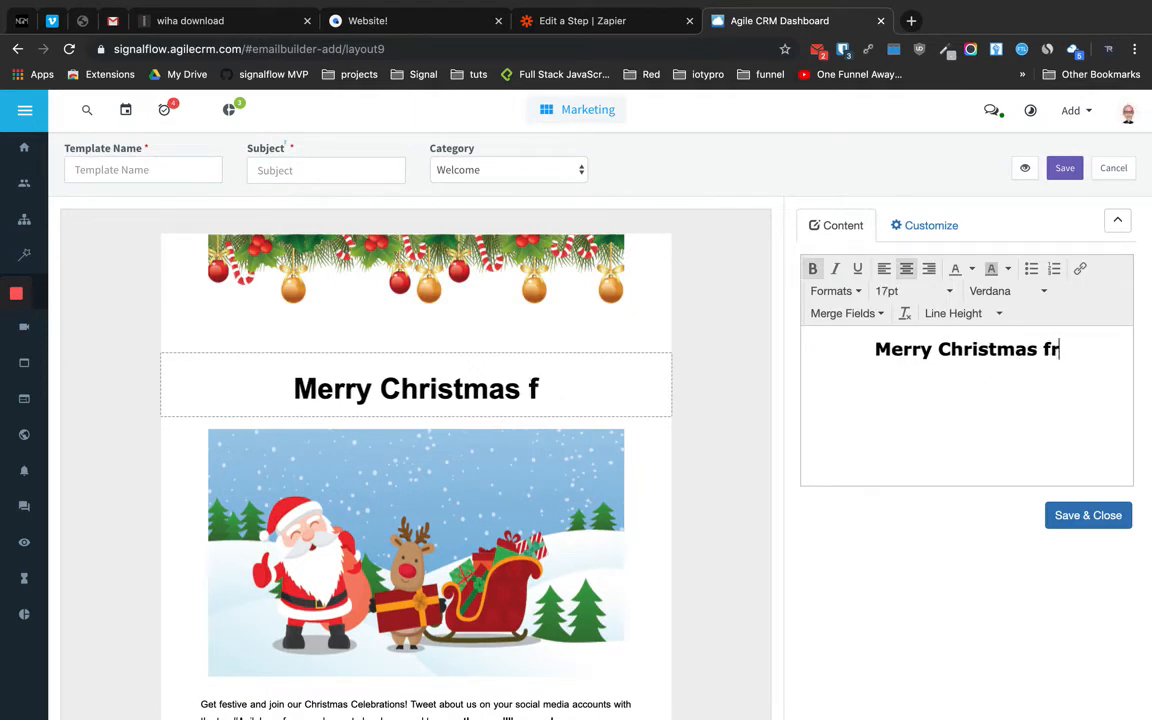
text(om Simvo)
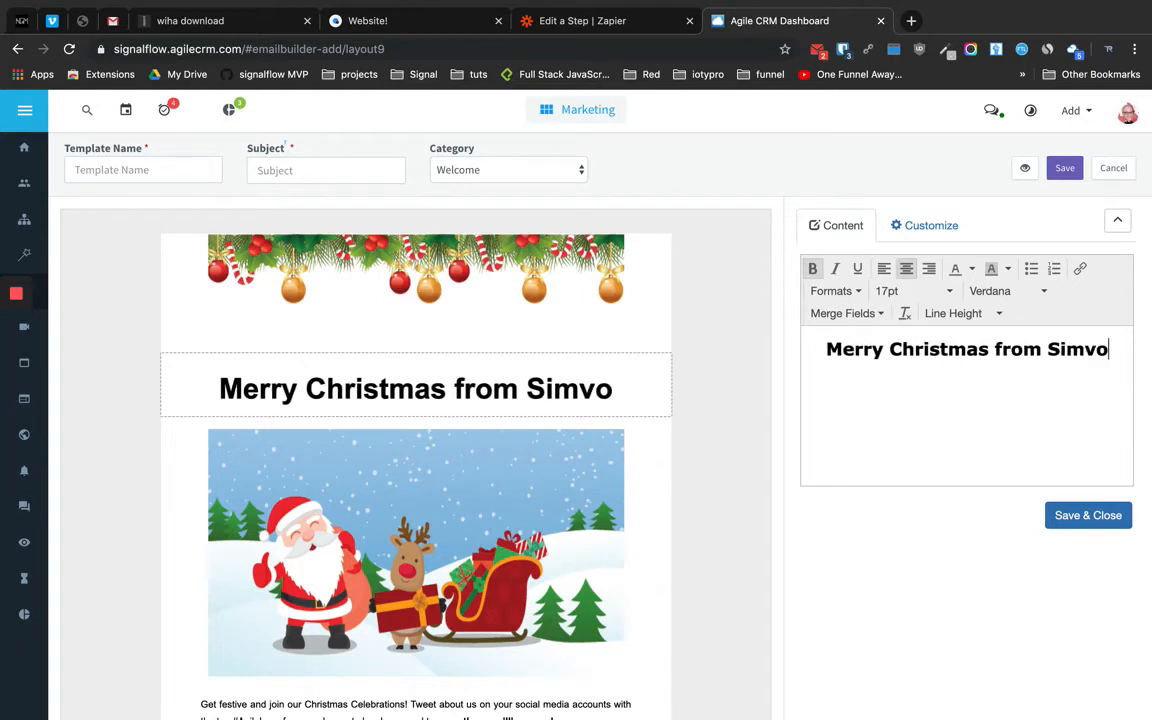
text(ly!)
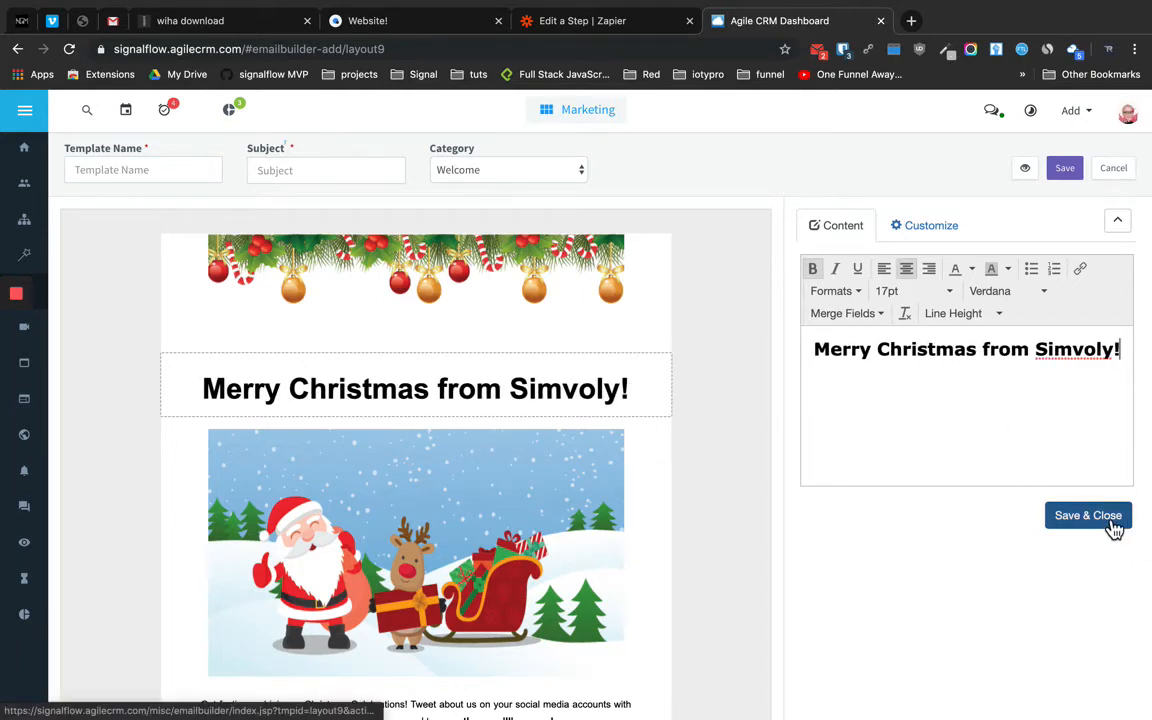
Name the template 'Simvoly Test Email' with subject 'Merry Christmas from Simvoly'
click(110, 181)
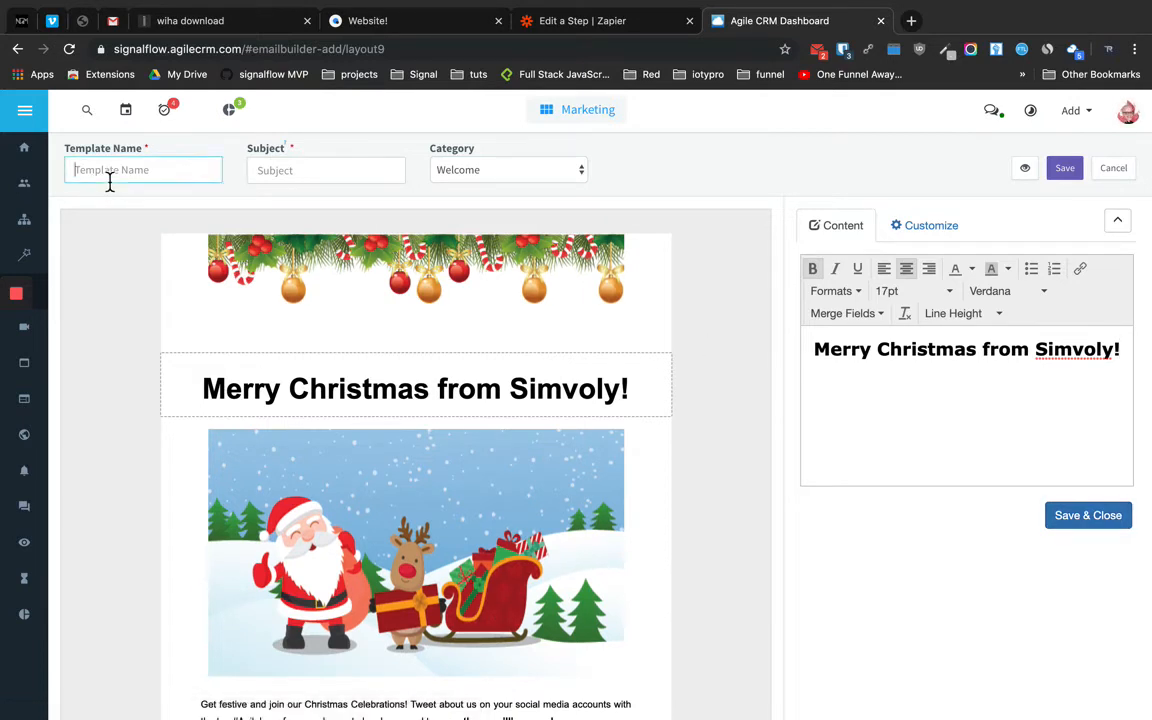
text(Simvoly Test Emai)
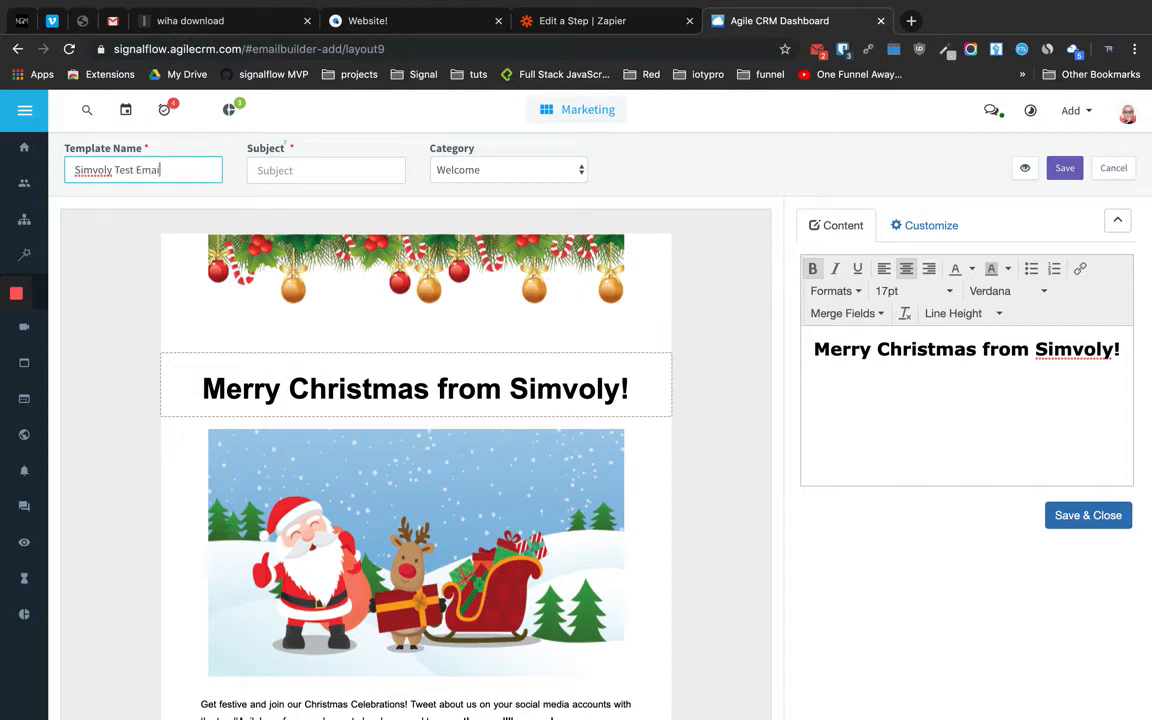
text(l)
click(305, 170)
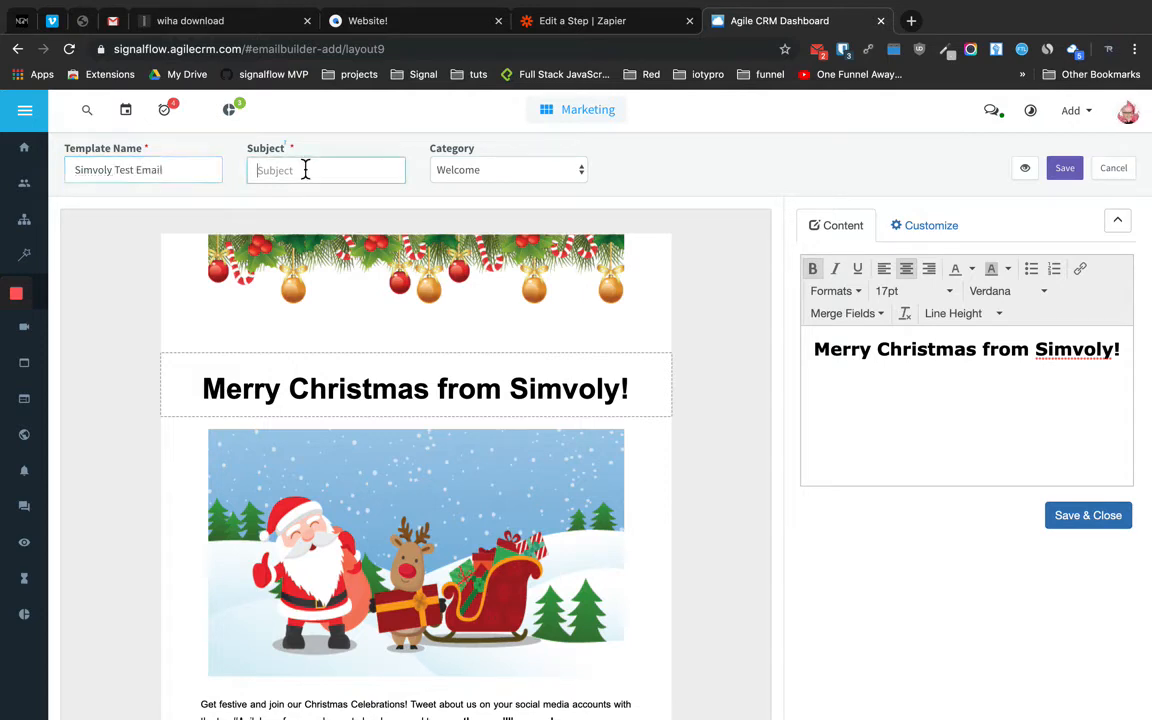
text(Merry Christmas from)
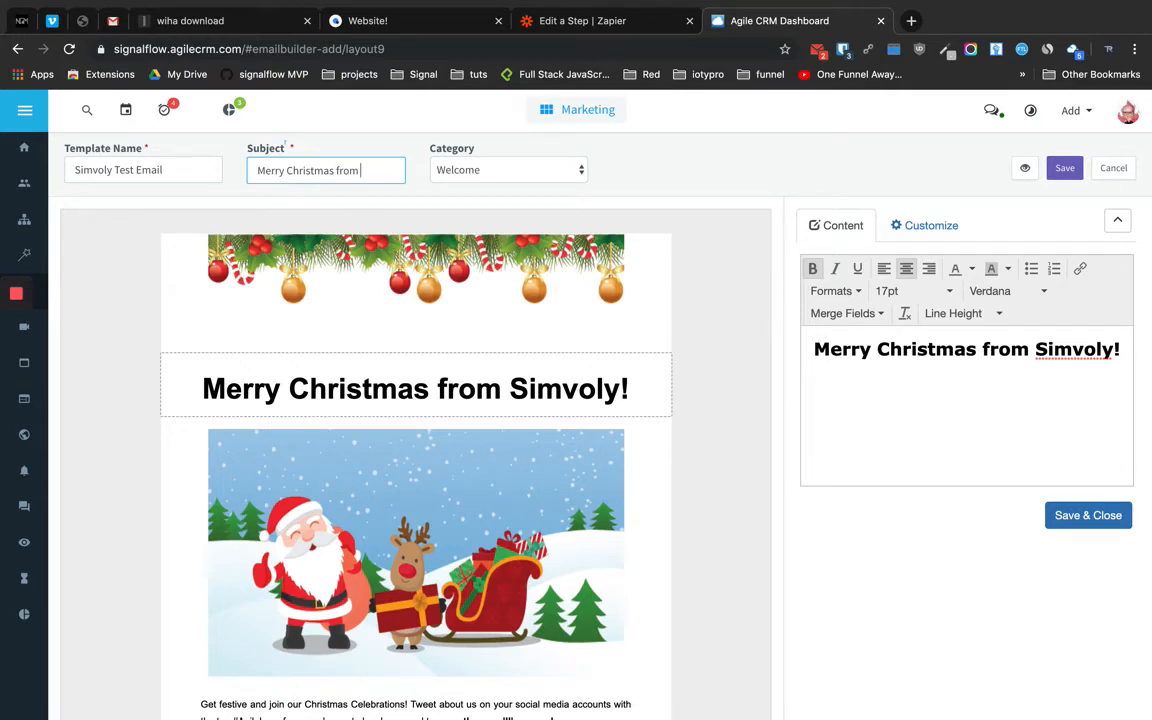
text(oly)
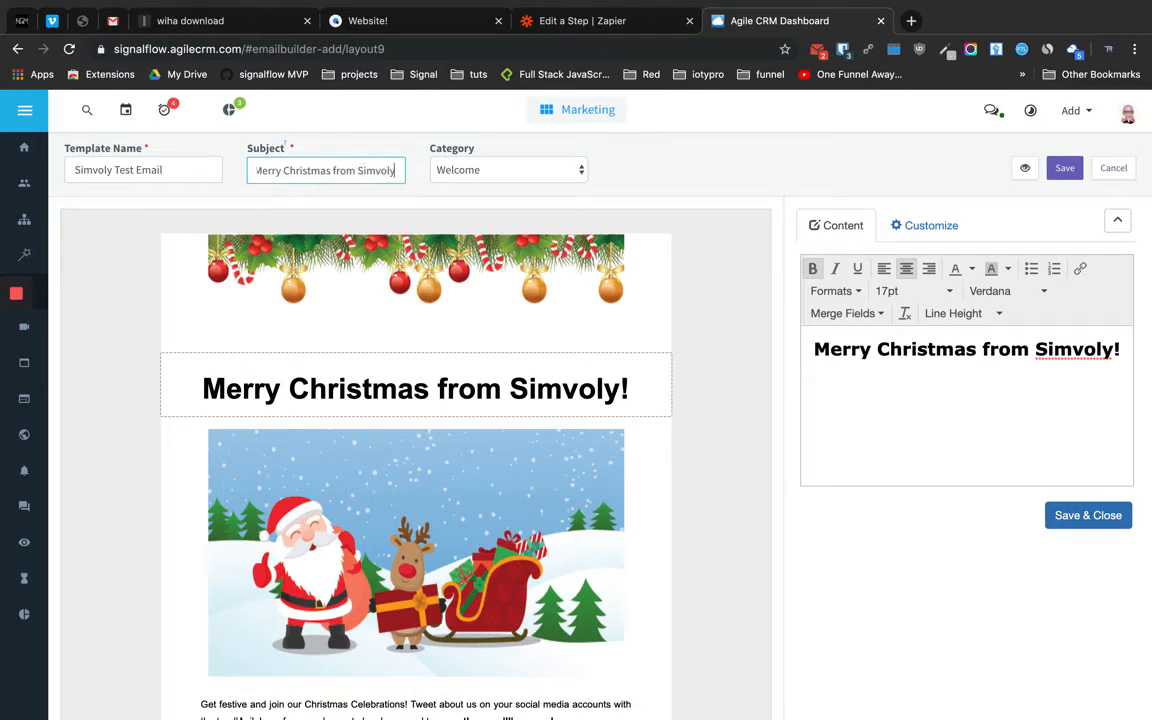
Keep the category as Welcome and save the email template
click(503, 175)
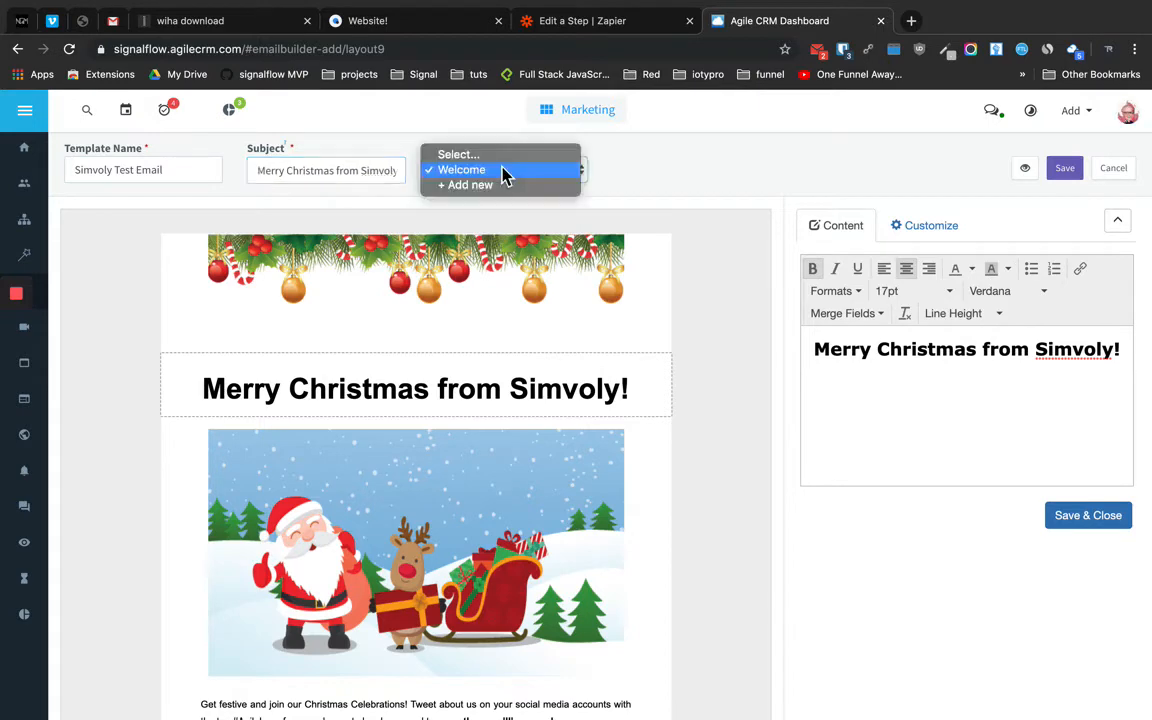
click(502, 179)
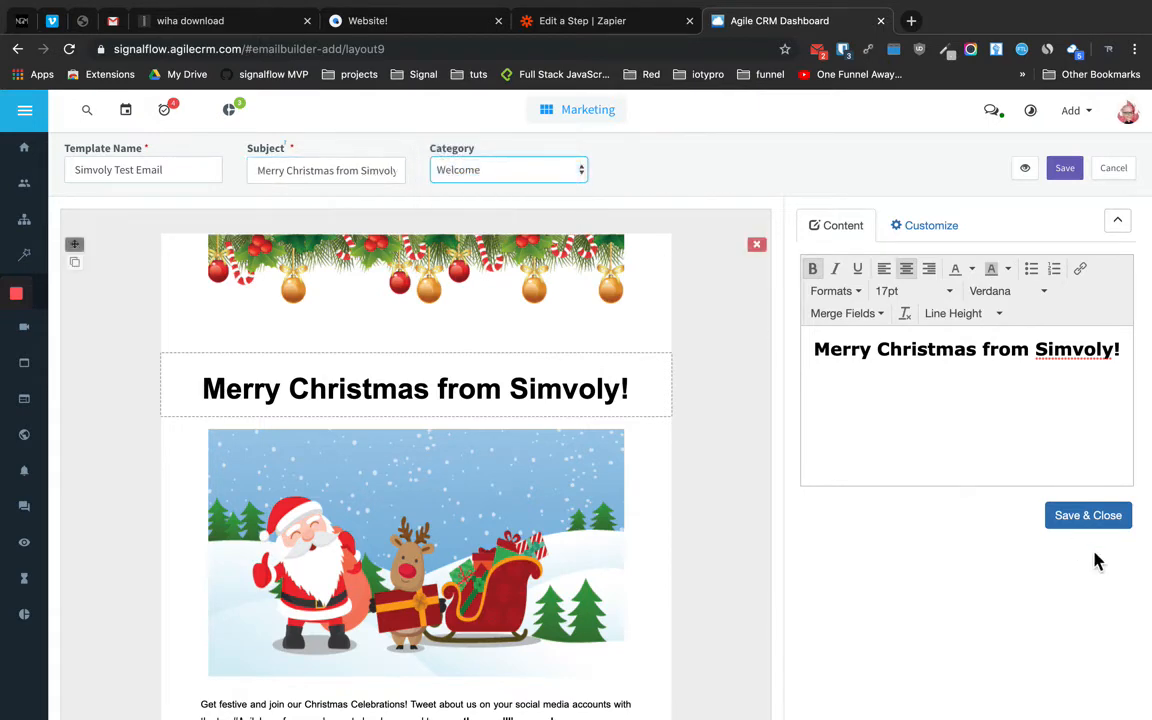
click(1096, 515)
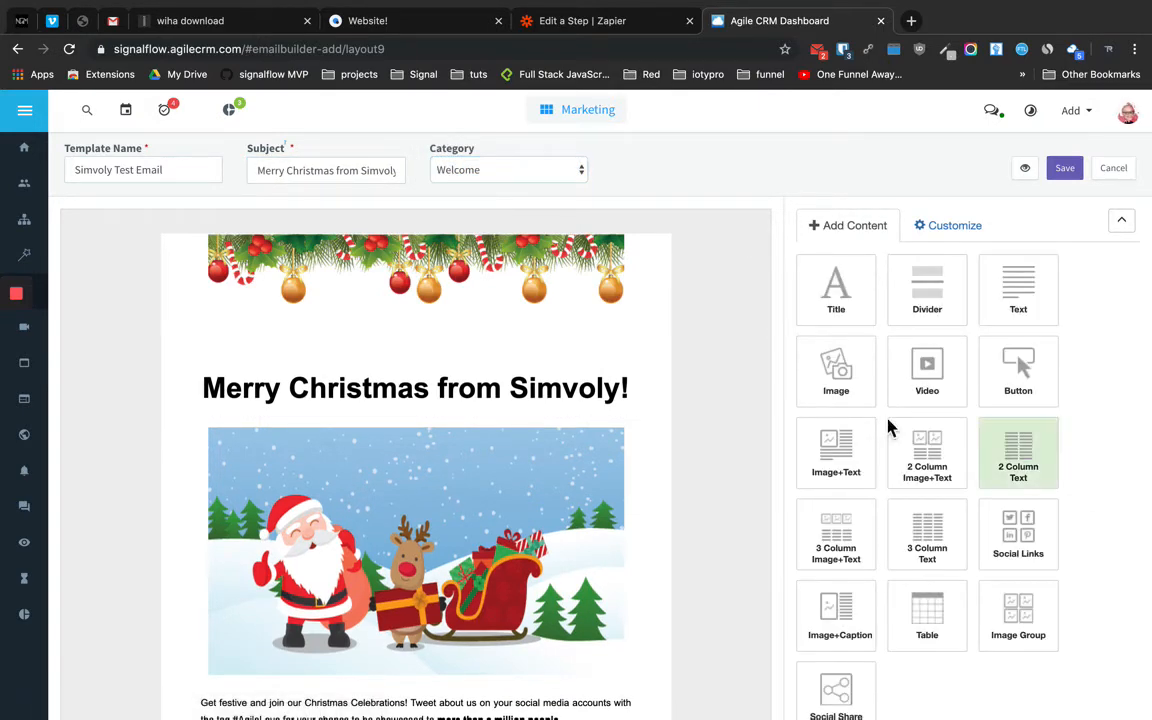
scroll(612, 453, down, 5)
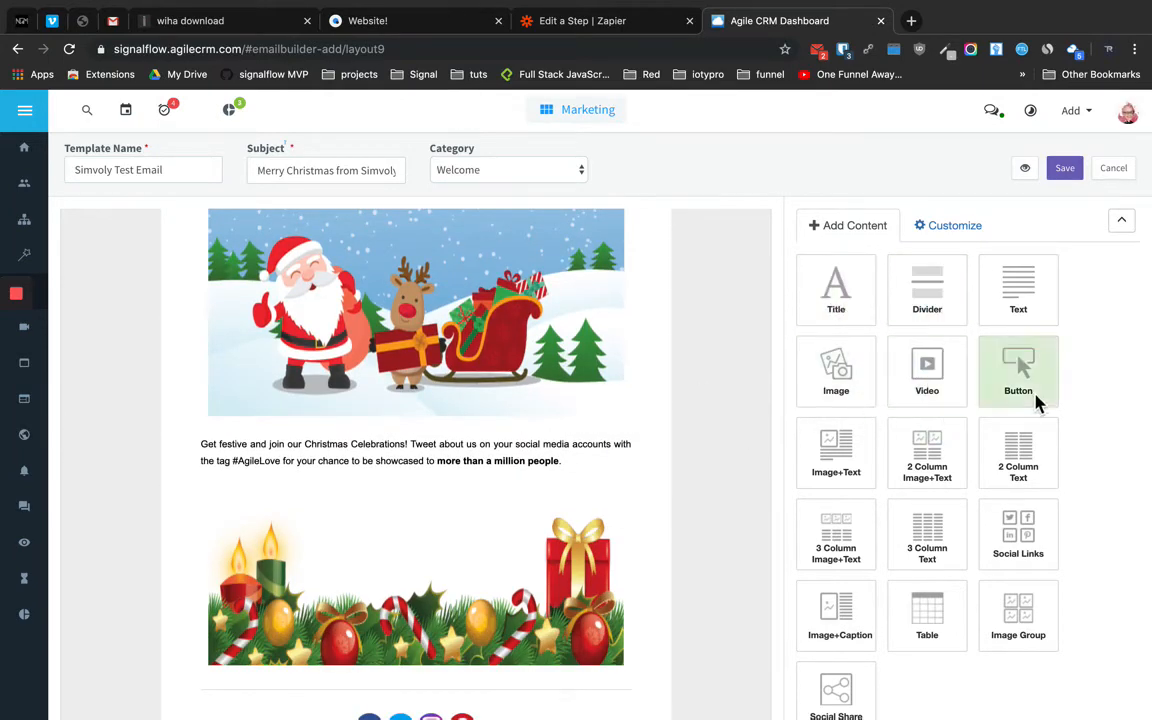
scroll(410, 480, up, 4)
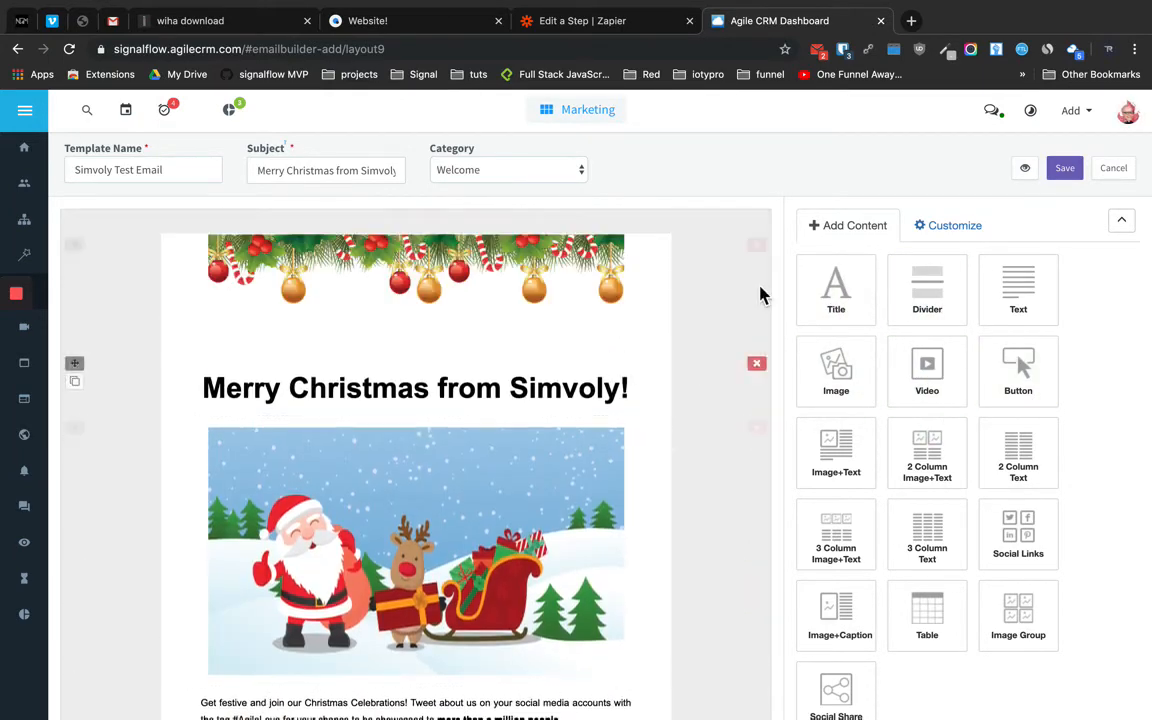
click(1066, 175)
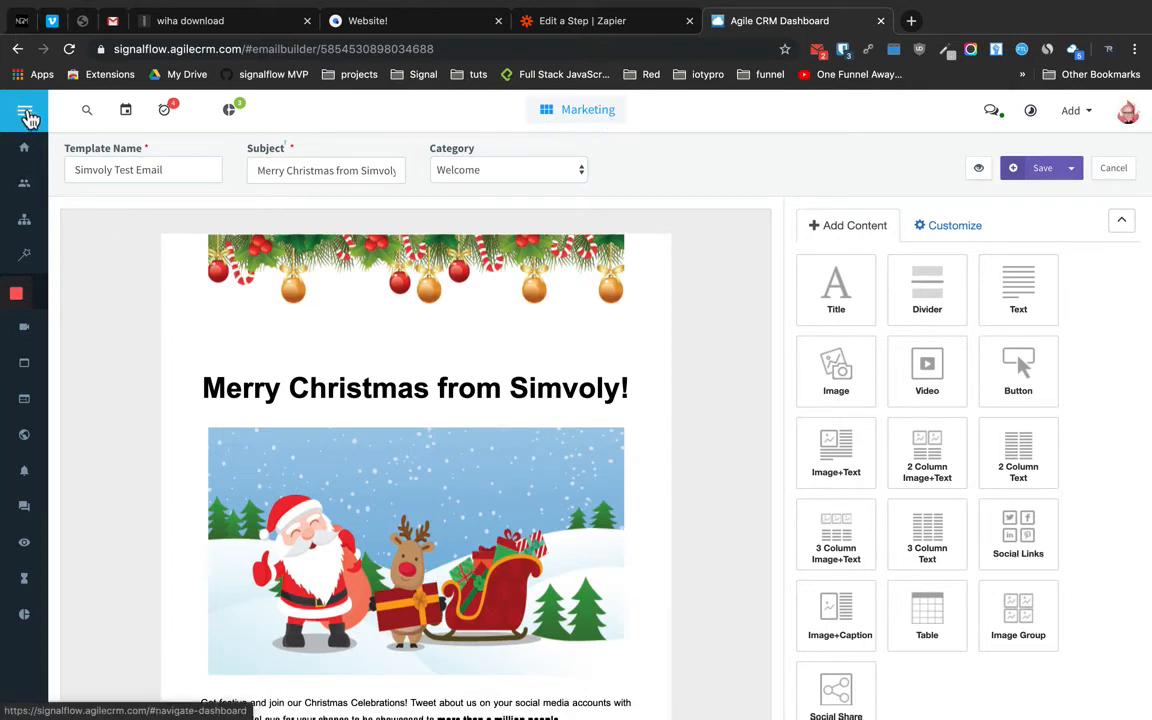
Switch to the Sales area and open the Automations page
mouse_move(30, 118)
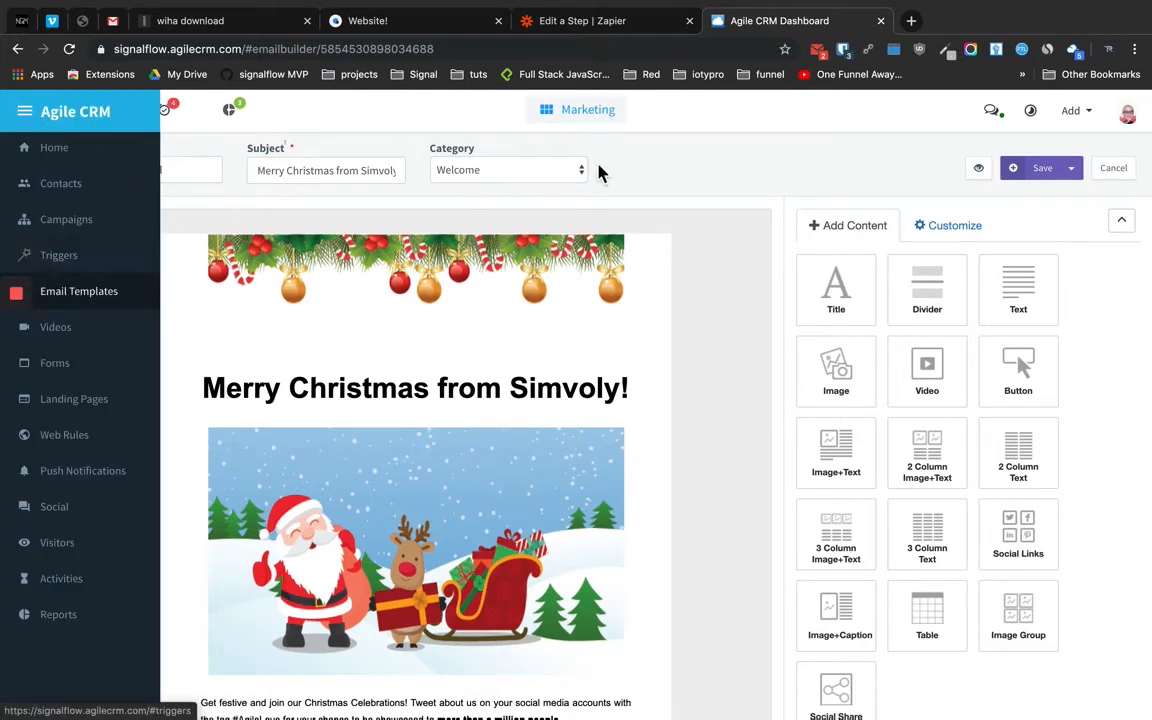
click(591, 119)
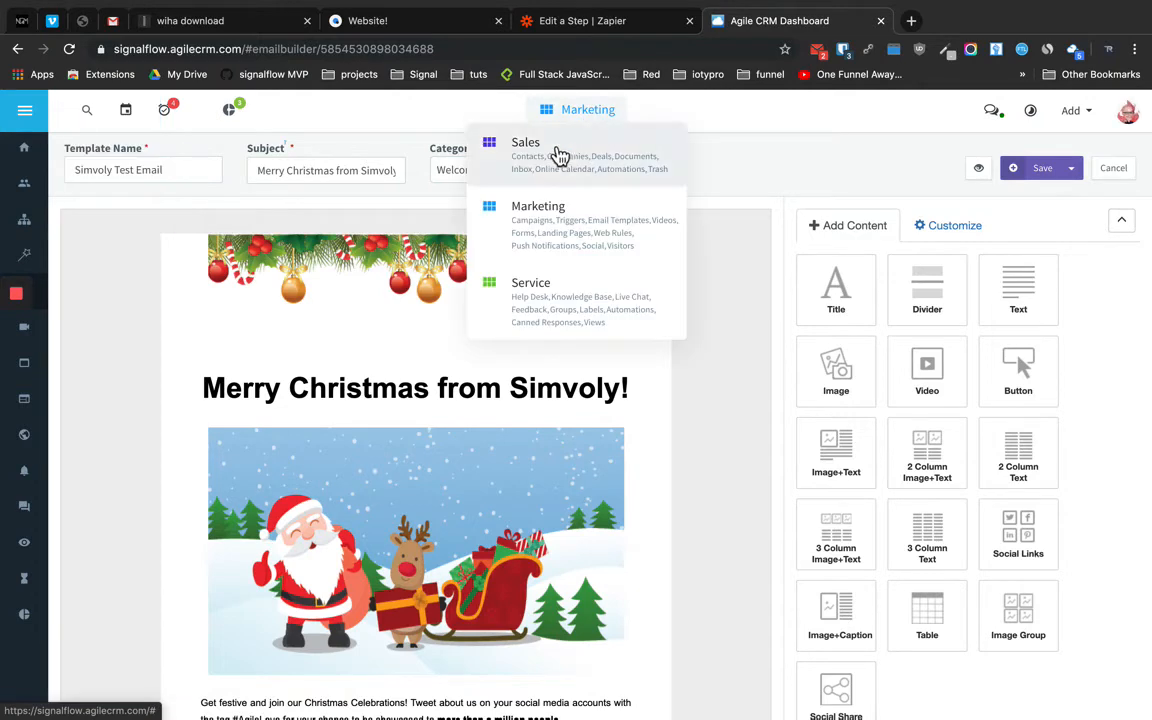
click(556, 153)
mouse_move(30, 118)
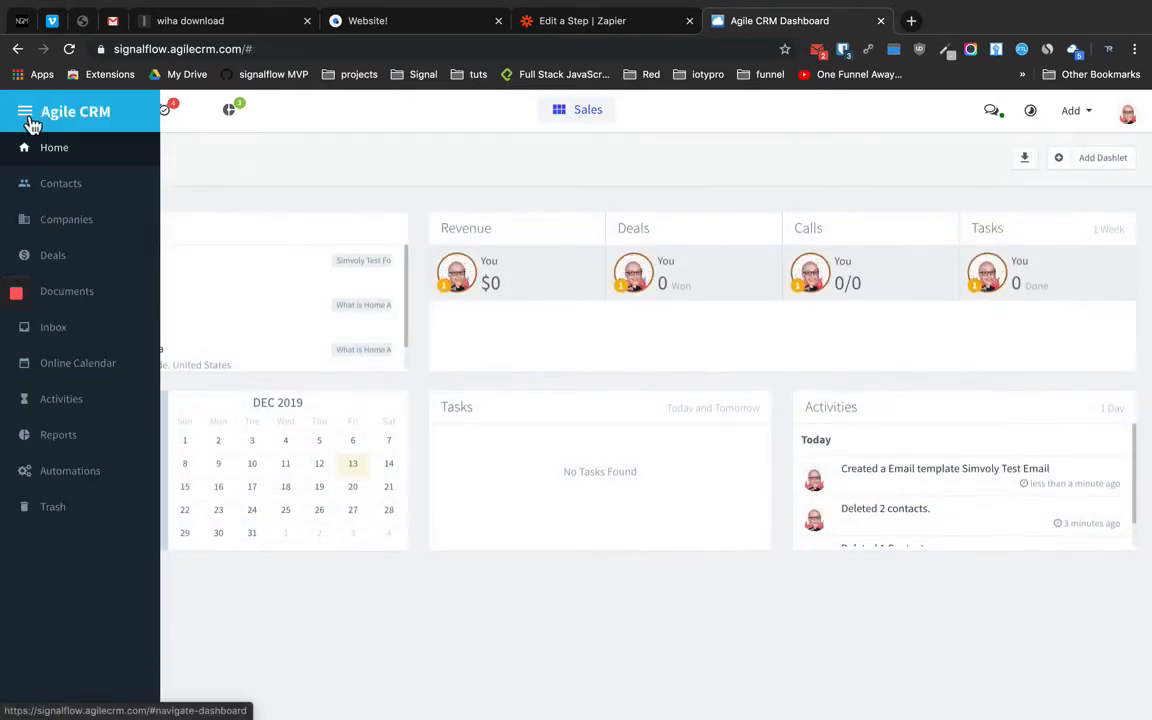
click(28, 481)
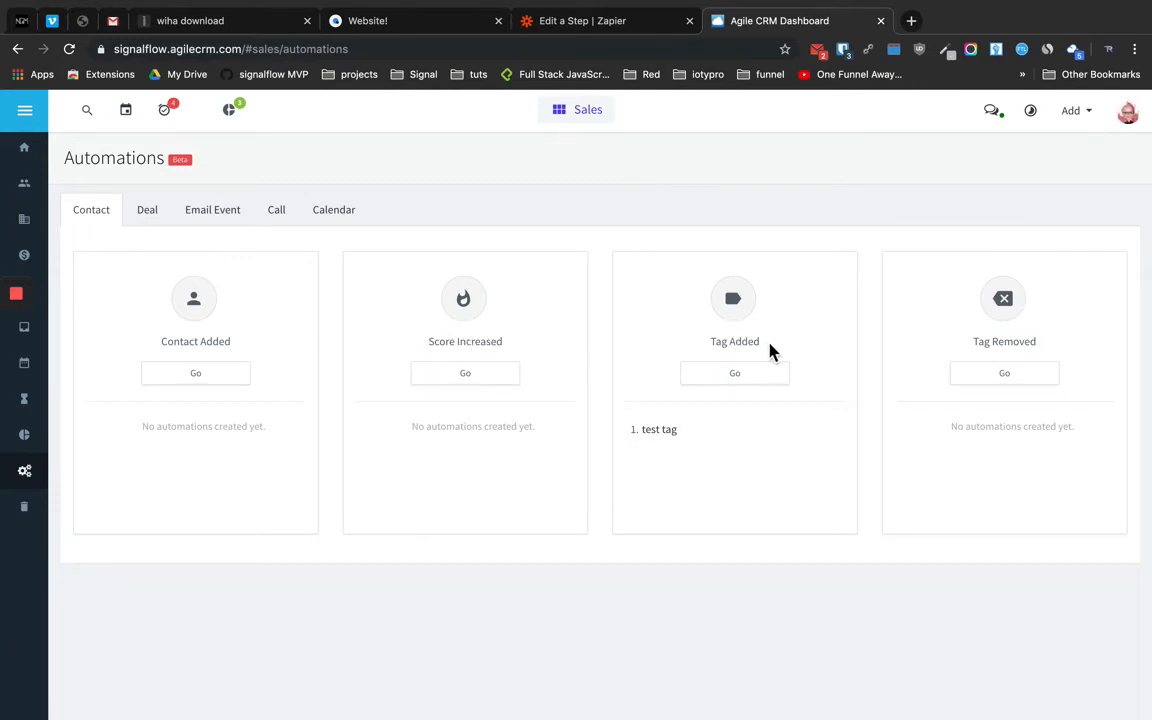
Browse the Deal, Email Event, Call and Calendar triggers, then return to Contact triggers
click(158, 220)
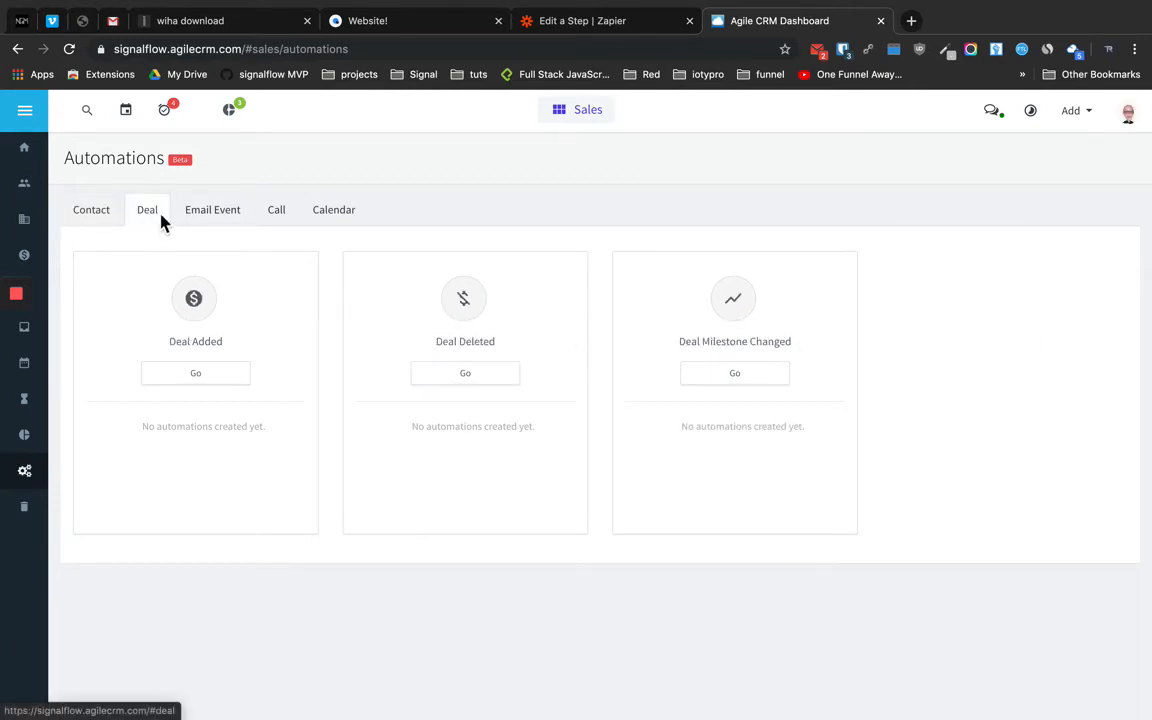
click(215, 226)
click(272, 224)
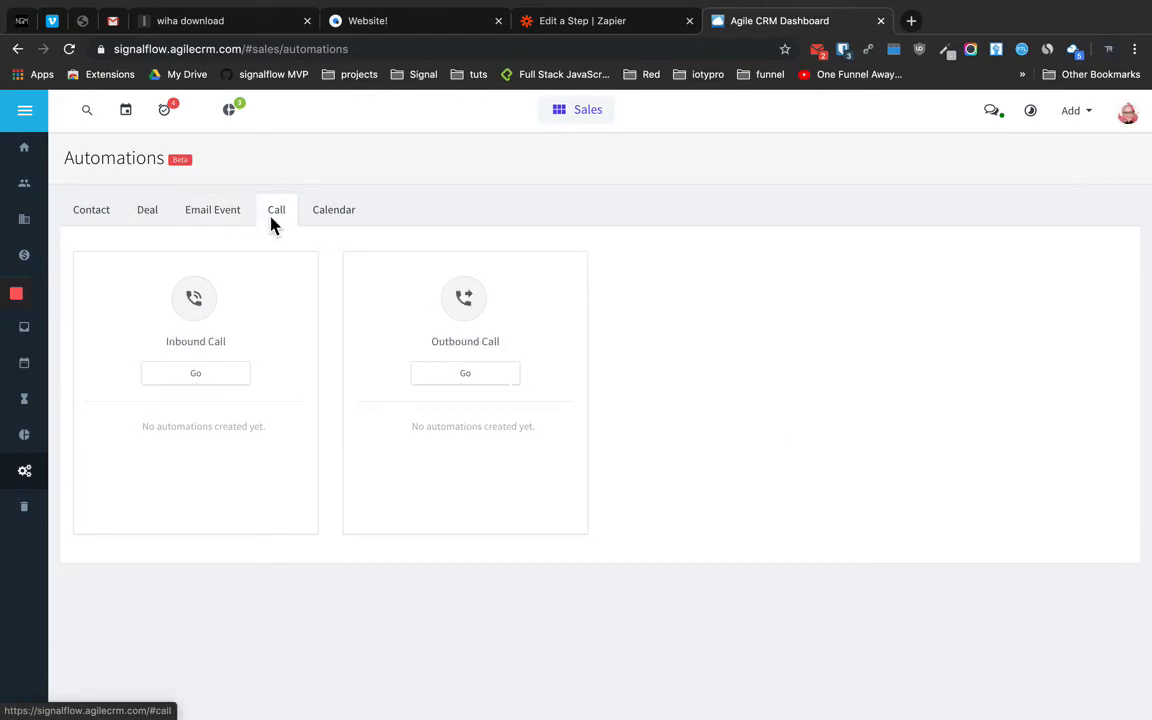
click(323, 222)
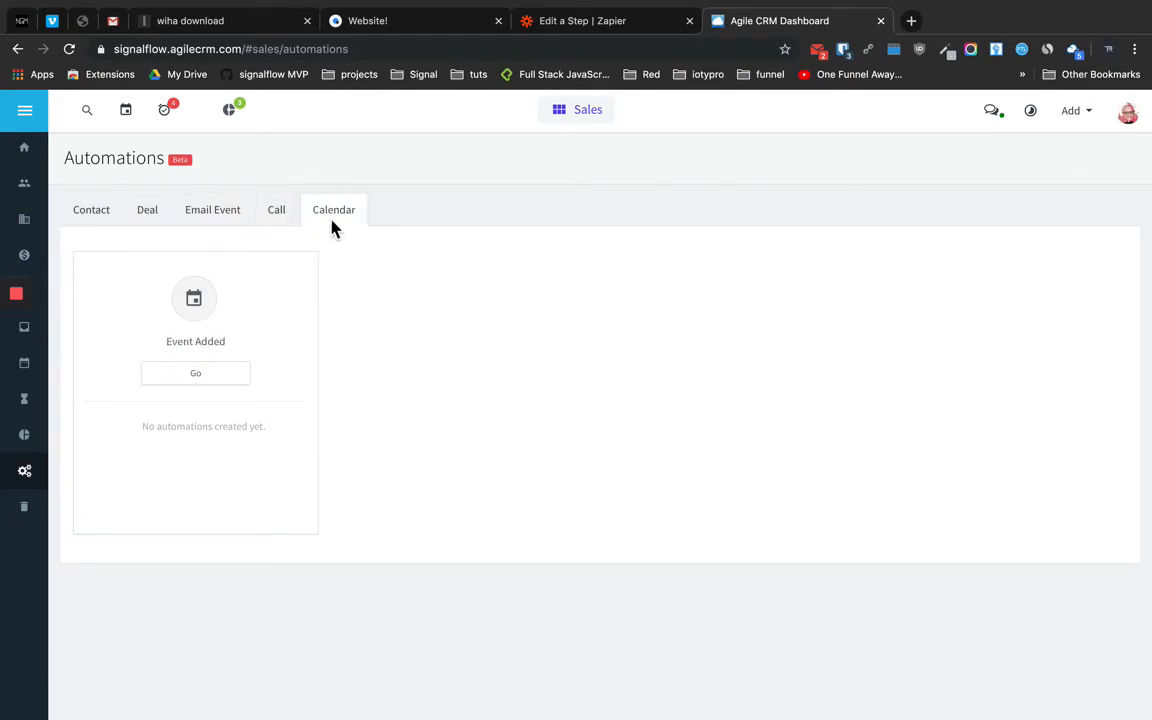
click(112, 216)
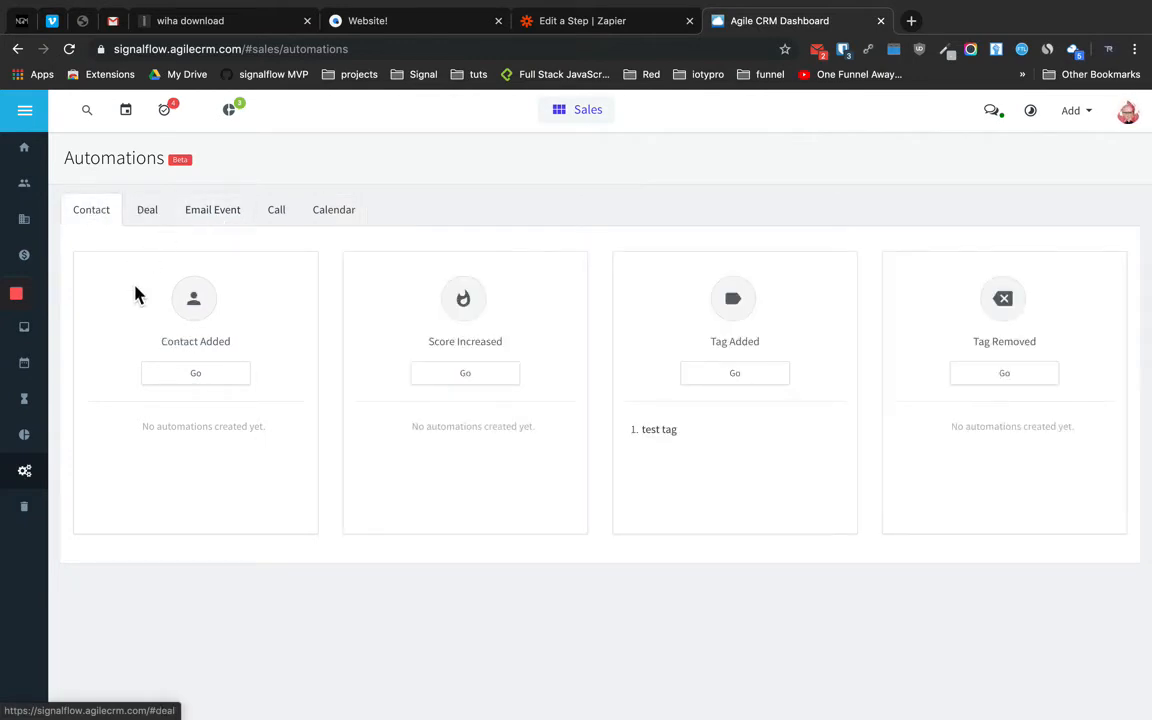
Create a Contact Added automation named 'Simvoly New Contact'
click(205, 384)
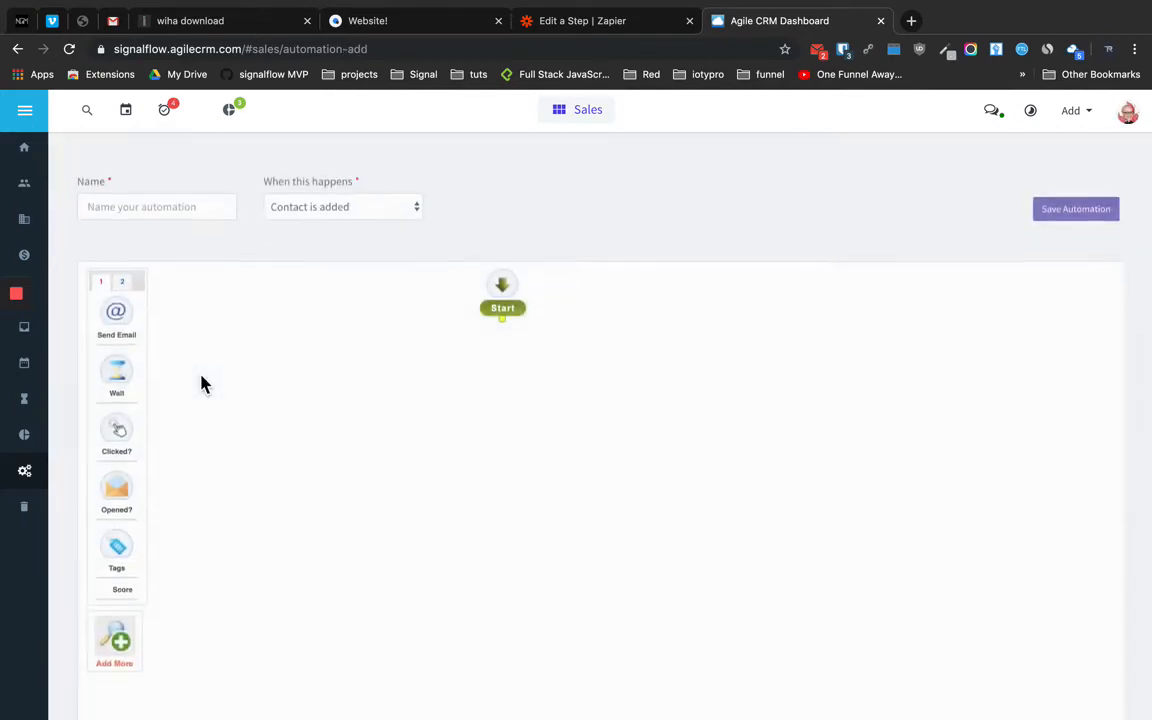
click(183, 196)
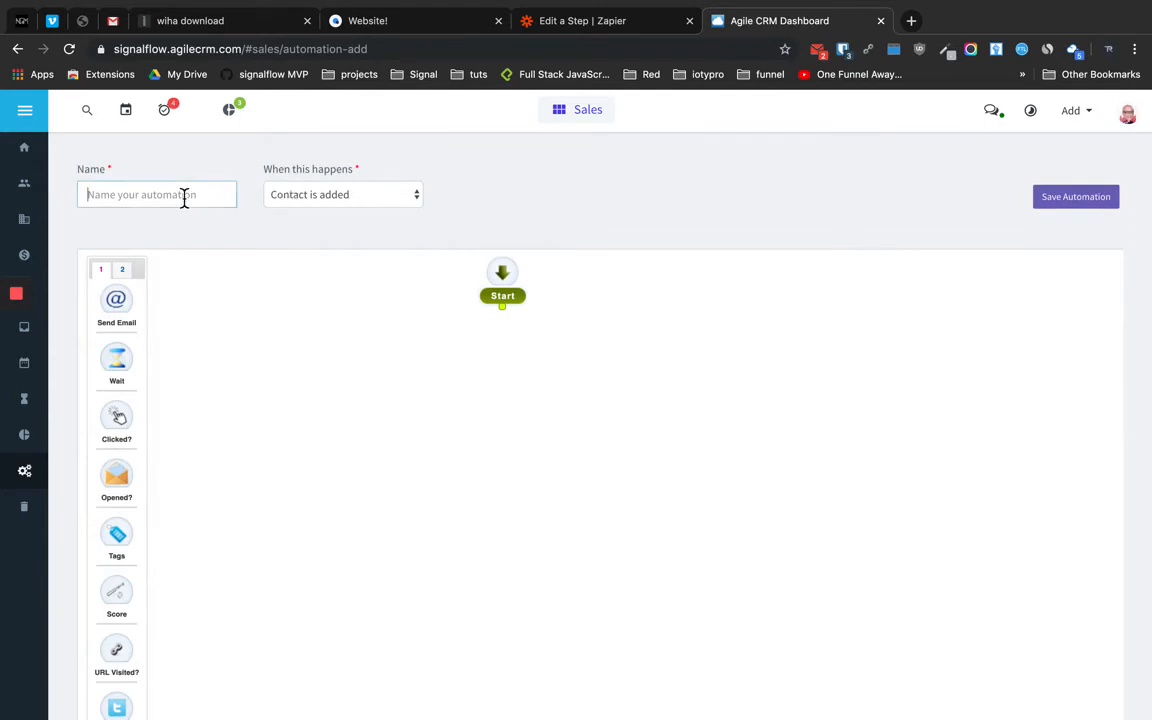
text(Simvoly New Contact)
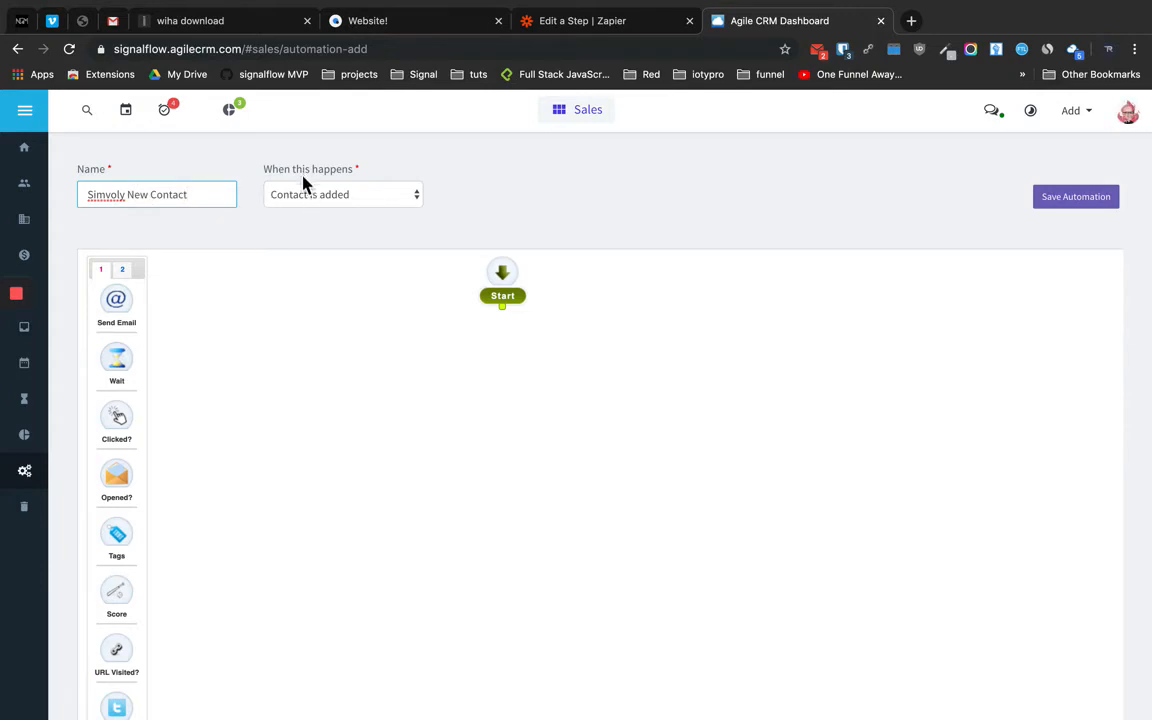
mouse_move(515, 290)
scroll(134, 410, down, 5)
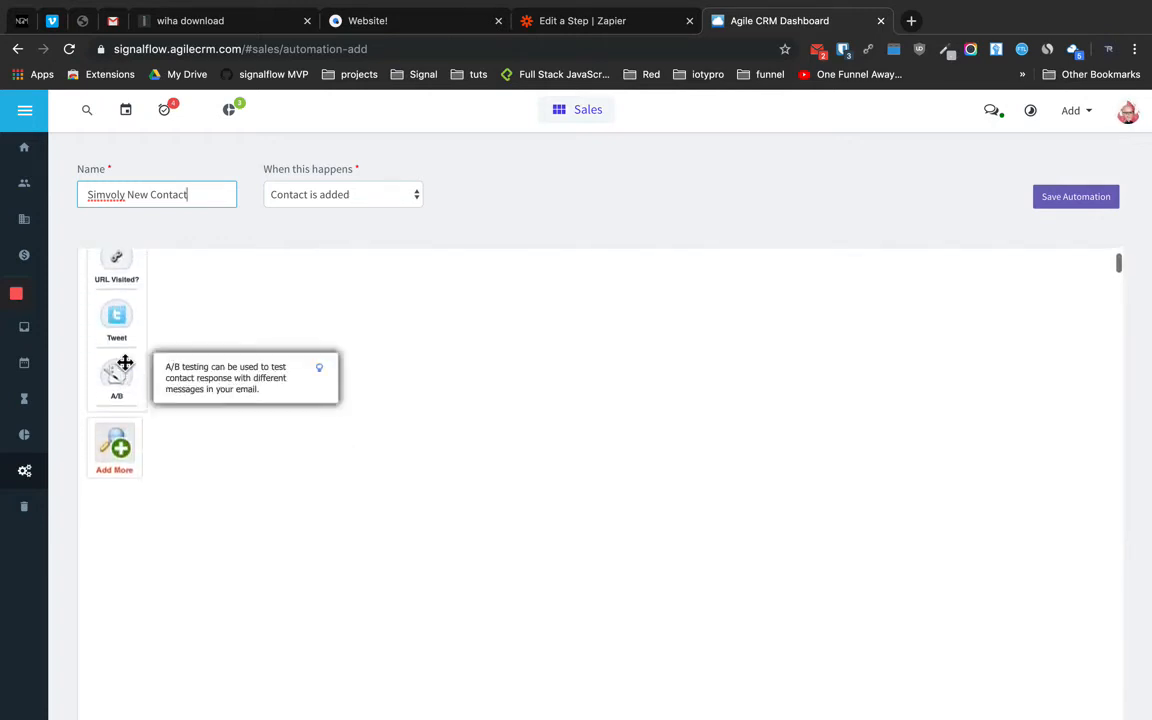
scroll(123, 362, up, 5)
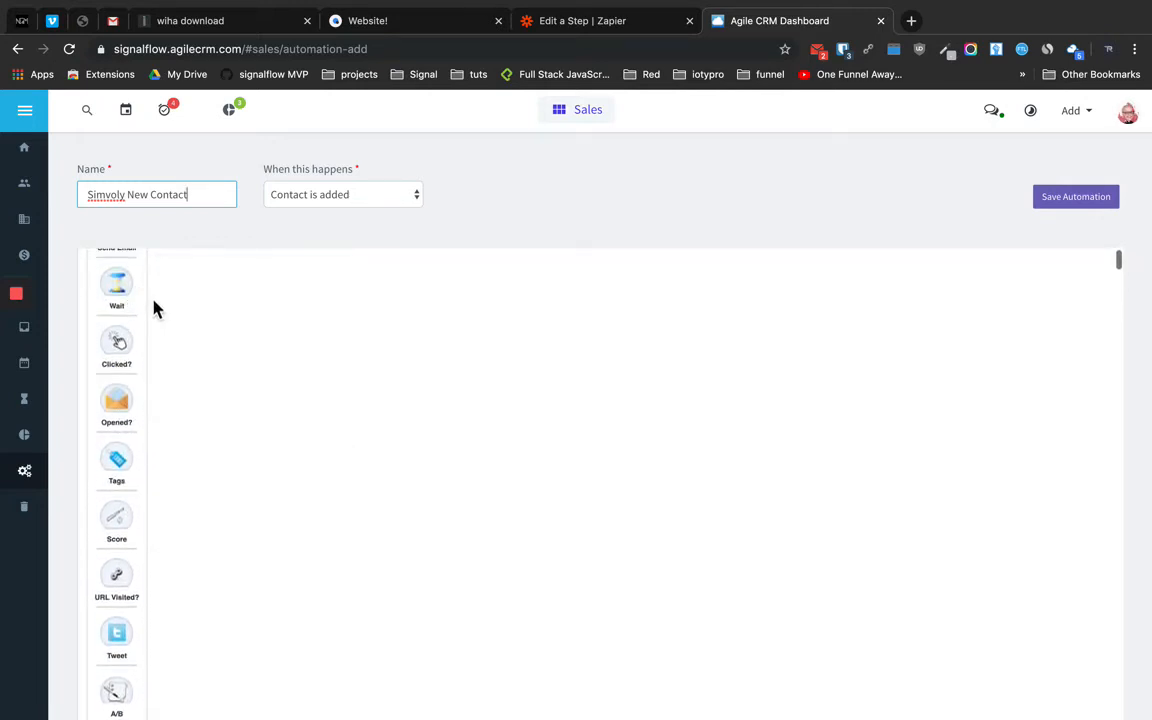
scroll(170, 345, up, 2)
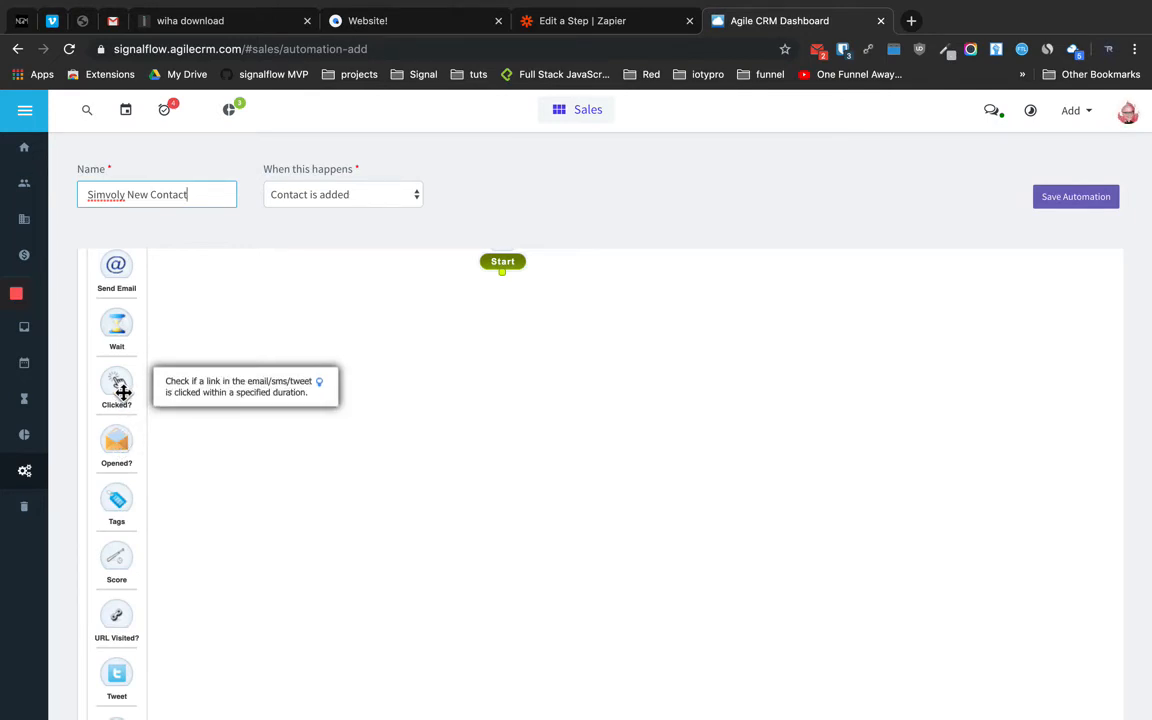
scroll(118, 411, down, 3)
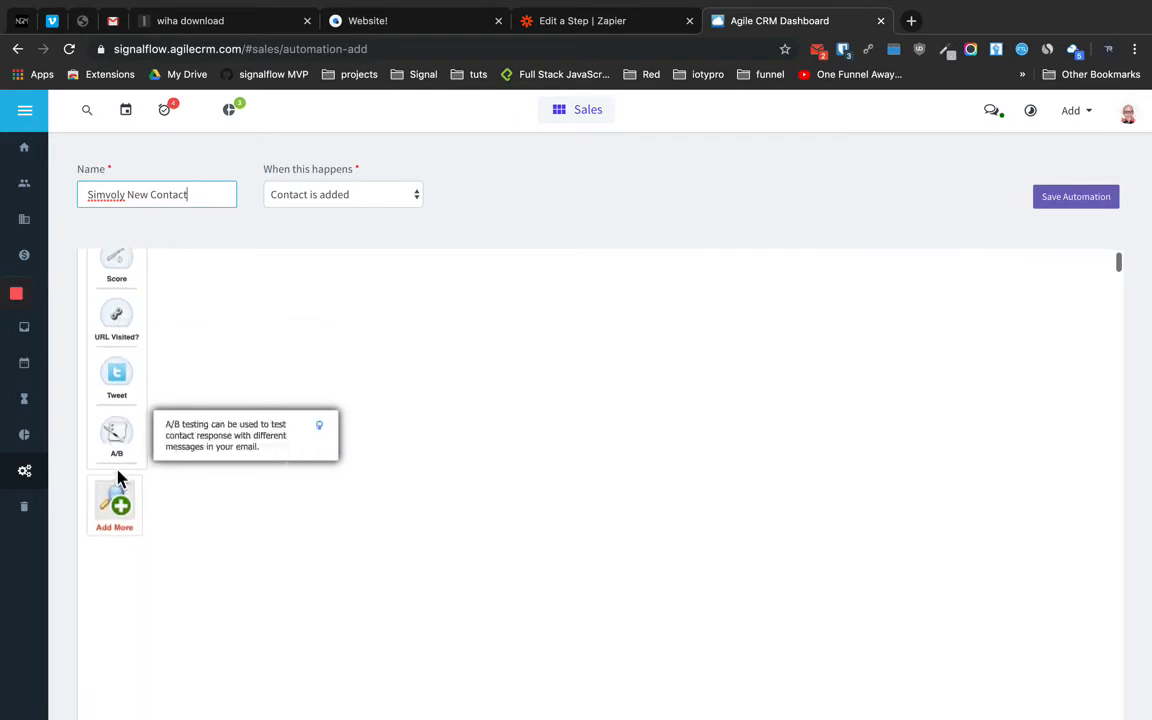
Add a Check Tags node from the Utilities nodes and select its empty Tag field
click(115, 507)
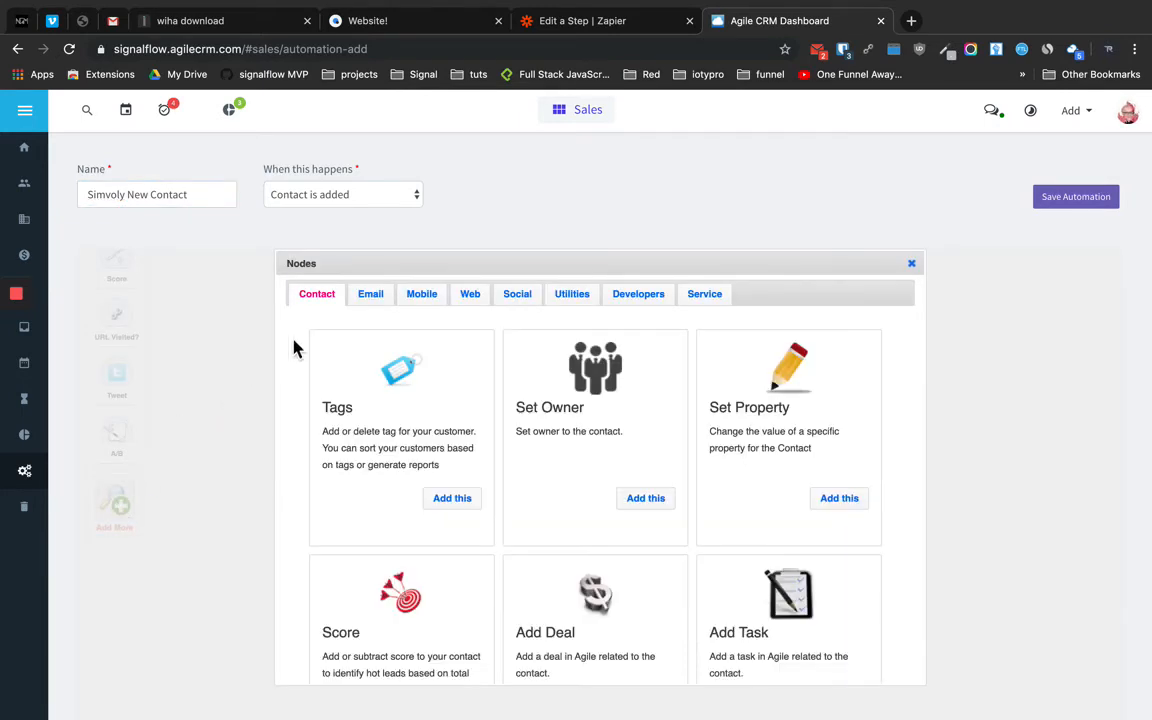
scroll(500, 502, down, 5)
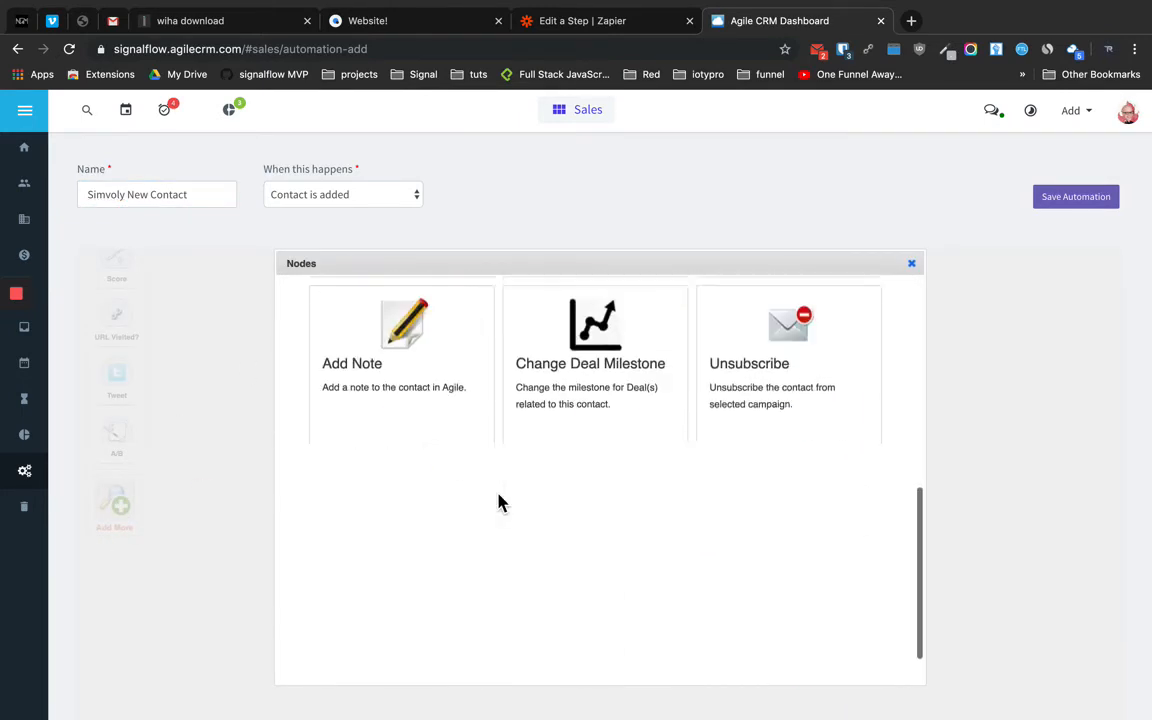
scroll(500, 502, down, 3)
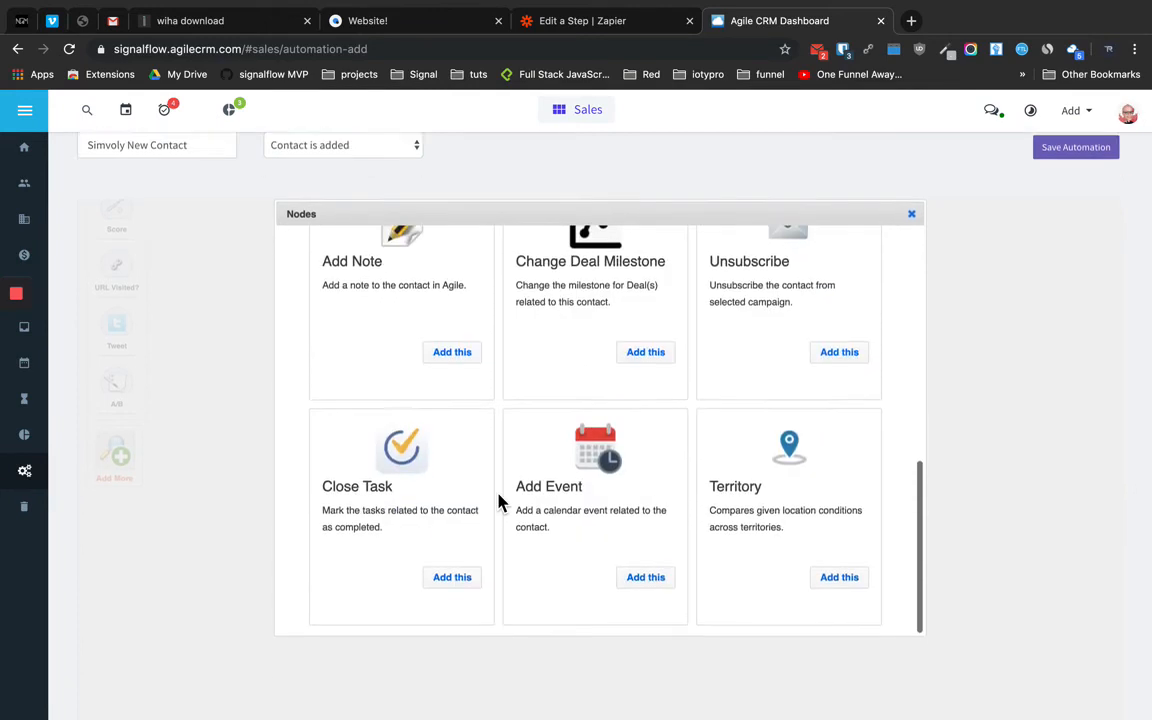
scroll(500, 502, down, 3)
scroll(500, 502, up, 6)
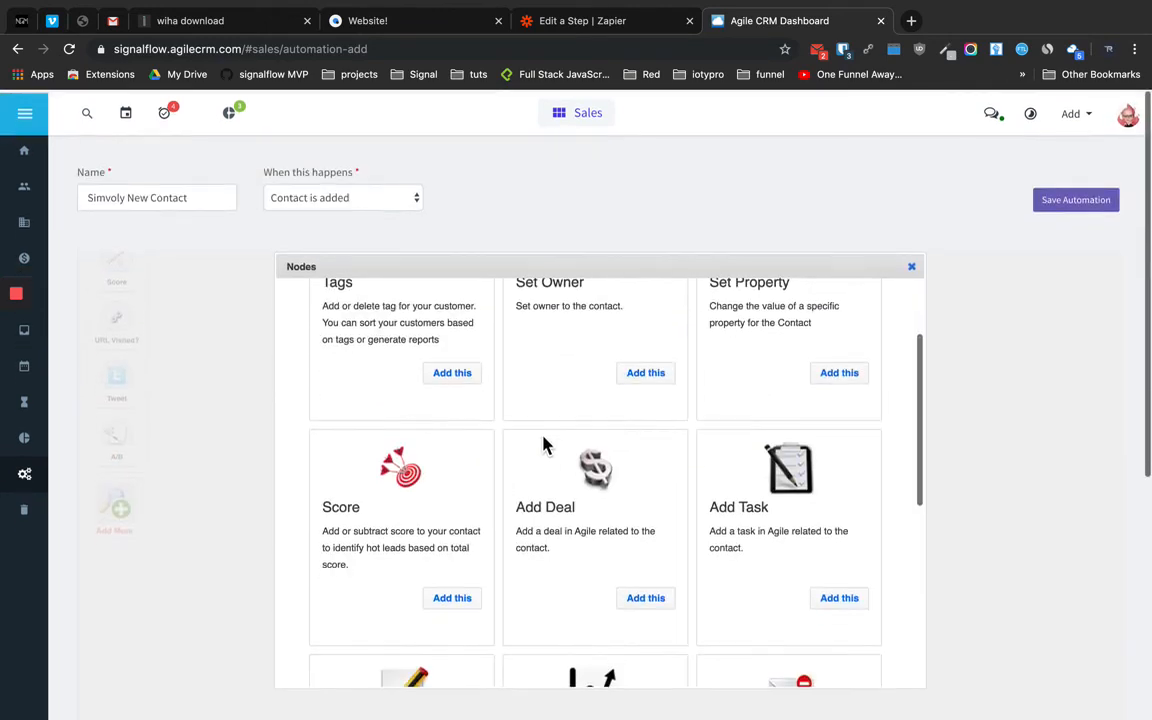
scroll(591, 363, up, 3)
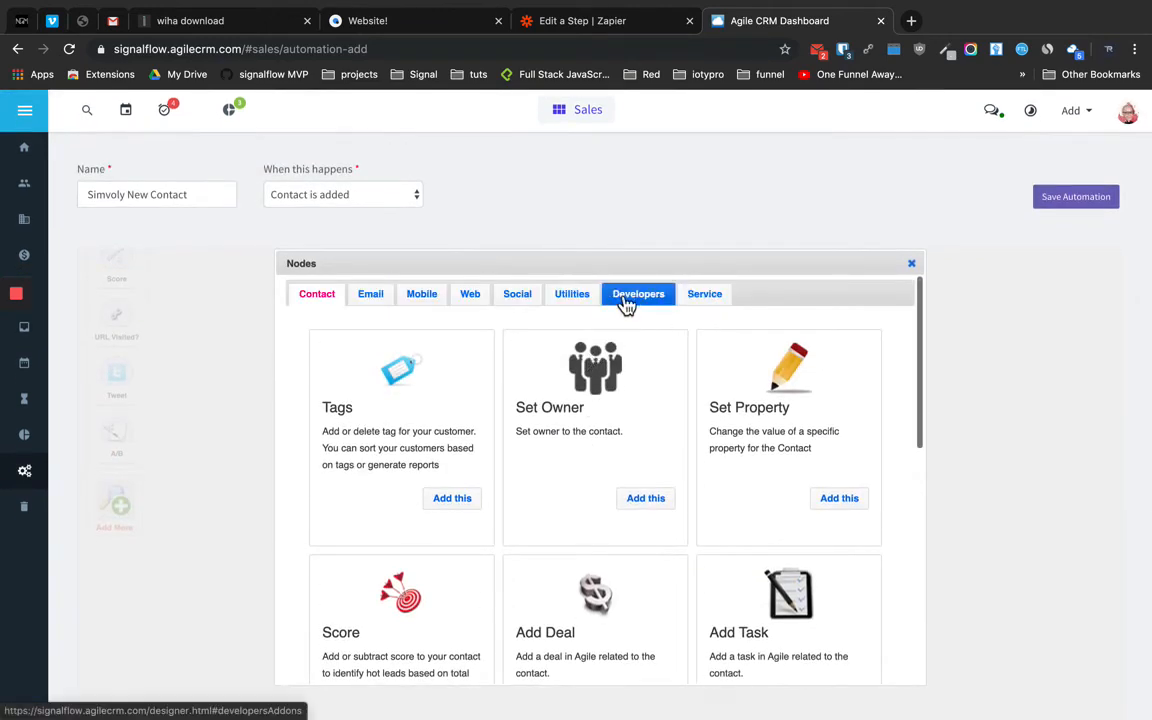
click(576, 294)
scroll(463, 440, down, 1)
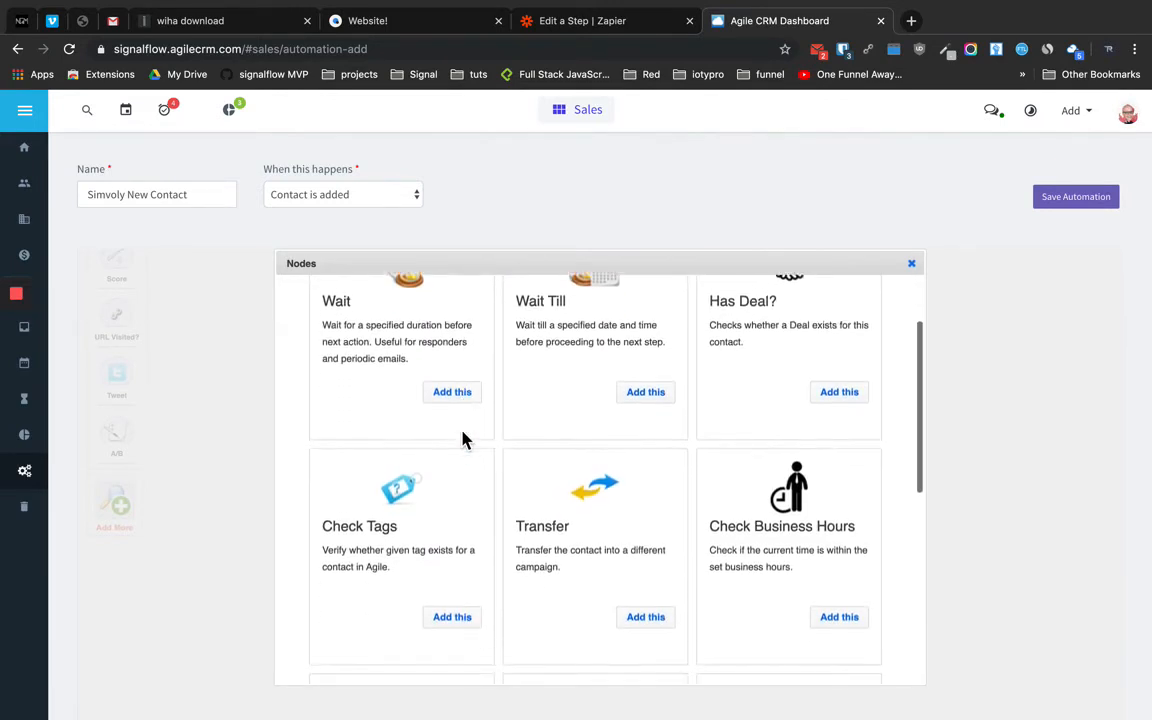
scroll(463, 440, down, 1)
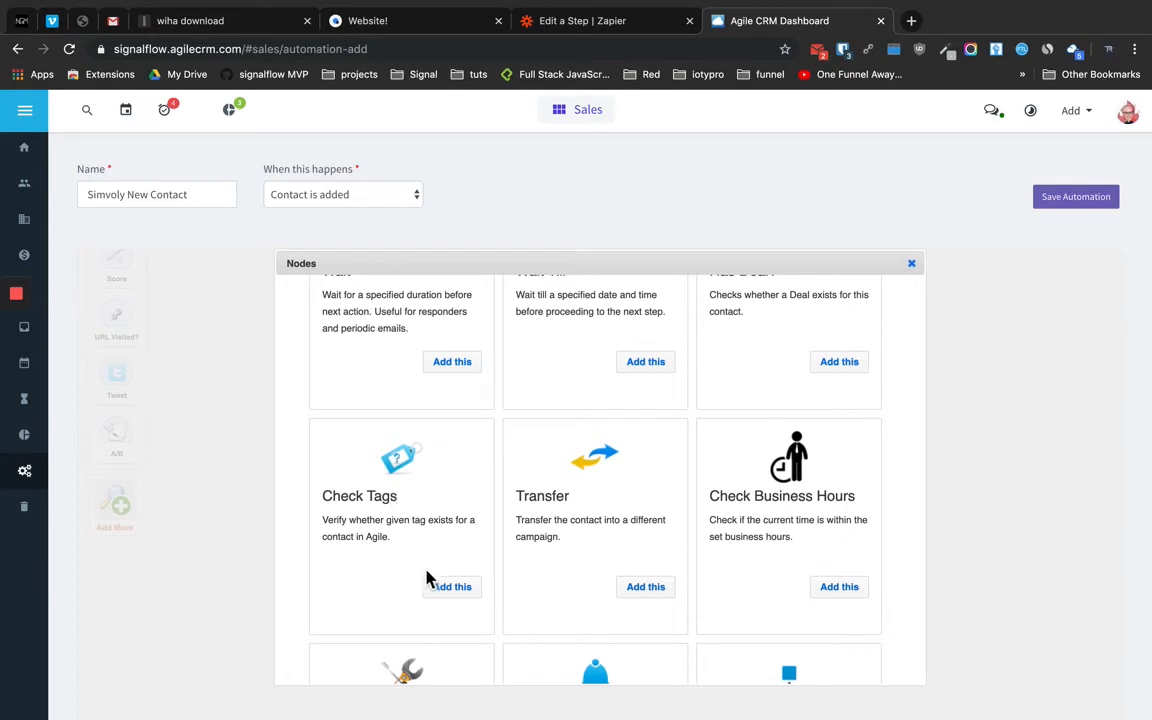
click(449, 590)
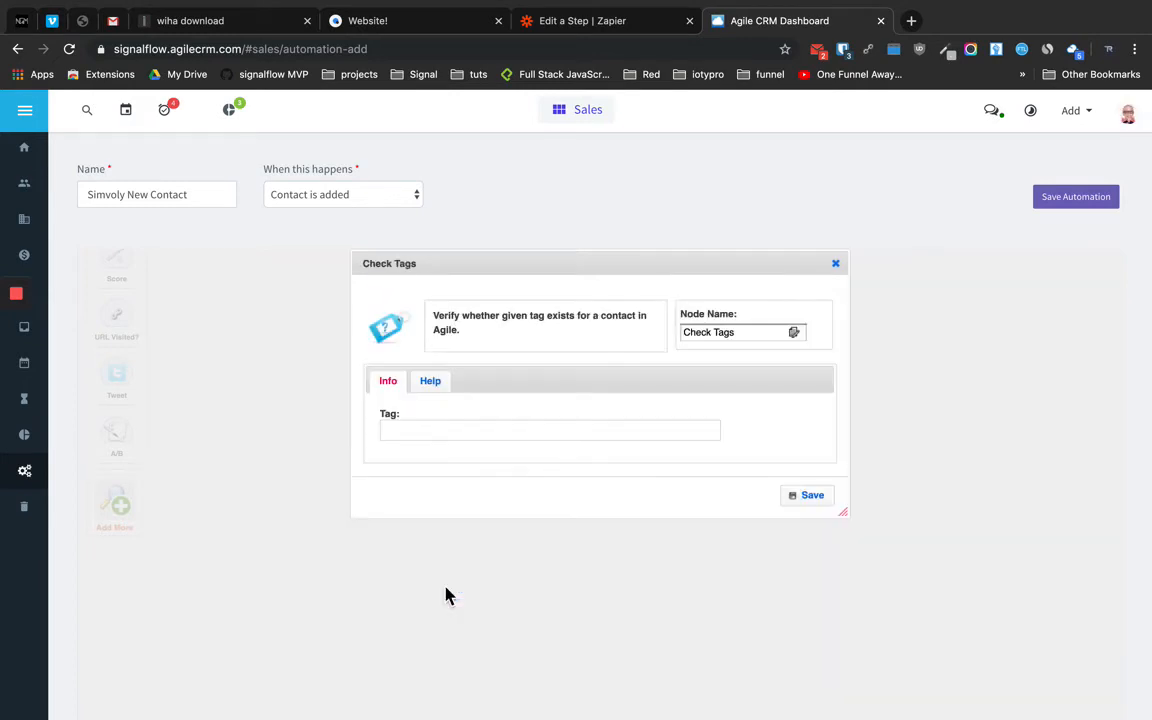
click(422, 432)
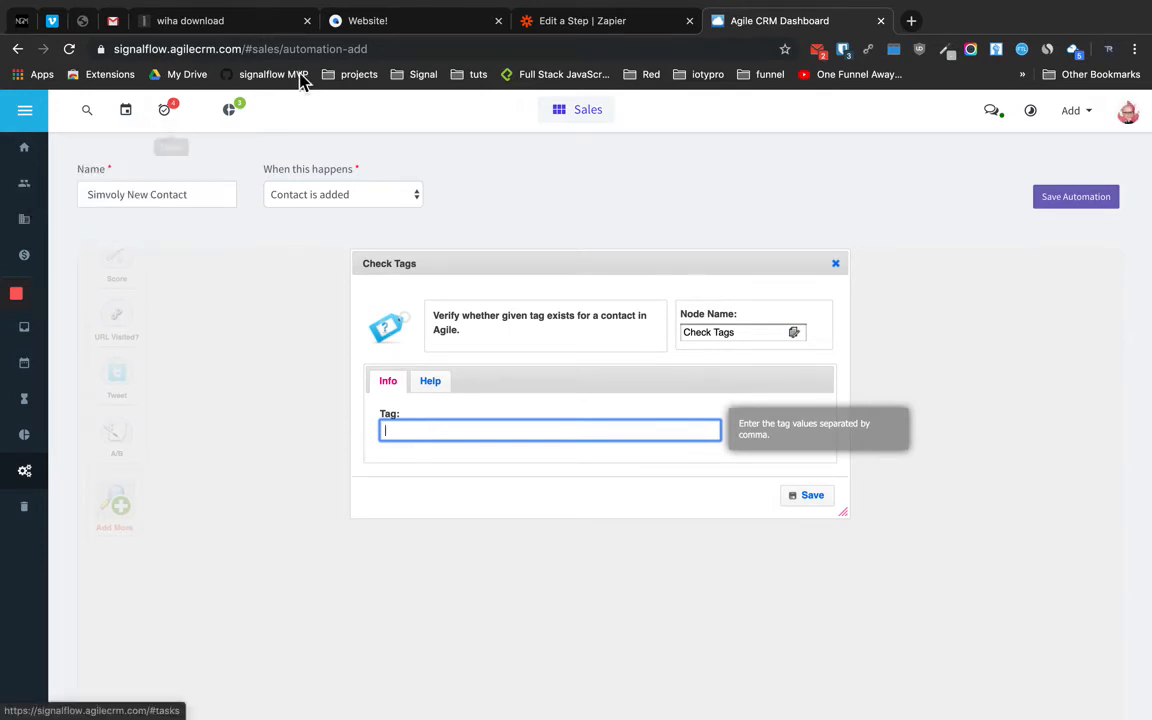
Copy the Simvoly form's subscription name 'Simvoly Test Form' and return to the Agile CRM automation
click(237, 30)
click(393, 30)
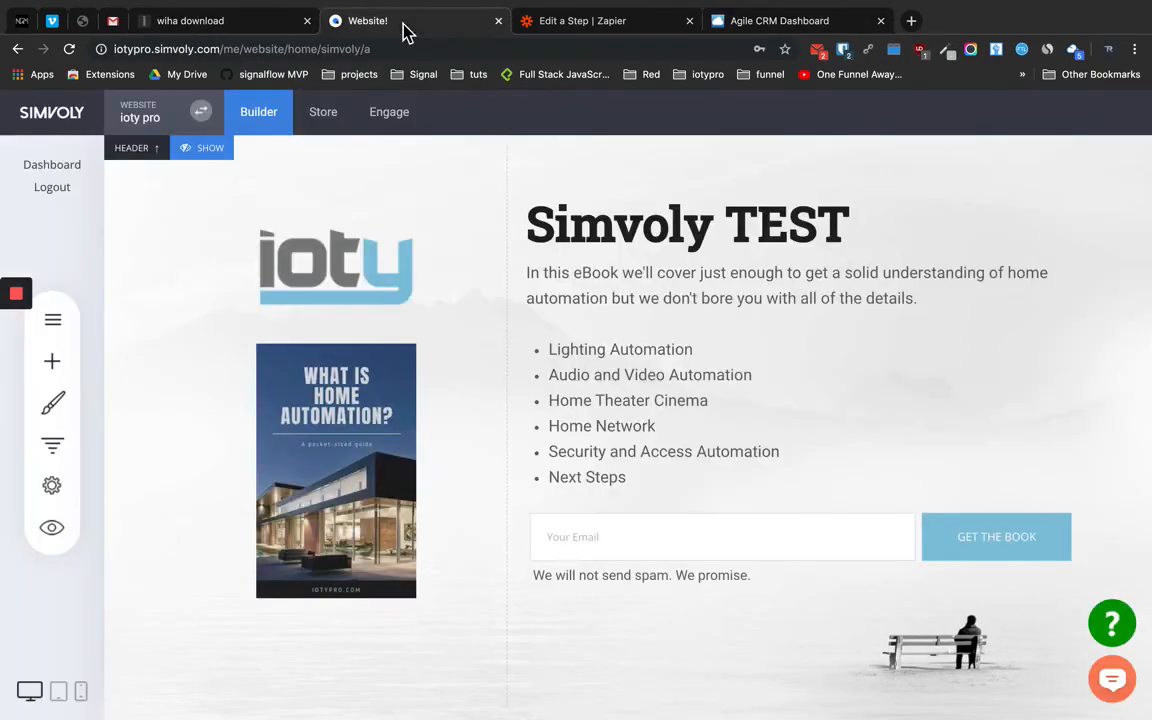
click(630, 489)
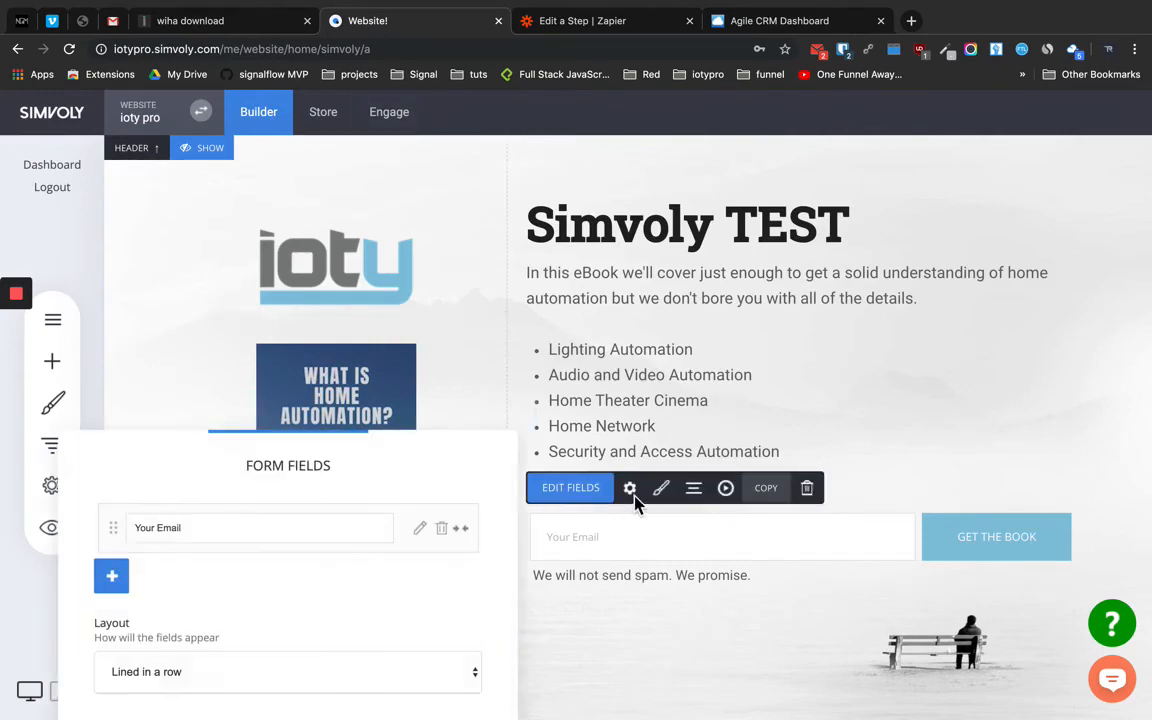
click(648, 588)
click(632, 491)
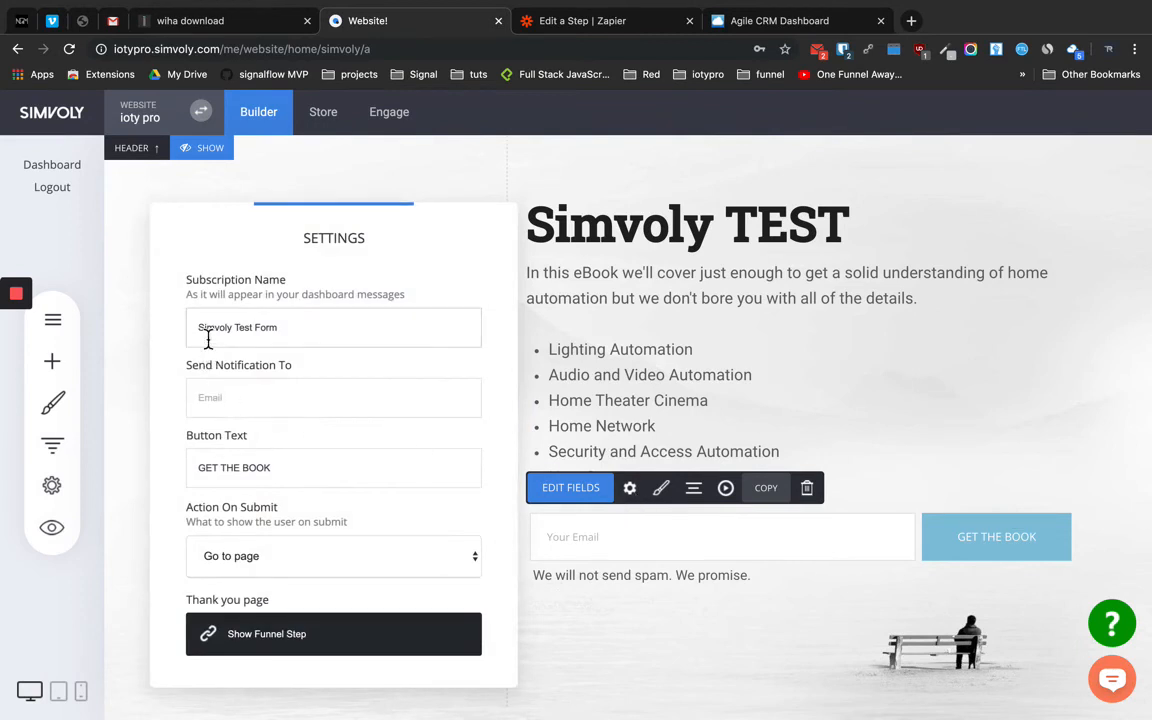
drag(295, 332, 190, 330)
key(super+c)
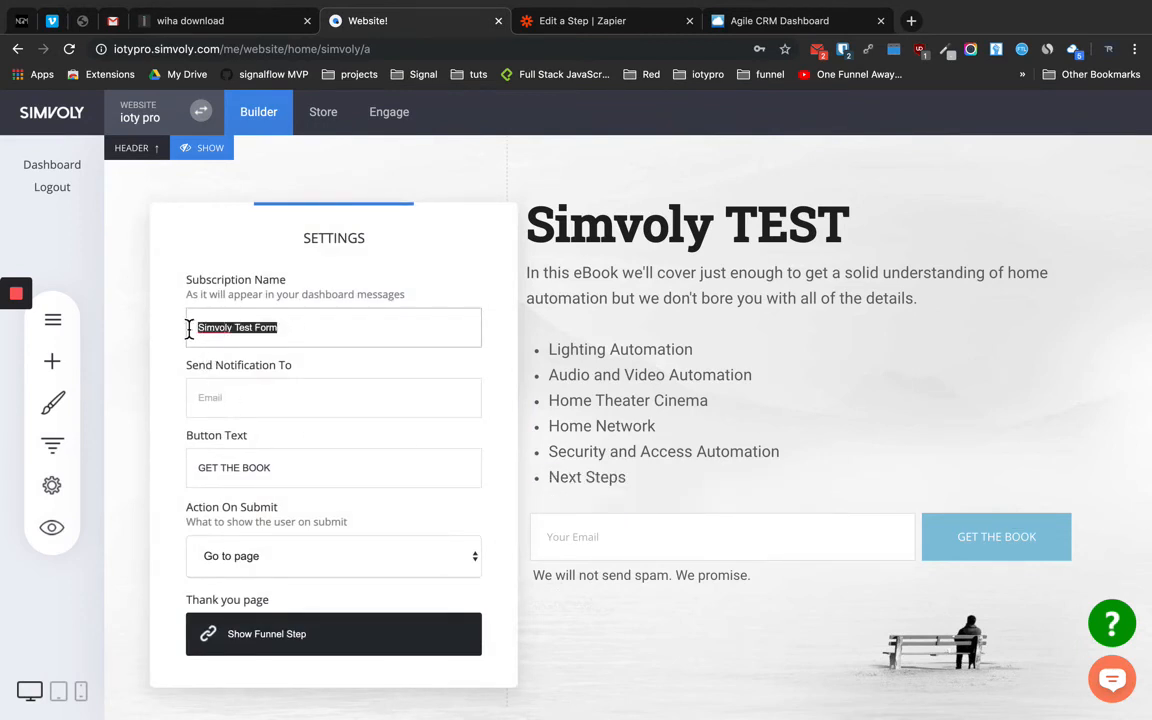
click(767, 310)
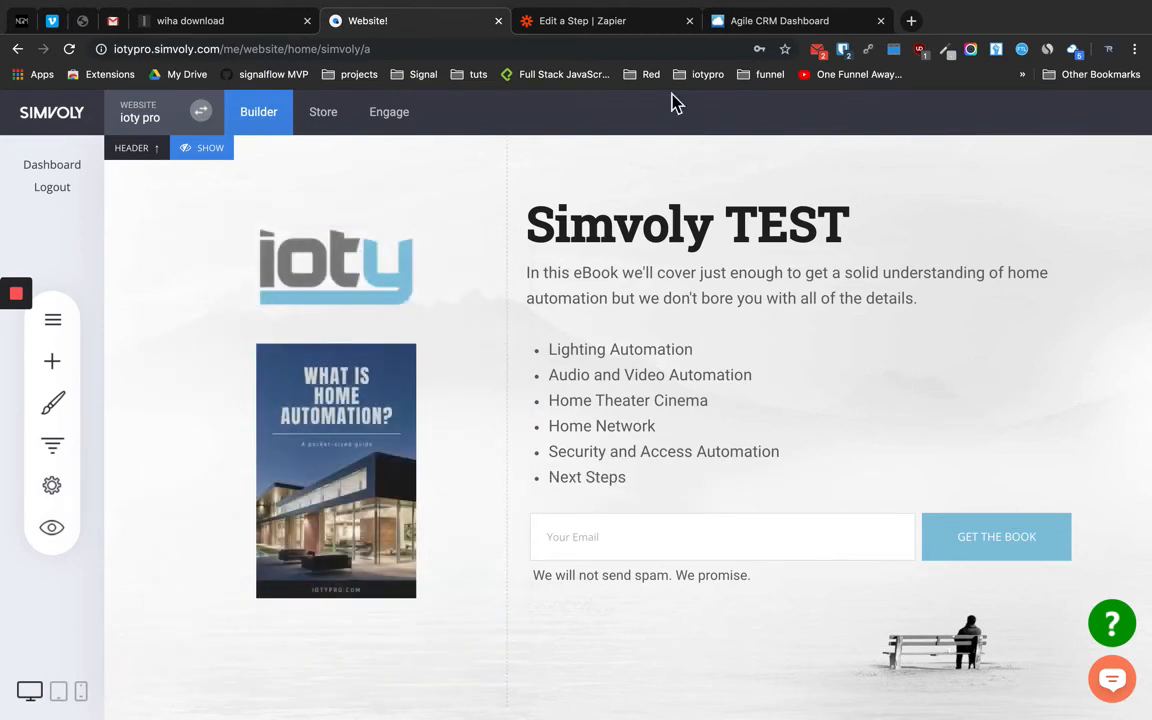
click(784, 25)
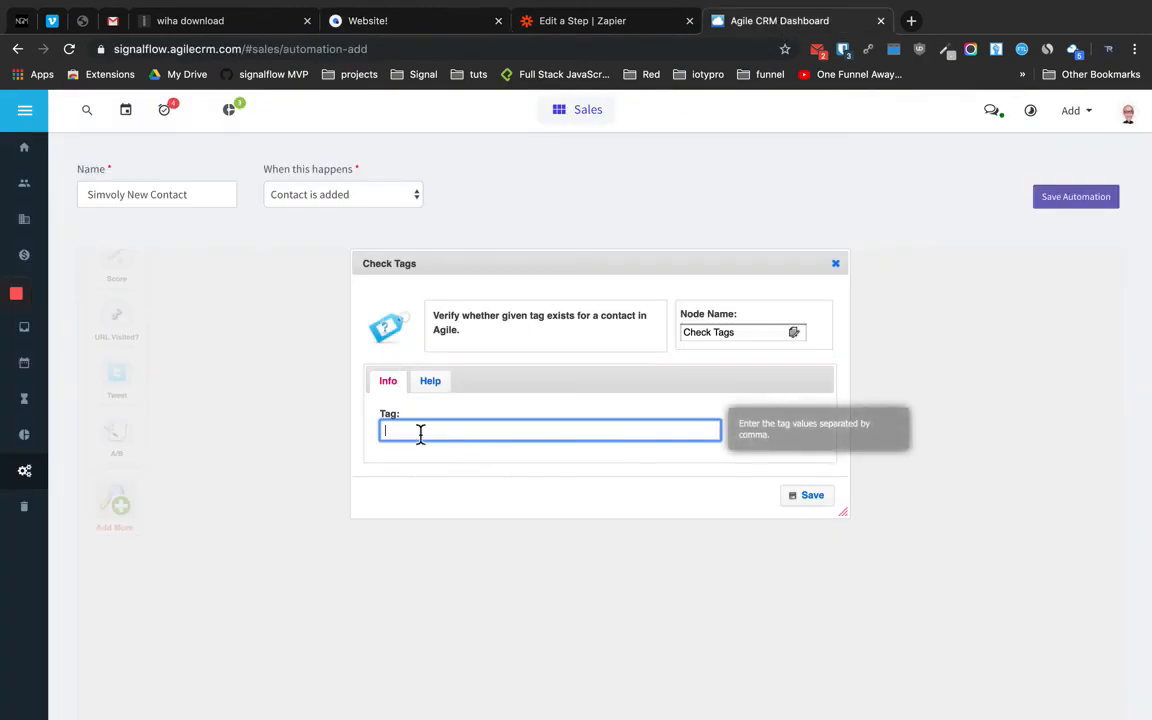
Set the Check Tags tag to 'Simvoly Test Form' and connect Start to it
key(super+v)
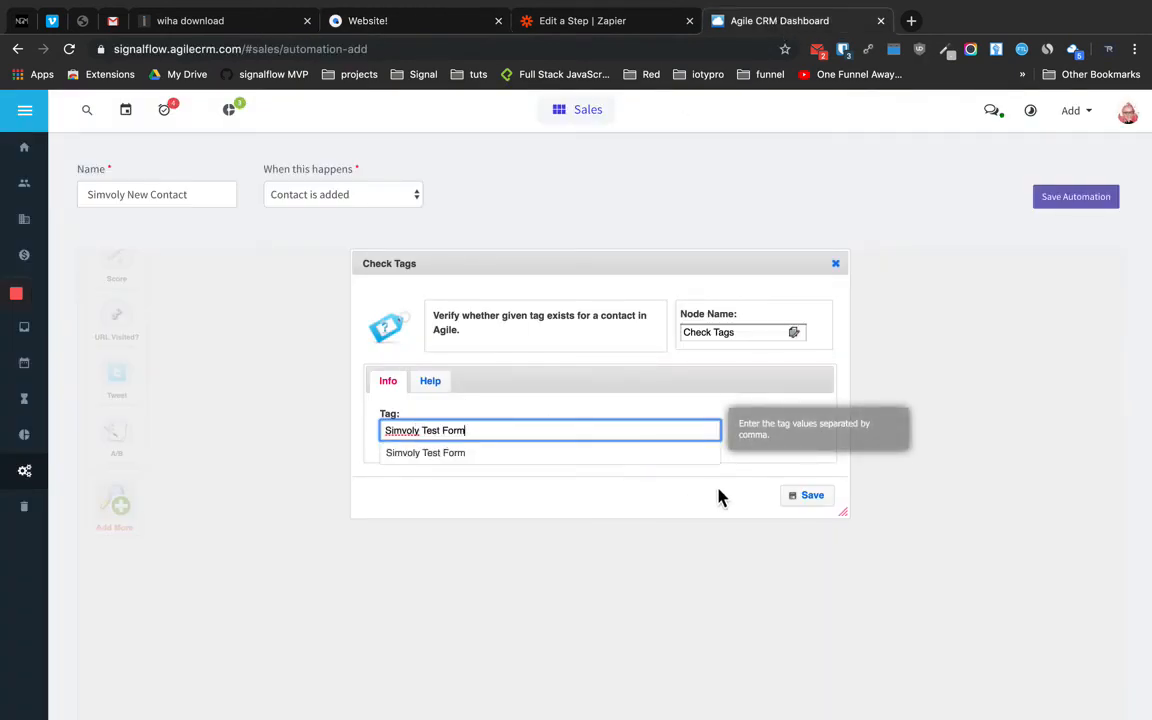
click(810, 499)
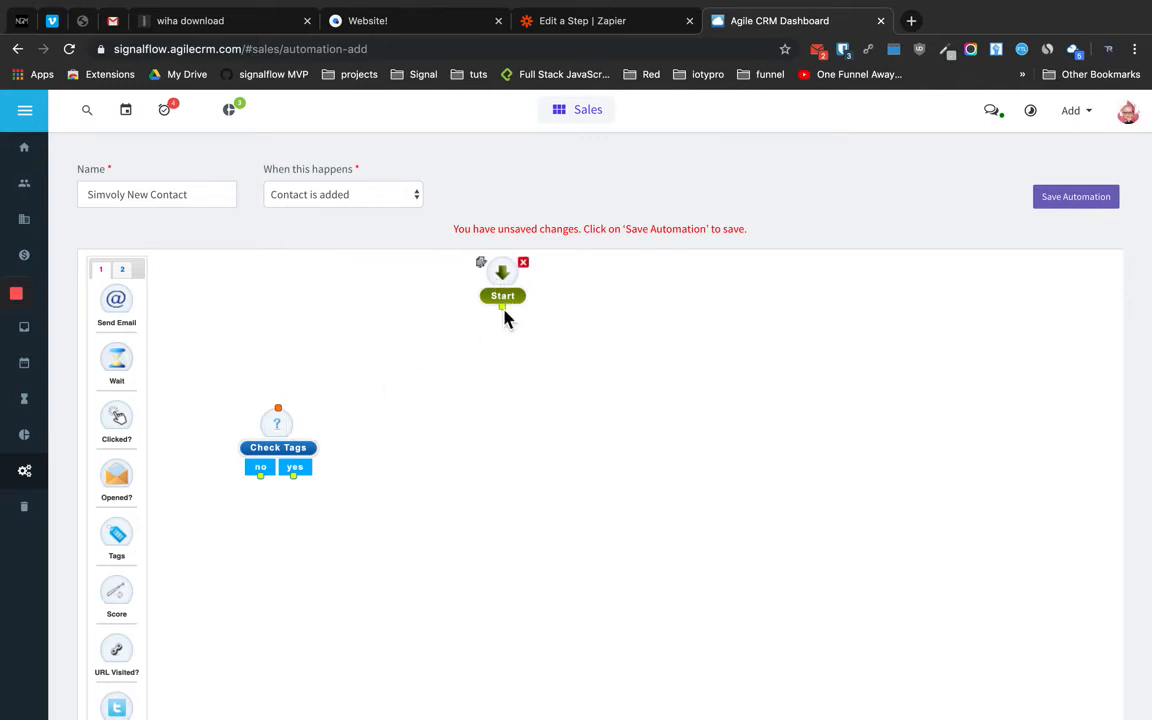
drag(503, 310, 401, 386)
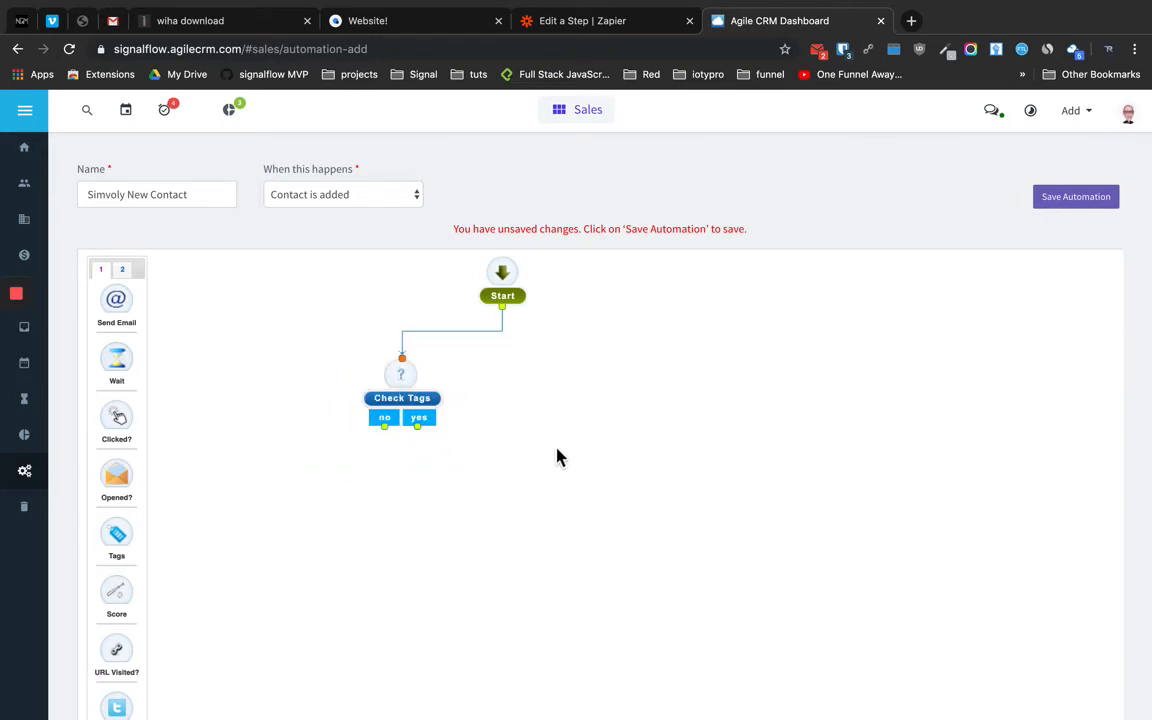
double_click(404, 388)
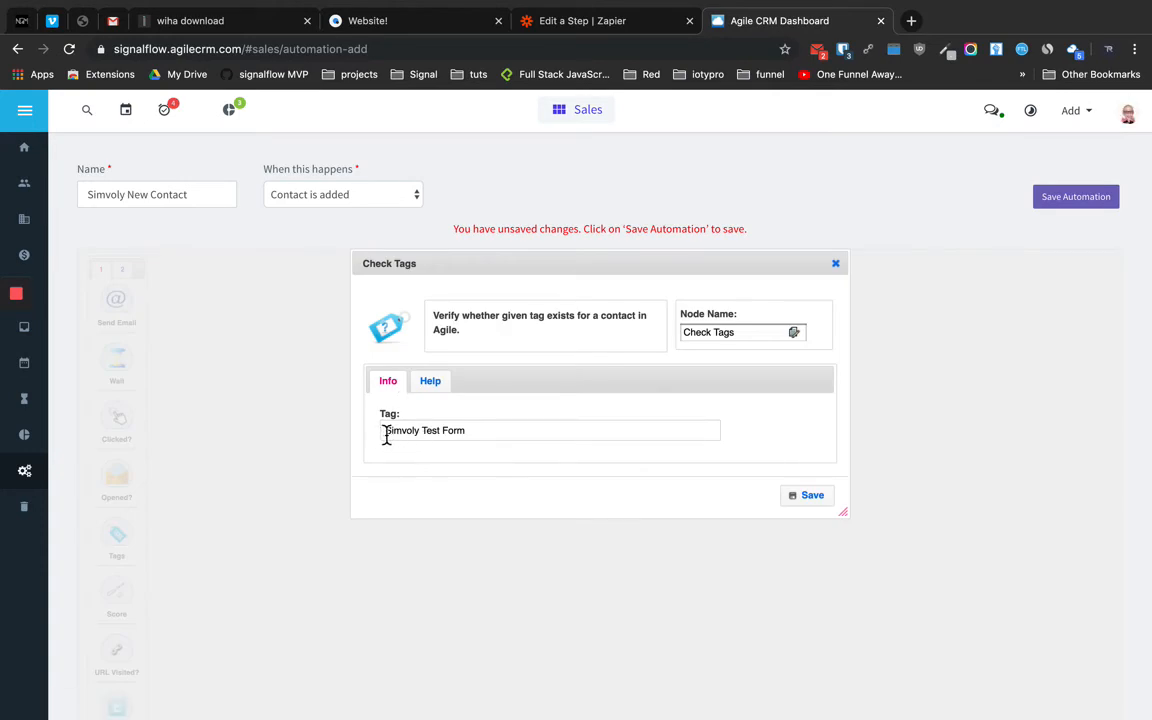
click(814, 497)
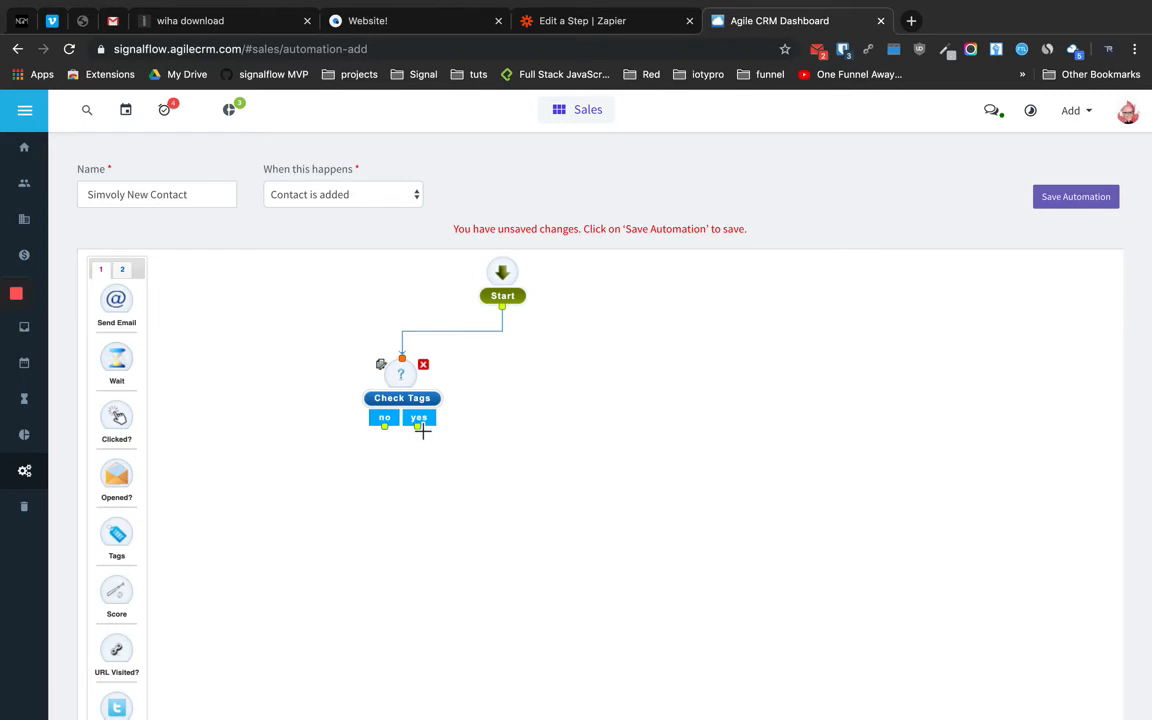
scroll(125, 515, down, 2)
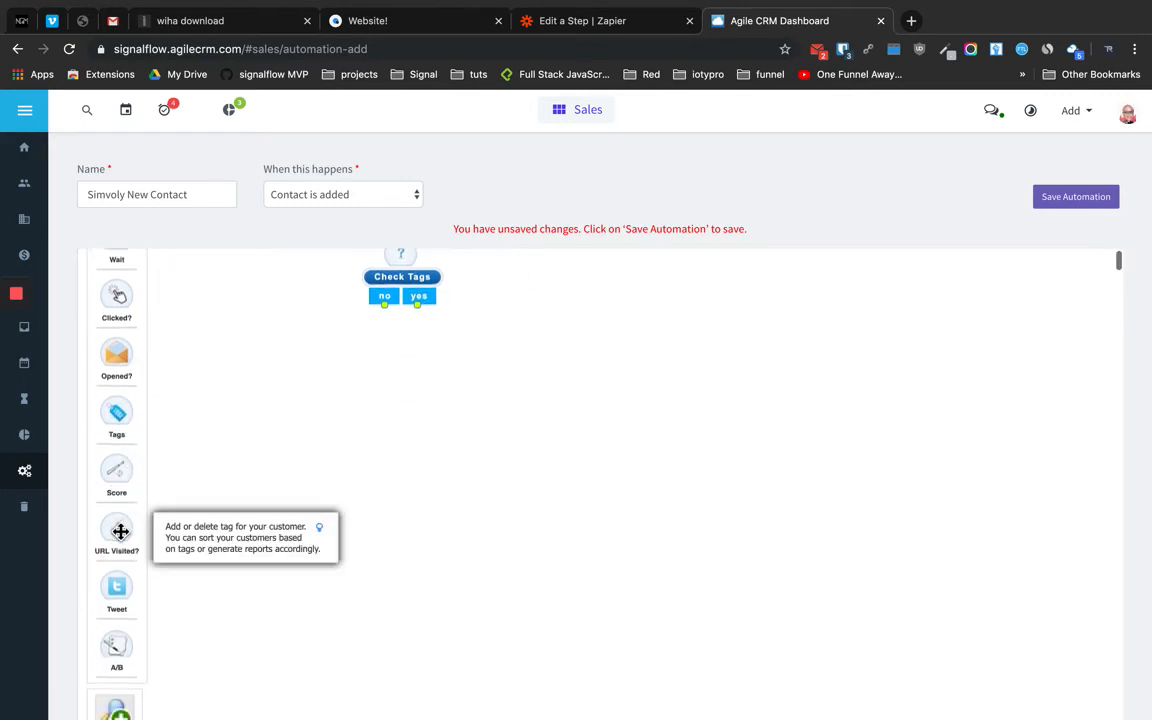
scroll(120, 531, down, 4)
Add a Send Email node from the Email nodes and switch to its HTML body
click(114, 436)
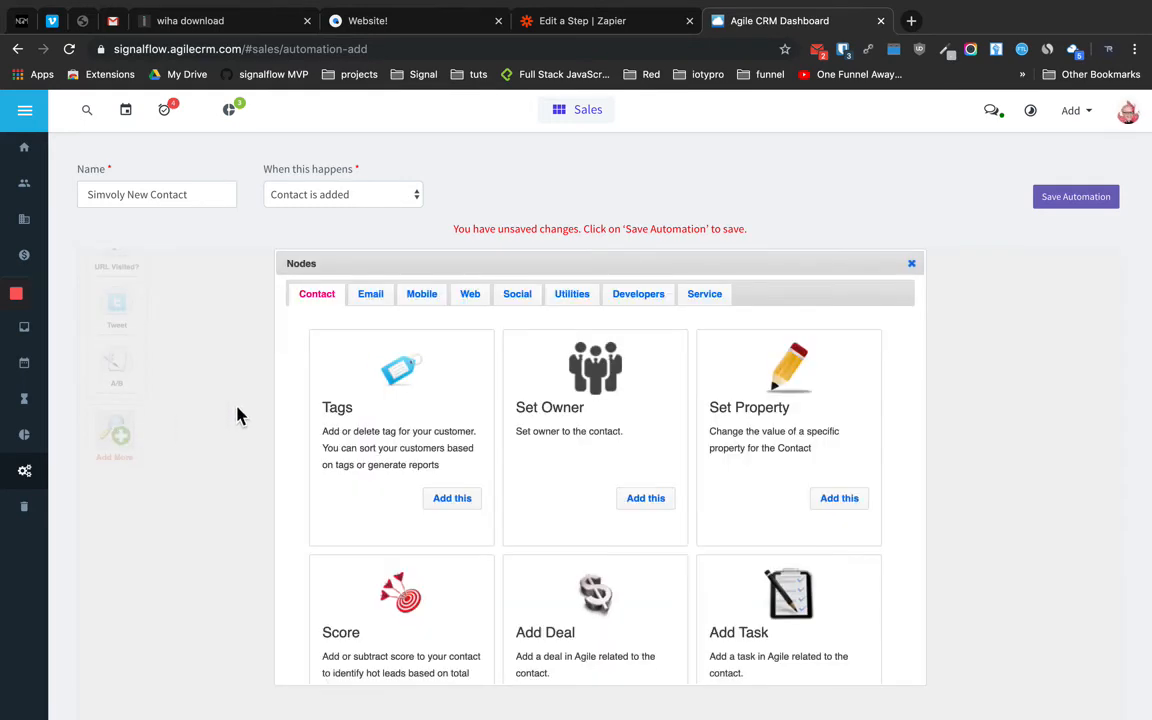
click(367, 294)
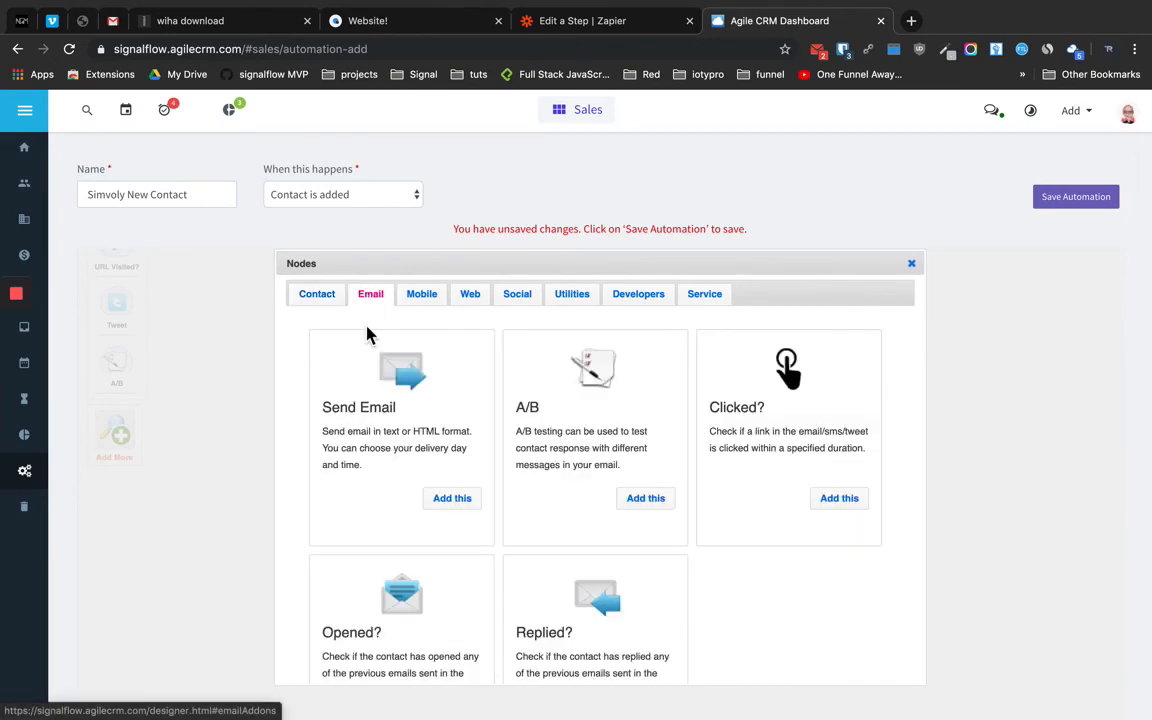
click(450, 500)
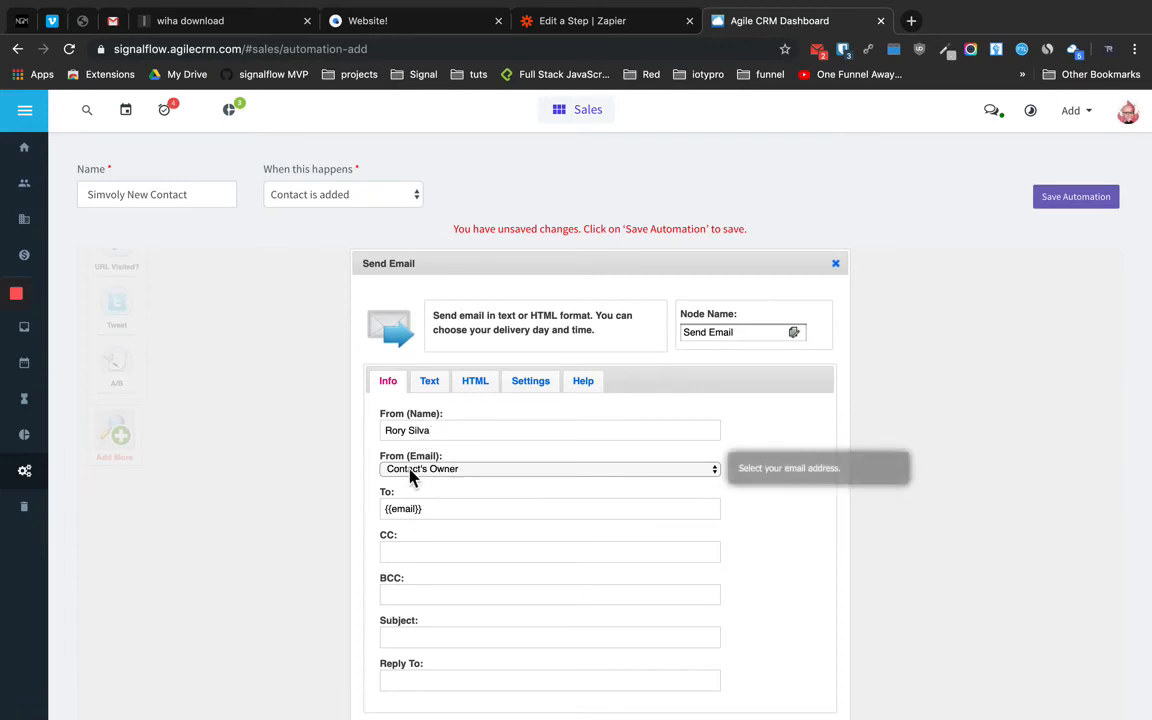
scroll(450, 481, down, 3)
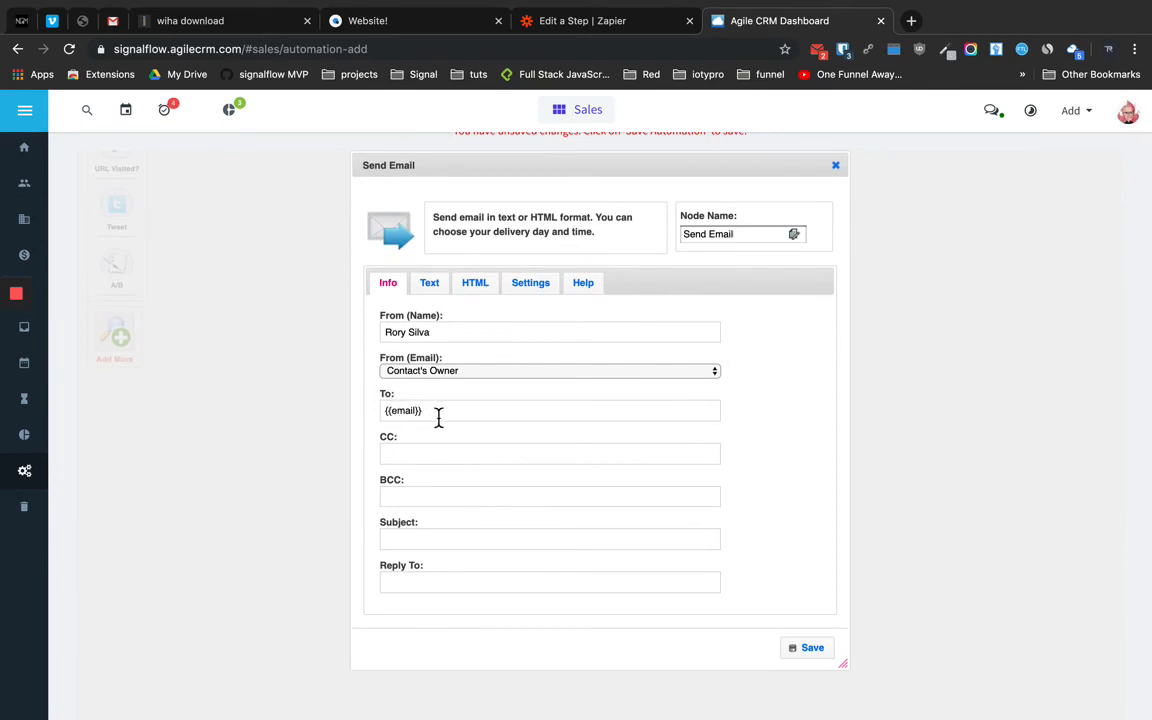
scroll(432, 465, down, 1)
scroll(432, 465, up, 3)
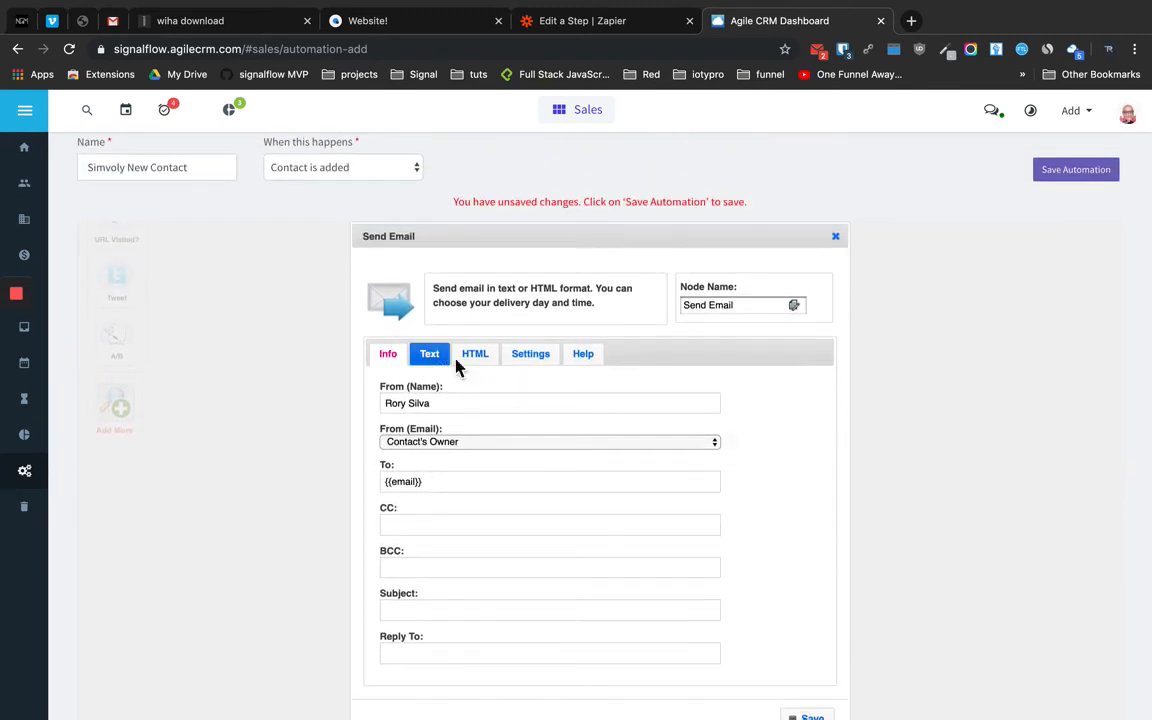
click(477, 357)
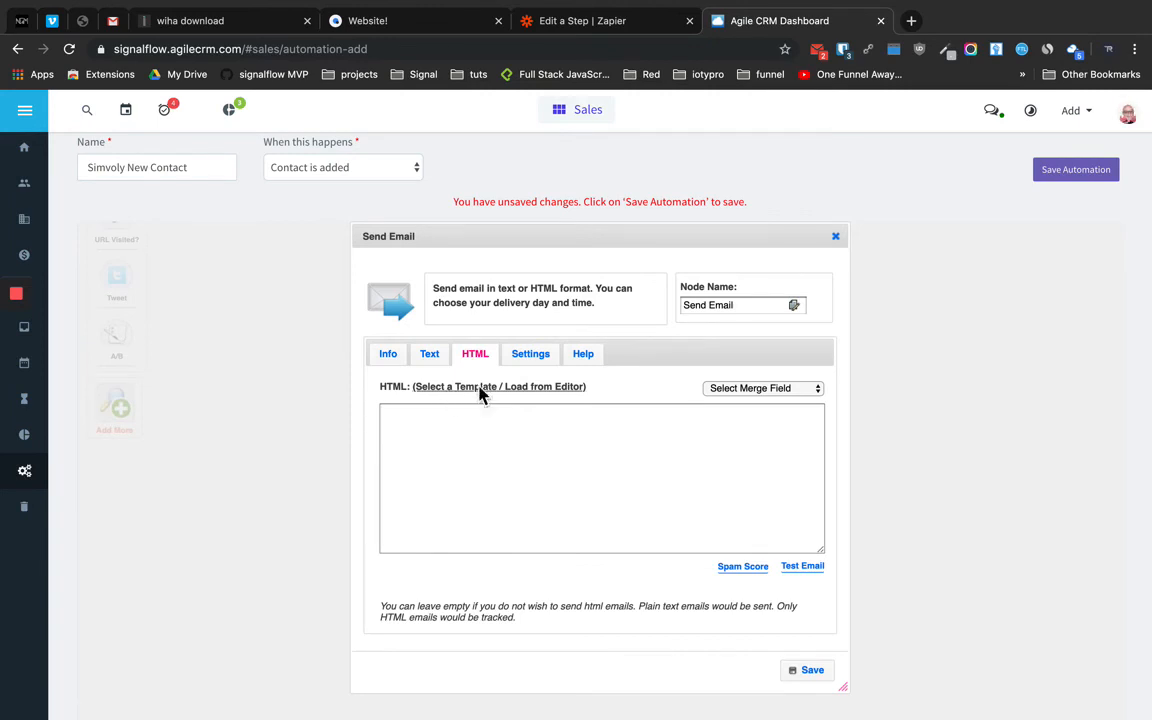
Load the 'Simvoly Test Email' template into the HTML body and save the Send Email step
click(480, 390)
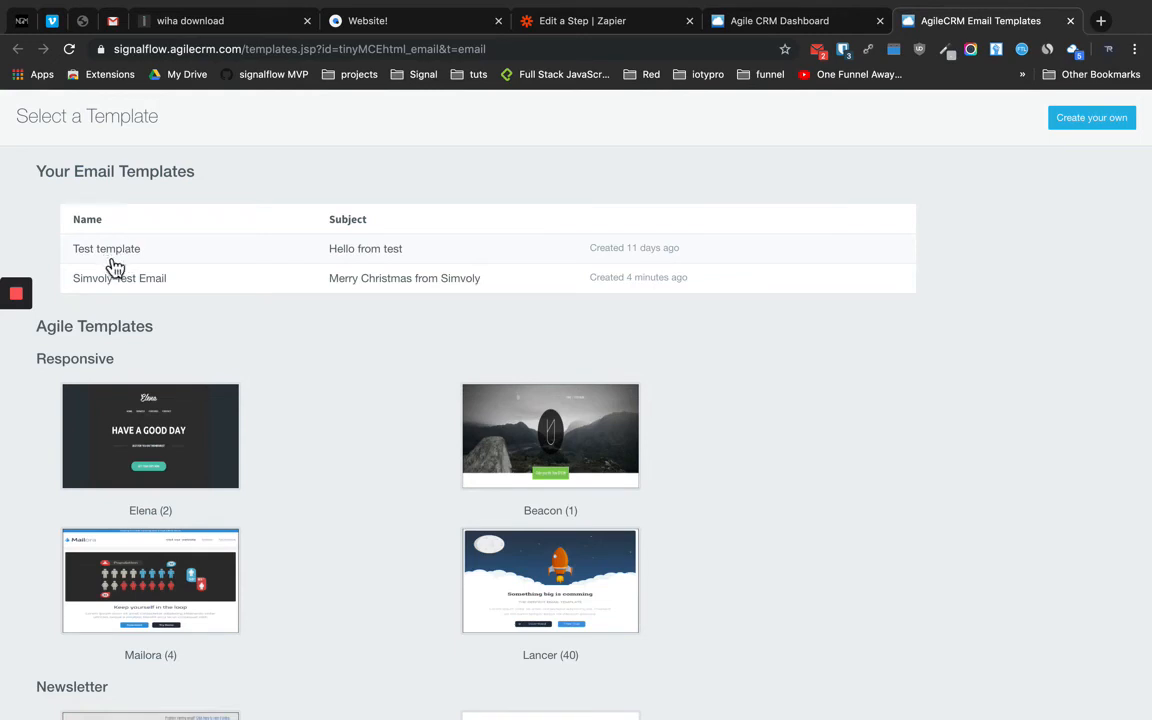
click(144, 289)
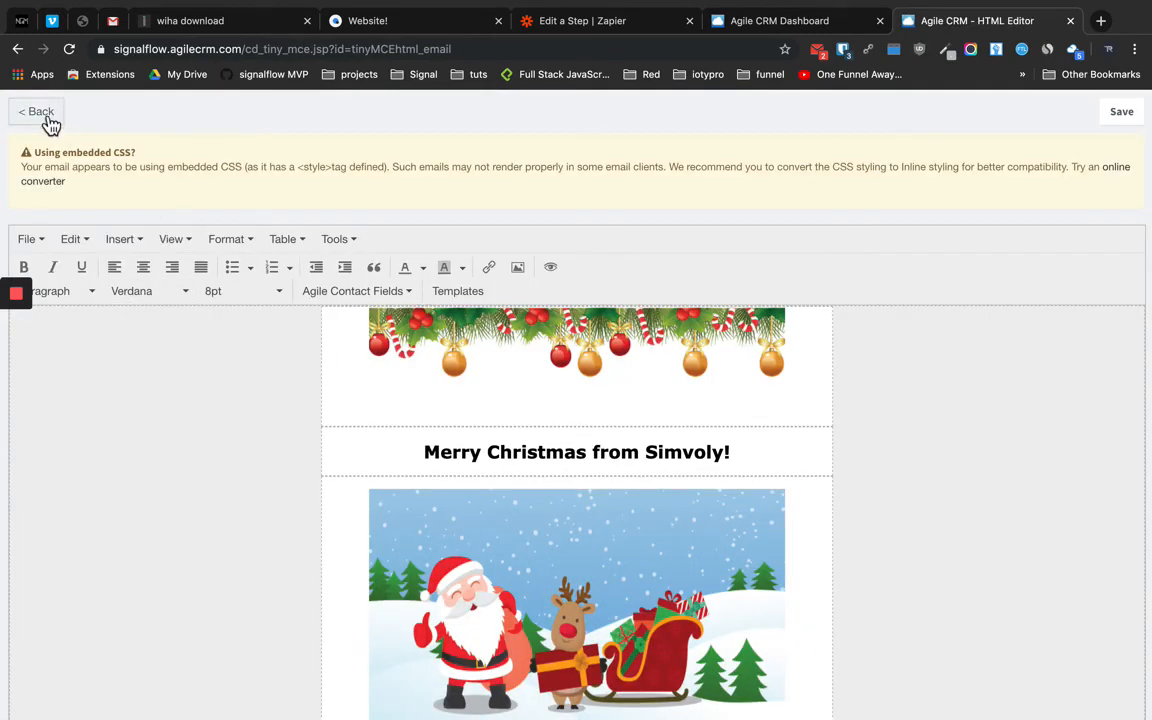
click(1124, 115)
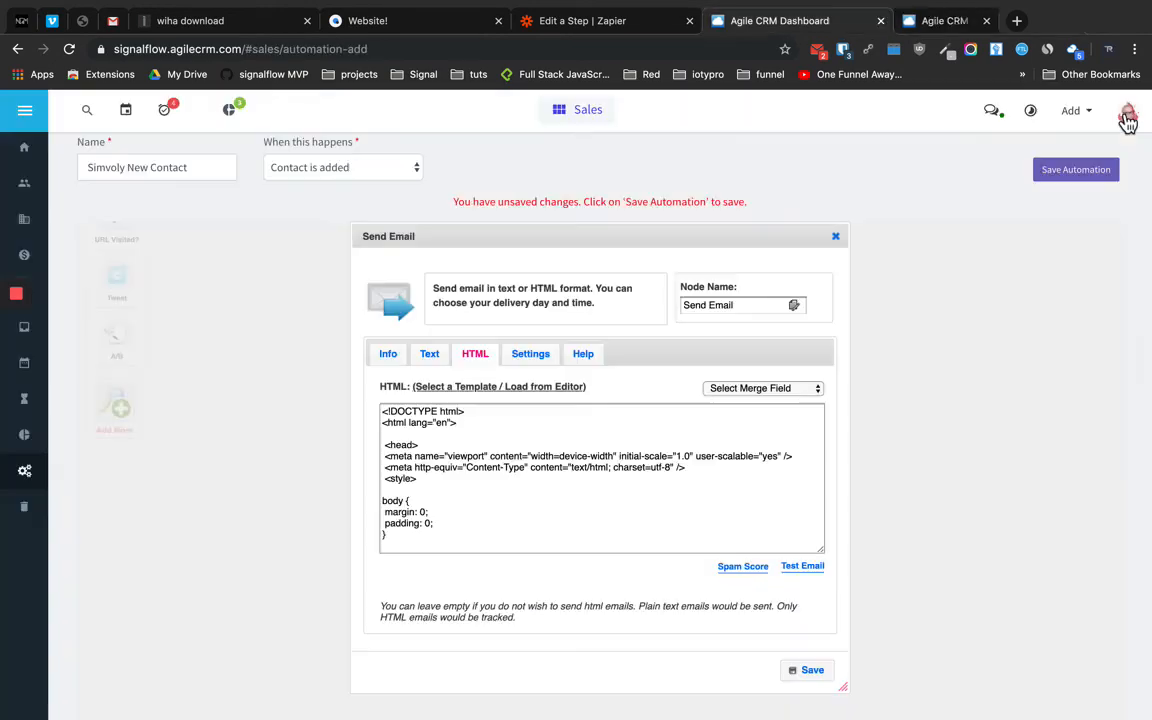
scroll(490, 421, up, 1)
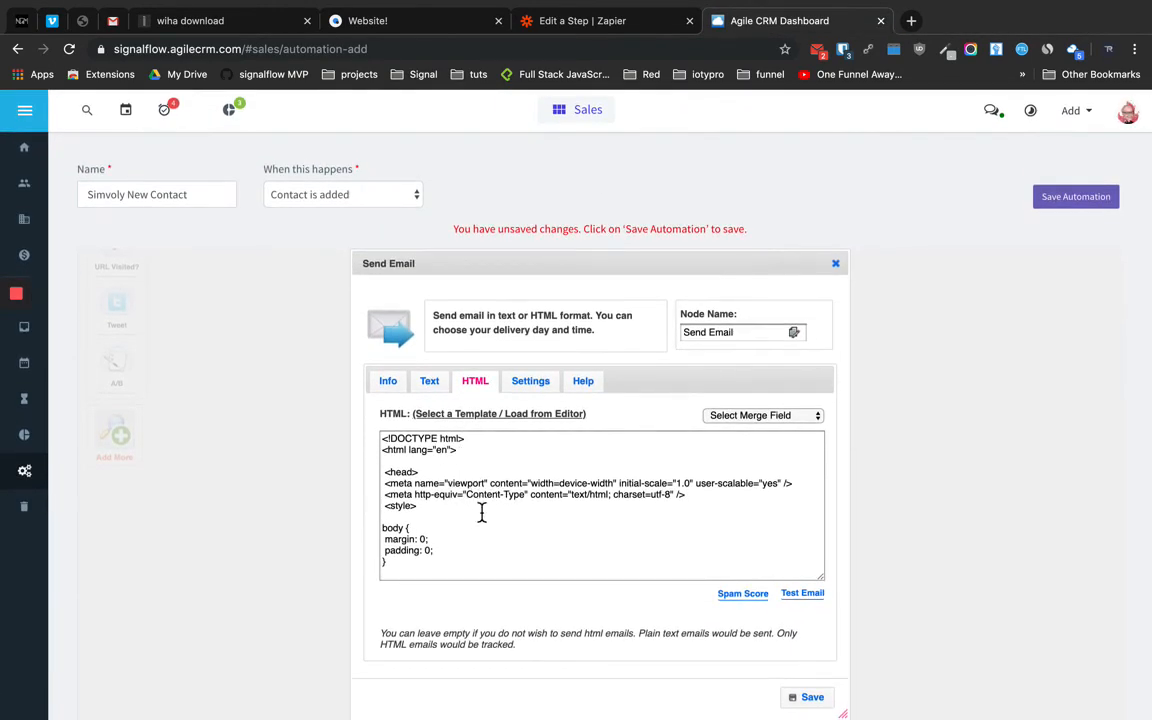
scroll(517, 508, down, 5)
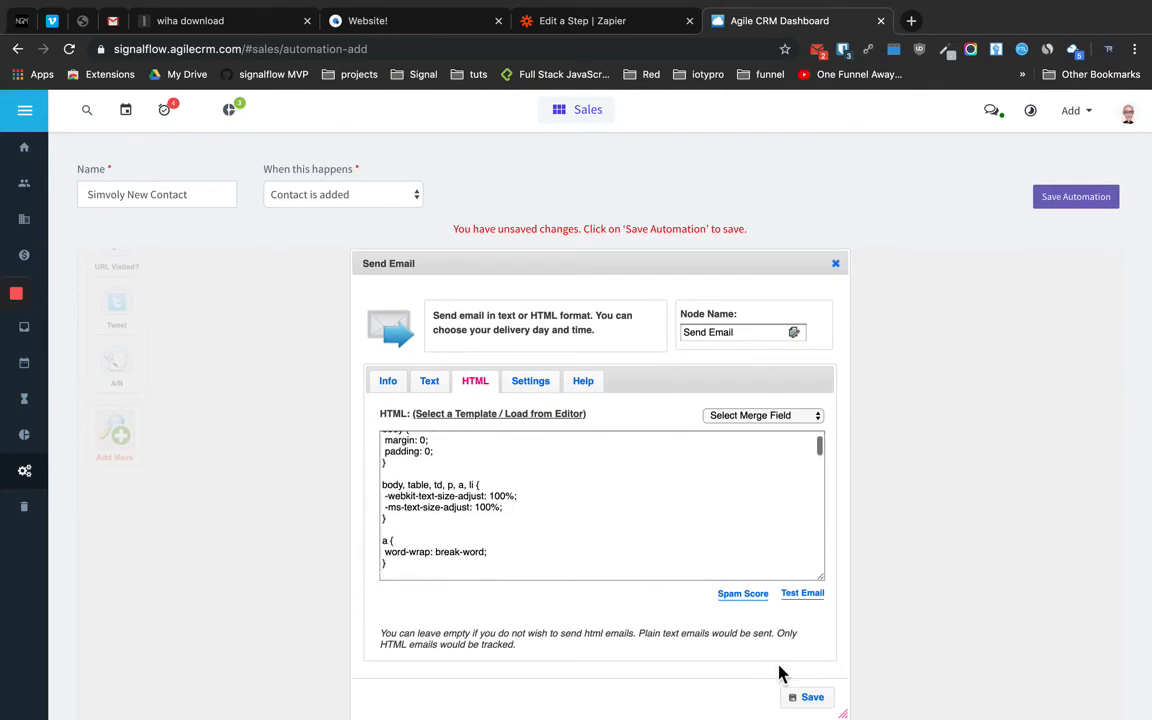
click(795, 699)
scroll(931, 591, down, 5)
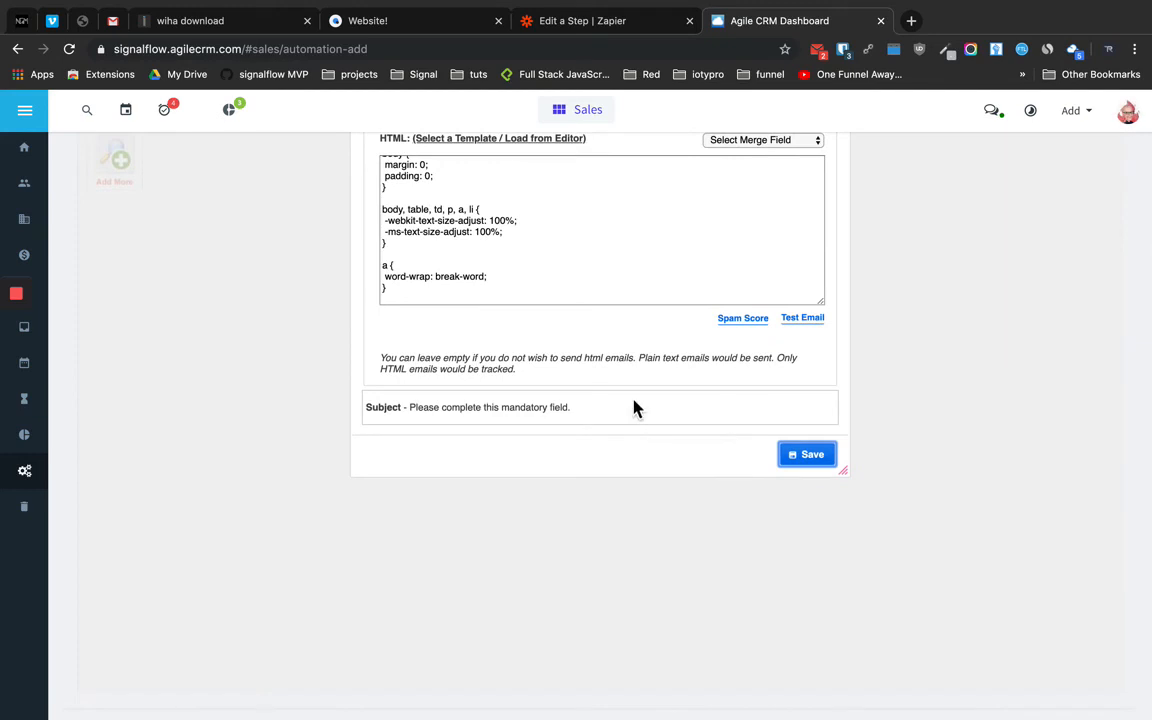
scroll(620, 414, up, 4)
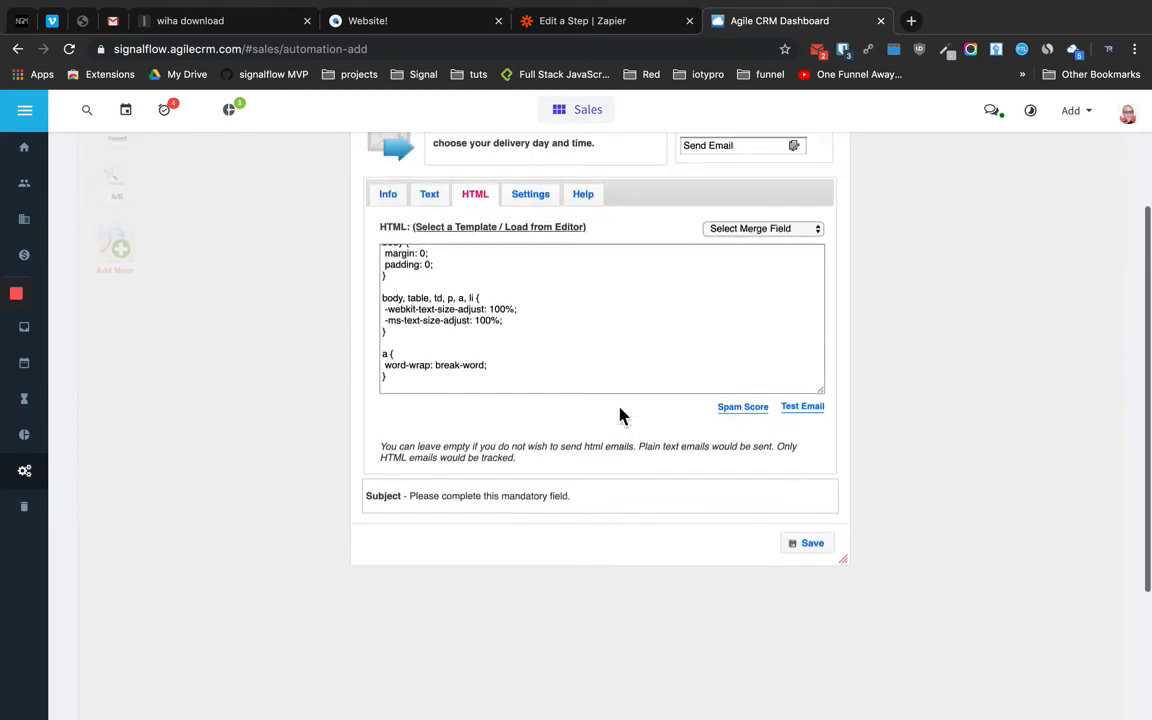
Enter the subject 'Merry Christmas from Simvoly' and save the Send Email step onto the canvas
click(429, 321)
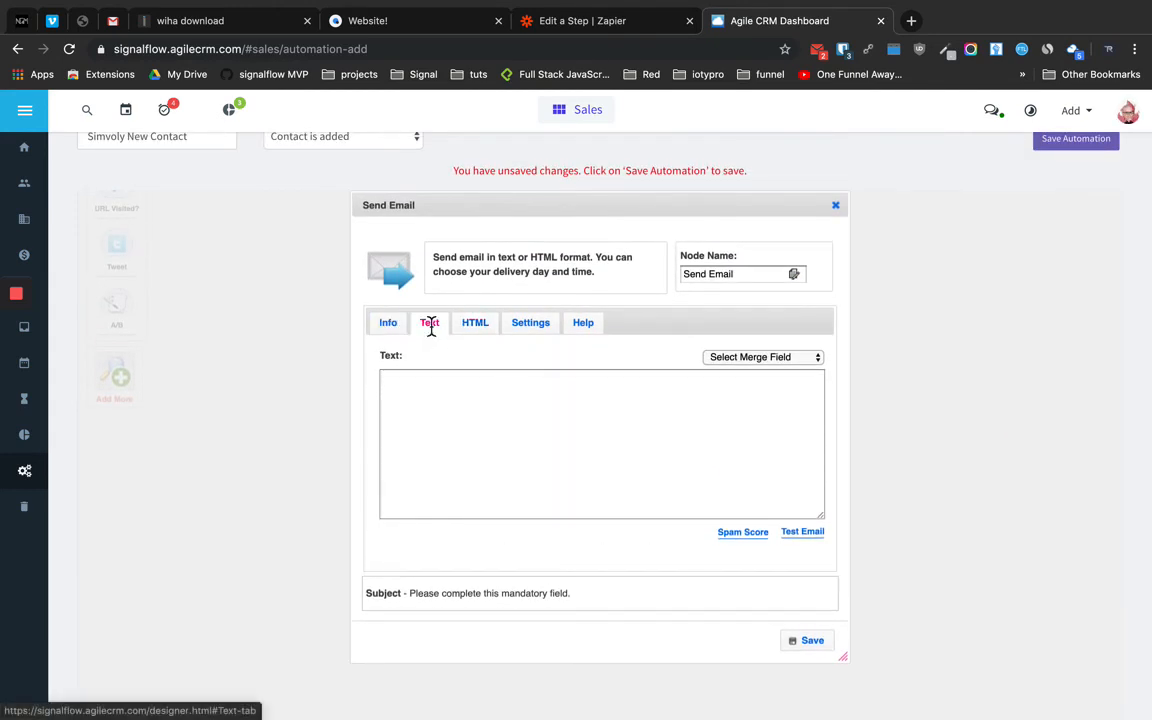
click(392, 325)
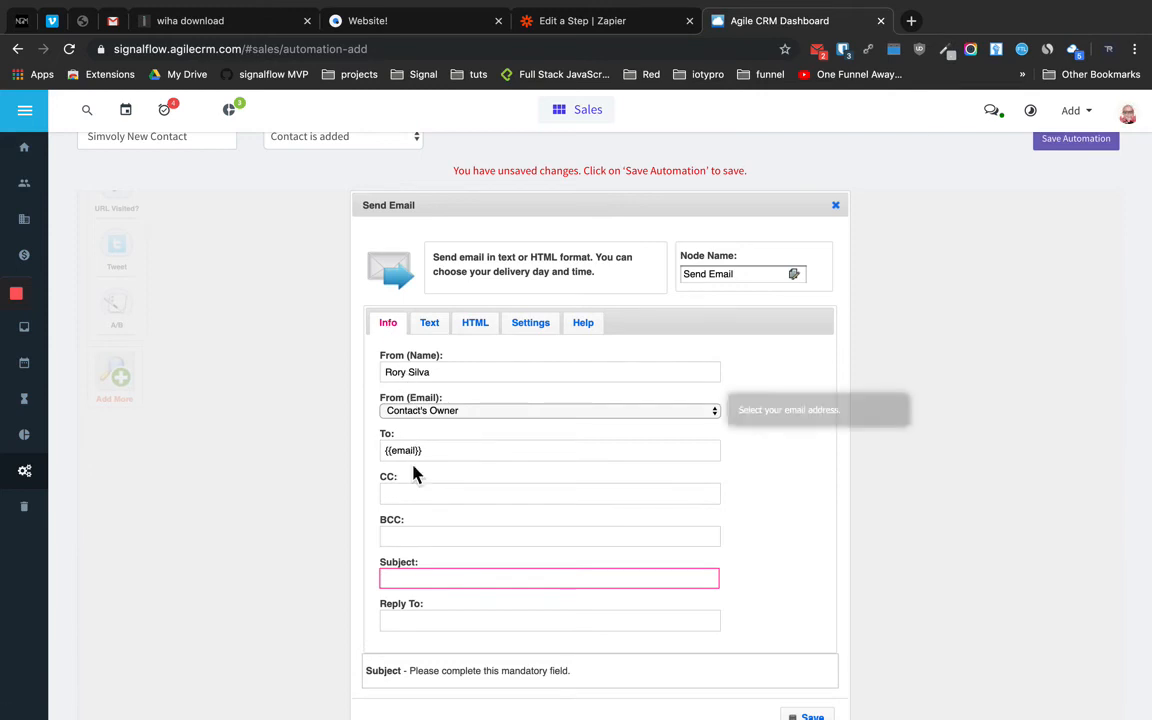
click(423, 579)
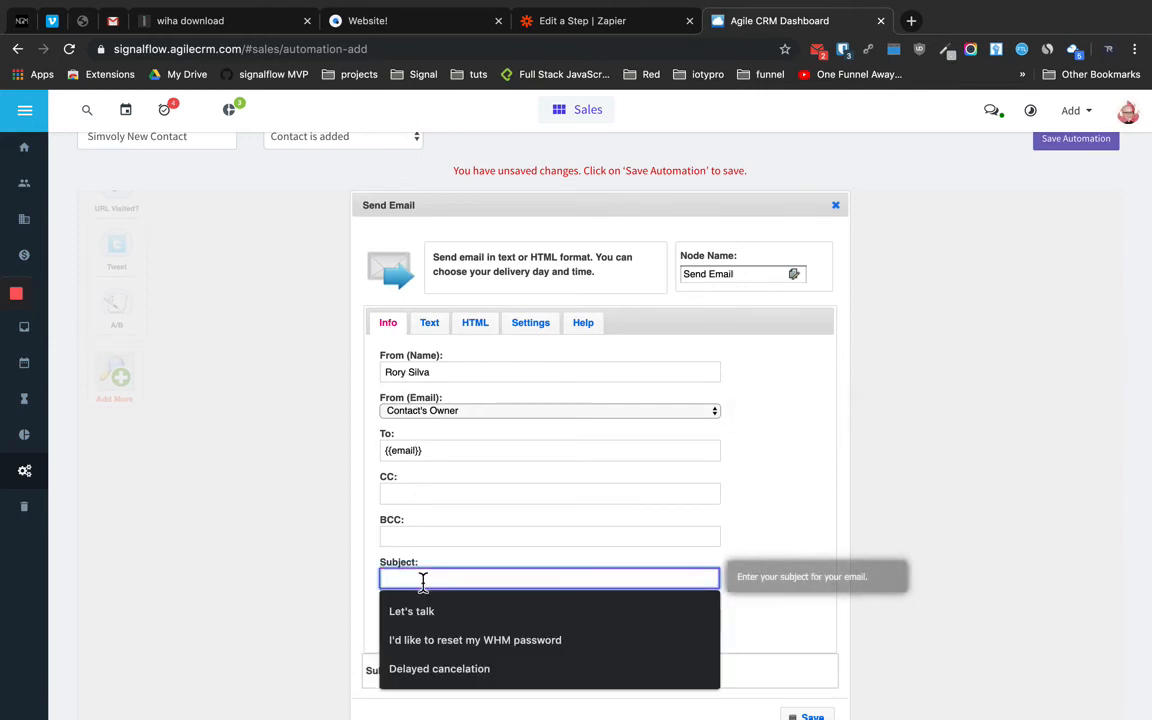
text(Merry Christmas from Simvoly)
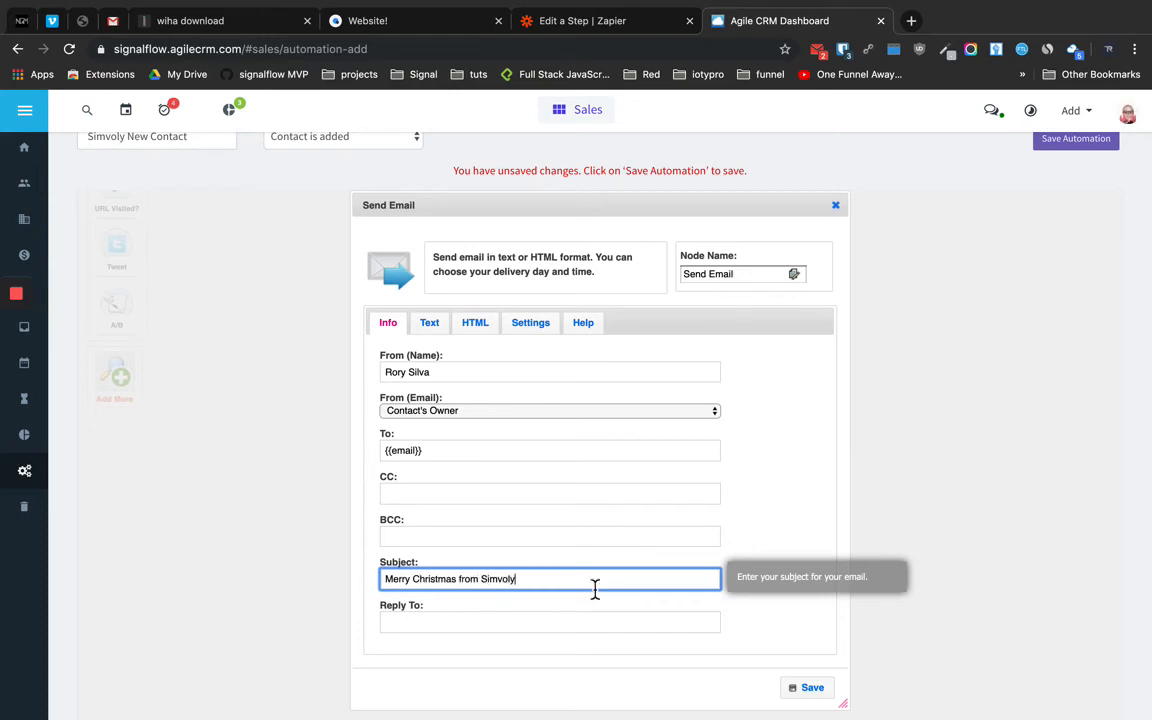
click(806, 688)
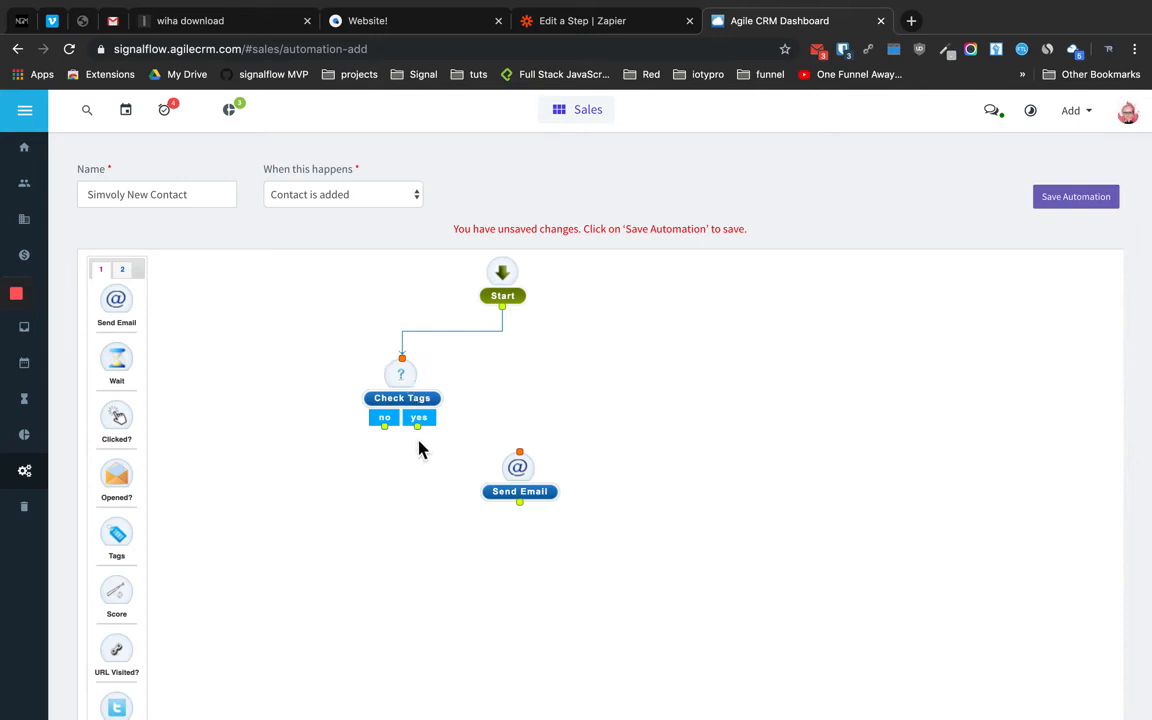
Link the tag check's yes branch to Send Email, save the automation, and review Check Tags
drag(421, 434, 518, 458)
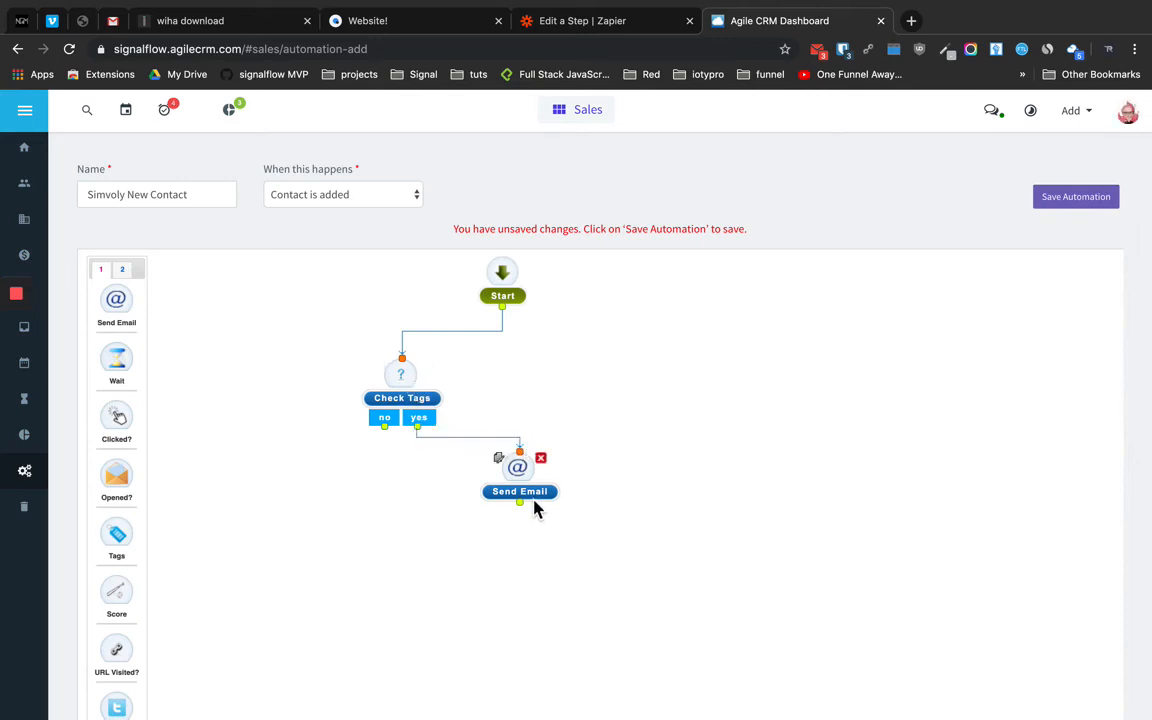
click(1058, 213)
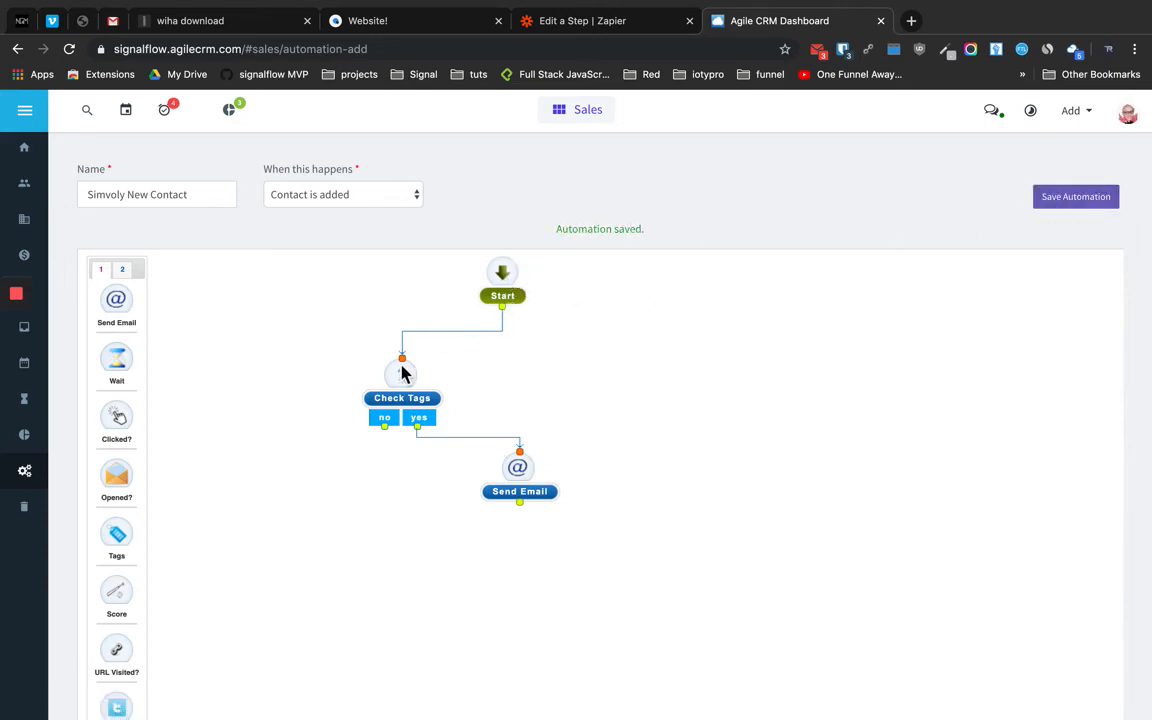
mouse_move(403, 385)
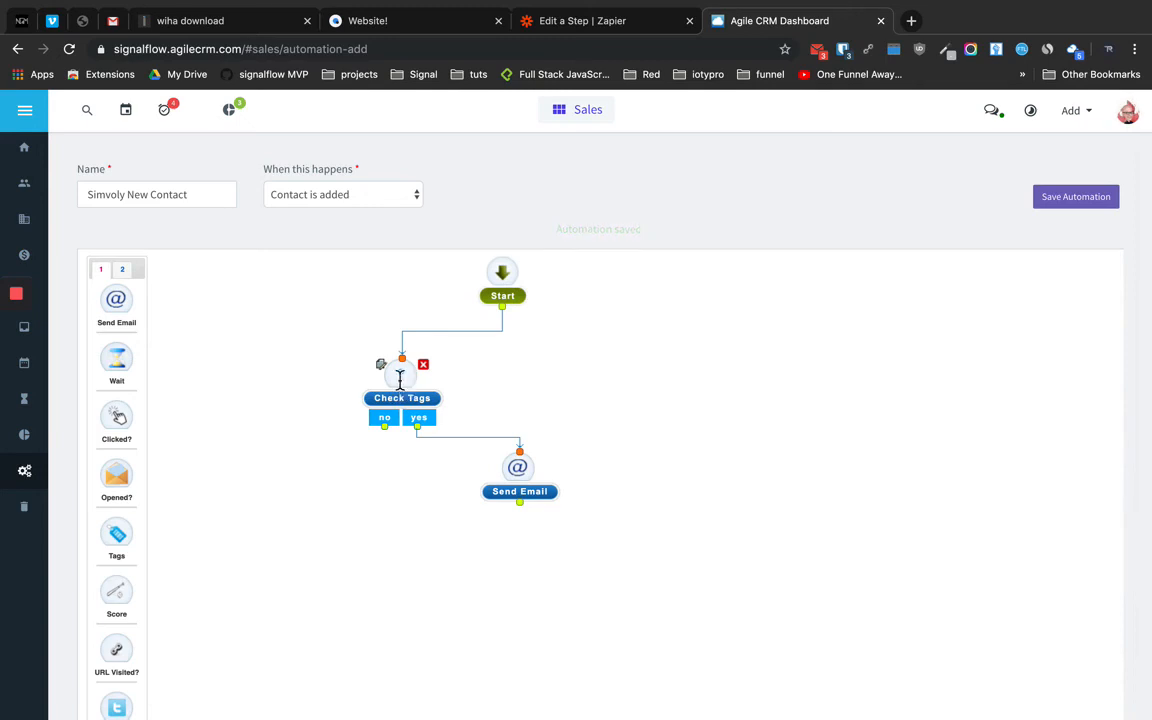
double_click(400, 380)
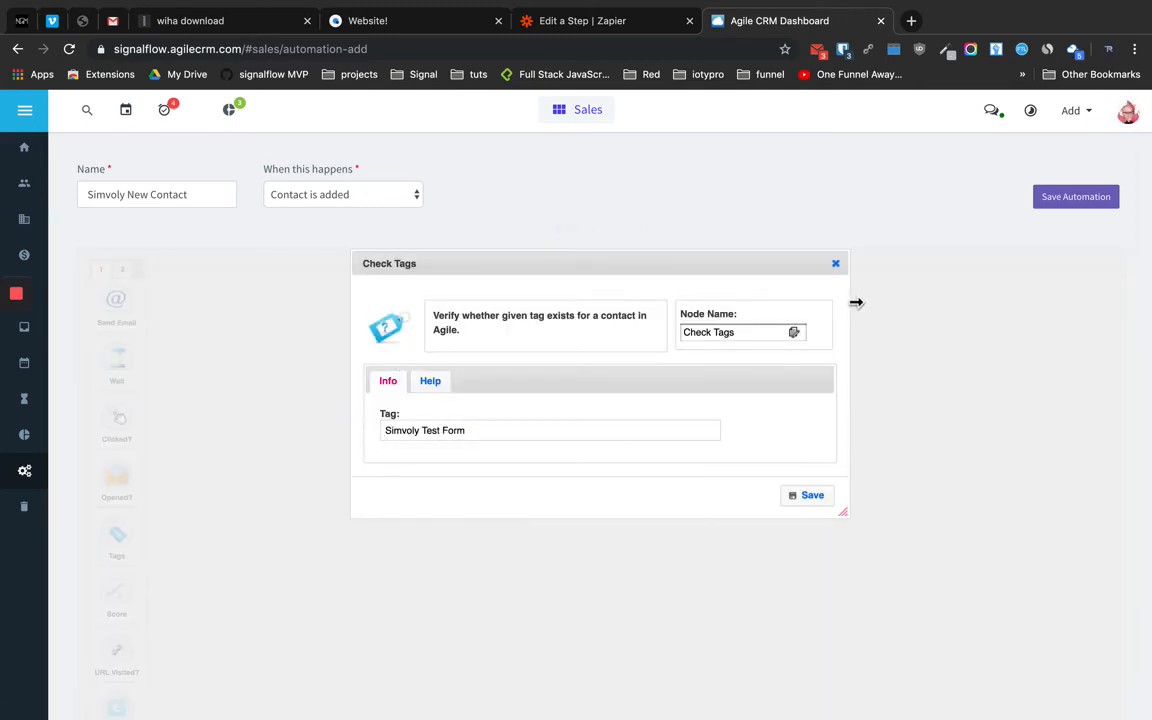
click(835, 264)
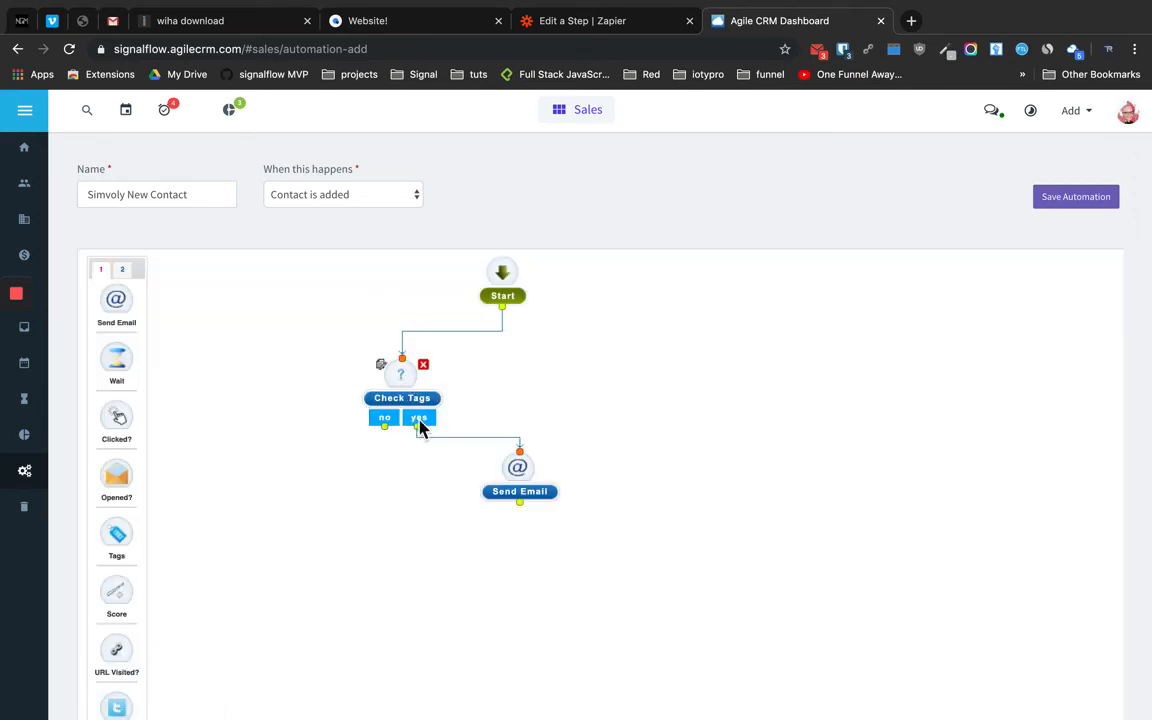
Reopen the Send Email step and scroll through the Christmas email's HTML body
double_click(521, 475)
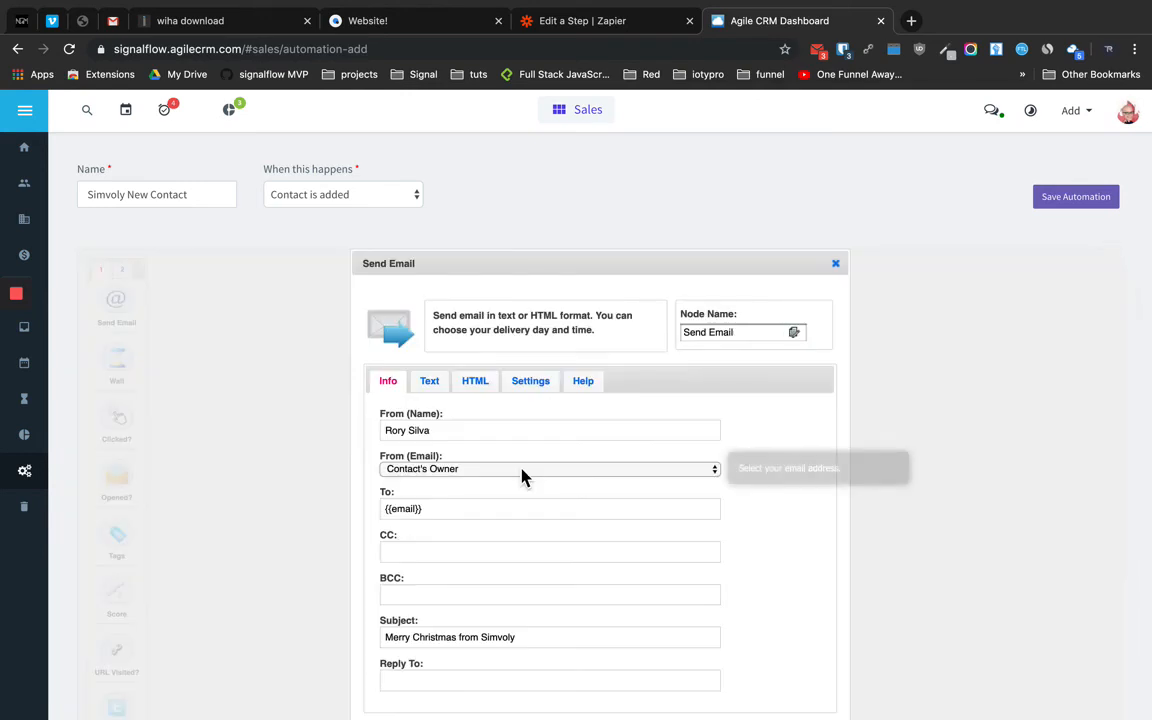
click(486, 387)
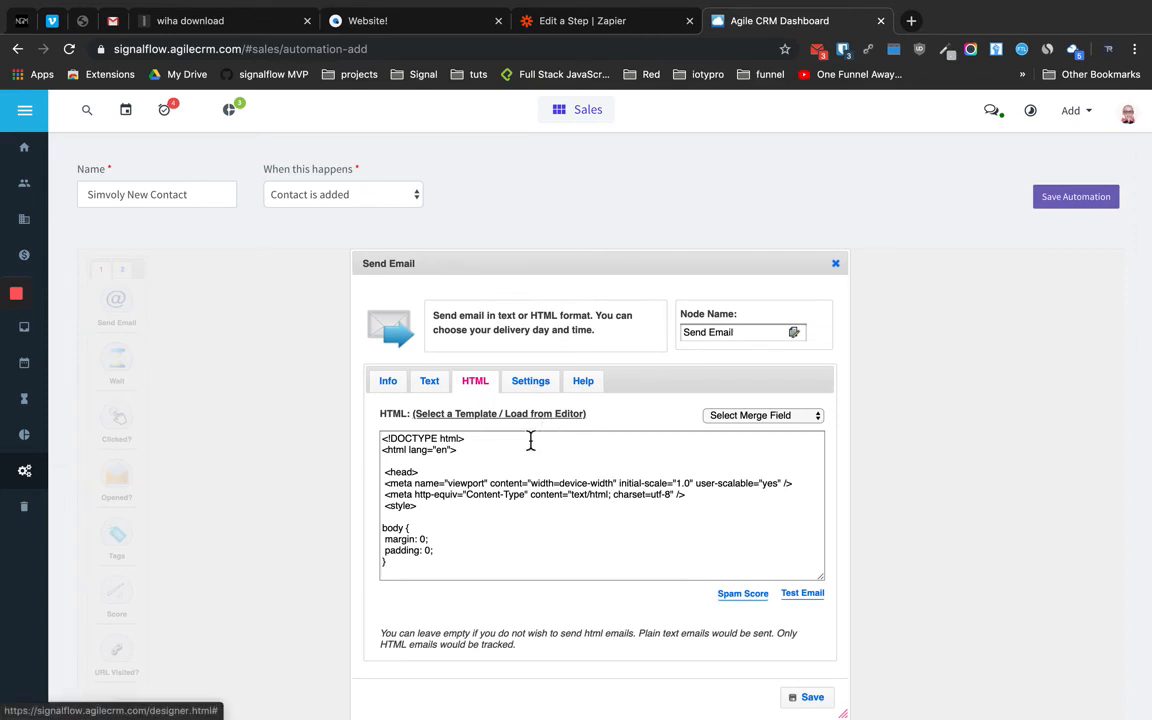
scroll(468, 507, down, 5)
scroll(468, 507, up, 5)
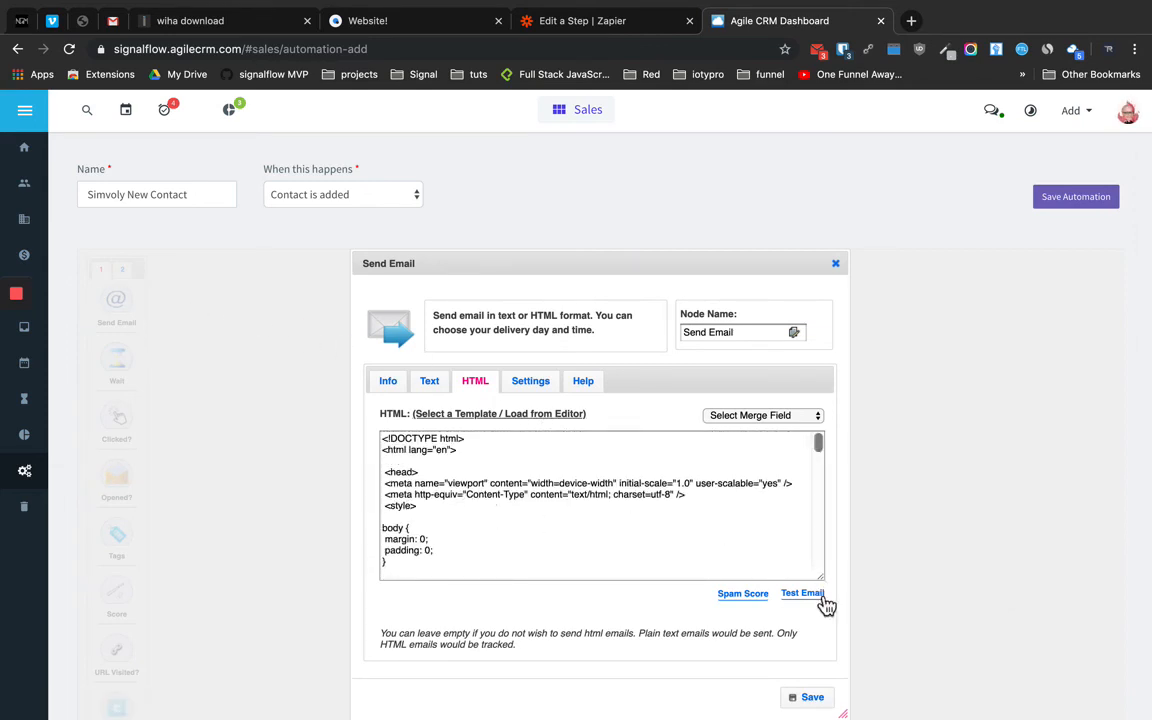
scroll(920, 548, down, 3)
scroll(920, 548, up, 3)
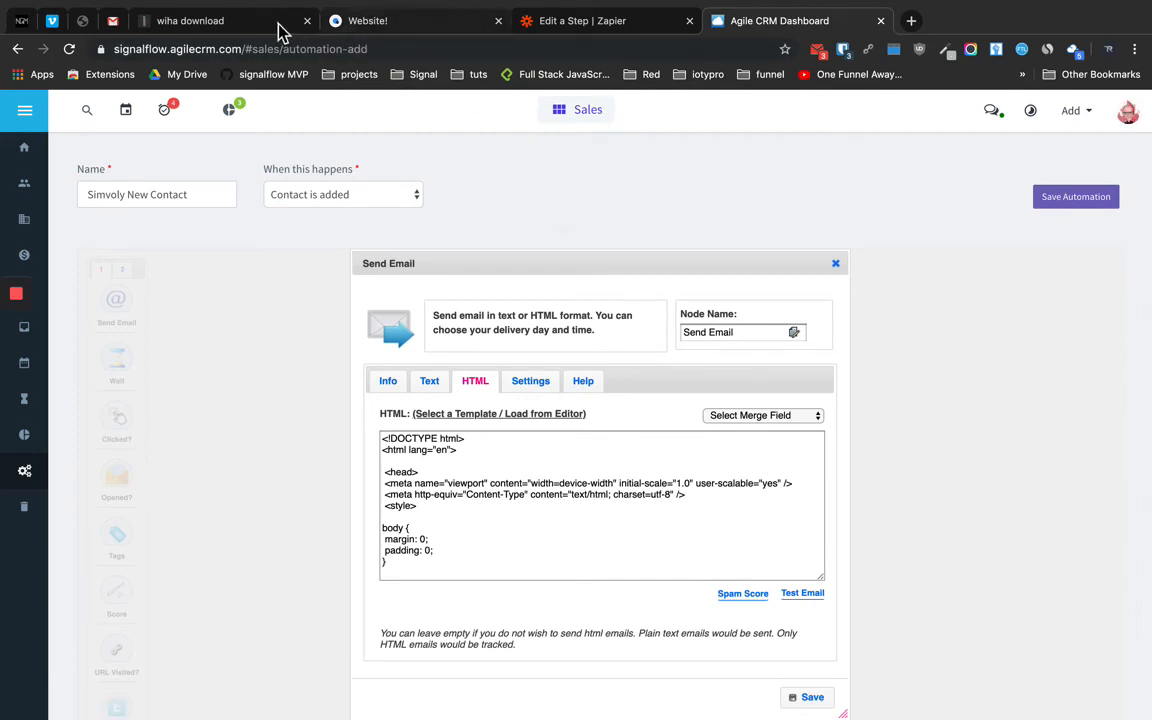
Load the live iotypro.com/simvoly page in the browser tab
click(413, 30)
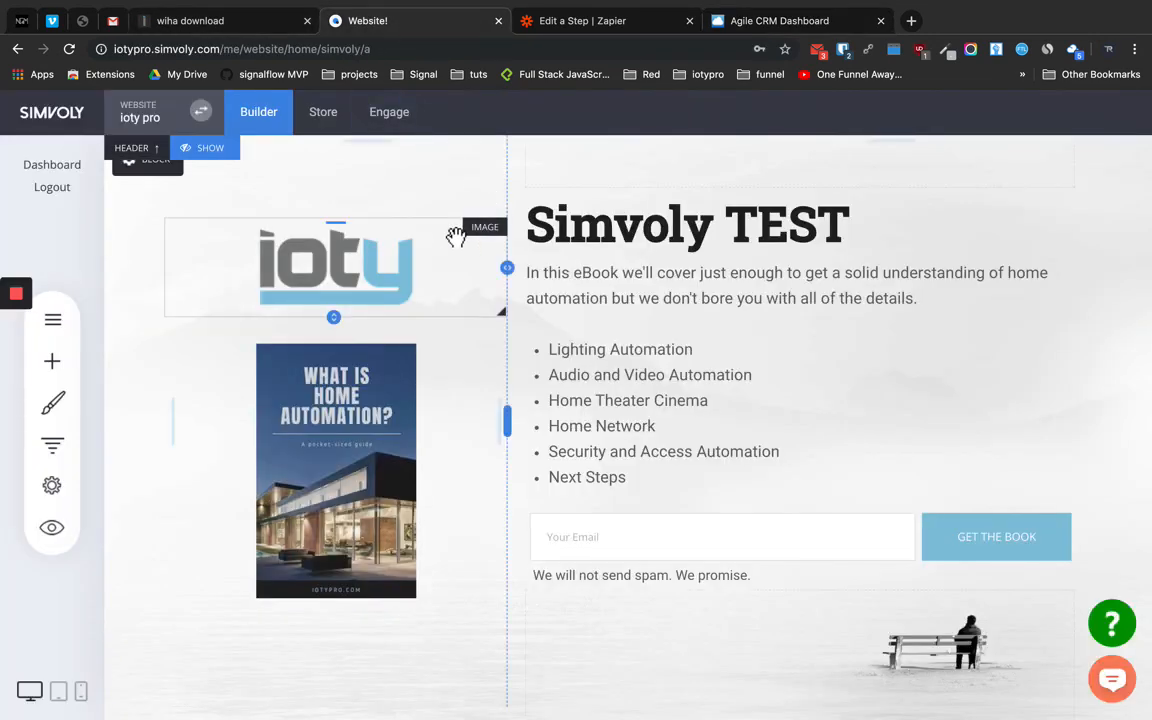
click(182, 24)
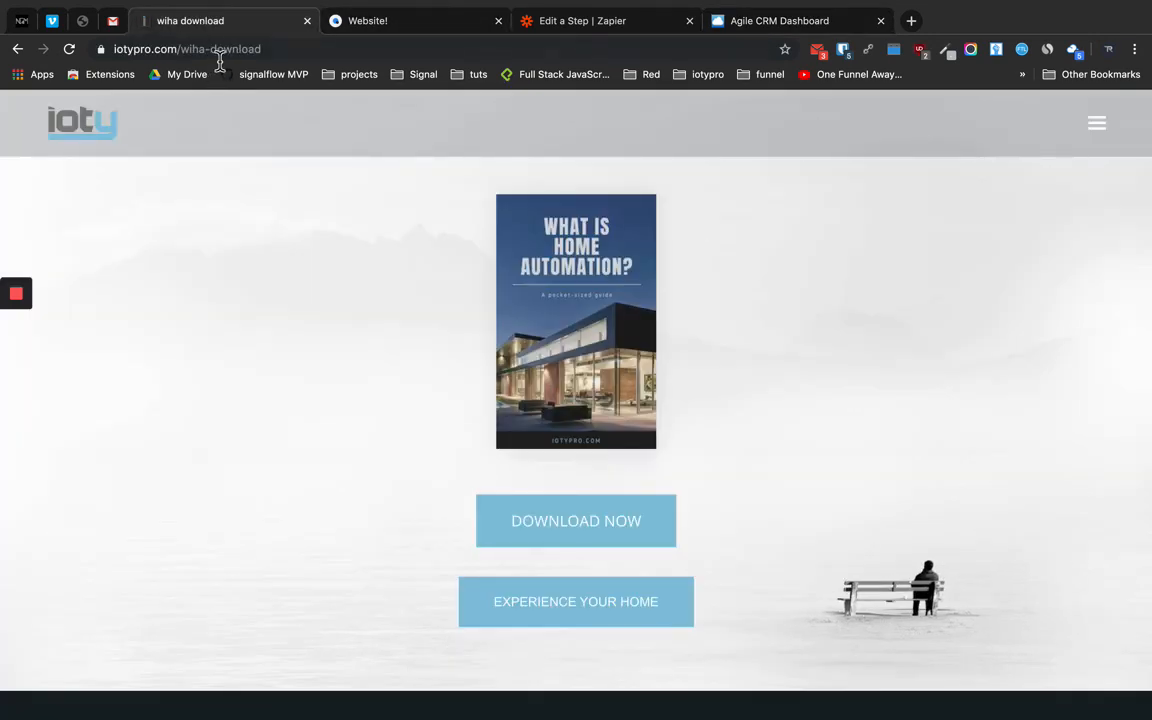
drag(183, 50, 334, 51)
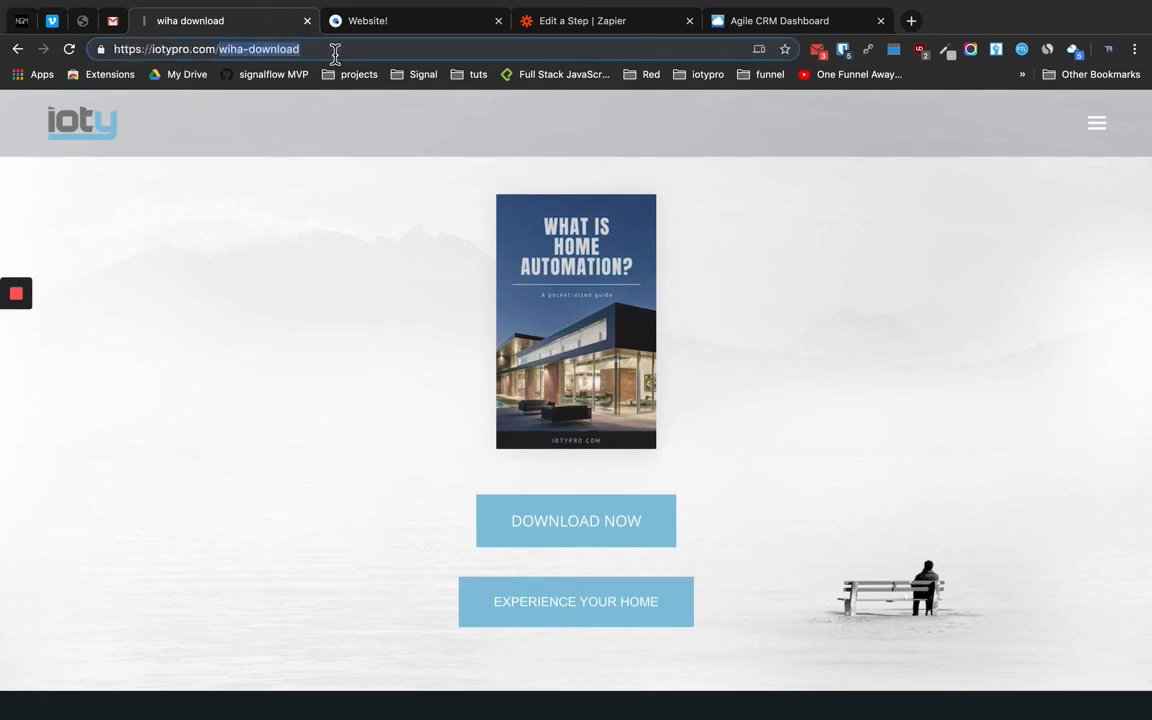
text(sim)
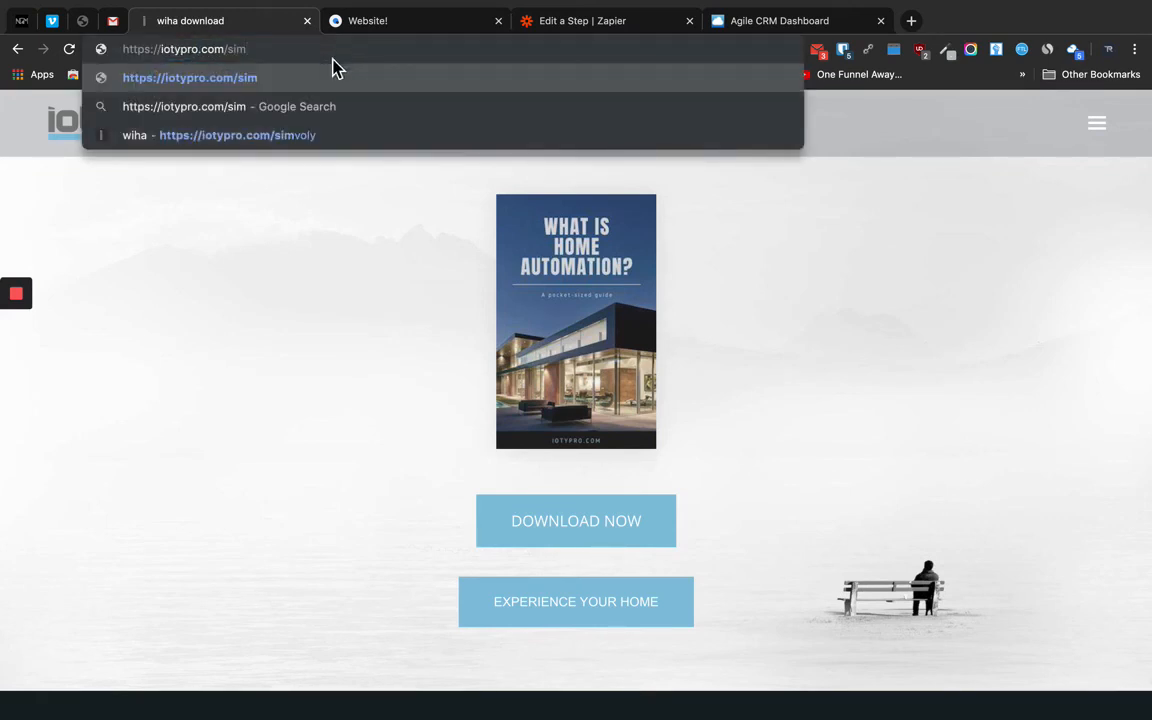
click(313, 140)
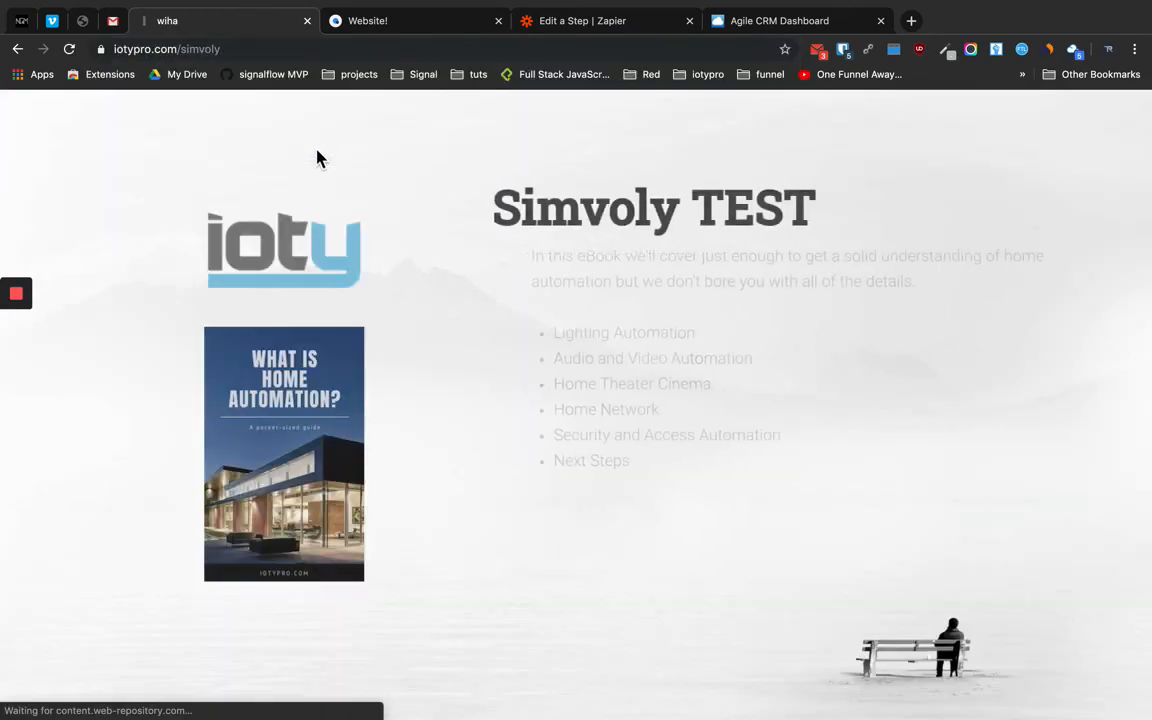
Submit a test email address through the GET THE BOOK form, then return to Agile CRM
click(526, 524)
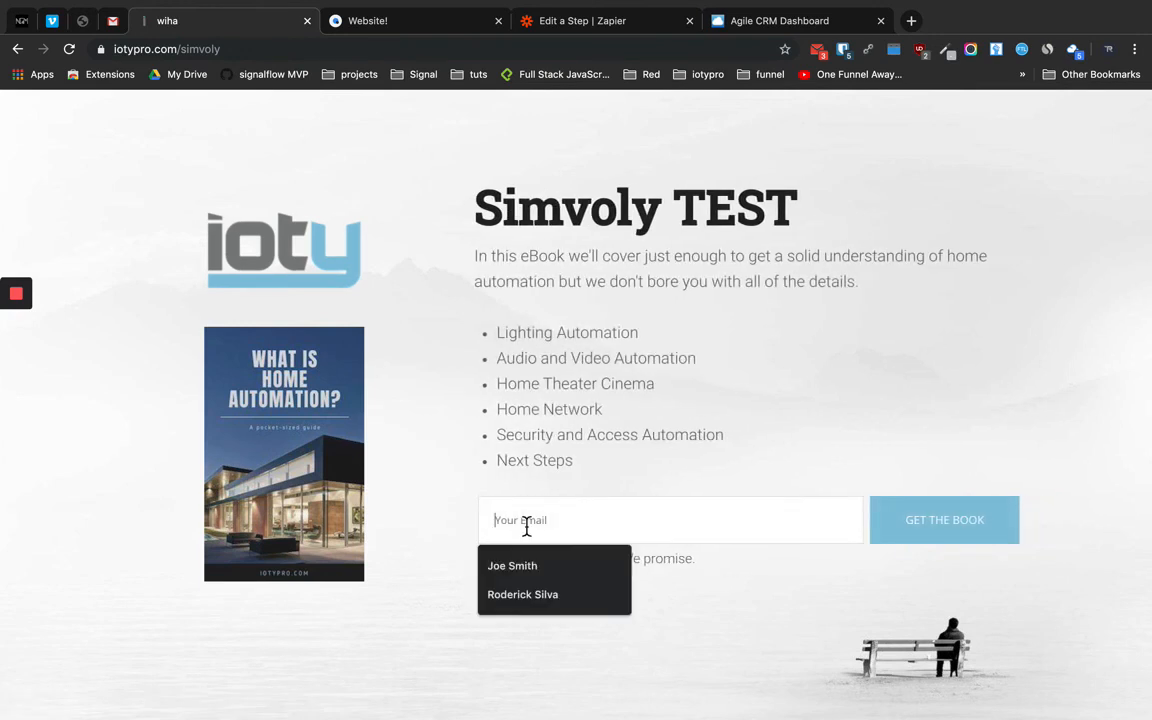
text(ty)
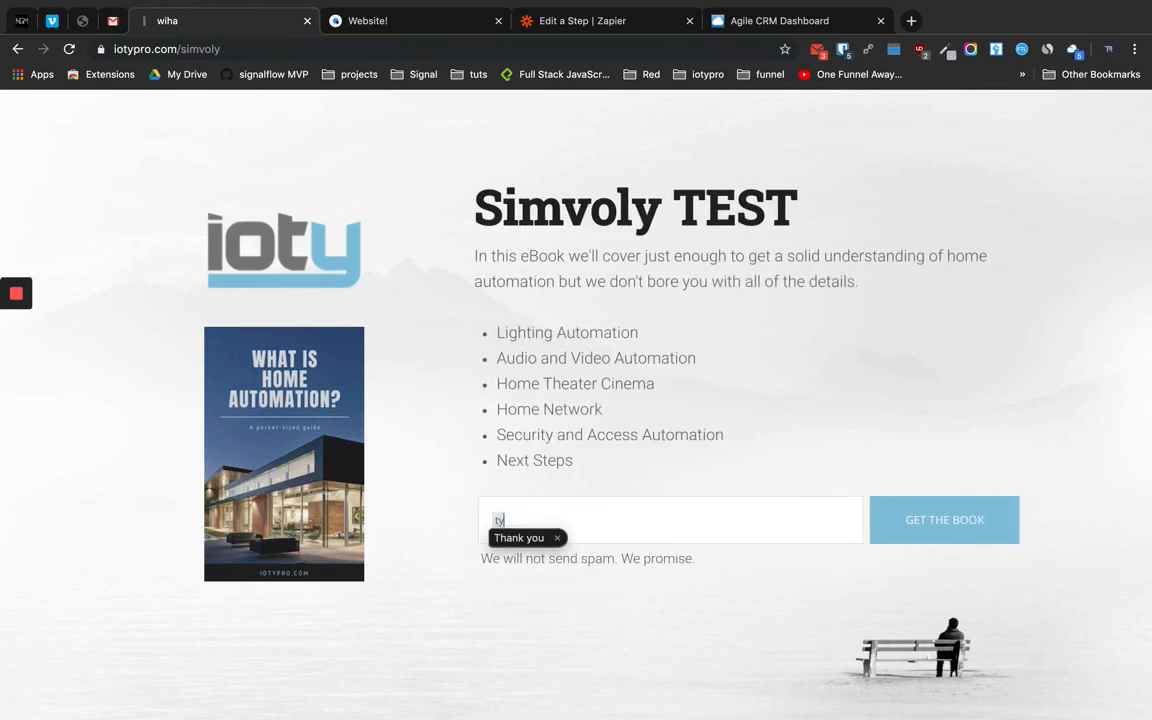
text(.)
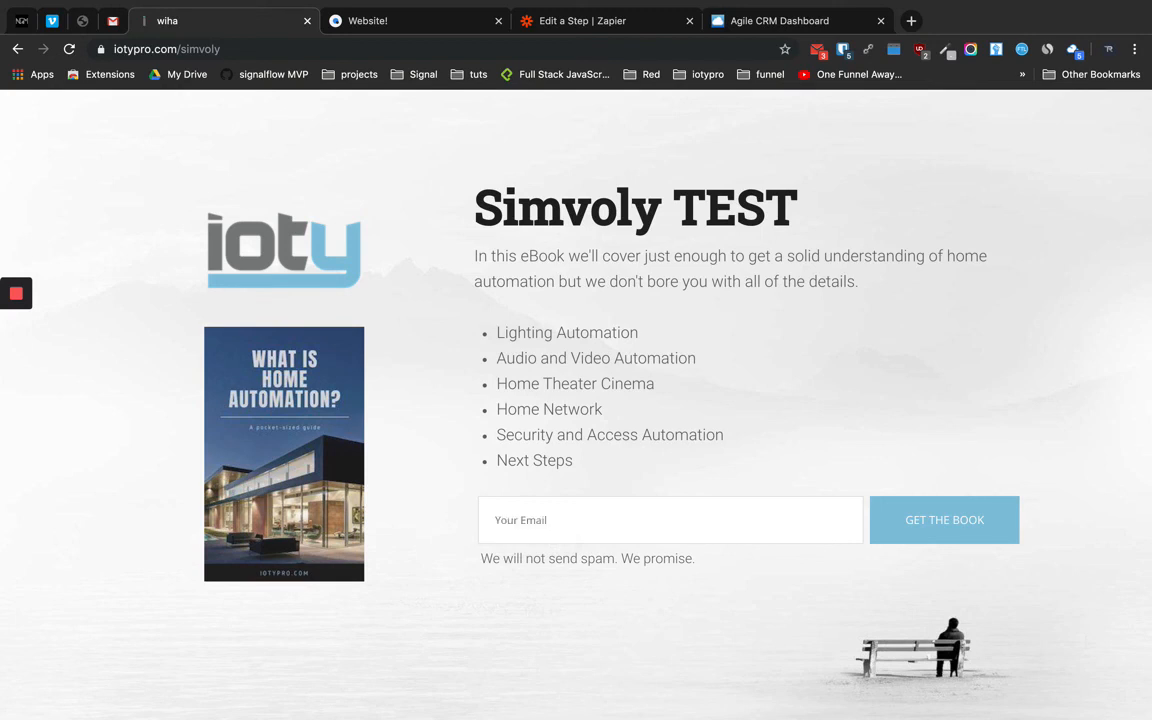
text(typ)
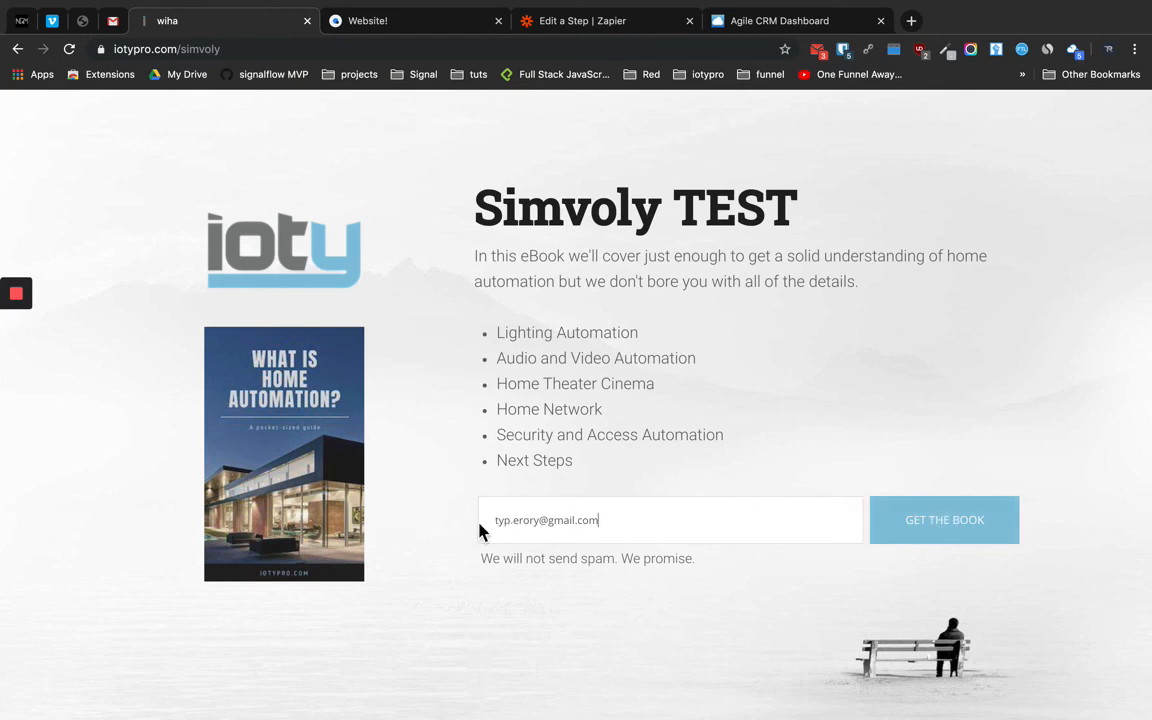
click(920, 527)
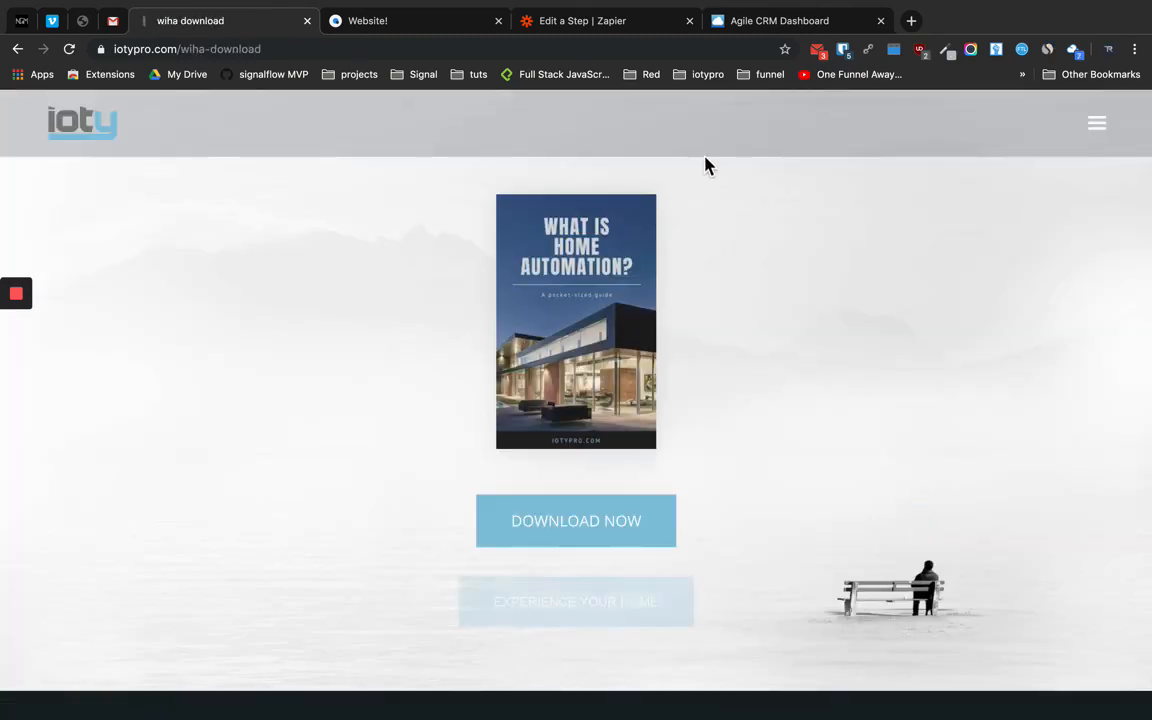
click(770, 28)
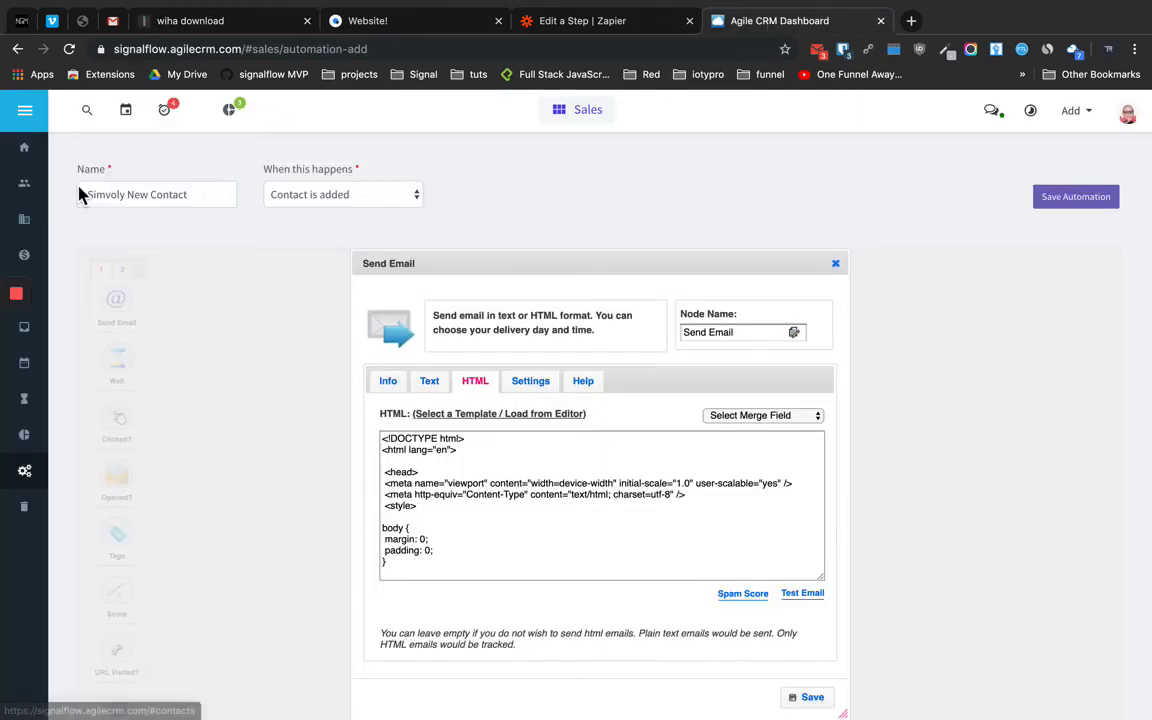
Reload the Agile CRM contacts list to show the new Simvoly signup
click(36, 195)
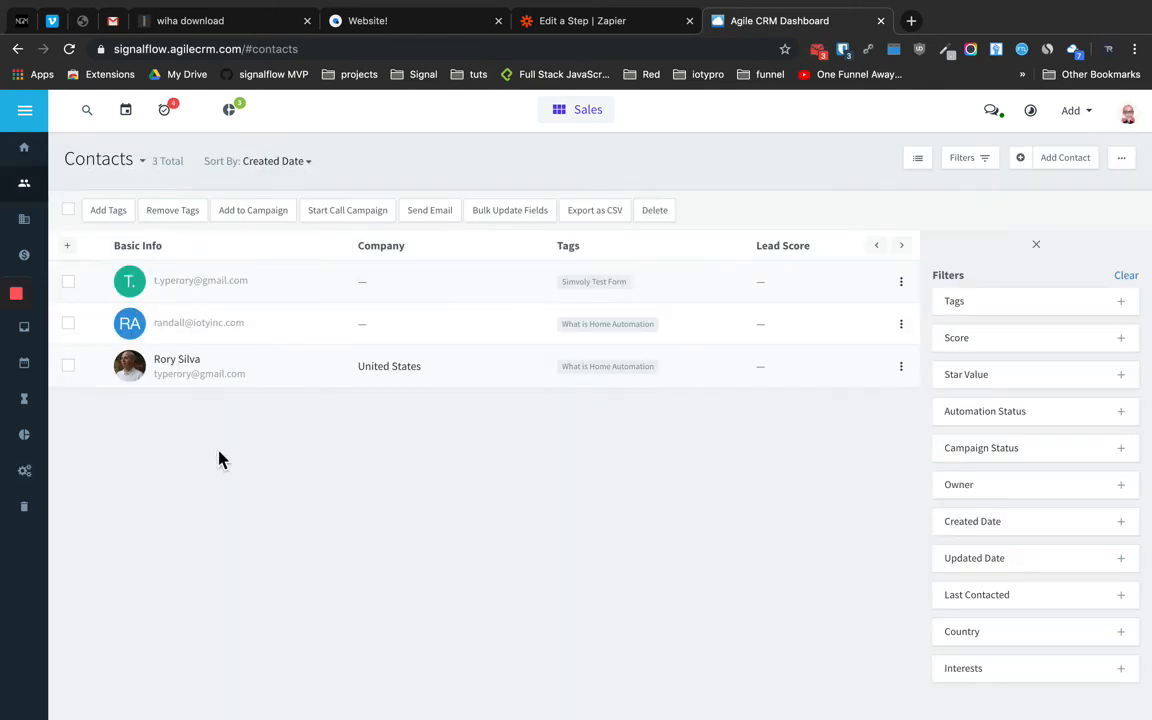
key(super+r)
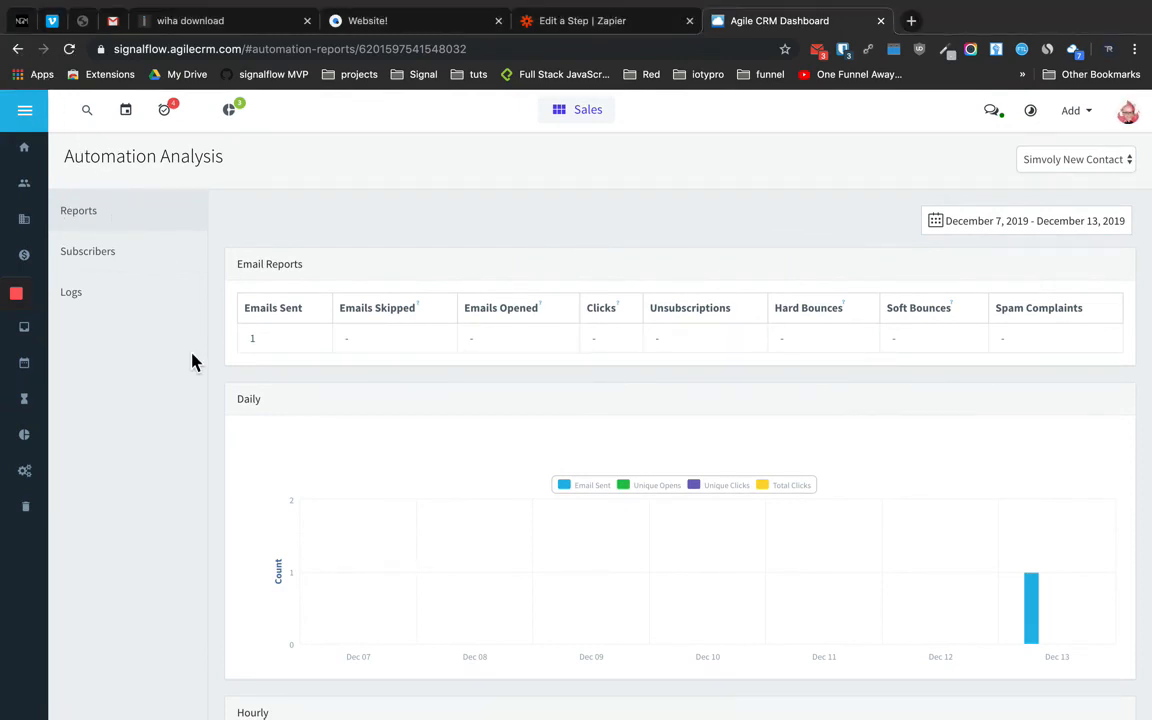
scroll(193, 362, left, 5)
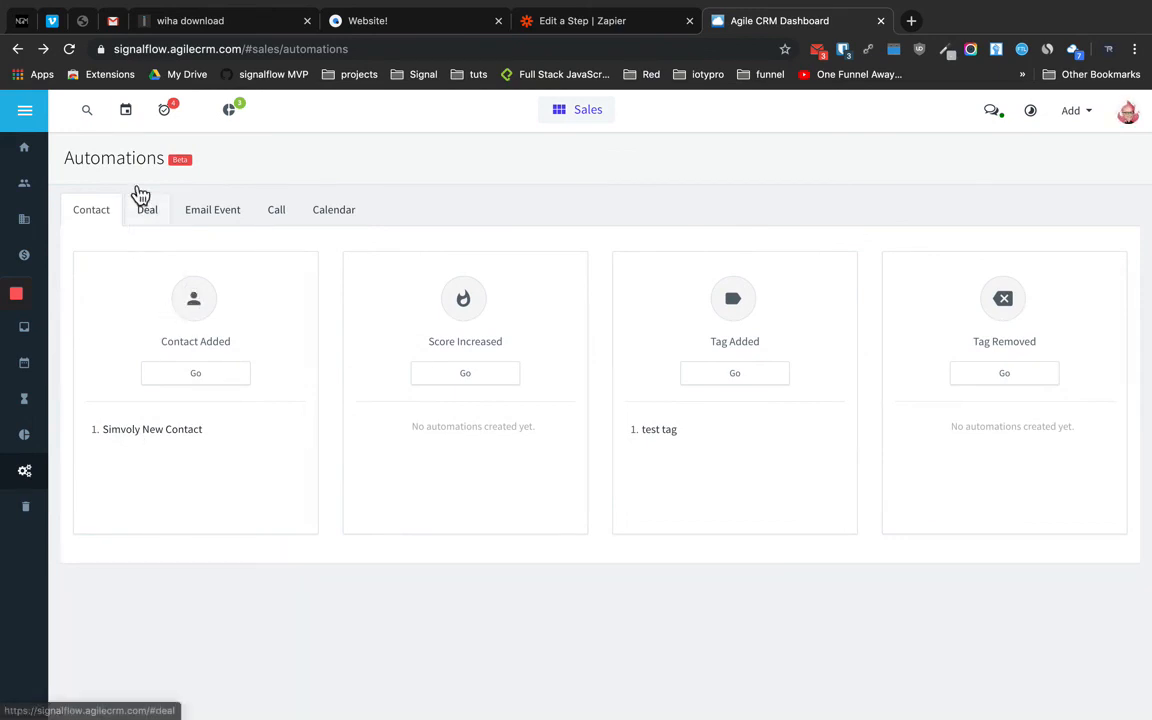
Check the Simvoly New Contact subscribers showing one completed contact, then open the Gmail preview
mouse_move(116, 445)
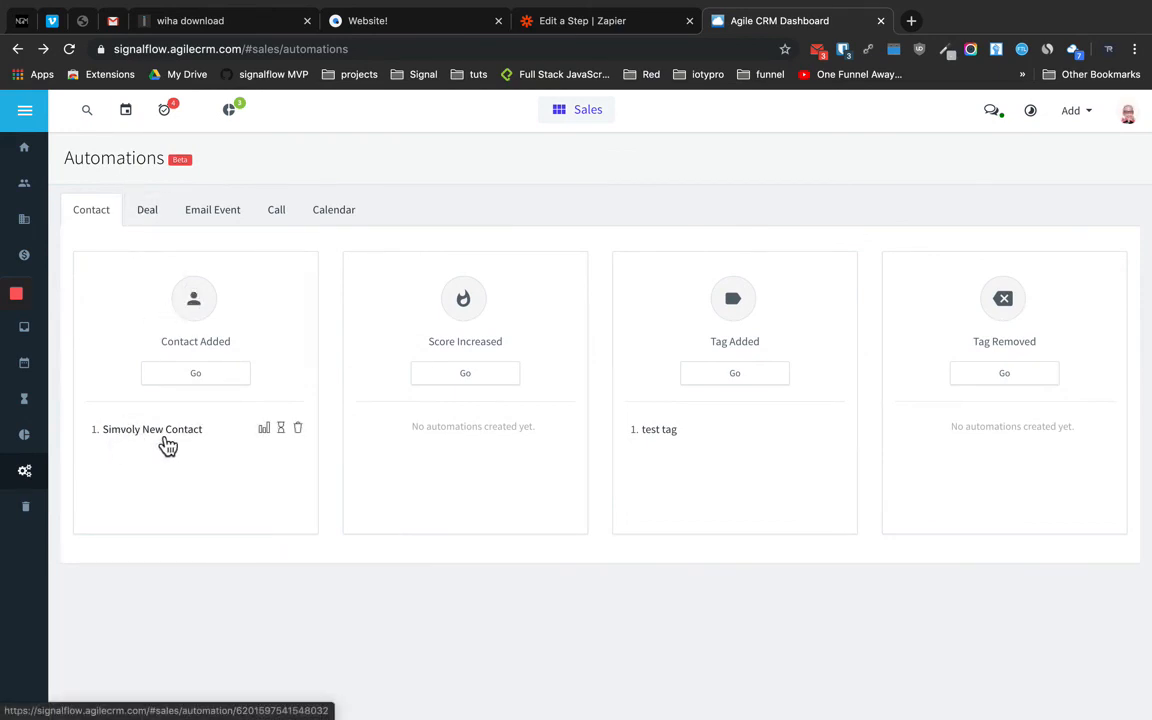
click(266, 433)
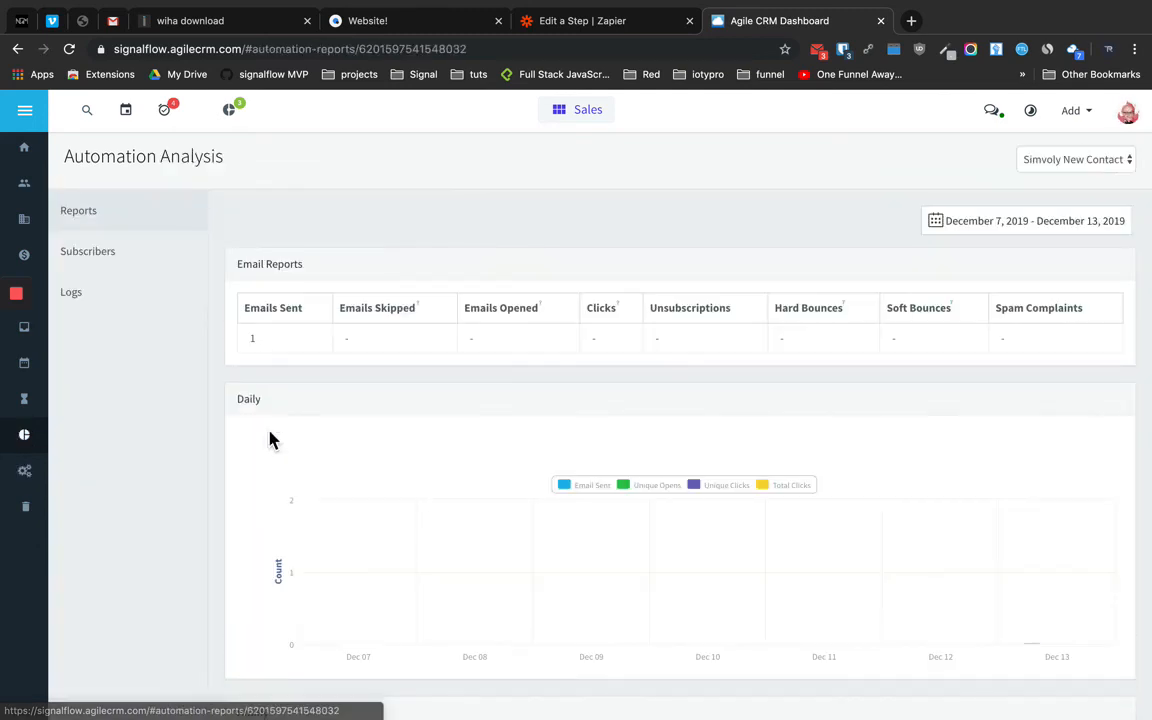
scroll(282, 398, down, 1)
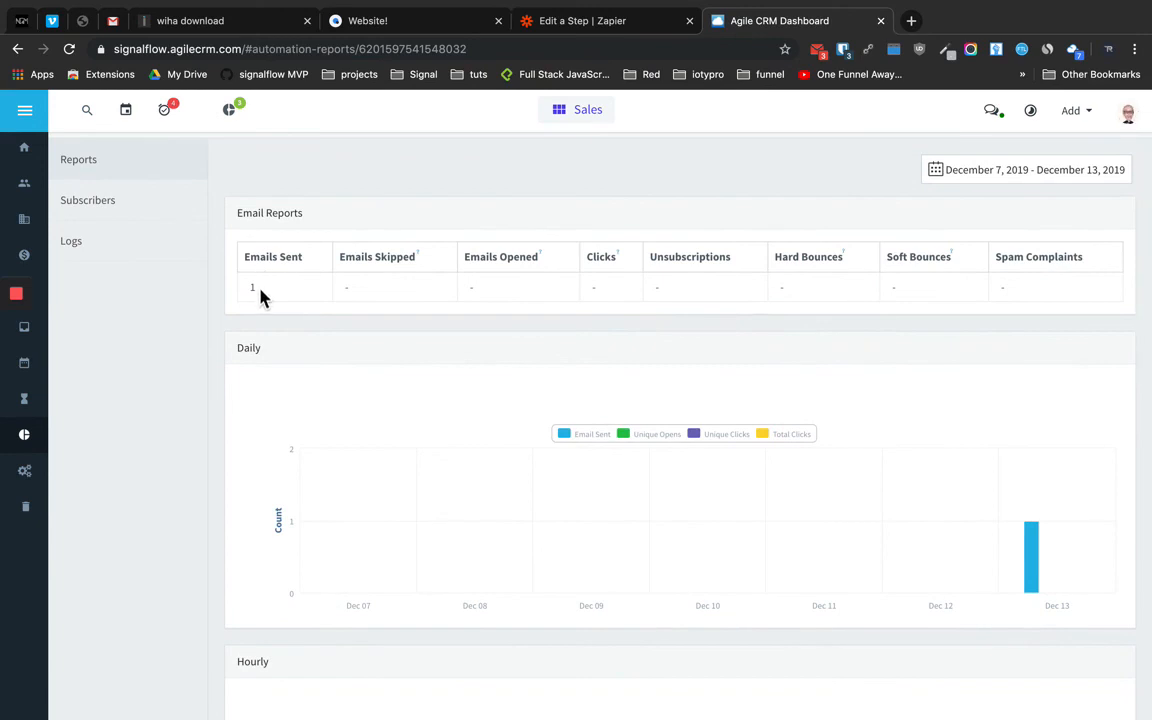
scroll(346, 366, down, 5)
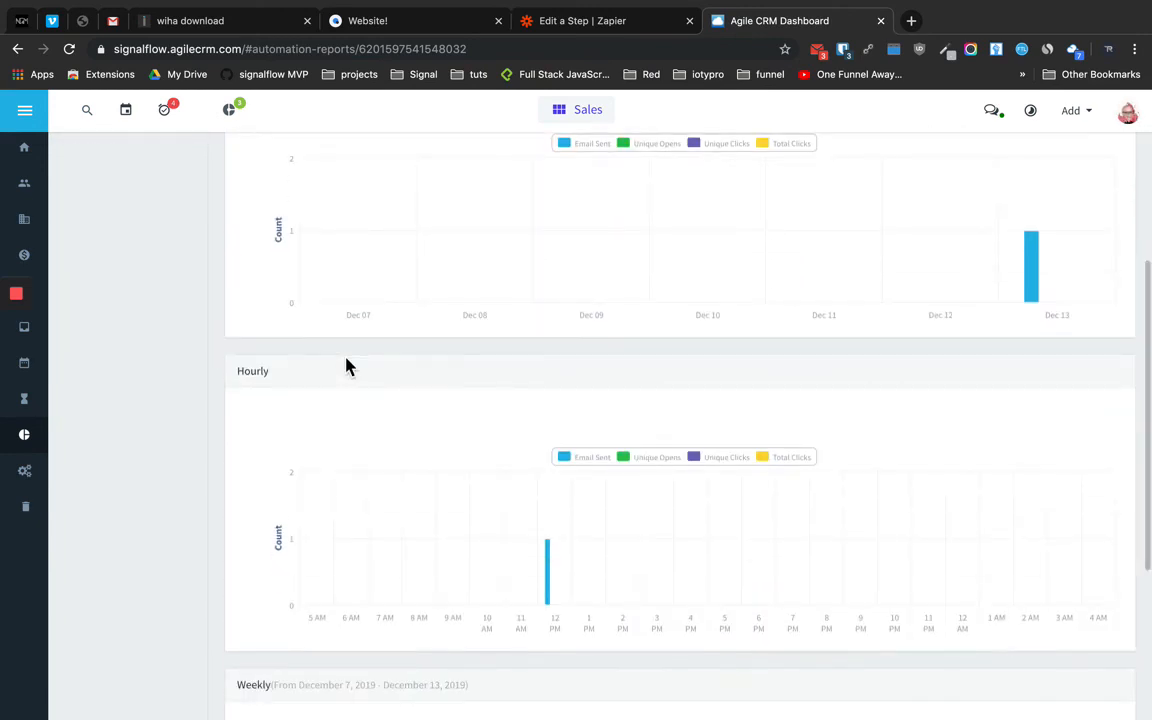
scroll(346, 366, up, 6)
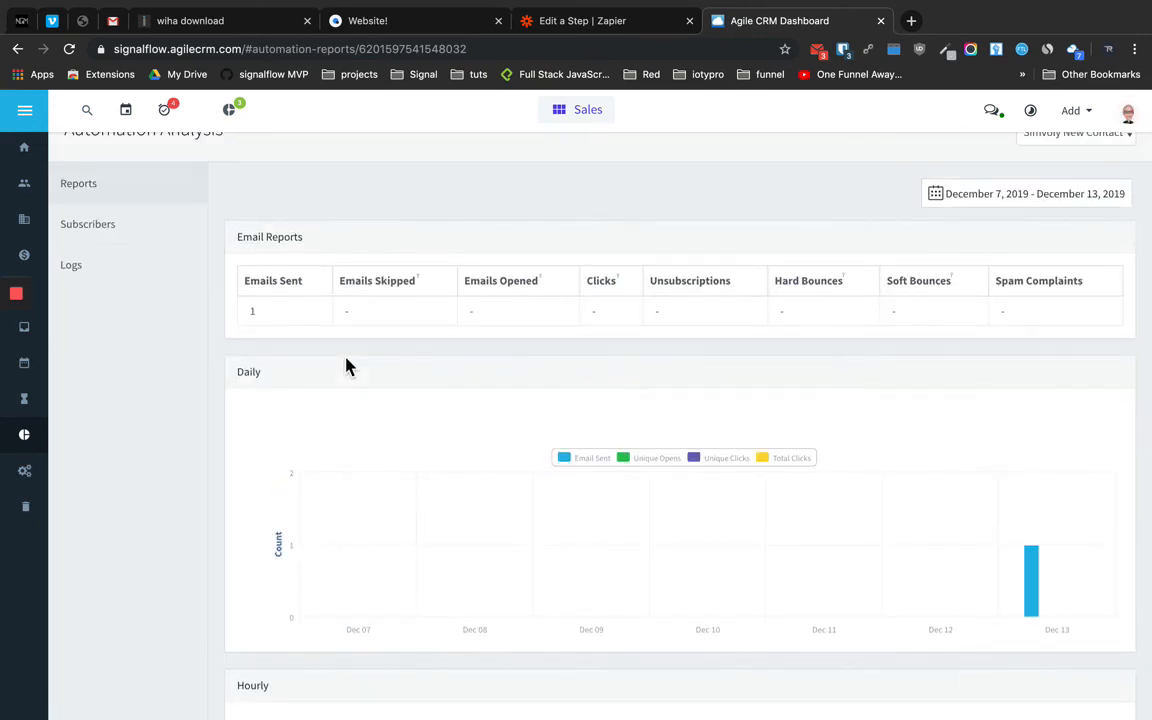
scroll(330, 360, up, 1)
click(110, 267)
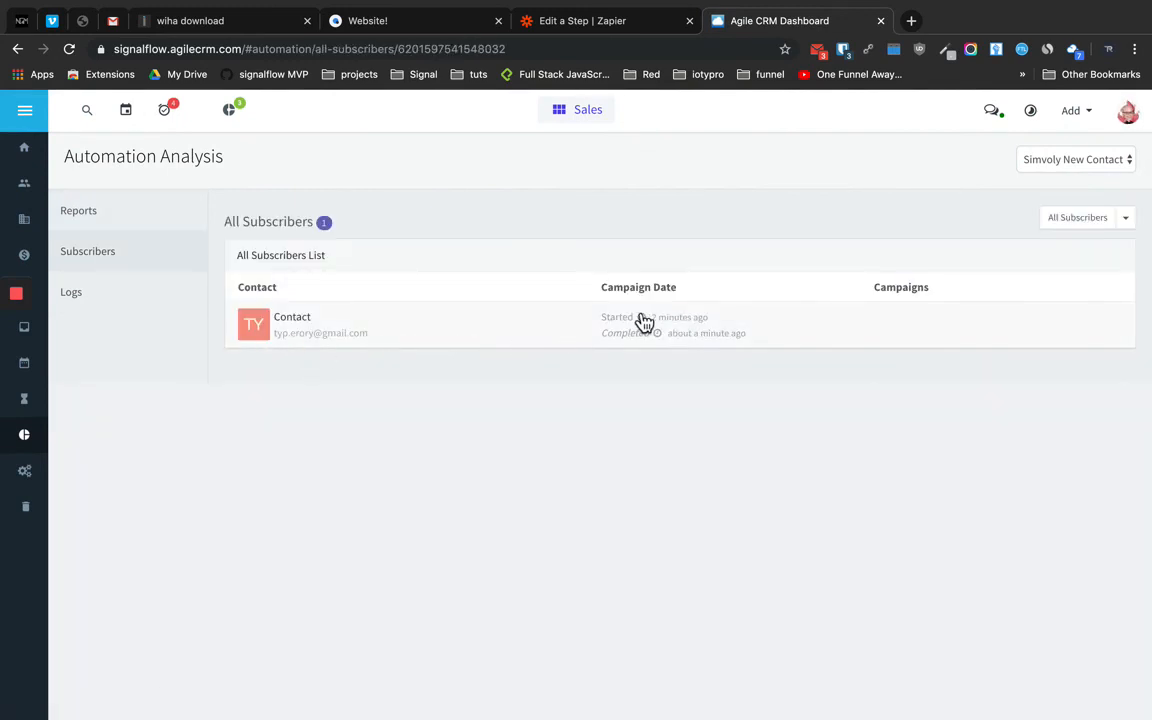
click(818, 50)
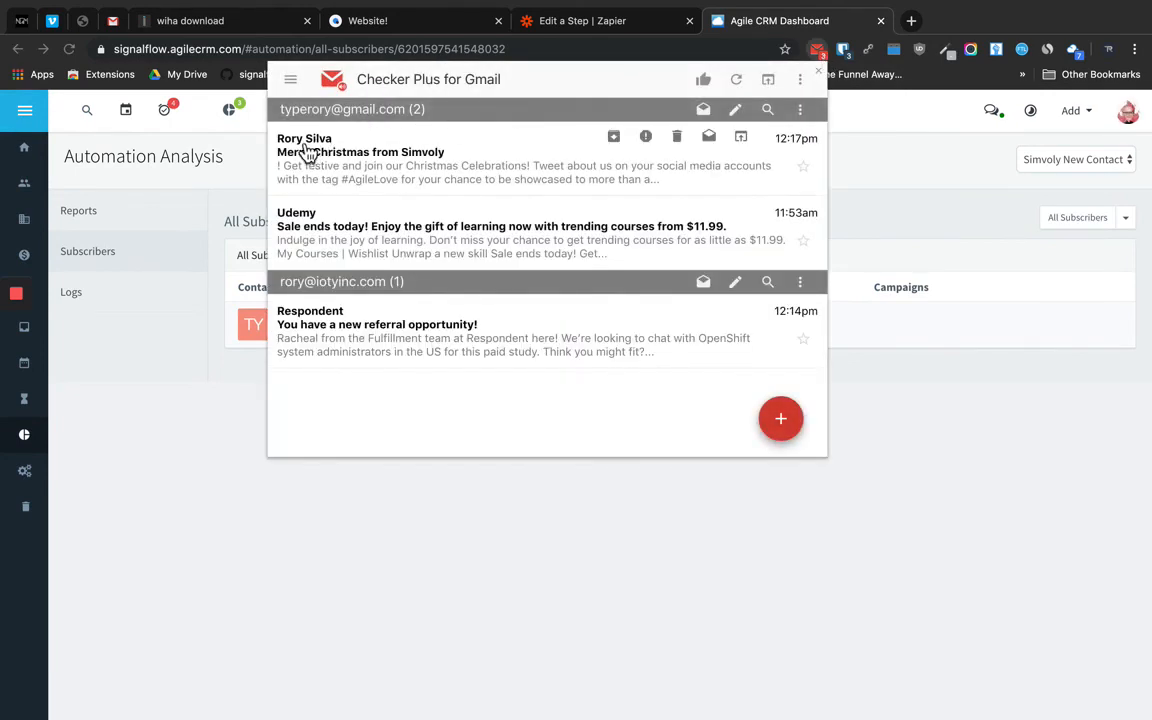
Read the 'Merry Christmas from Simvoly' email in Checker Plus, then close the preview
click(429, 160)
scroll(452, 312, down, 10)
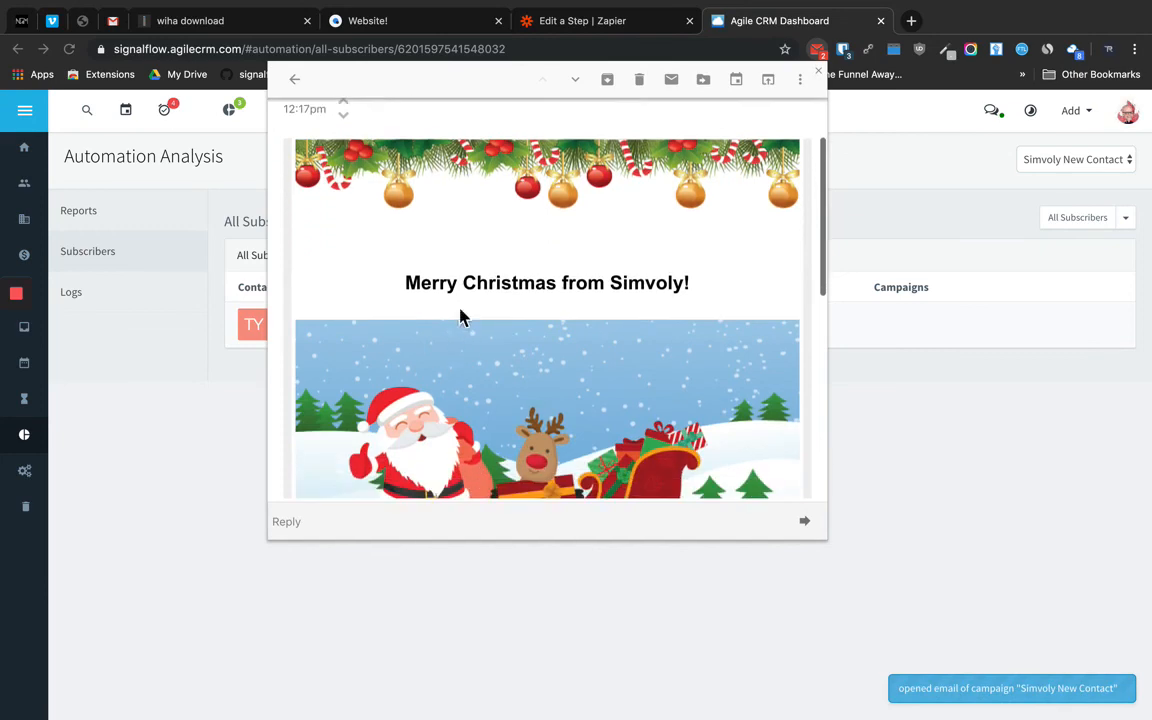
scroll(489, 355, down, 2)
scroll(489, 355, up, 15)
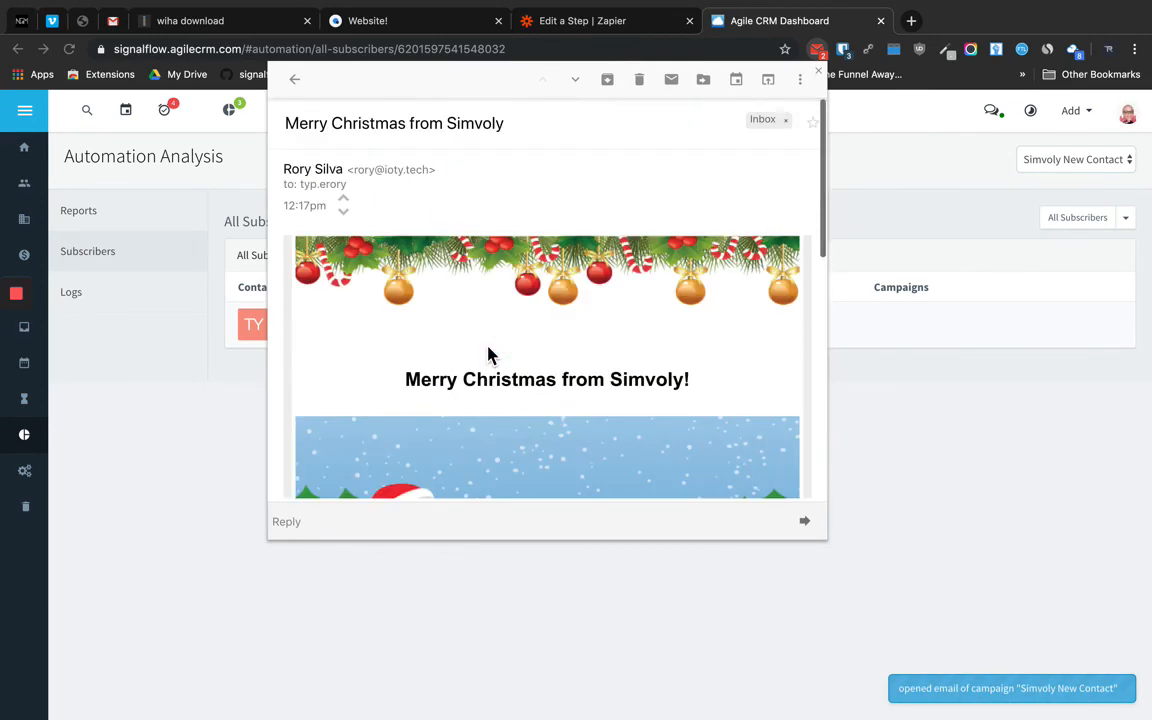
click(328, 644)
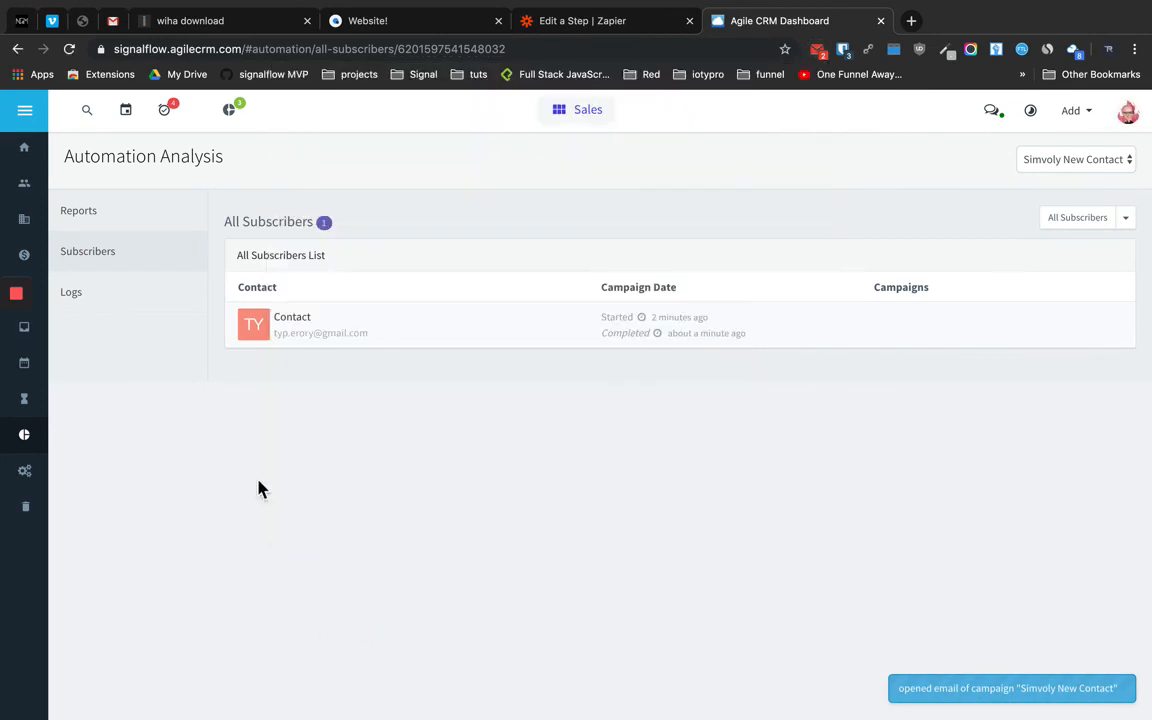